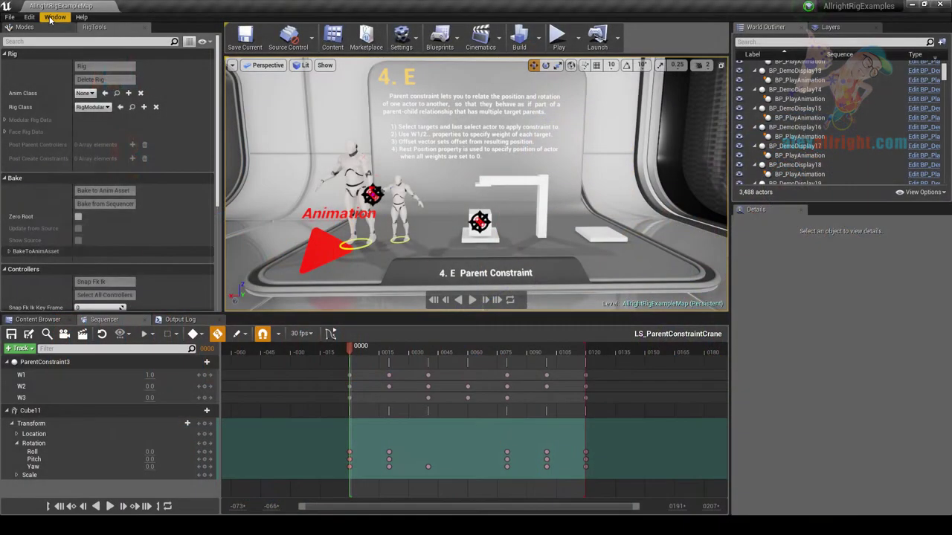
Open the Allright Rig AnimTools panel and dock it beside the RigTools panel.
{"action": "left_click", "coordinate": [54, 17]}
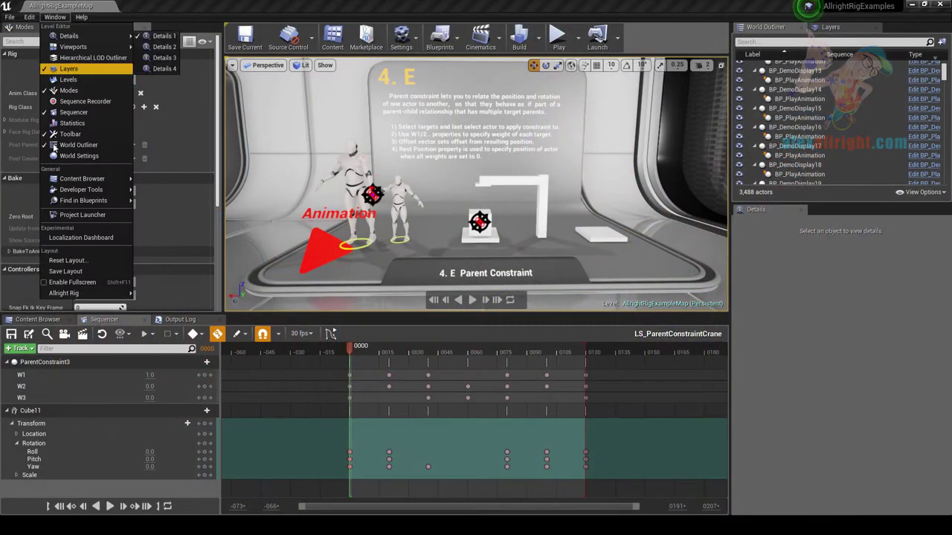
{"action": "mouse_move", "coordinate": [64, 294]}
{"action": "left_click", "coordinate": [156, 305]}
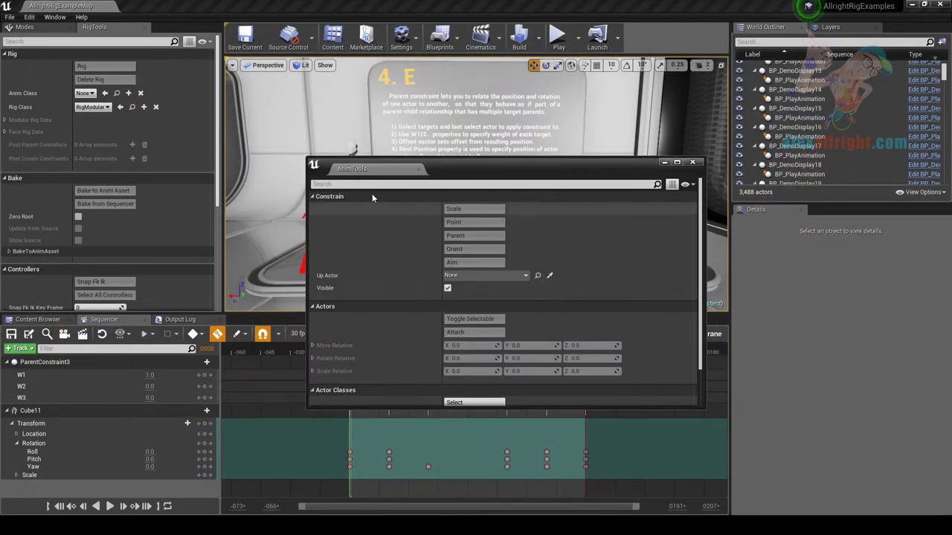
{"action": "left_click_drag", "start_coordinate": [370, 172], "coordinate": [171, 30]}
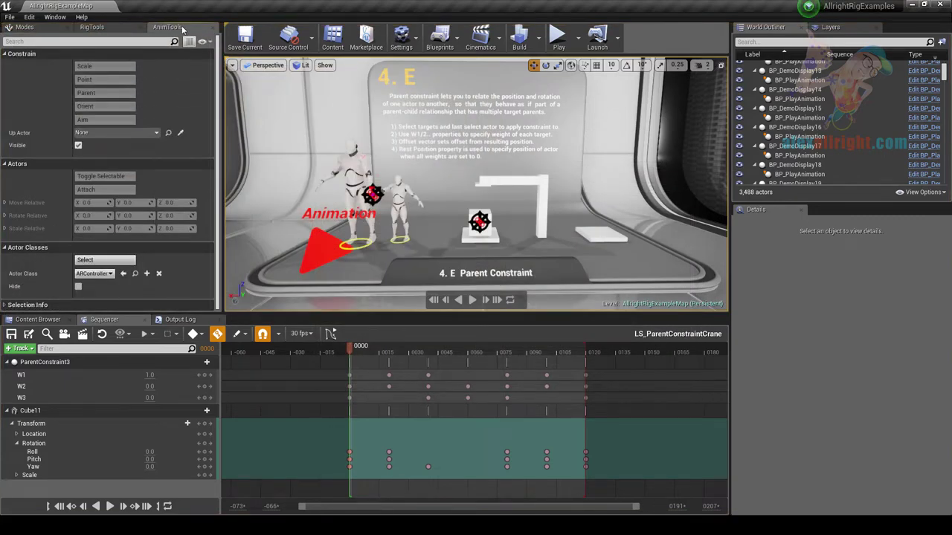
{"action": "left_click", "coordinate": [110, 28]}
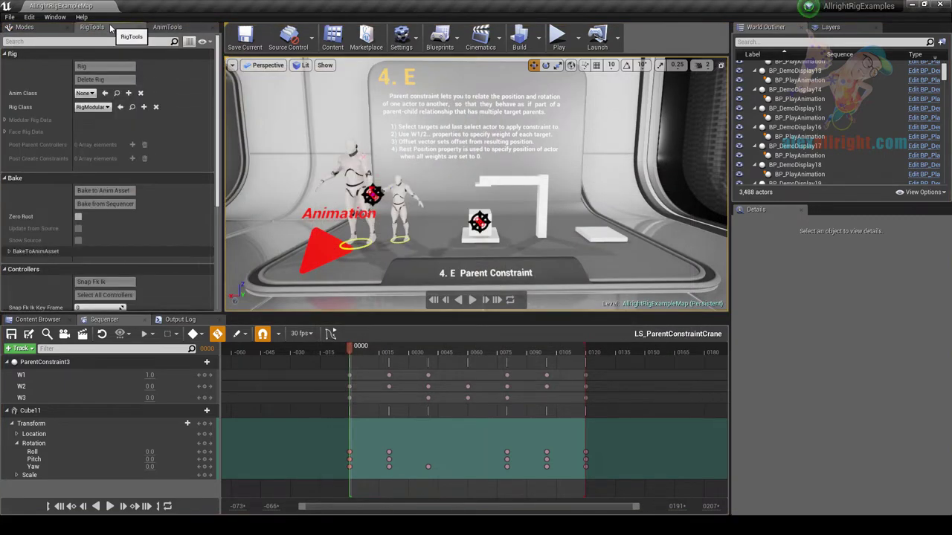
{"action": "left_click", "coordinate": [167, 27]}
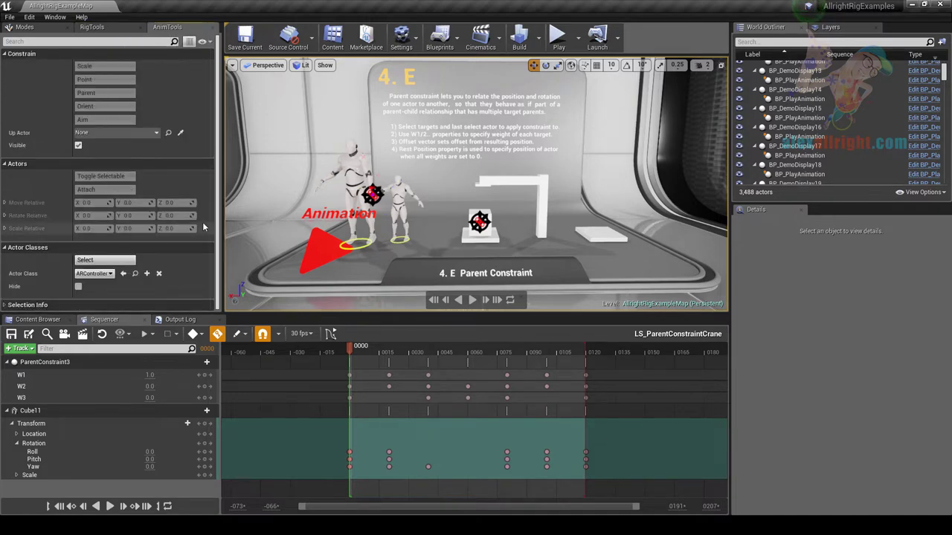
{"action": "right_click_drag", "start_coordinate": [461, 190], "coordinate": [436, 171]}
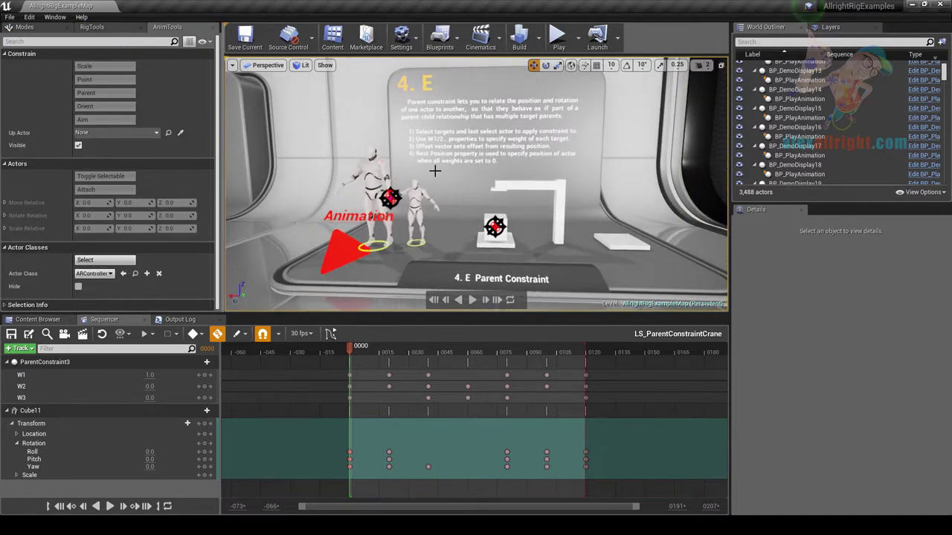
{"action": "key", "text": "w"}
{"action": "mouse_move", "coordinate": [452, 214]}
{"action": "right_mouse_down"}
{"action": "mouse_move", "coordinate": [431, 195]}
{"action": "mouse_move", "coordinate": [451, 214]}
{"action": "right_mouse_up"}
{"action": "key", "text": "s"}
{"action": "left_click", "coordinate": [459, 182]}
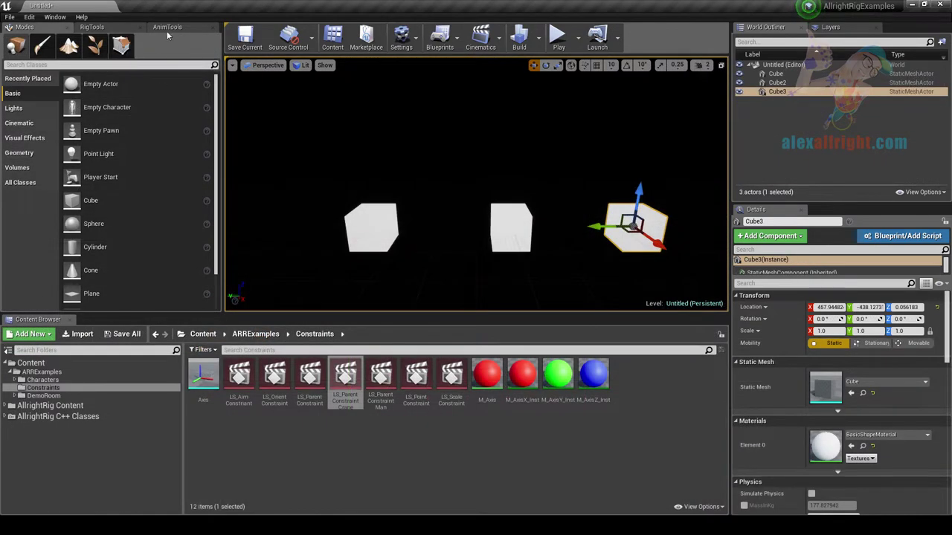
Apply a Parent constraint from AnimTools to Cube2, with Cube and Cube3 as its two targets.
{"action": "left_click", "coordinate": [168, 28]}
{"action": "left_click", "coordinate": [365, 223]}
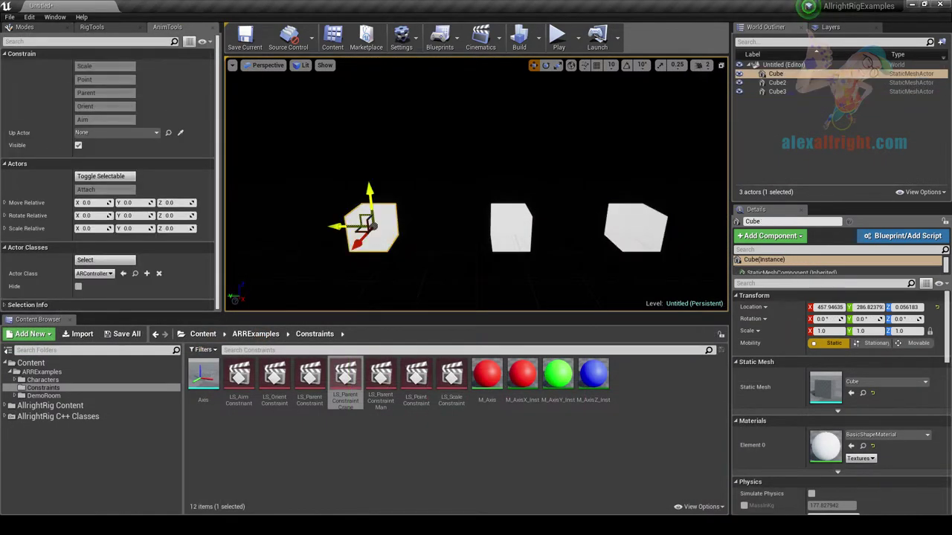
{"action": "left_click", "coordinate": [350, 203]}
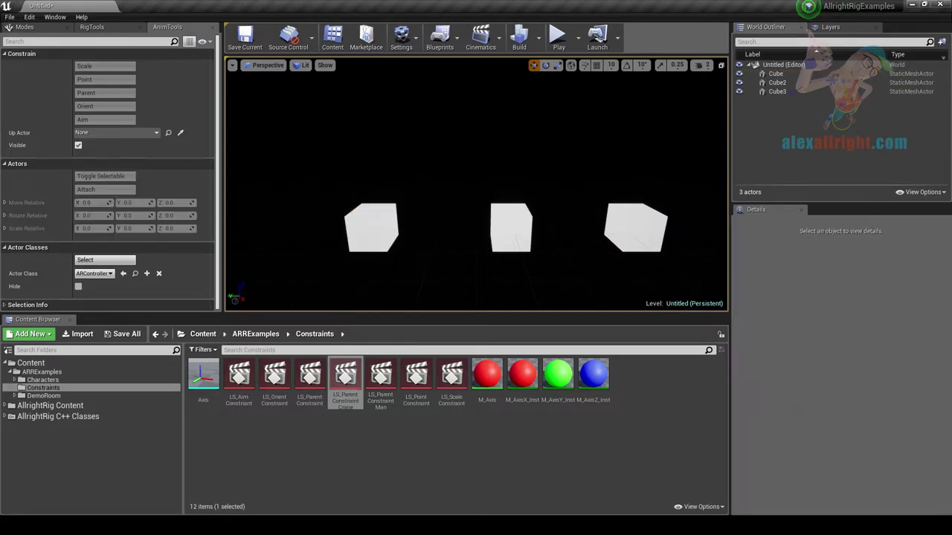
{"action": "left_click", "coordinate": [368, 223]}
{"action": "left_click", "coordinate": [634, 227], "text": "ctrl"}
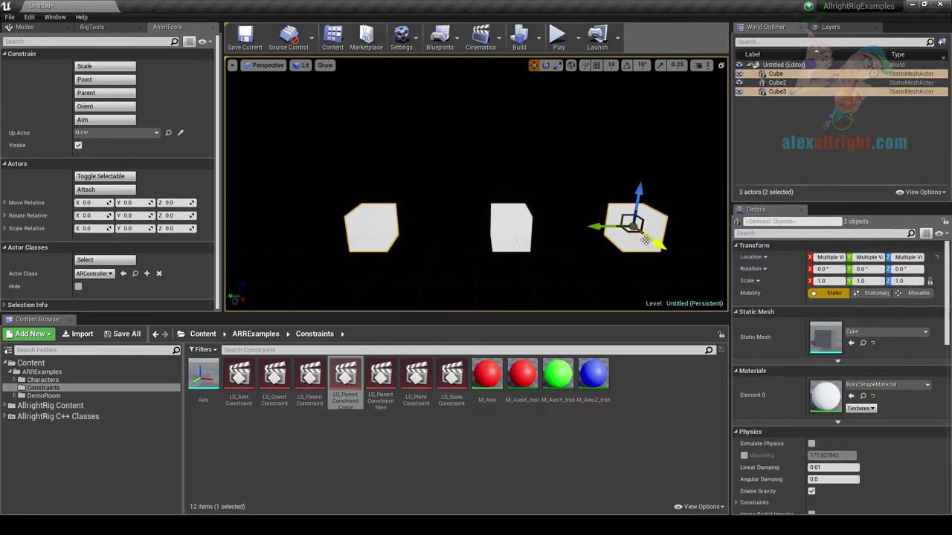
{"action": "left_click", "coordinate": [514, 218], "text": "ctrl"}
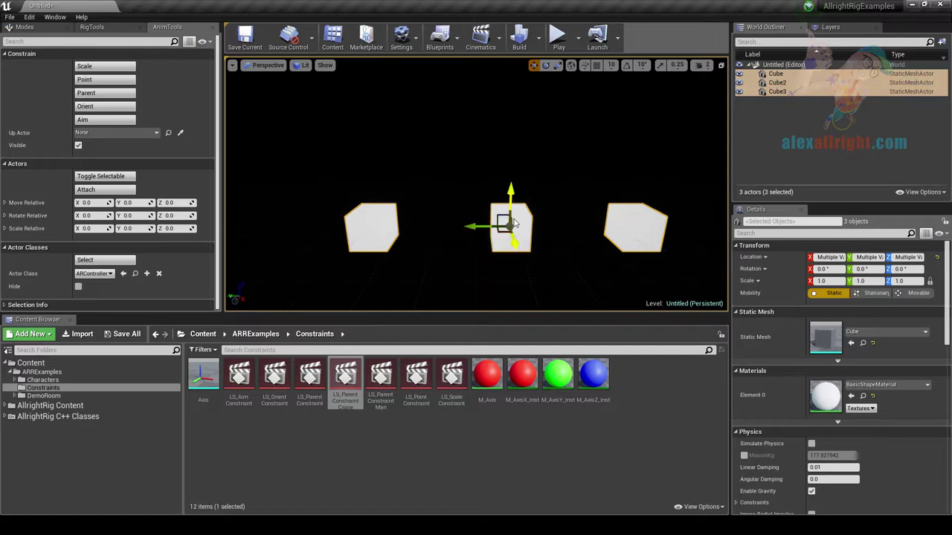
{"action": "left_click", "coordinate": [108, 94]}
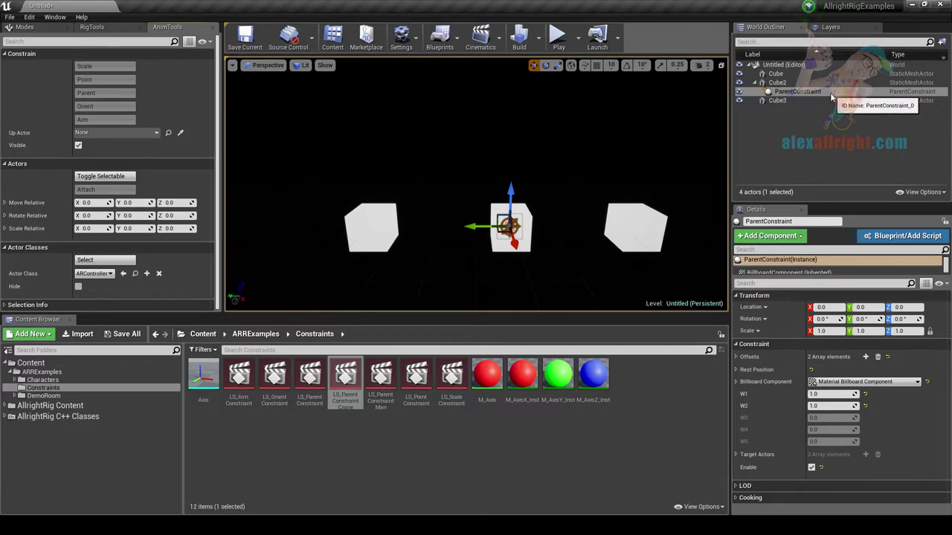
Rotate Cube about the X axis to about -57° to test the parent constraint on Cube2.
{"action": "left_click", "coordinate": [781, 82]}
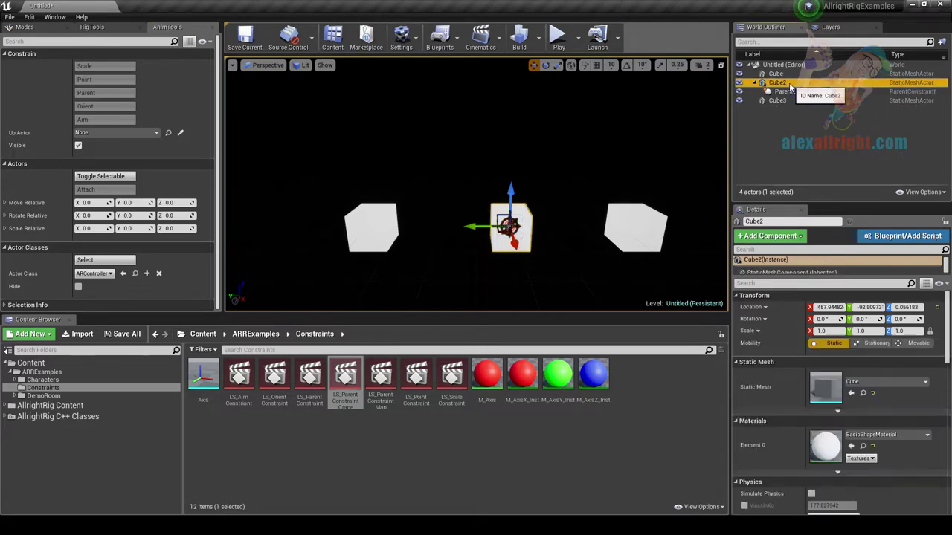
{"action": "left_click", "coordinate": [790, 92]}
{"action": "key", "text": "e"}
{"action": "left_click", "coordinate": [379, 232]}
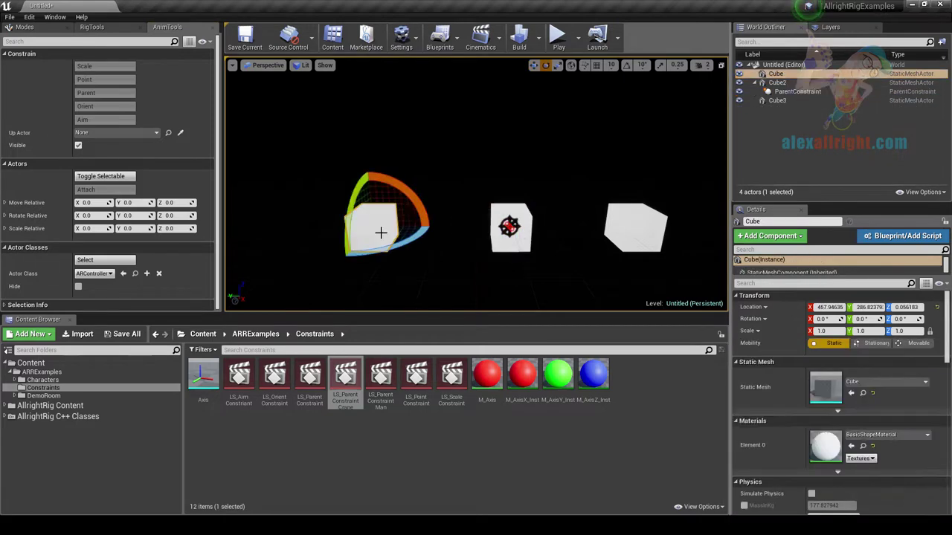
{"action": "left_click_drag", "start_coordinate": [410, 213], "coordinate": [449, 193]}
Raise Cube3 along the Z axis to a height of about 221.
{"action": "left_click", "coordinate": [620, 218]}
{"action": "key", "text": "w"}
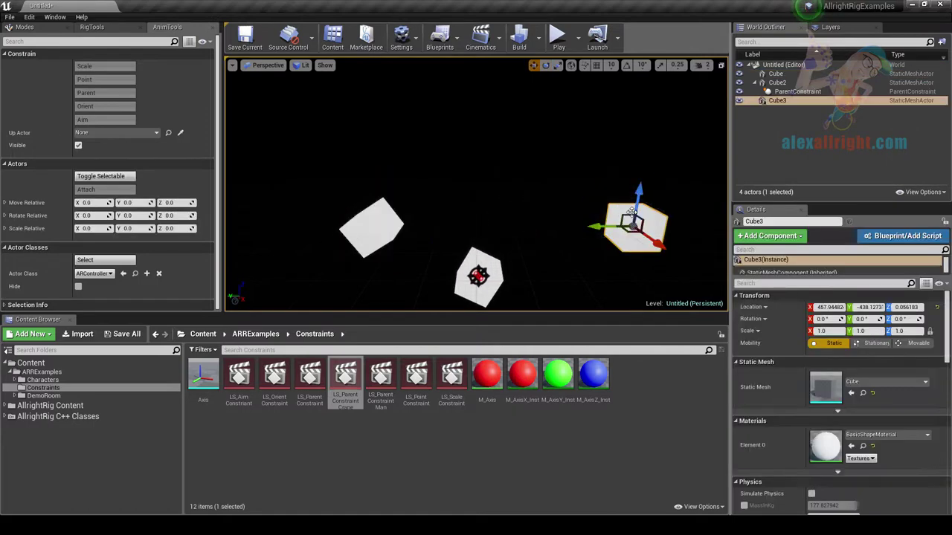
{"action": "left_click_drag", "start_coordinate": [639, 193], "coordinate": [649, 119]}
Review the parent constraint's weights and targets, and set its W1 weight to 0.
{"action": "left_click", "coordinate": [470, 231]}
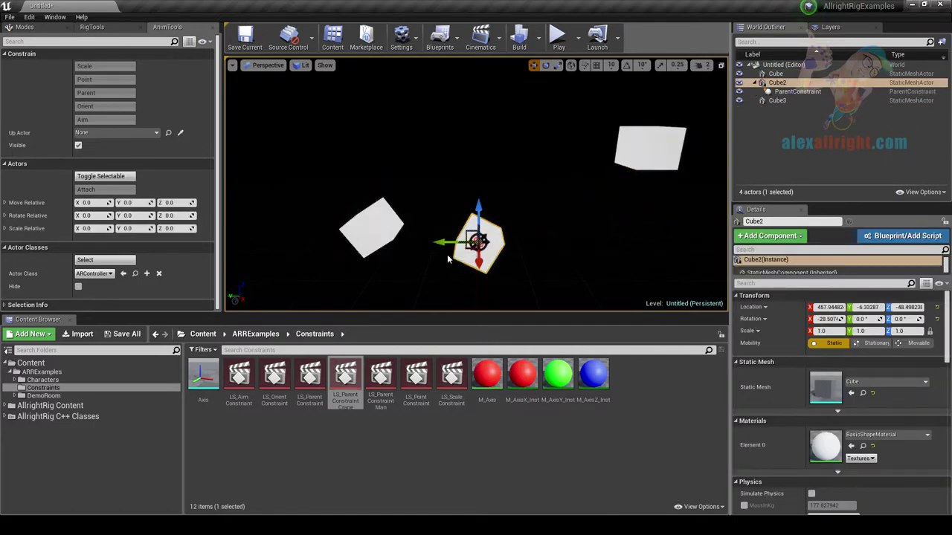
{"action": "left_click", "coordinate": [797, 91]}
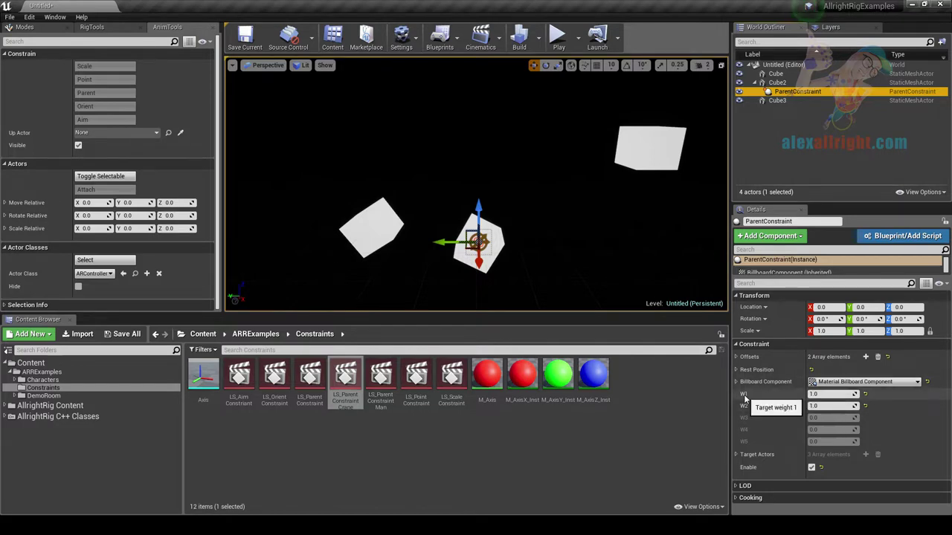
{"action": "left_click", "coordinate": [380, 237]}
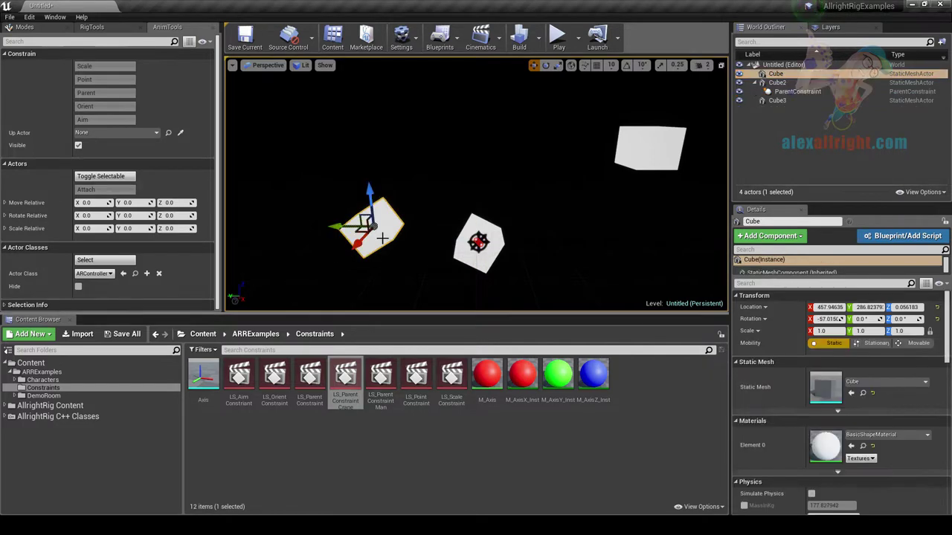
{"action": "left_click", "coordinate": [639, 154]}
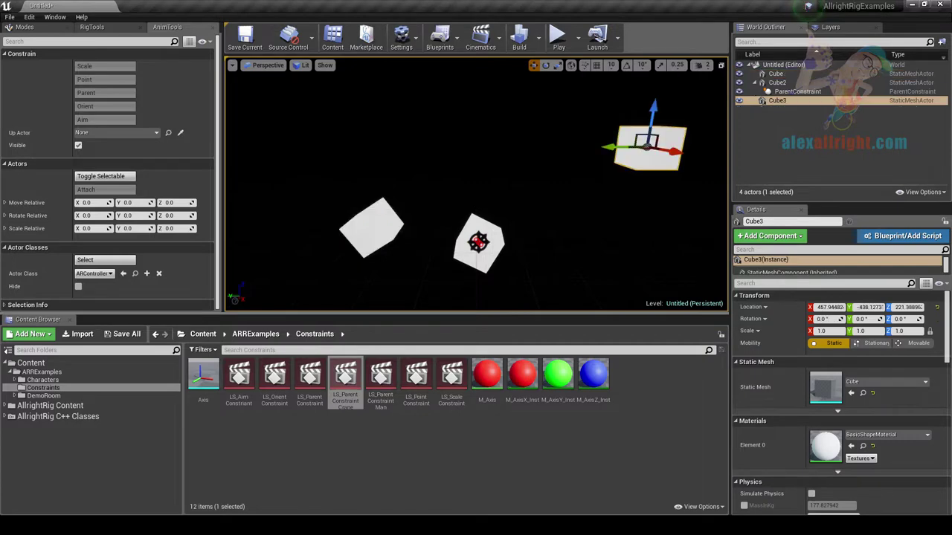
{"action": "left_click", "coordinate": [797, 92]}
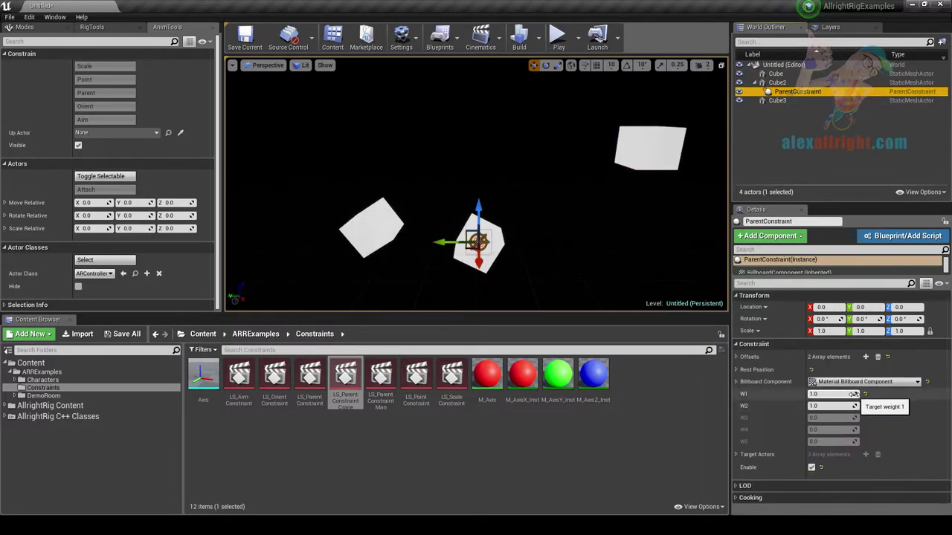
{"action": "left_click_drag", "start_coordinate": [851, 394], "coordinate": [826, 394]}
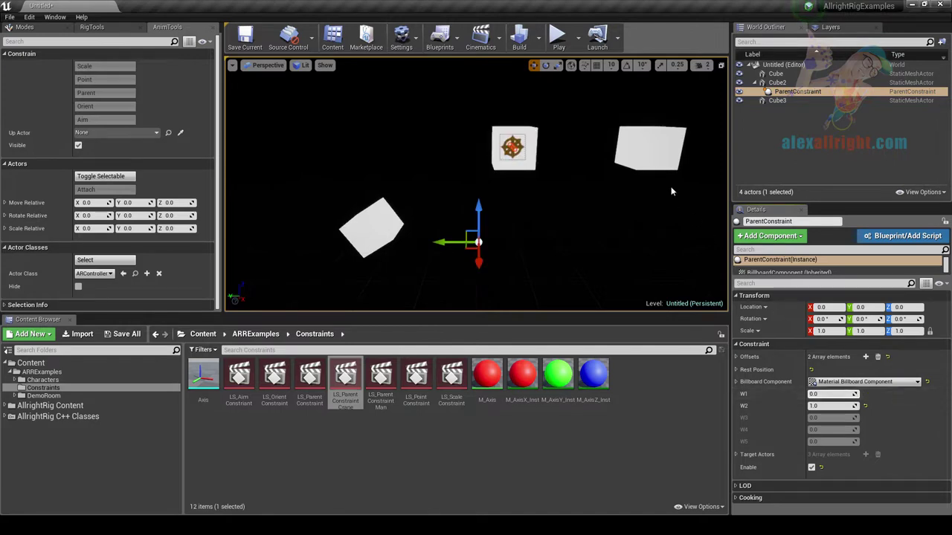
Rotate Cube3 about the X axis to about 13.3°.
{"action": "left_click", "coordinate": [640, 158]}
{"action": "key", "text": "e"}
{"action": "mouse_move", "coordinate": [614, 110]}
{"action": "left_mouse_down"}
{"action": "mouse_move", "coordinate": [636, 94]}
{"action": "mouse_move", "coordinate": [614, 111]}
{"action": "left_mouse_up"}
Set the parent constraint's W1 to 1 and W2 to 0, and rotate Cube about the X axis to about 12.7°.
{"action": "left_click", "coordinate": [791, 91]}
{"action": "left_click", "coordinate": [834, 394]}
{"action": "type", "text": "1"}
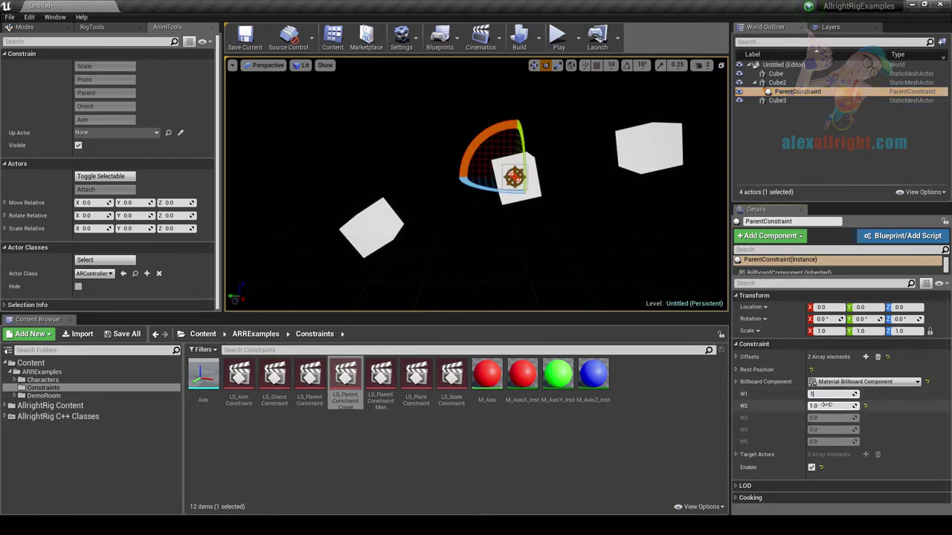
{"action": "left_click", "coordinate": [829, 406]}
{"action": "type", "text": "0"}
{"action": "key", "text": "Return"}
{"action": "left_click", "coordinate": [369, 241]}
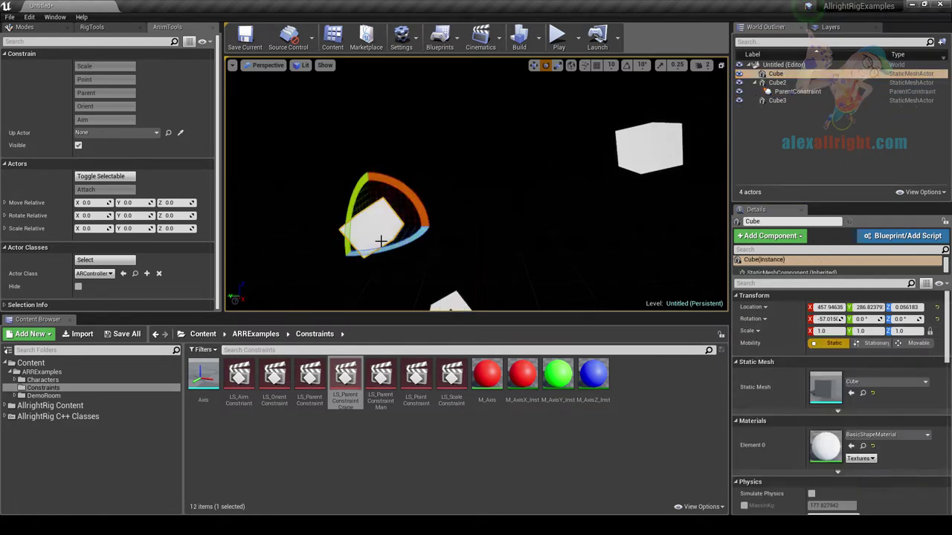
{"action": "left_click_drag", "start_coordinate": [421, 218], "coordinate": [390, 181]}
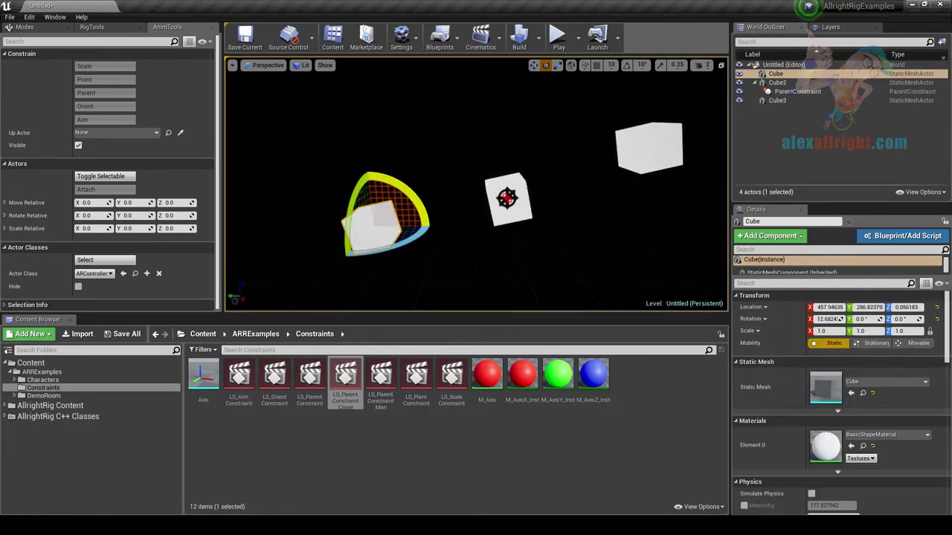
Create a level sequence with the default name in the Content folder and open it in Sequencer.
{"action": "left_click", "coordinate": [31, 363]}
{"action": "right_click", "coordinate": [341, 415]}
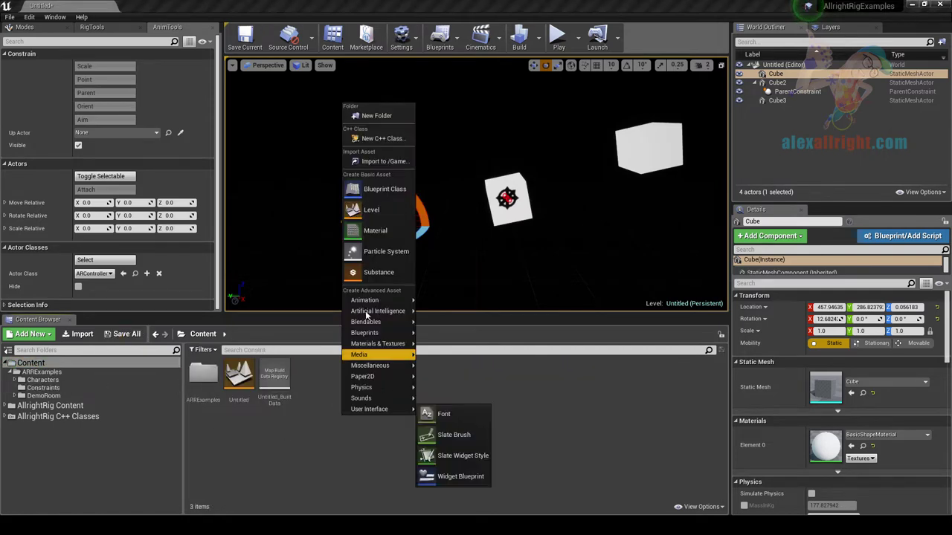
{"action": "mouse_move", "coordinate": [365, 300]}
{"action": "left_click", "coordinate": [446, 449]}
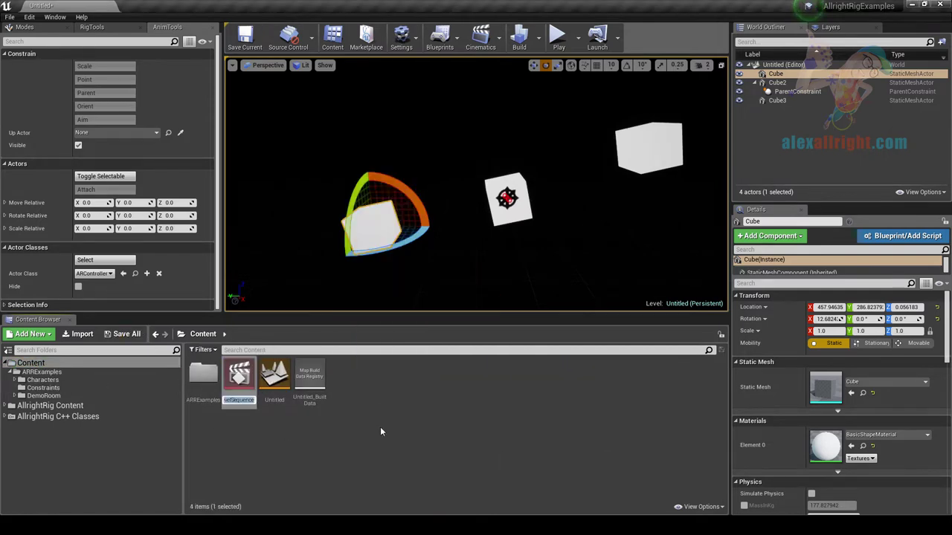
{"action": "key", "text": "Return"}
{"action": "double_click", "coordinate": [239, 376]}
Add keyframes for the parent constraint's W1 and W2 weights at frame 0.
{"action": "left_click", "coordinate": [795, 92]}
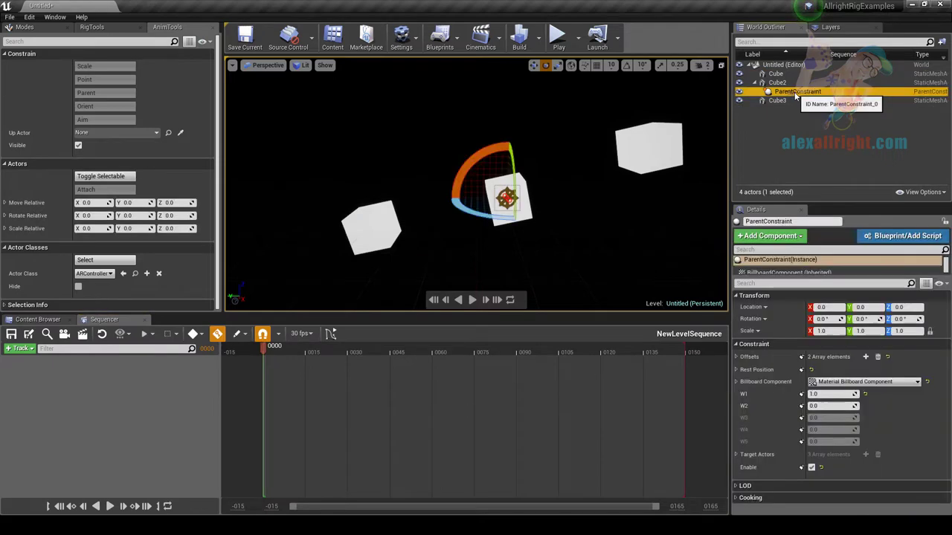
{"action": "left_click", "coordinate": [801, 395]}
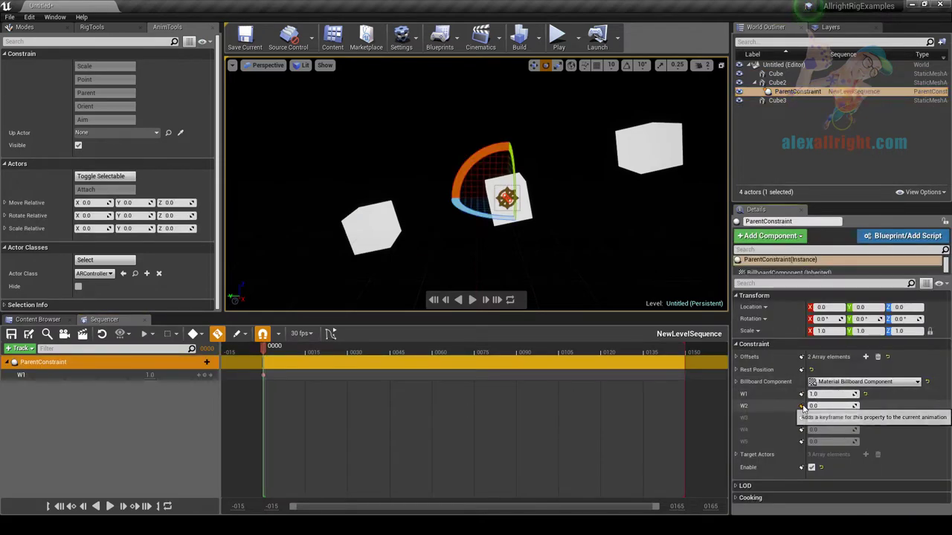
{"action": "left_click", "coordinate": [800, 406]}
Keyframe the parent constraint at frame 15 with W1 set to 0 and W2 set to 1.
{"action": "left_click_drag", "start_coordinate": [273, 346], "coordinate": [308, 346]}
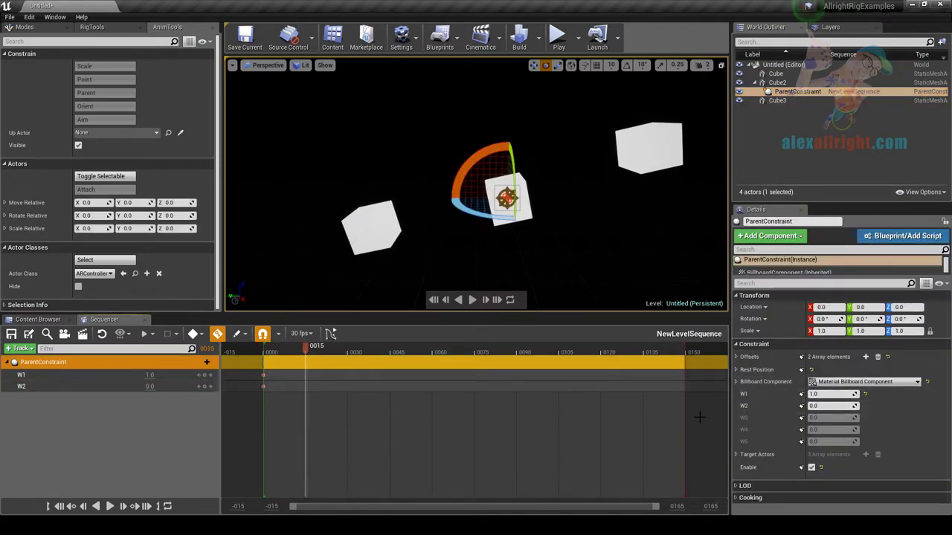
{"action": "type", "text": "0"}
{"action": "key", "text": "Return"}
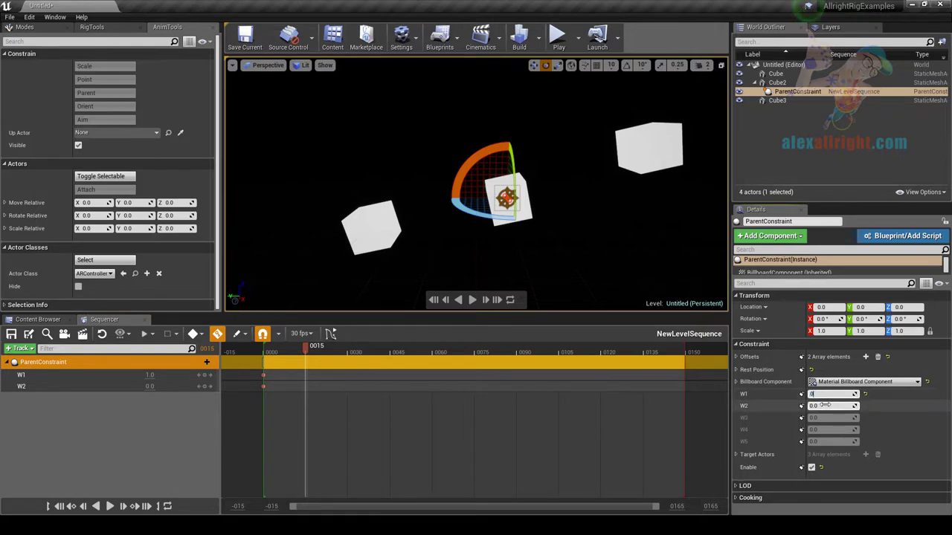
{"action": "left_click", "coordinate": [825, 406]}
{"action": "type", "text": "1"}
{"action": "key", "text": "Return"}
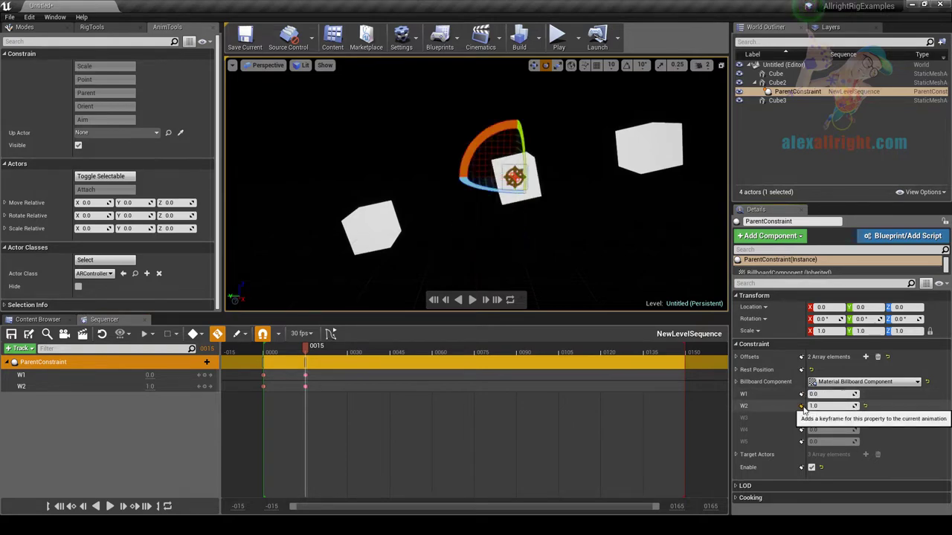
Keyframe Cube's transform at frame 0, and raise it to a Z height of about 281 at frame 44.
{"action": "left_click_drag", "start_coordinate": [300, 349], "coordinate": [264, 350]}
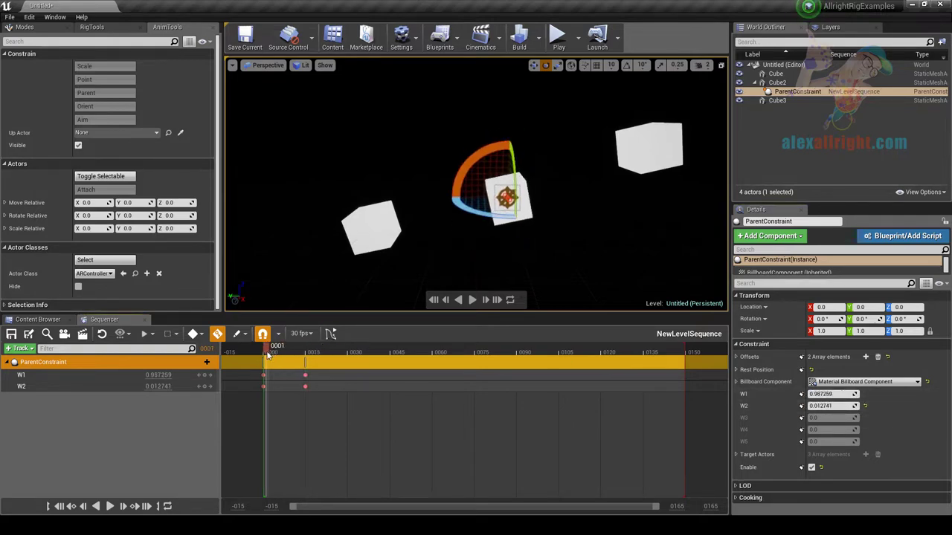
{"action": "left_click", "coordinate": [370, 220]}
{"action": "key", "text": "w"}
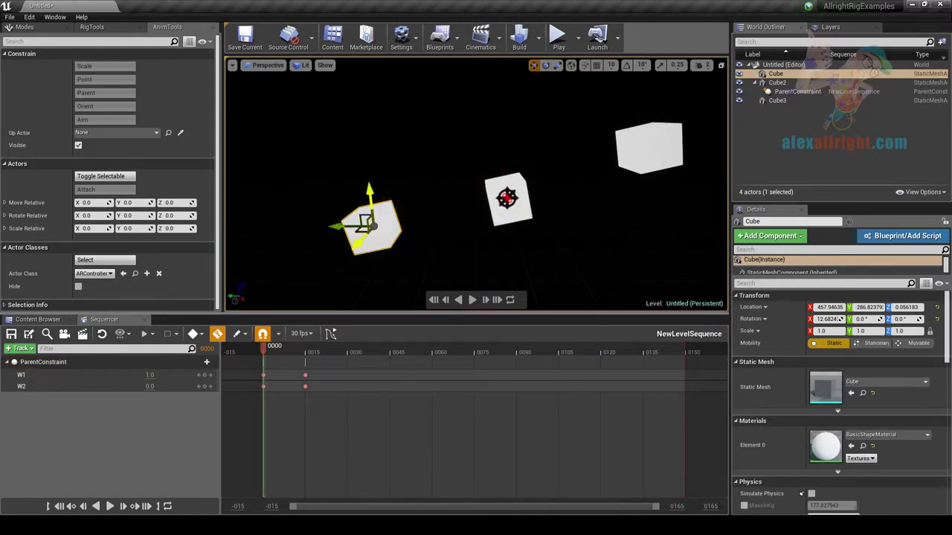
{"action": "key", "text": "s"}
{"action": "left_click_drag", "start_coordinate": [273, 348], "coordinate": [387, 348]}
{"action": "left_click_drag", "start_coordinate": [370, 192], "coordinate": [359, 88]}
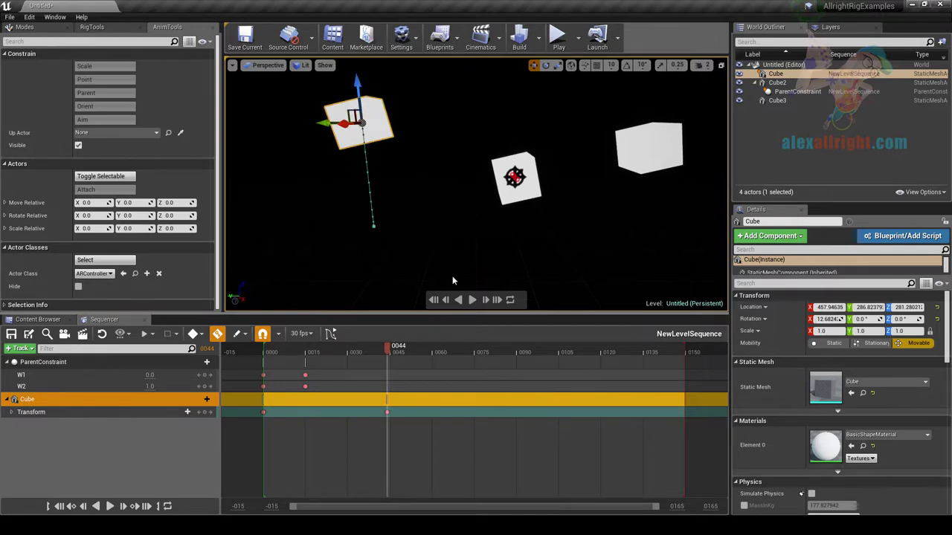
Keyframe Cube3's transform at frame 44, and lower the cube to a Z height of about 15 at frame 0.
{"action": "left_click", "coordinate": [642, 153]}
{"action": "key", "text": "s"}
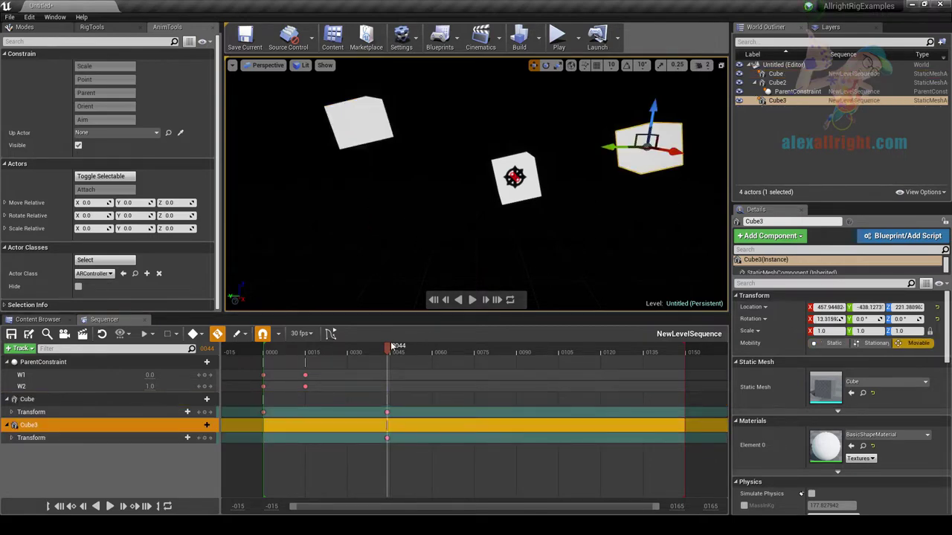
{"action": "left_click", "coordinate": [266, 353]}
{"action": "left_click_drag", "start_coordinate": [648, 117], "coordinate": [631, 192]}
Shift the parent constraint's W1 and W2 keyframes to frames 15 and 30, and scrub the sequence back before frame 0.
{"action": "left_click_drag", "start_coordinate": [265, 349], "coordinate": [347, 389]}
{"action": "mouse_move", "coordinate": [302, 344]}
{"action": "left_mouse_down"}
{"action": "mouse_move", "coordinate": [264, 355]}
{"action": "mouse_move", "coordinate": [291, 350]}
{"action": "left_mouse_up"}
{"action": "left_click", "coordinate": [390, 236]}
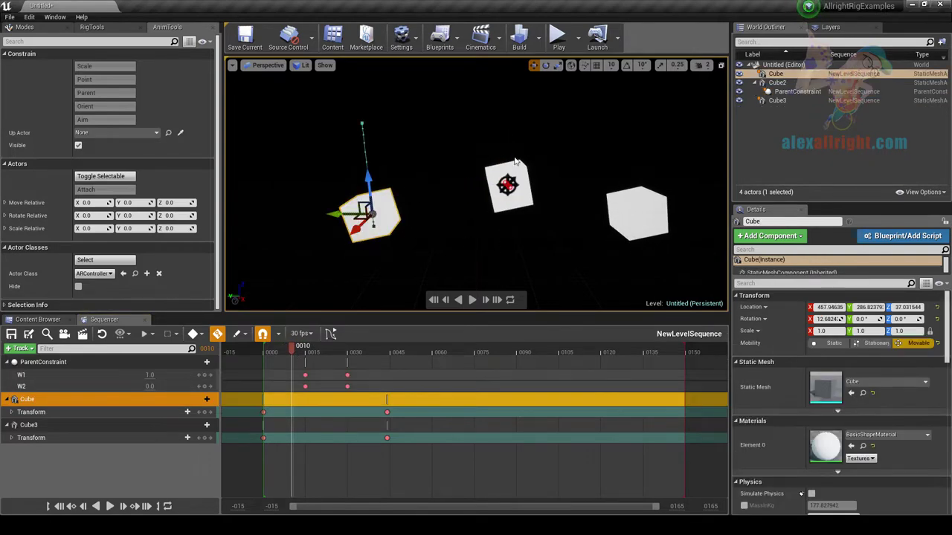
{"action": "left_click_drag", "start_coordinate": [293, 350], "coordinate": [240, 358]}
{"action": "left_click", "coordinate": [624, 162]}
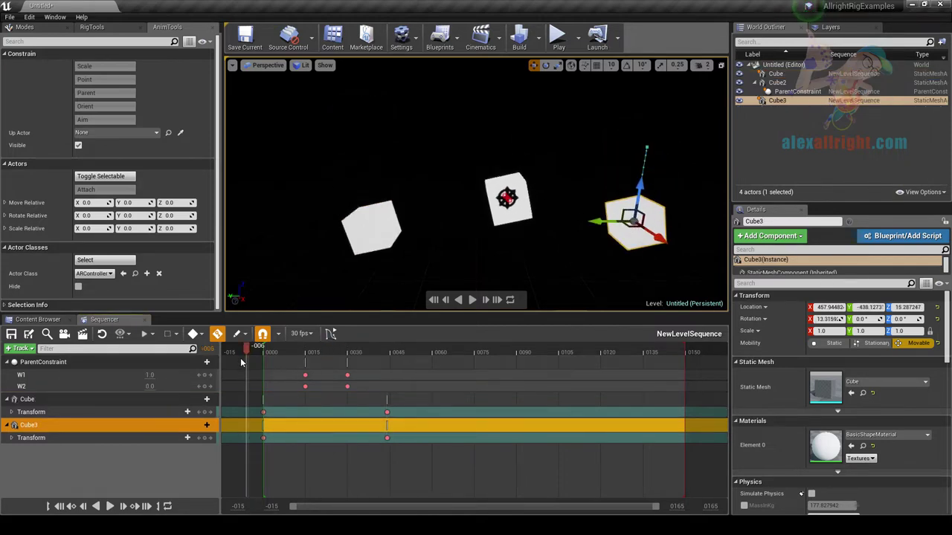
Set the parent constraint's W1 weight to 0 at frame 0 and expand its Rest Position values.
{"action": "left_click", "coordinate": [796, 90]}
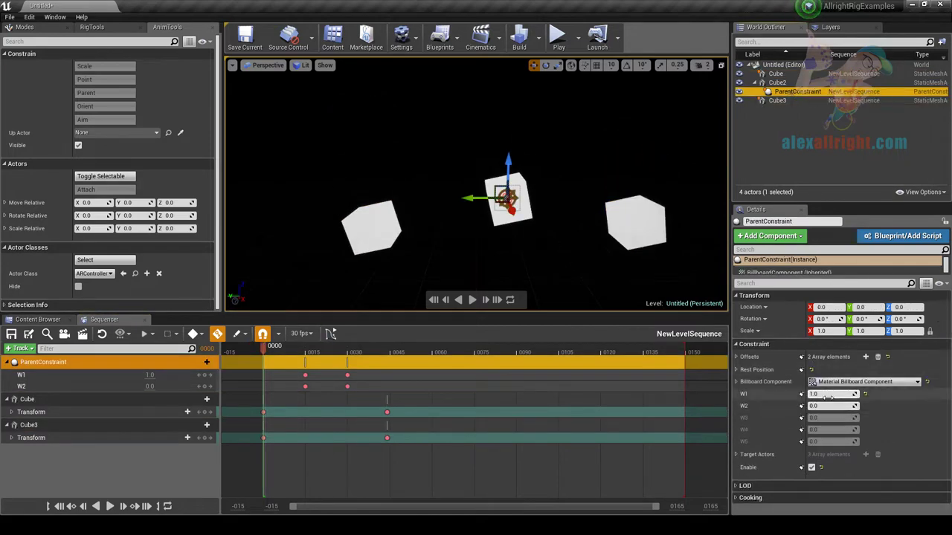
{"action": "left_click", "coordinate": [827, 396]}
{"action": "type", "text": "0"}
{"action": "key", "text": "Return"}
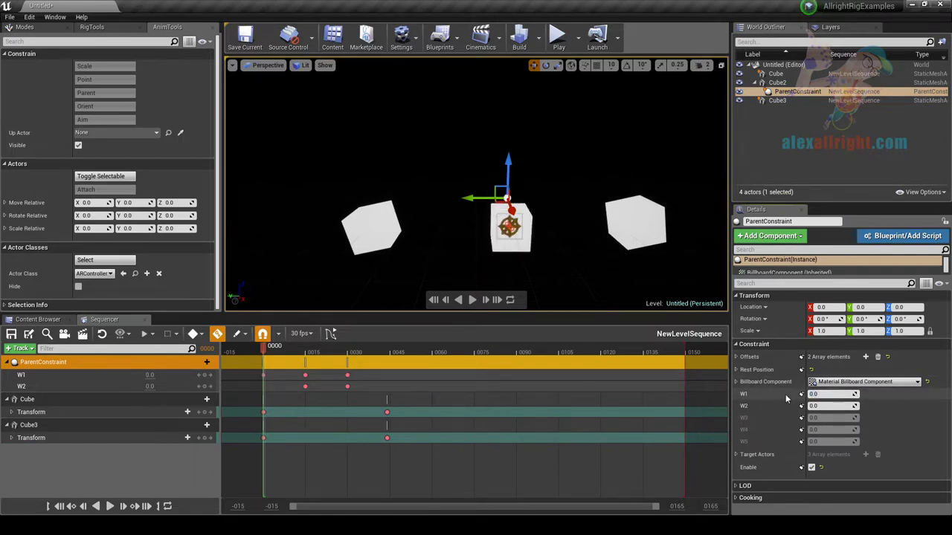
{"action": "left_click", "coordinate": [737, 369]}
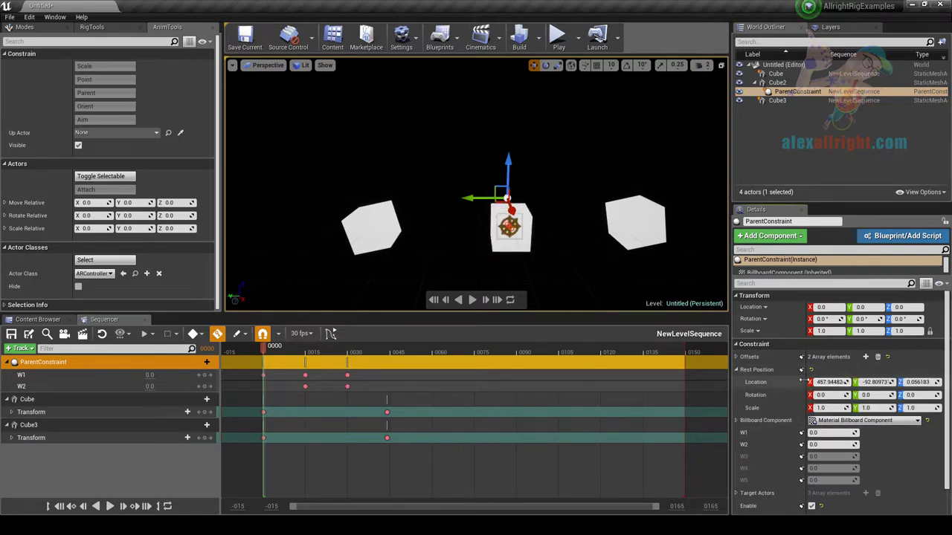
Raise Cube to a Z height of about 172 and Cube3 to about 154 at frame 0.
{"action": "left_click", "coordinate": [388, 223]}
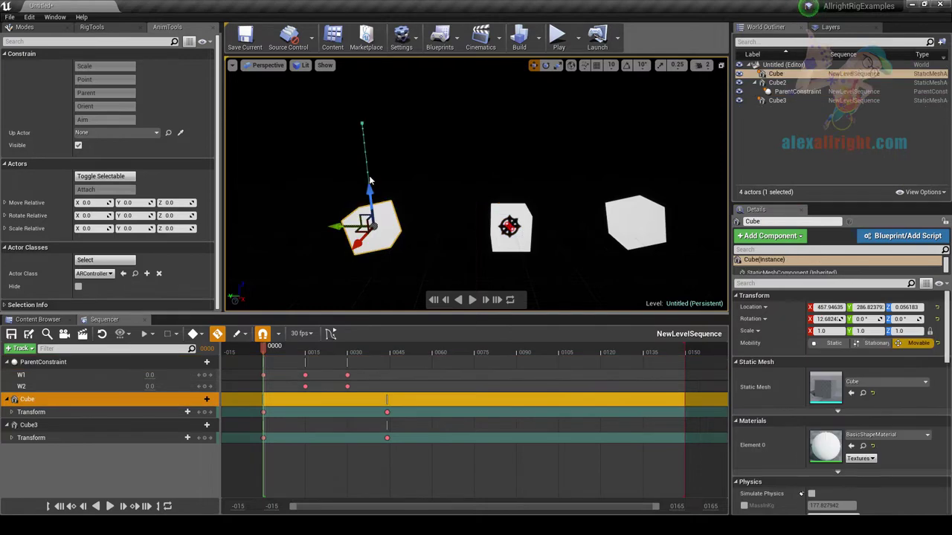
{"action": "left_click_drag", "start_coordinate": [370, 184], "coordinate": [366, 124]}
{"action": "left_click", "coordinate": [632, 204]}
{"action": "left_click_drag", "start_coordinate": [643, 179], "coordinate": [646, 130]}
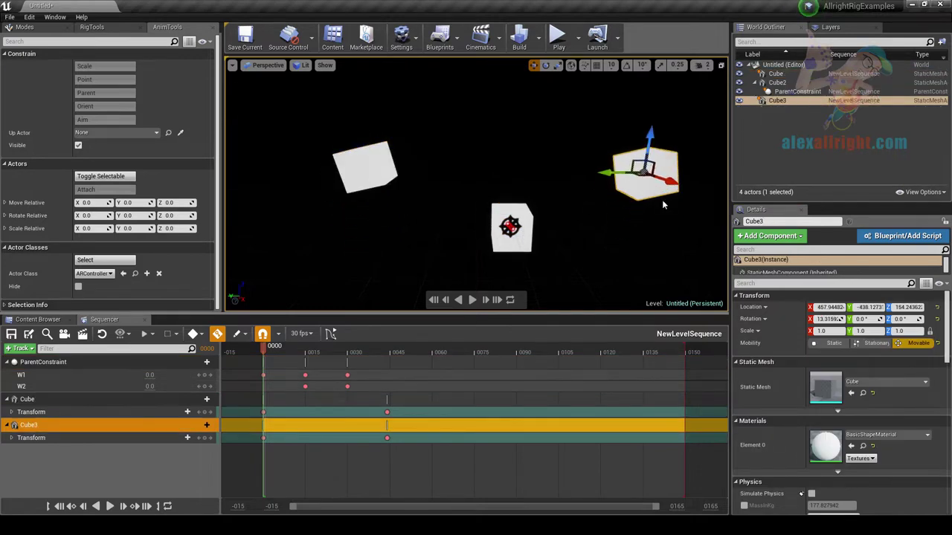
Set the X location of the parent constraint's rest position to about 194.
{"action": "left_click", "coordinate": [795, 94]}
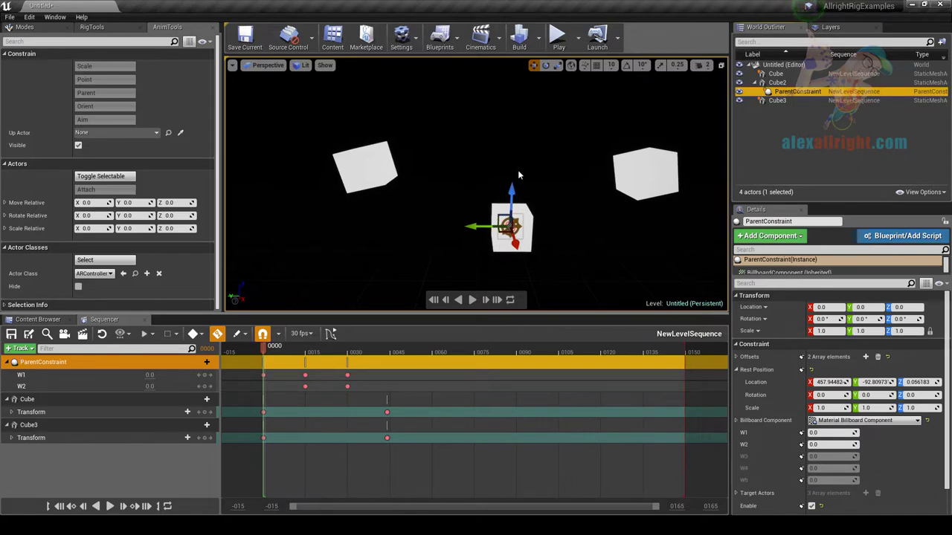
{"action": "left_click", "coordinate": [836, 382]}
{"action": "left_click_drag", "start_coordinate": [836, 382], "coordinate": [815, 382]}
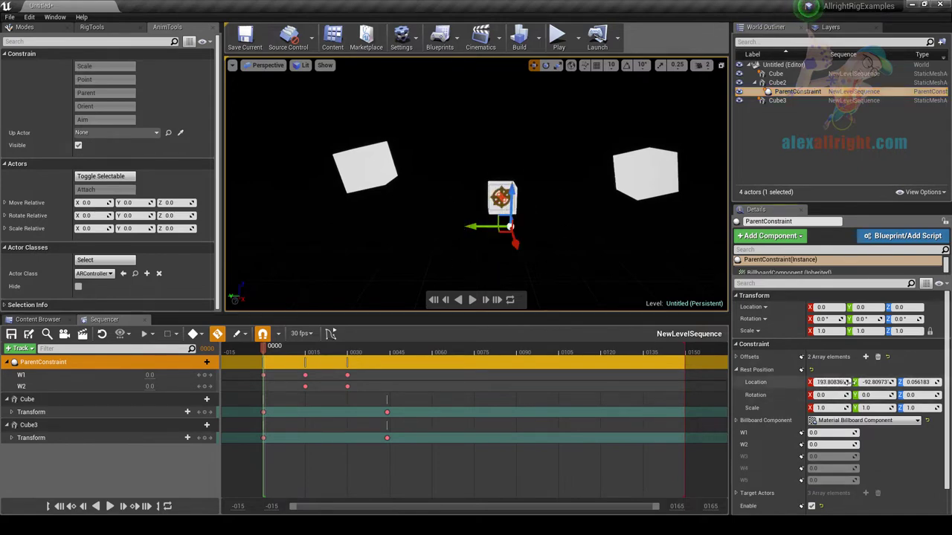
Duplicate Cube and place the copy above Cube2 at a Z height of about 359.
{"action": "left_click", "coordinate": [615, 197]}
{"action": "left_click", "coordinate": [369, 175]}
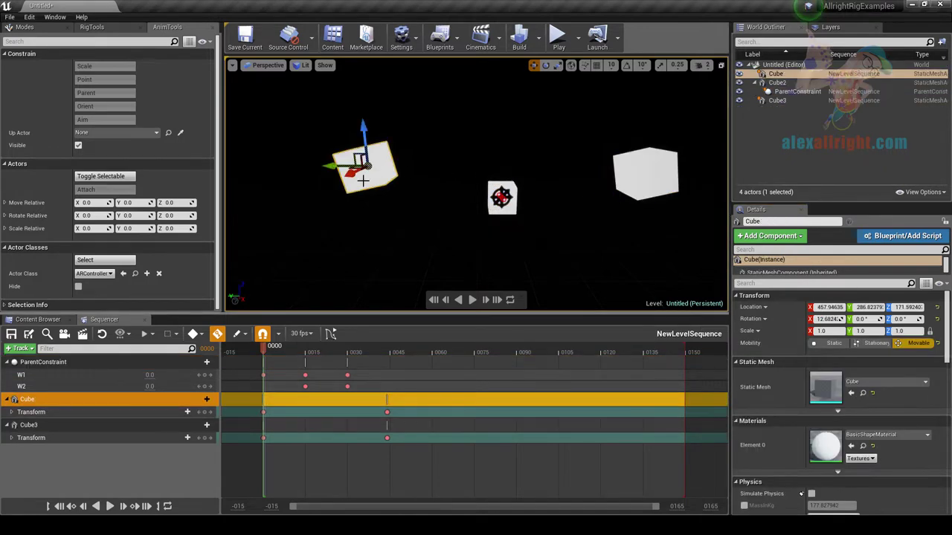
{"action": "left_click_drag", "start_coordinate": [330, 165], "coordinate": [461, 178], "text": "alt"}
{"action": "left_click_drag", "start_coordinate": [499, 136], "coordinate": [492, 78]}
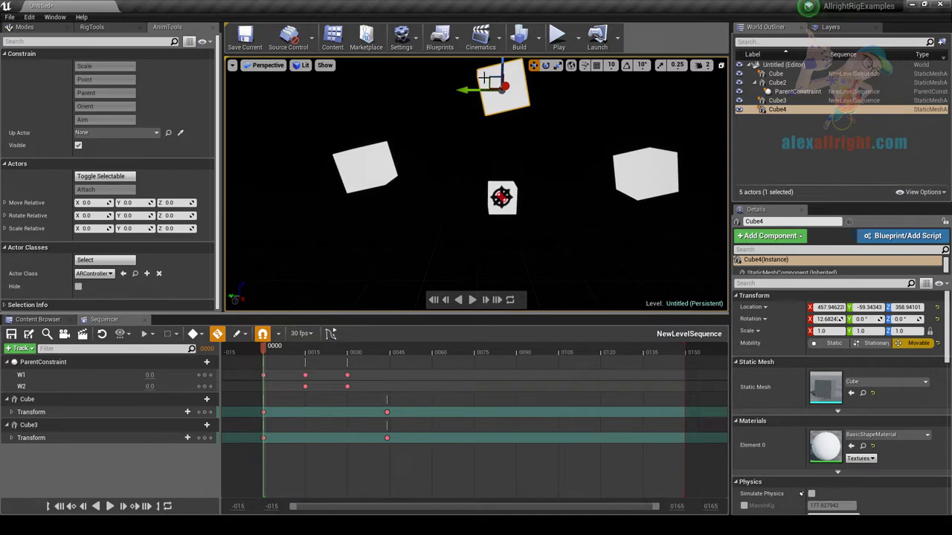
Add Cube4 as a parent constraint target for Cube2, and move Cube4 to about Y -86 and Z 344.
{"action": "left_click", "coordinate": [495, 186], "text": "ctrl"}
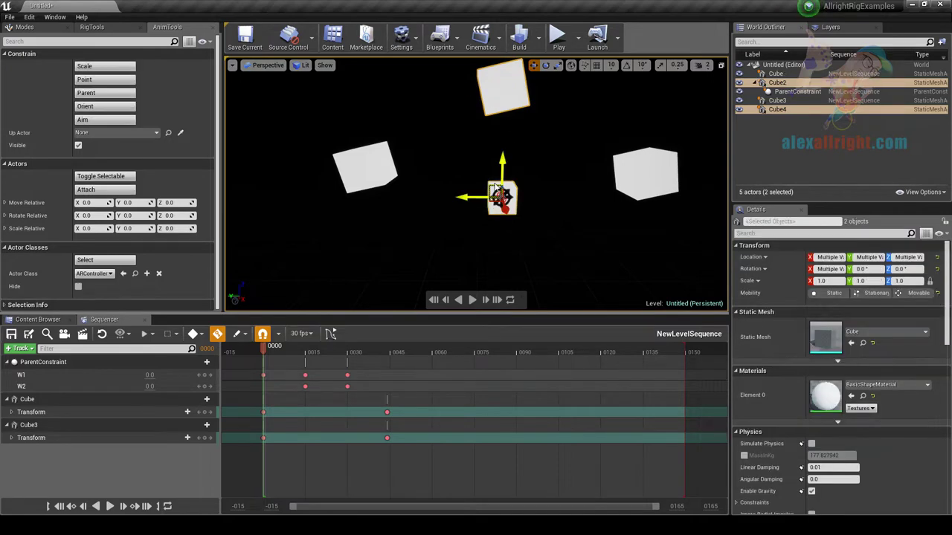
{"action": "left_click", "coordinate": [108, 94]}
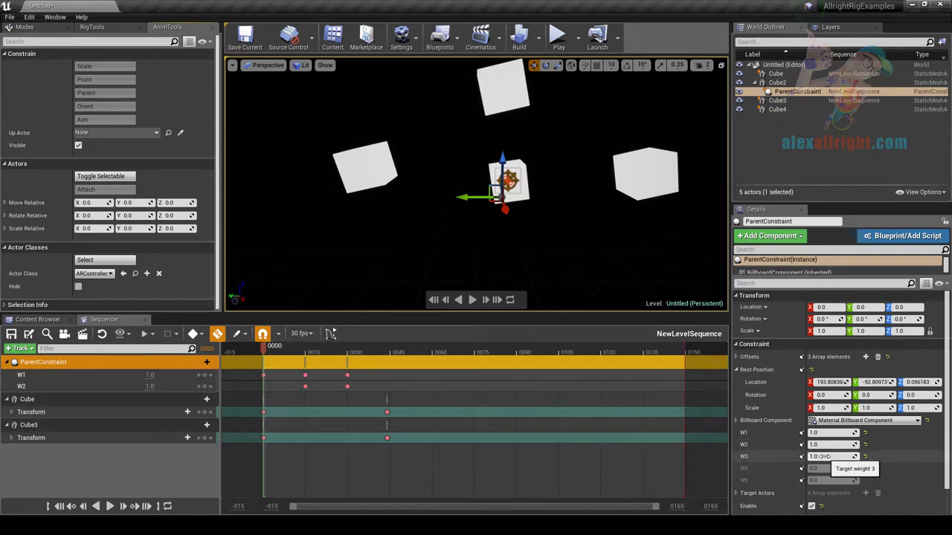
{"action": "left_click", "coordinate": [513, 102]}
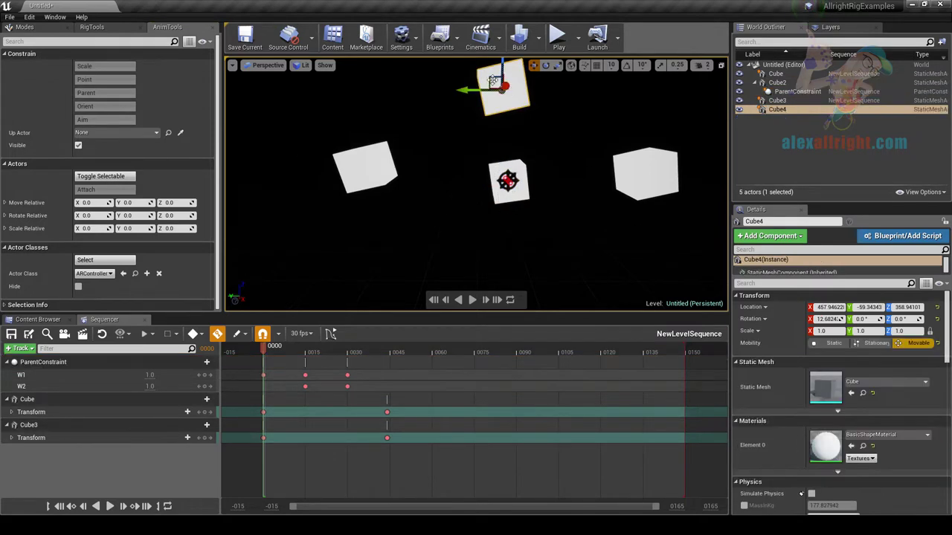
{"action": "mouse_move", "coordinate": [494, 81]}
{"action": "left_mouse_down"}
{"action": "mouse_move", "coordinate": [476, 104]}
{"action": "mouse_move", "coordinate": [506, 89]}
{"action": "left_mouse_up"}
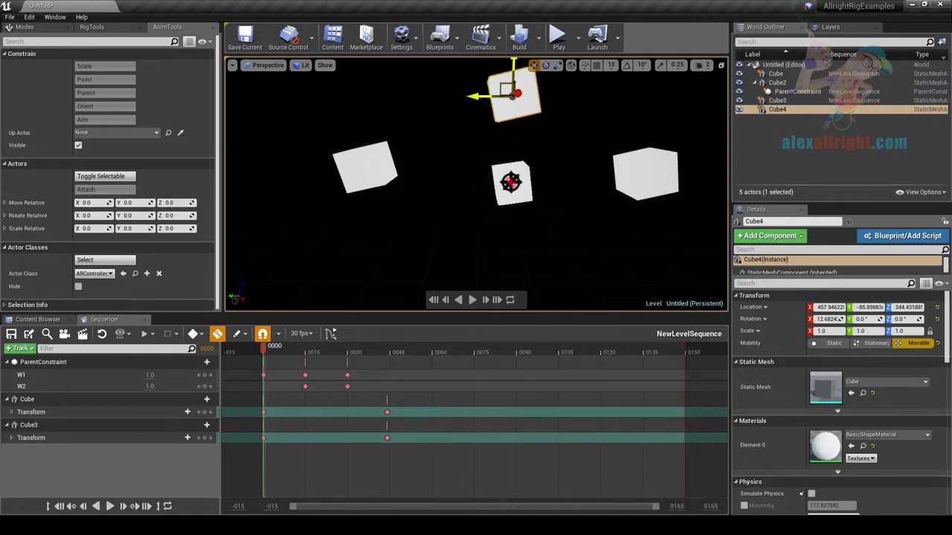
Reposition Cube and Cube4 with the parent constraint disabled, and re-enable the constraint.
{"action": "left_click", "coordinate": [797, 90]}
{"action": "scroll", "coordinate": [796, 476], "scroll_direction": "down", "scroll_amount": 1}
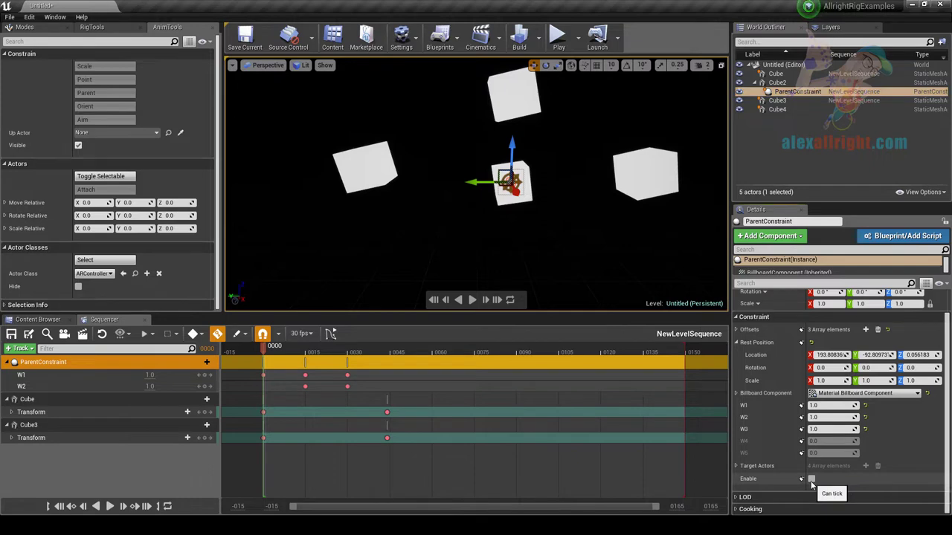
{"action": "left_click", "coordinate": [363, 162]}
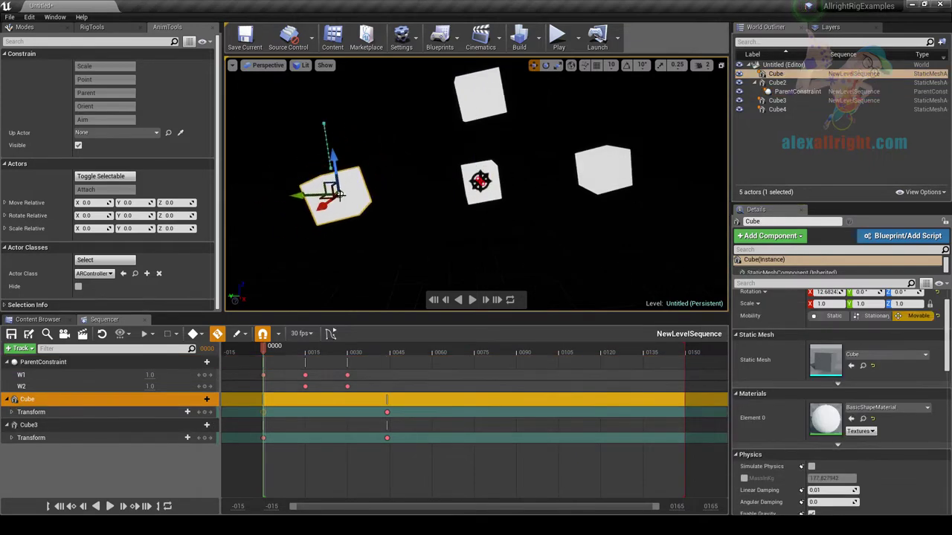
{"action": "left_click", "coordinate": [487, 100]}
{"action": "left_click_drag", "start_coordinate": [470, 97], "coordinate": [448, 96]}
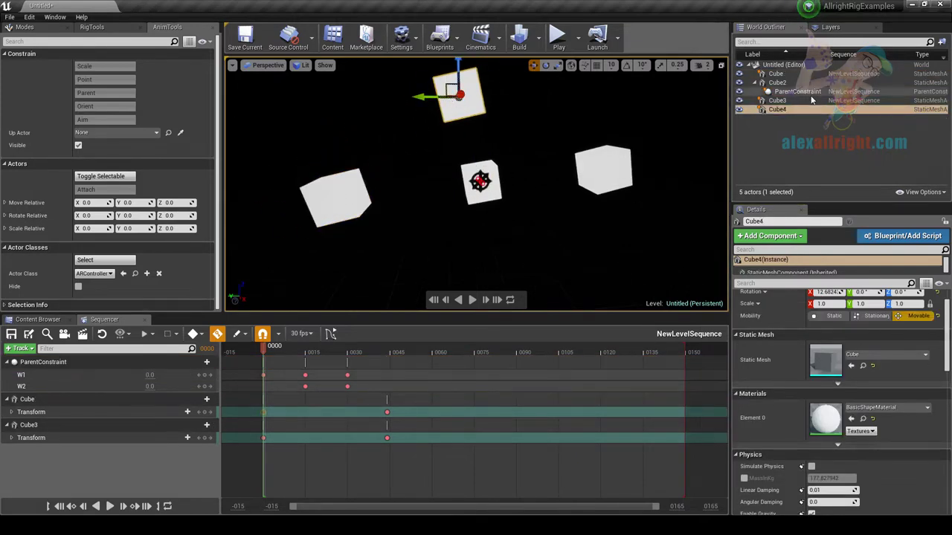
{"action": "left_click", "coordinate": [806, 92]}
{"action": "left_click", "coordinate": [813, 480]}
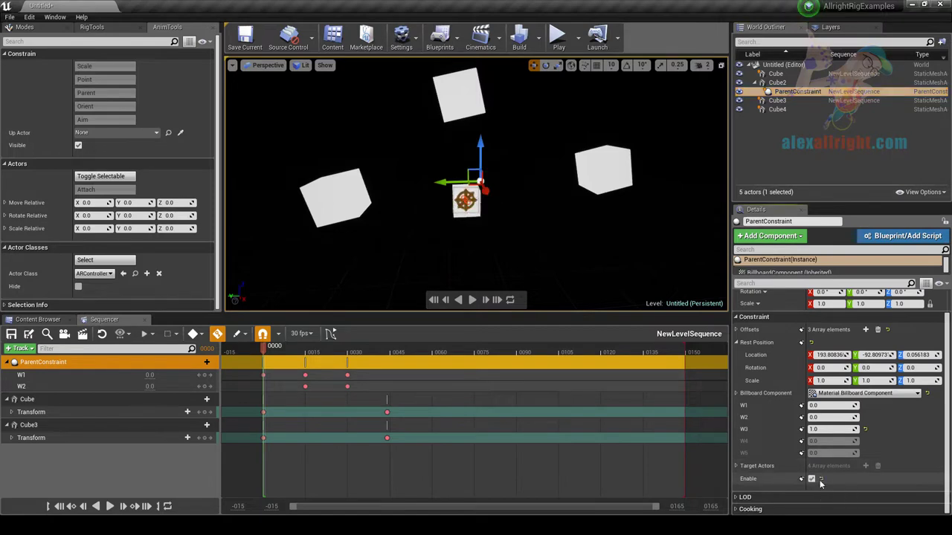
Keyframe Cube2's transform at frame 0, and shift the cube along Y at about frame 49.
{"action": "left_click", "coordinate": [459, 214]}
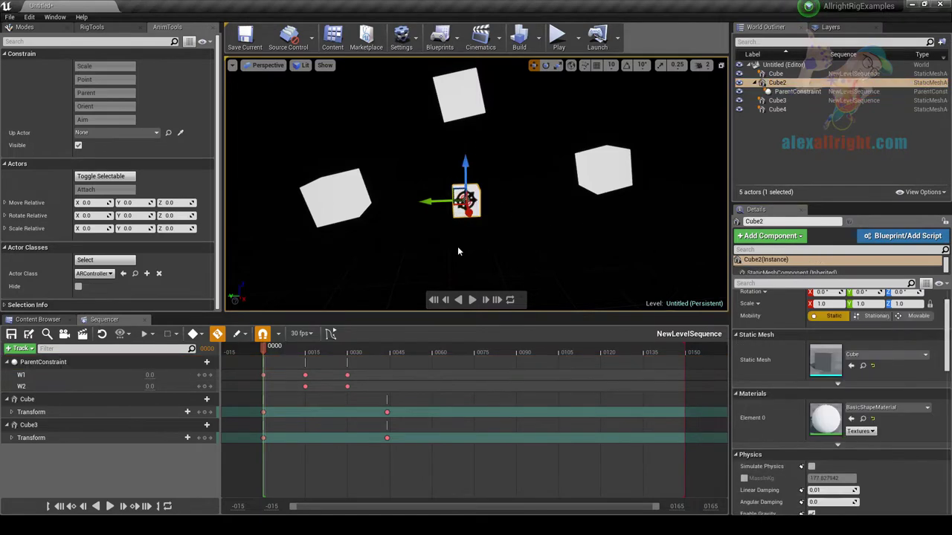
{"action": "key", "text": "s"}
{"action": "left_click_drag", "start_coordinate": [269, 349], "coordinate": [401, 349]}
{"action": "left_click_drag", "start_coordinate": [431, 202], "coordinate": [476, 200]}
Play the sequence from frame 0 and pause it at frame 71 to check Cube2's constrained motion.
{"action": "left_click_drag", "start_coordinate": [406, 353], "coordinate": [265, 352]}
{"action": "left_click", "coordinate": [473, 300]}
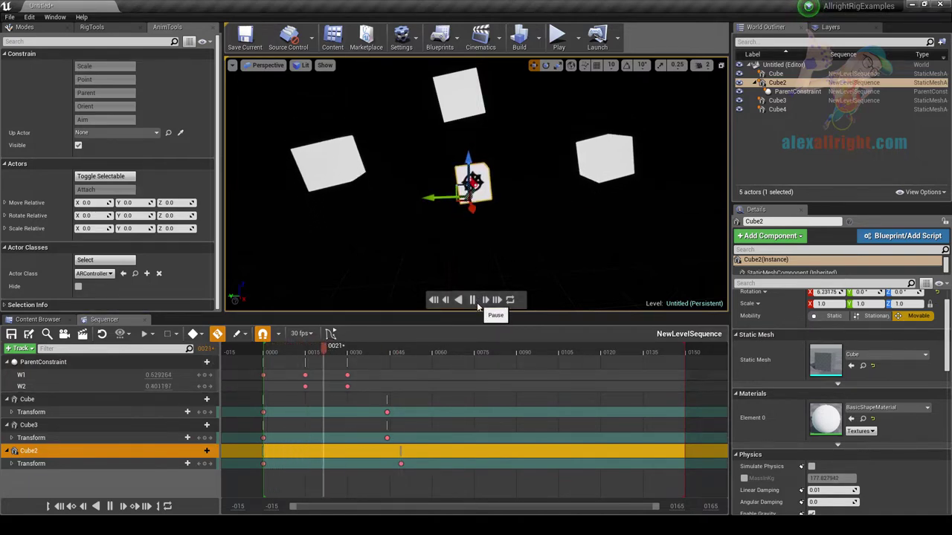
{"action": "left_click", "coordinate": [476, 301]}
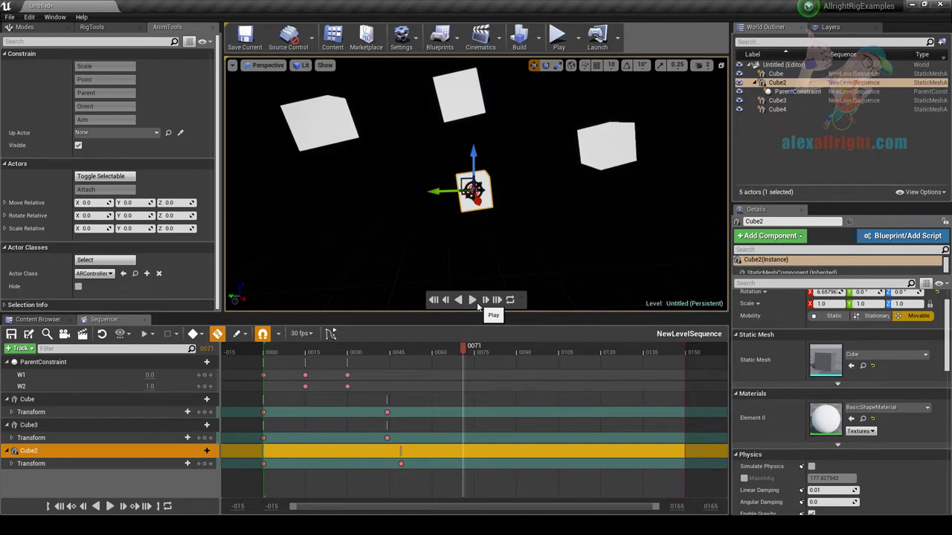
Delete the ParentConstraint actor from the level and remove its leftover track from the sequence.
{"action": "left_click", "coordinate": [796, 92]}
{"action": "key", "text": "Delete"}
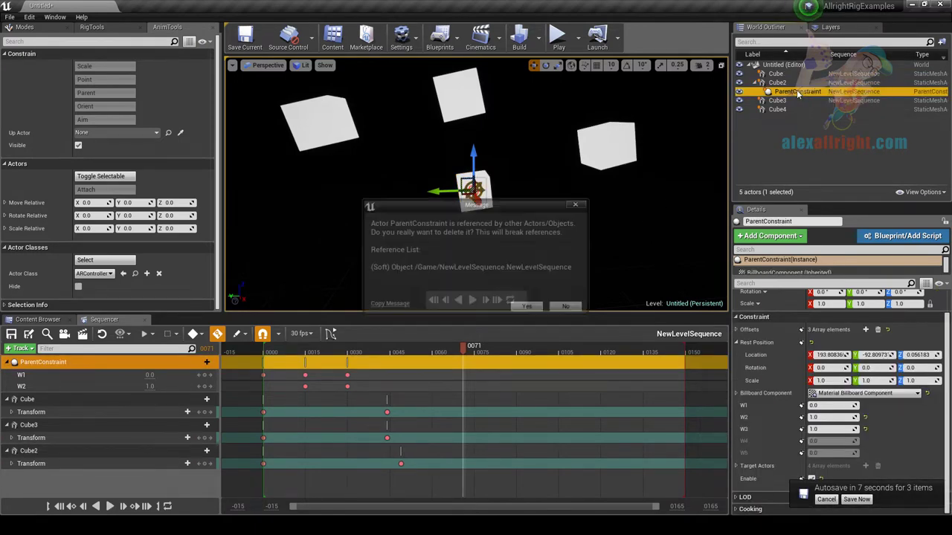
{"action": "left_click", "coordinate": [527, 308]}
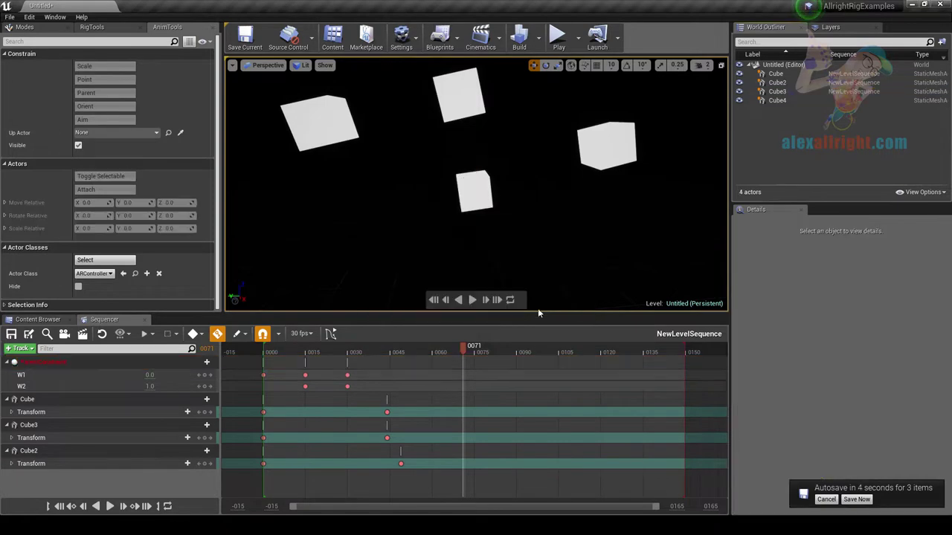
{"action": "left_click", "coordinate": [74, 364]}
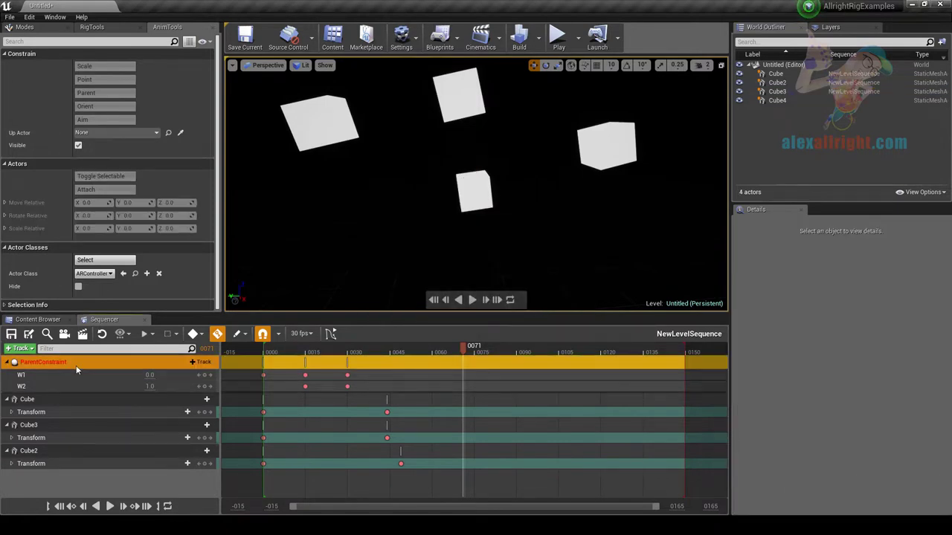
{"action": "key", "text": "Delete"}
Move Cube2 along its X axis away from the other cubes at frame 71.
{"action": "mouse_move", "coordinate": [465, 237]}
{"action": "right_mouse_down"}
{"action": "mouse_move", "coordinate": [484, 193]}
{"action": "mouse_move", "coordinate": [465, 237]}
{"action": "right_mouse_up"}
{"action": "left_click", "coordinate": [449, 221]}
{"action": "left_click_drag", "start_coordinate": [446, 223], "coordinate": [452, 242]}
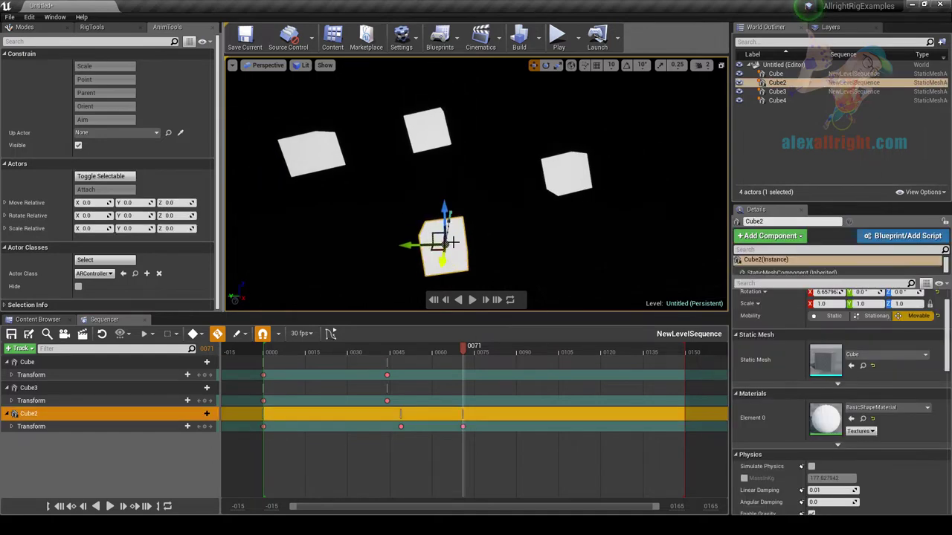
Apply a Point constraint to Cube4 with Cube, Cube2 and Cube3 as its targets.
{"action": "left_click", "coordinate": [313, 157]}
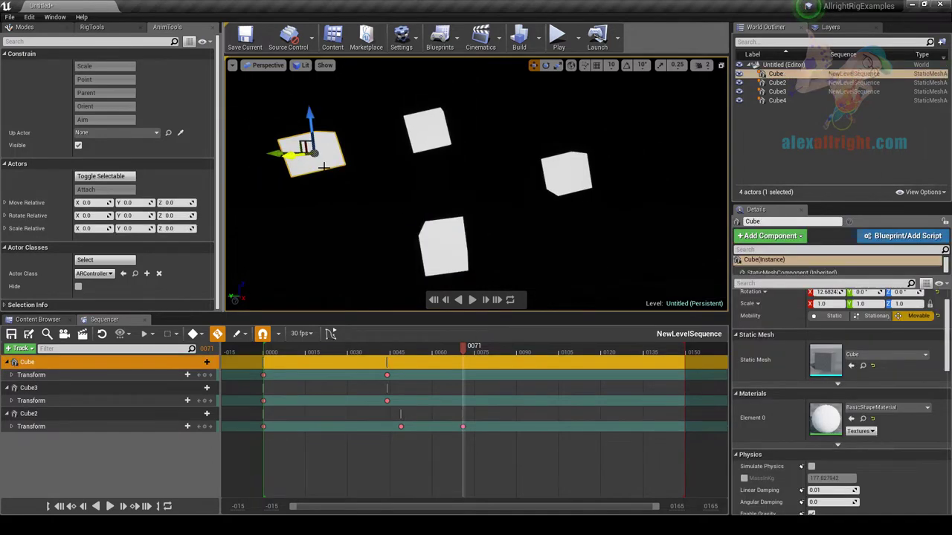
{"action": "left_click", "coordinate": [424, 240], "text": "ctrl"}
{"action": "left_click", "coordinate": [579, 176], "text": "ctrl"}
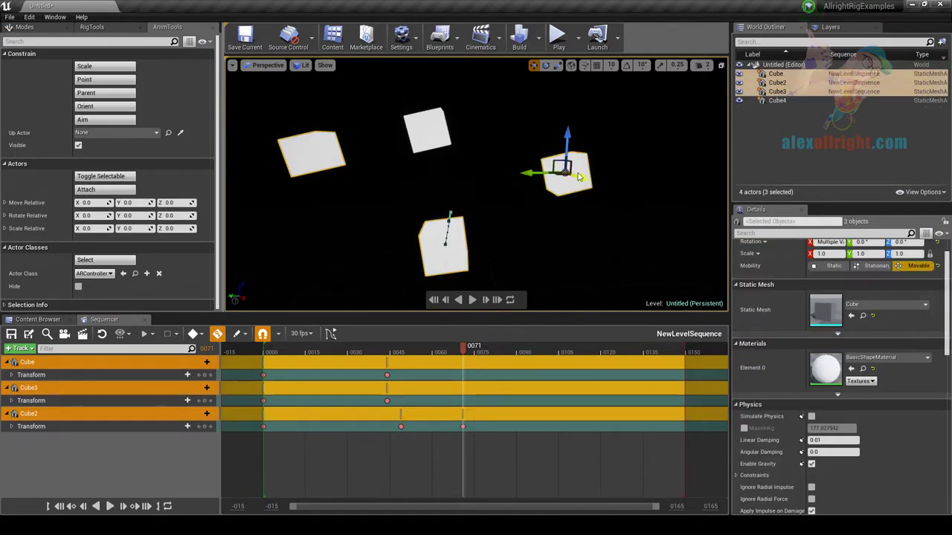
{"action": "left_click", "coordinate": [428, 127], "text": "ctrl"}
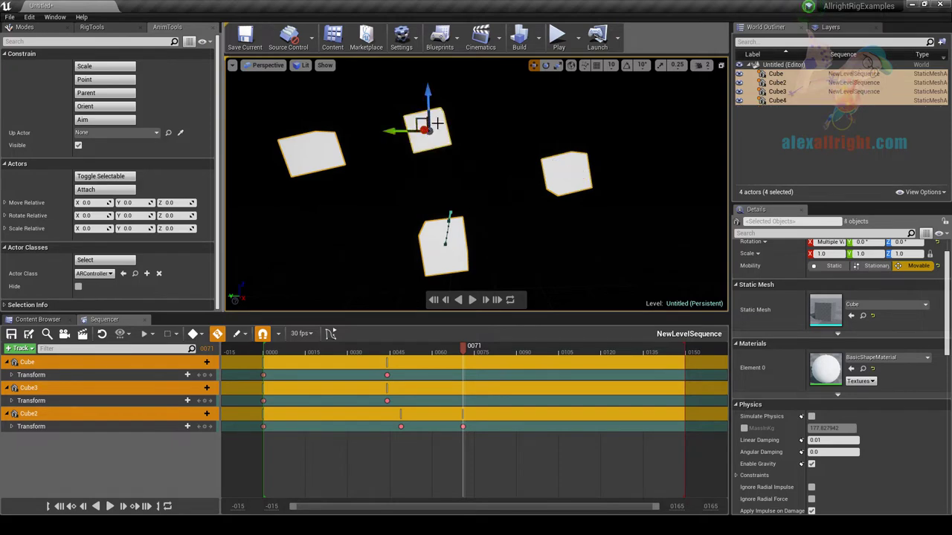
{"action": "left_click", "coordinate": [93, 79]}
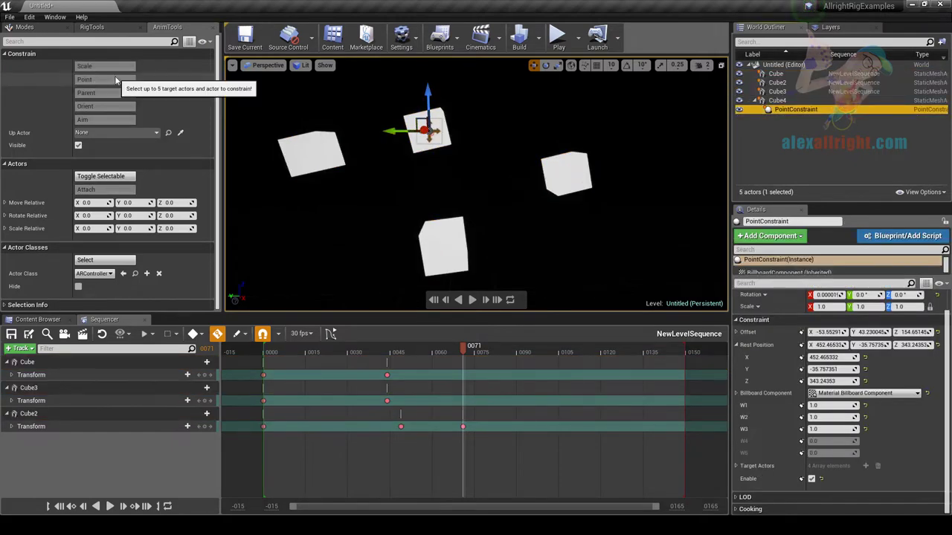
Lower Cube at frame 71 and rotate it to about -57.5° around X.
{"action": "left_click", "coordinate": [316, 152]}
{"action": "mouse_move", "coordinate": [316, 152]}
{"action": "left_mouse_down"}
{"action": "mouse_move", "coordinate": [308, 245]}
{"action": "mouse_move", "coordinate": [307, 170]}
{"action": "mouse_move", "coordinate": [318, 170]}
{"action": "left_mouse_up"}
{"action": "left_click_drag", "start_coordinate": [347, 138], "coordinate": [348, 130]}
Keyframe Cube4's transform at frame 71, and again at frame 111 with its X rotation at about -63°.
{"action": "left_click", "coordinate": [429, 130]}
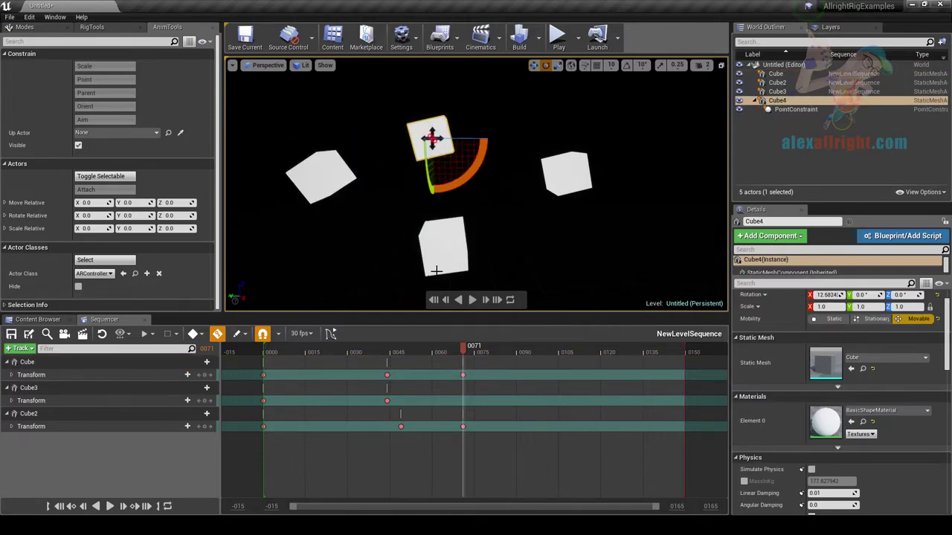
{"action": "key", "text": "s"}
{"action": "left_click_drag", "start_coordinate": [467, 352], "coordinate": [516, 354]}
{"action": "left_click_drag", "start_coordinate": [492, 177], "coordinate": [500, 165]}
{"action": "key", "text": "s"}
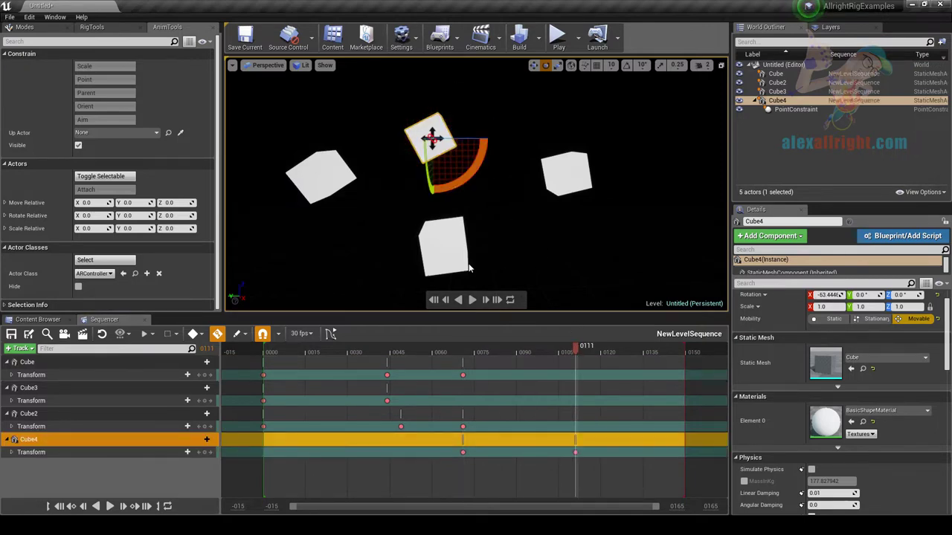
Raise Cube and keyframe its transform at frame 111, and scrub back to frame 70.
{"action": "left_click", "coordinate": [321, 177]}
{"action": "key", "text": "w"}
{"action": "left_click_drag", "start_coordinate": [321, 175], "coordinate": [308, 134]}
{"action": "key", "text": "s"}
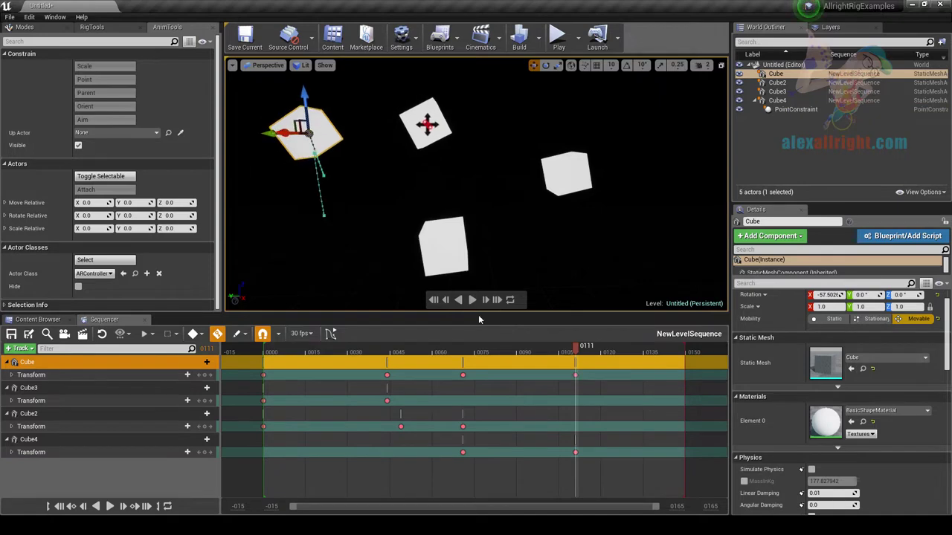
{"action": "left_click_drag", "start_coordinate": [580, 355], "coordinate": [462, 362]}
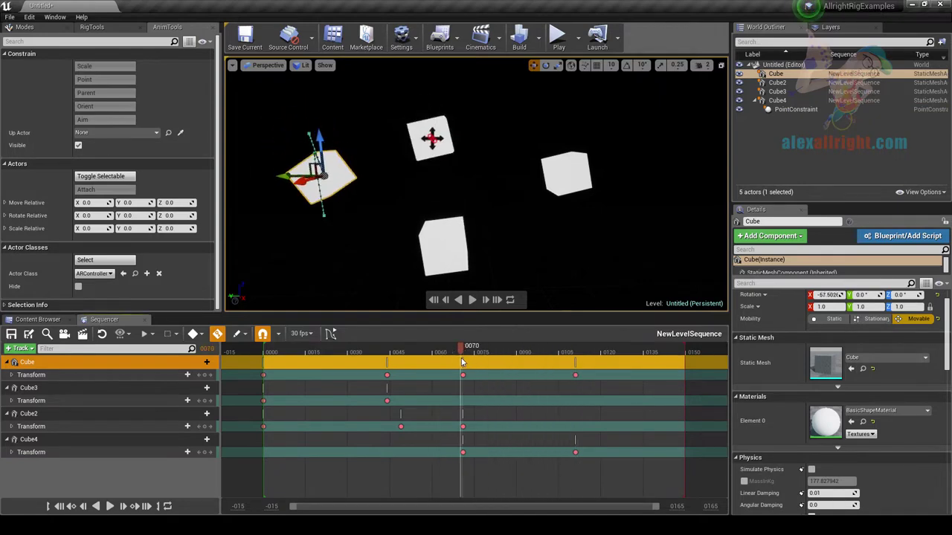
Delete Cube4's location keyframes at frames 71 and 111, keeping its rotation and scale keys, and scrub to frame 76.
{"action": "left_click", "coordinate": [27, 440]}
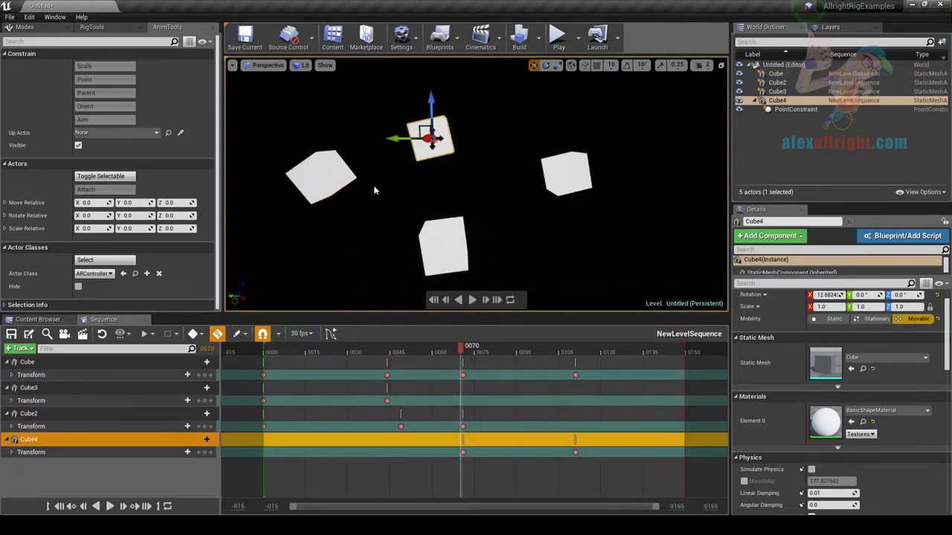
{"action": "left_click", "coordinate": [11, 453]}
{"action": "left_click", "coordinate": [32, 465]}
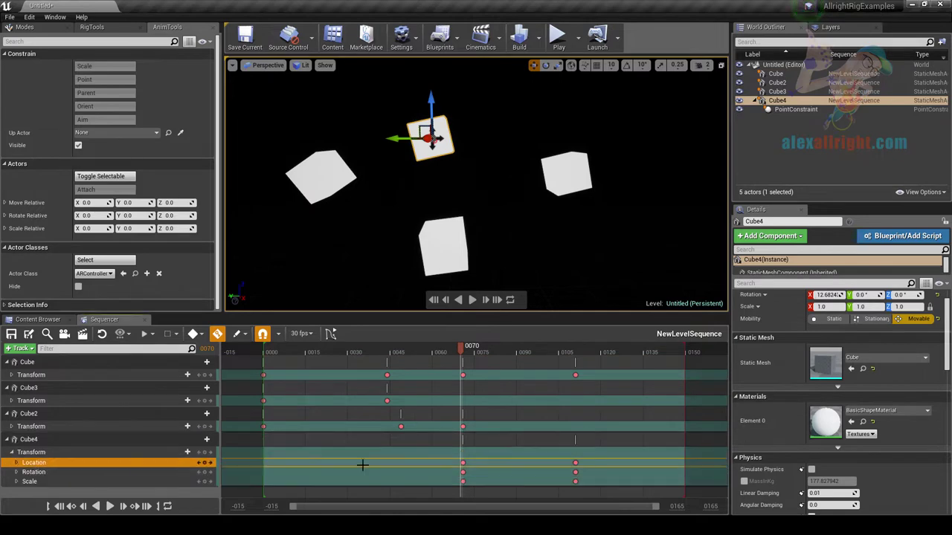
{"action": "left_click", "coordinate": [463, 458]}
{"action": "left_click_drag", "start_coordinate": [463, 457], "coordinate": [578, 467]}
{"action": "key", "text": "Delete"}
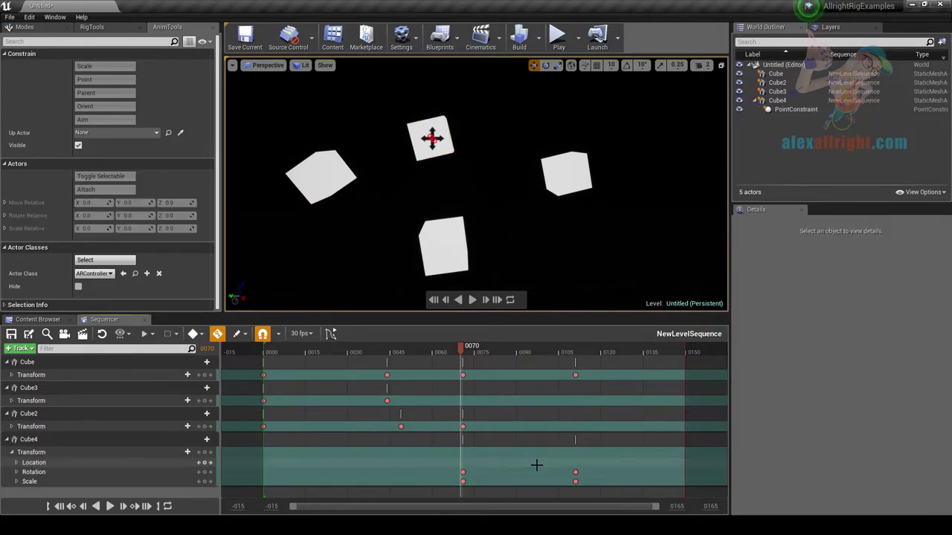
{"action": "left_click_drag", "start_coordinate": [469, 349], "coordinate": [491, 351]}
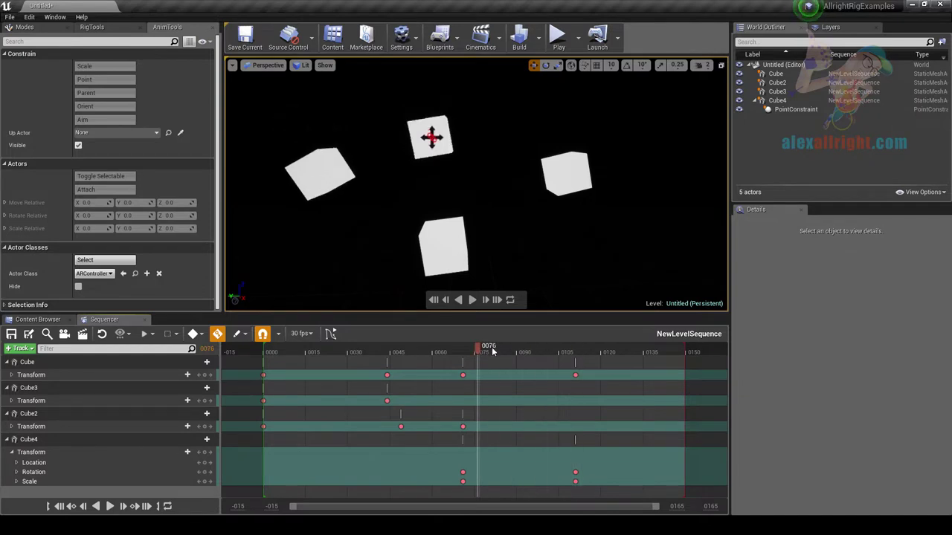
Replace Cube4's point constraint with an Orient constraint that has Cube, Cube2 and Cube3 as its targets.
{"action": "left_click", "coordinate": [794, 110]}
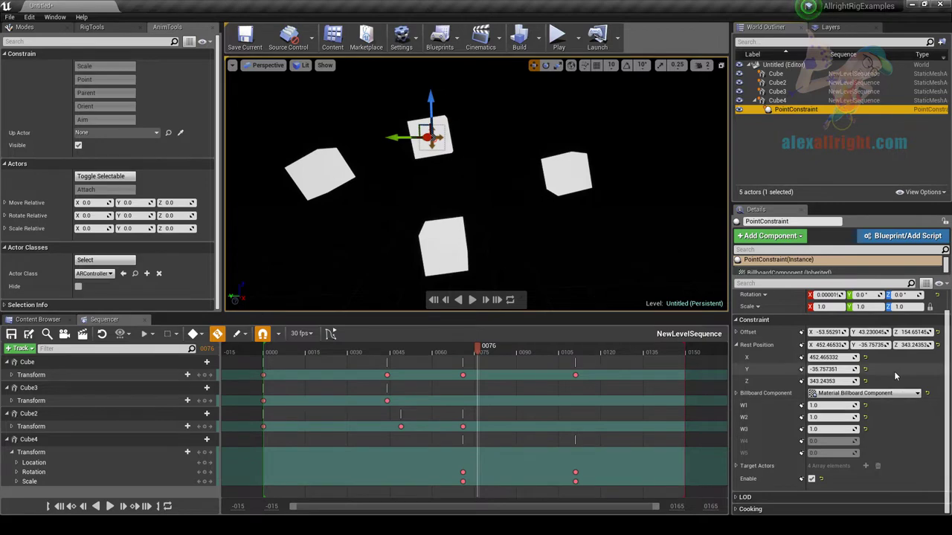
{"action": "key", "text": "Delete"}
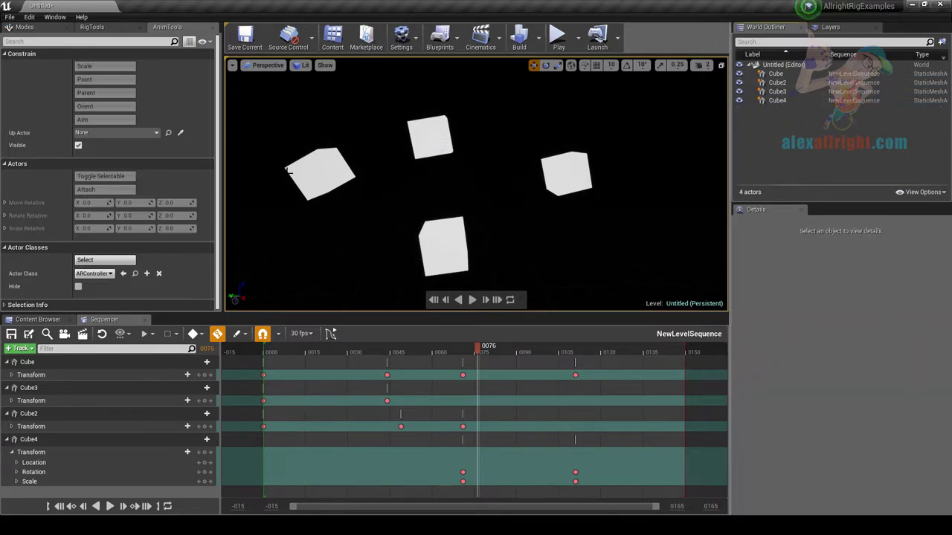
{"action": "left_click", "coordinate": [313, 175]}
{"action": "left_click", "coordinate": [452, 249], "text": "ctrl"}
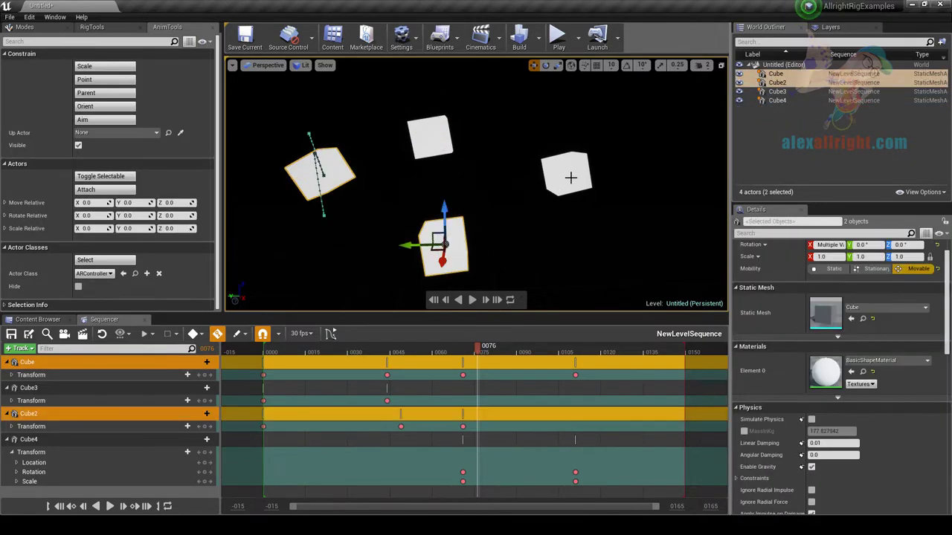
{"action": "left_click", "coordinate": [570, 175], "text": "ctrl"}
{"action": "left_click", "coordinate": [431, 137], "text": "ctrl"}
{"action": "left_click", "coordinate": [96, 107]}
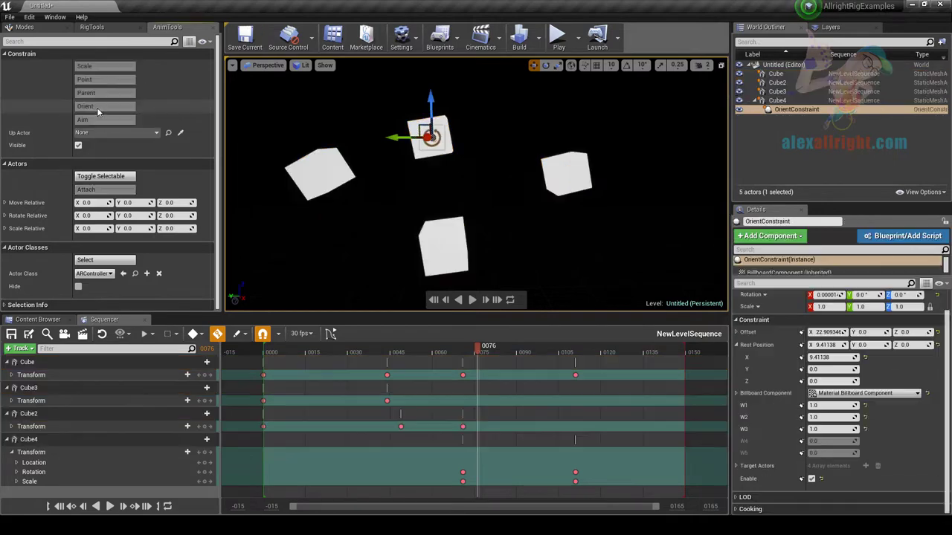
Rotate the target cubes around X at frame 76: Cube to about -128°, Cube2 to about -35° and Cube3 to about 51°.
{"action": "left_click", "coordinate": [327, 170]}
{"action": "key", "text": "e"}
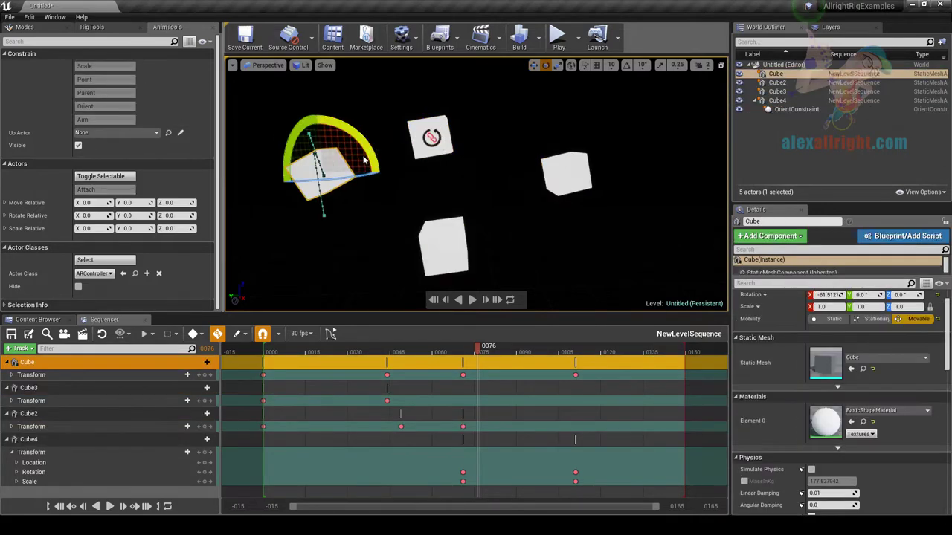
{"action": "left_click_drag", "start_coordinate": [355, 134], "coordinate": [358, 135]}
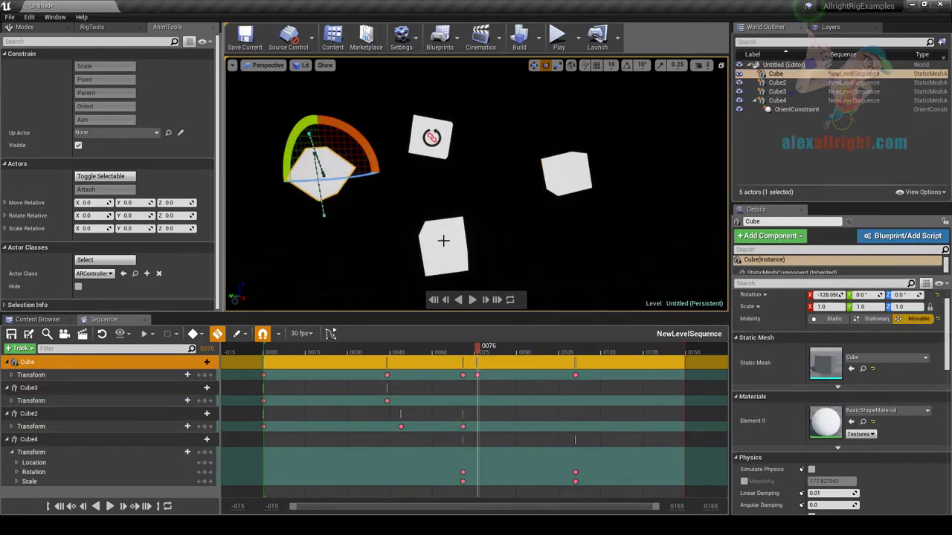
{"action": "left_click", "coordinate": [443, 241]}
{"action": "mouse_move", "coordinate": [472, 199]}
{"action": "left_mouse_down"}
{"action": "mouse_move", "coordinate": [497, 215]}
{"action": "mouse_move", "coordinate": [476, 196]}
{"action": "mouse_move", "coordinate": [483, 201]}
{"action": "left_mouse_up"}
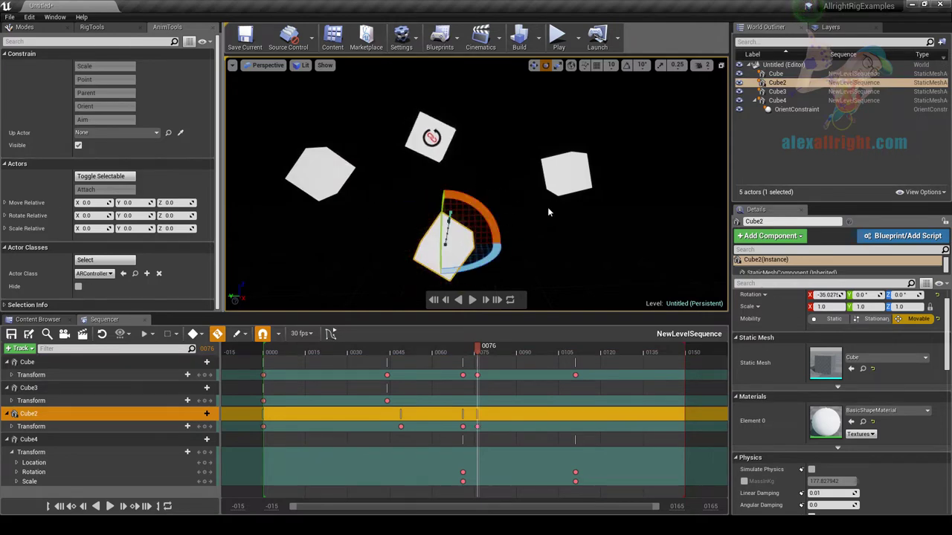
{"action": "left_click", "coordinate": [548, 165]}
{"action": "left_click_drag", "start_coordinate": [548, 125], "coordinate": [603, 154]}
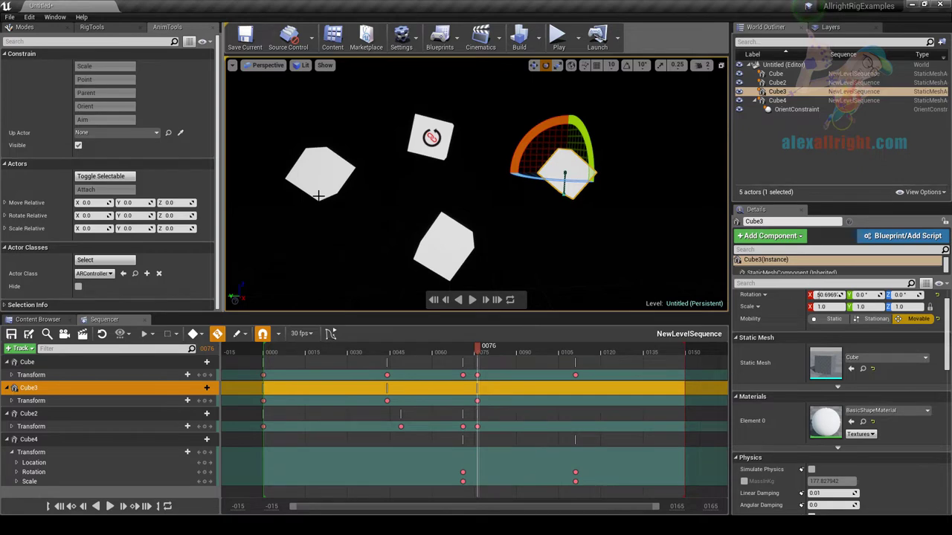
Remove Cube4's track from the sequence and delete its orient constraint.
{"action": "left_click", "coordinate": [45, 440]}
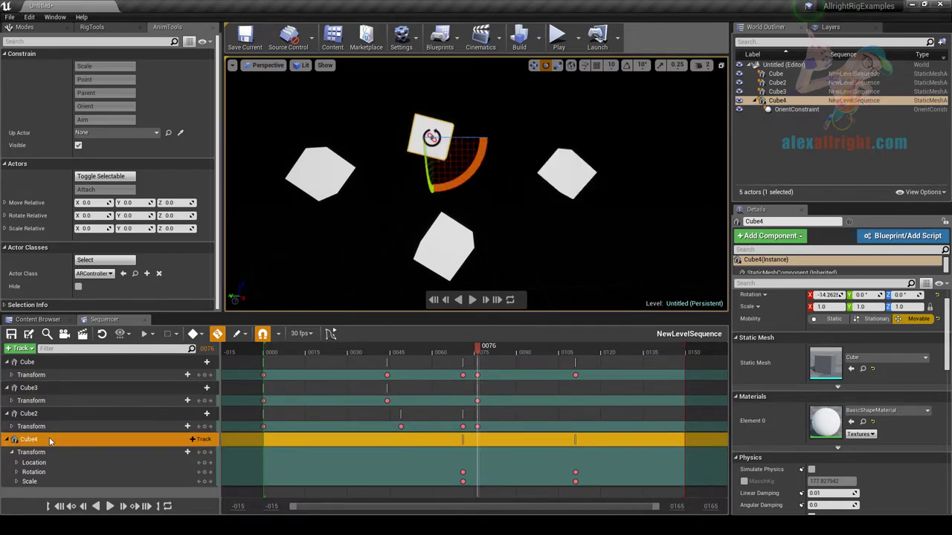
{"action": "key", "text": "Delete"}
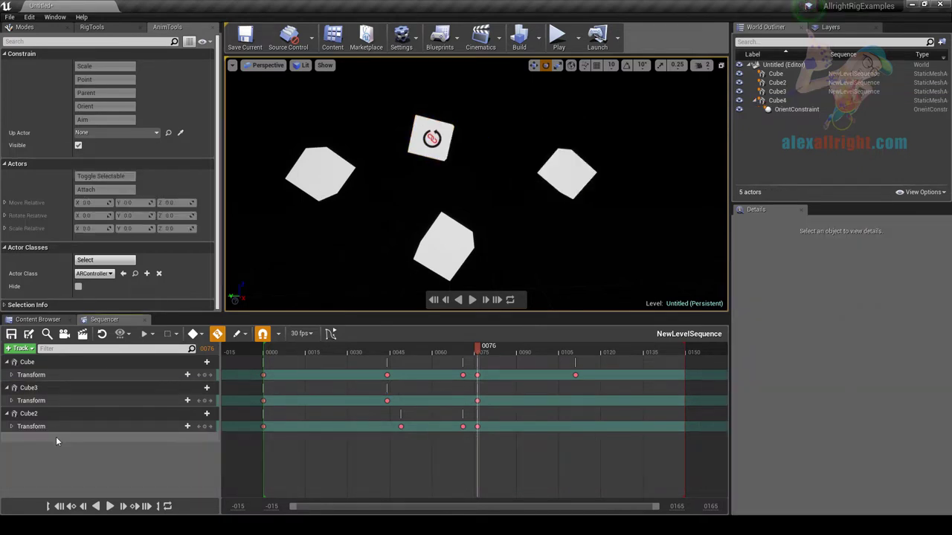
{"action": "left_click", "coordinate": [796, 109]}
{"action": "key", "text": "Delete"}
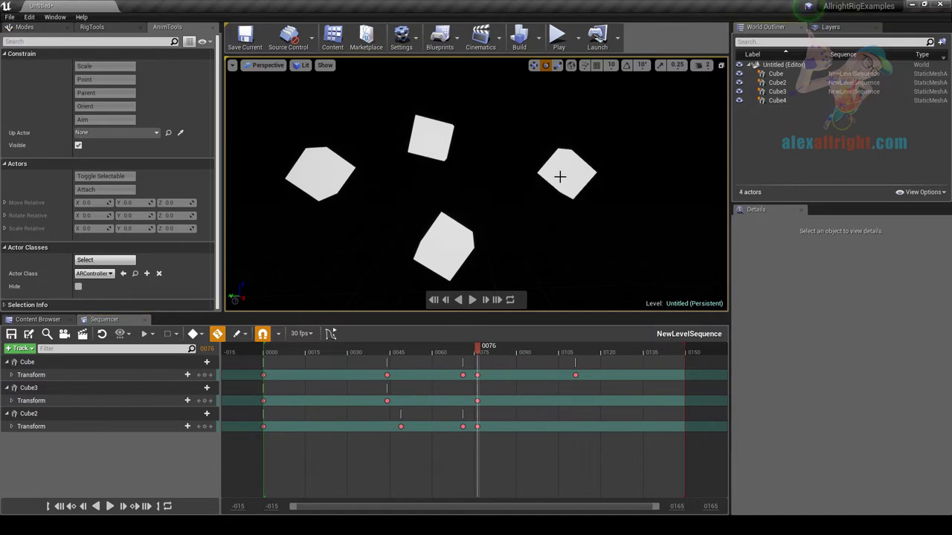
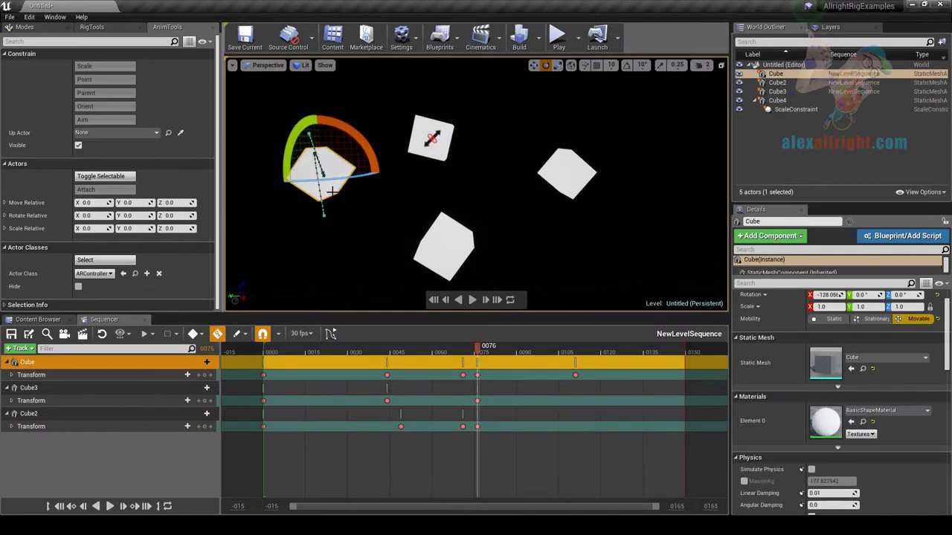
Scale Cube uniformly to about 2.09 and set Cube2's Z scale to about 0.79 to test Cube4's scale constraint.
{"action": "key", "text": "r"}
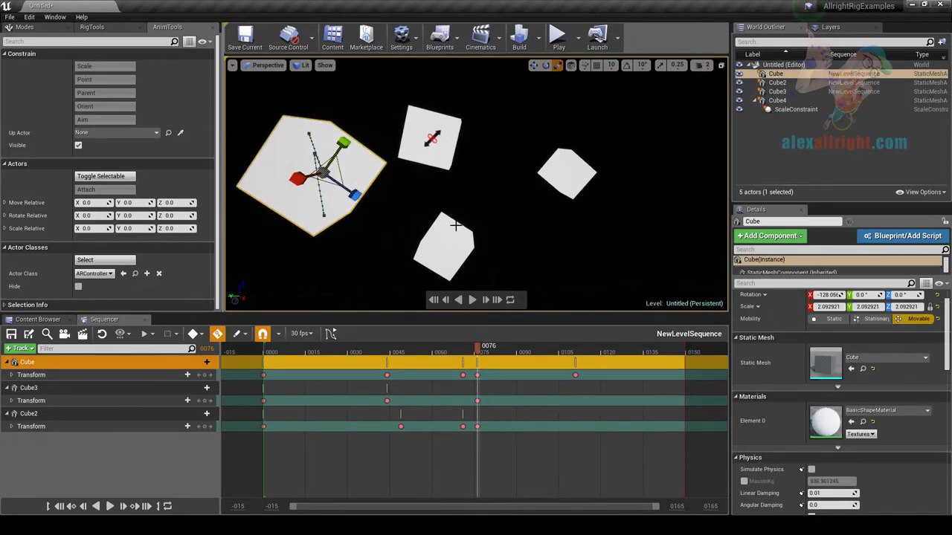
{"action": "left_click", "coordinate": [450, 238]}
{"action": "left_click_drag", "start_coordinate": [432, 138], "coordinate": [432, 139]}
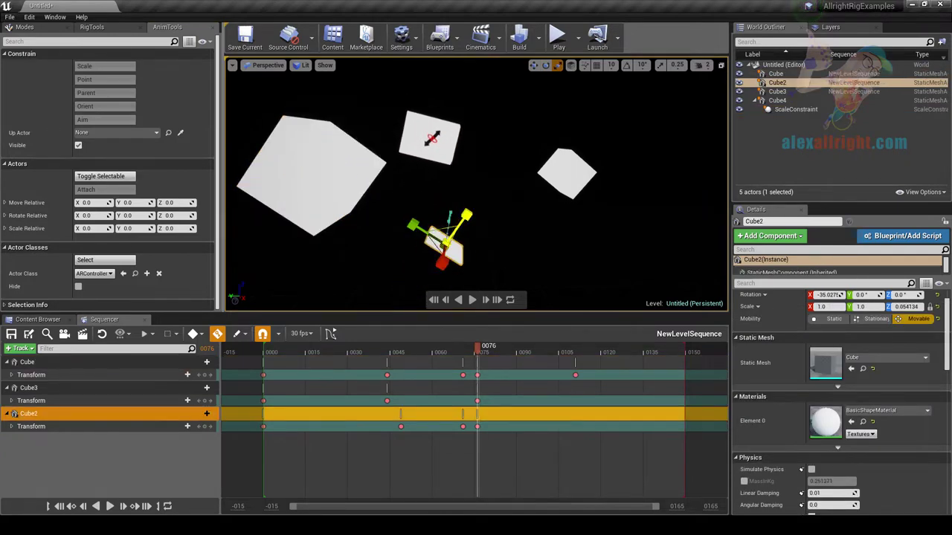
{"action": "left_click_drag", "start_coordinate": [446, 242], "coordinate": [452, 240]}
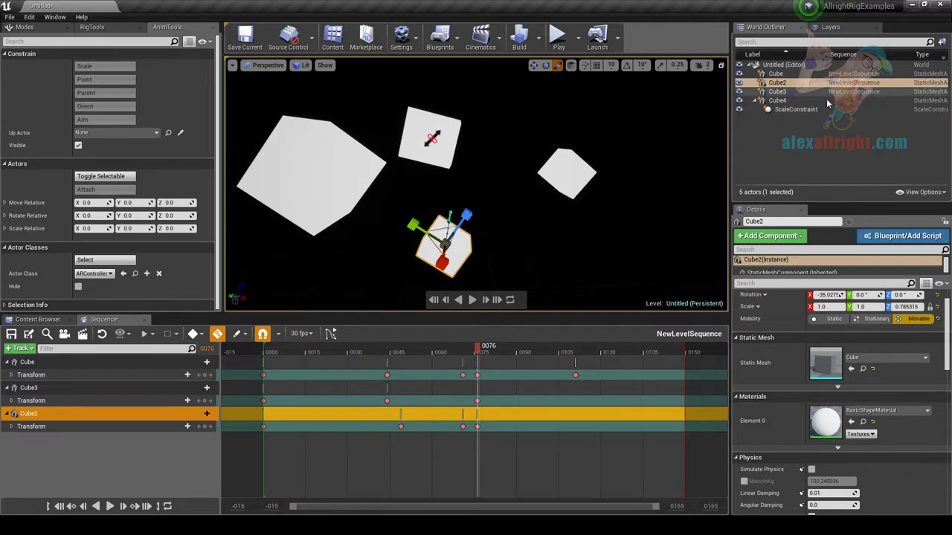
Delete Cube4's scale constraint and apply a Point constraint to Cube3 with Cube4 as its target.
{"action": "left_click", "coordinate": [796, 109]}
{"action": "key", "text": "Delete"}
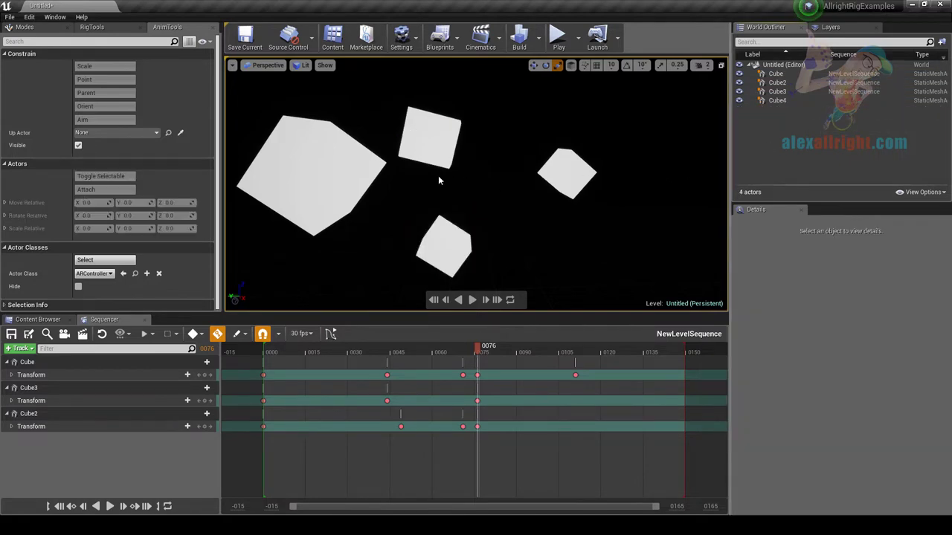
{"action": "left_click", "coordinate": [435, 153]}
{"action": "left_click", "coordinate": [552, 173], "text": "ctrl"}
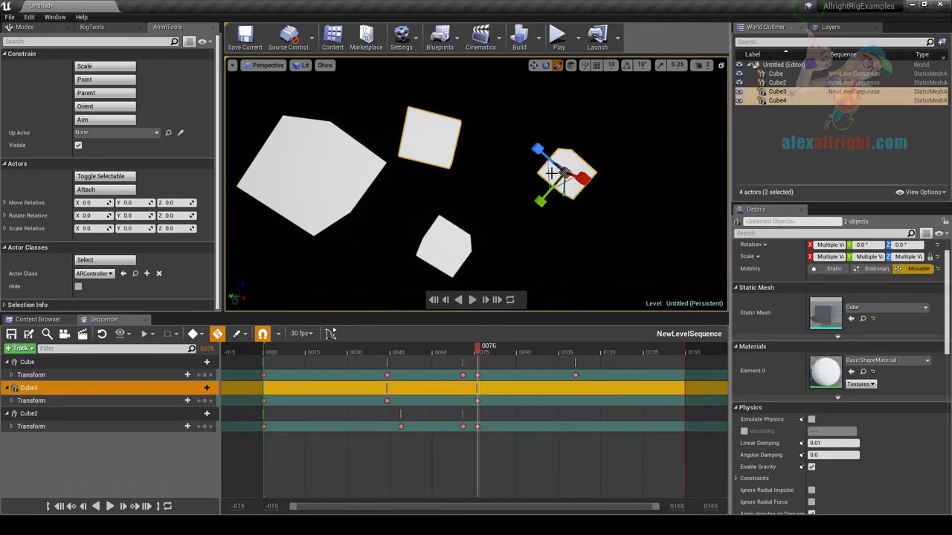
{"action": "left_click", "coordinate": [105, 80]}
Add an Orient constraint to Cube3 with Cube4 as its target.
{"action": "left_click", "coordinate": [428, 136]}
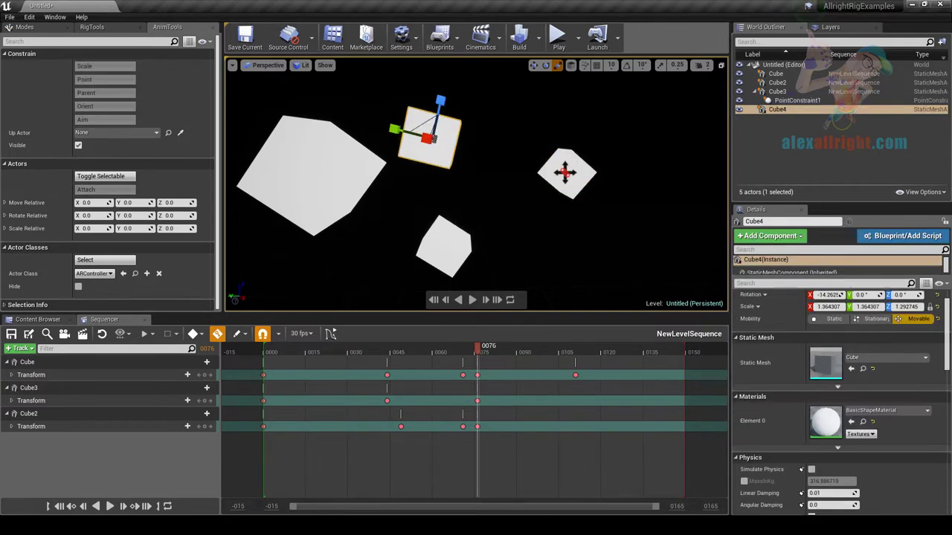
{"action": "left_click", "coordinate": [562, 169], "text": "ctrl"}
{"action": "left_click", "coordinate": [105, 105]}
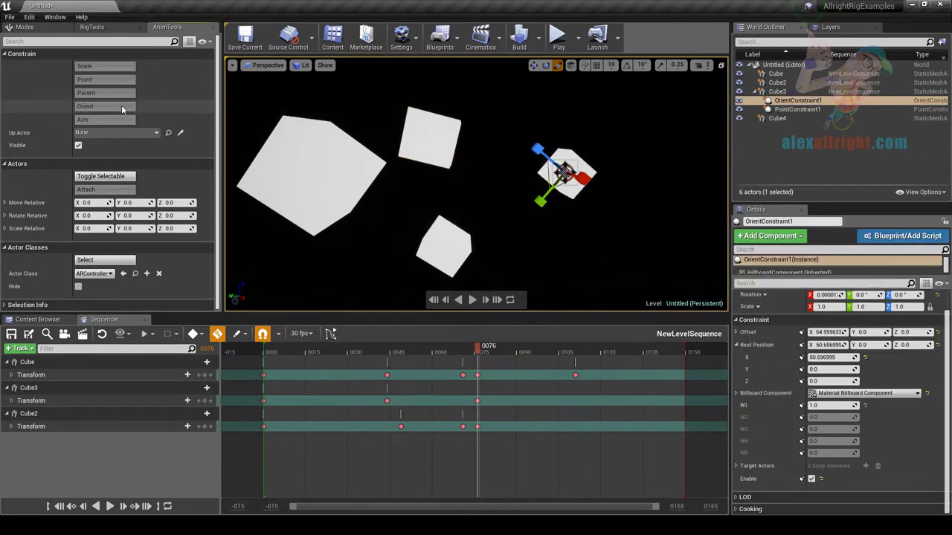
Move Cube4 slightly toward Cube3 and upward, and rotate it to about -22° around X to test both constraints.
{"action": "left_click", "coordinate": [452, 137]}
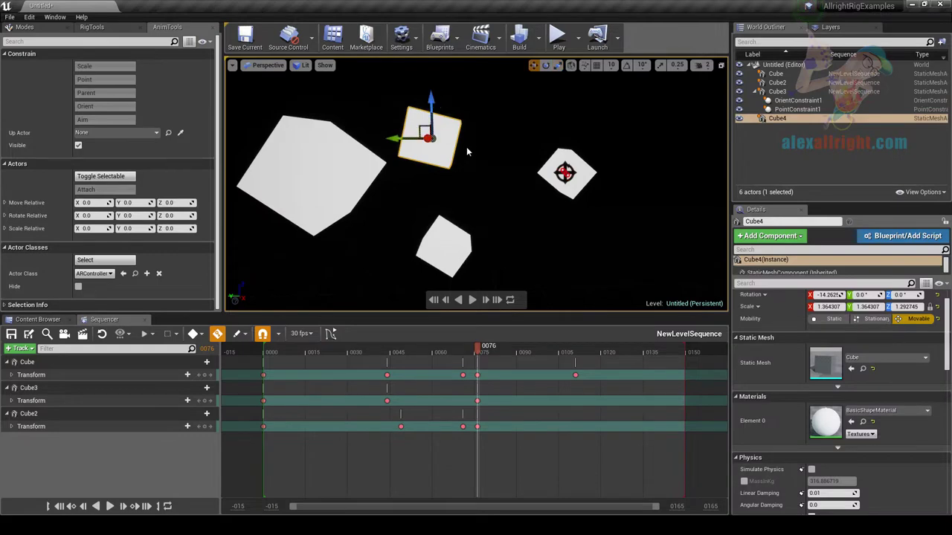
{"action": "left_click_drag", "start_coordinate": [425, 131], "coordinate": [451, 124]}
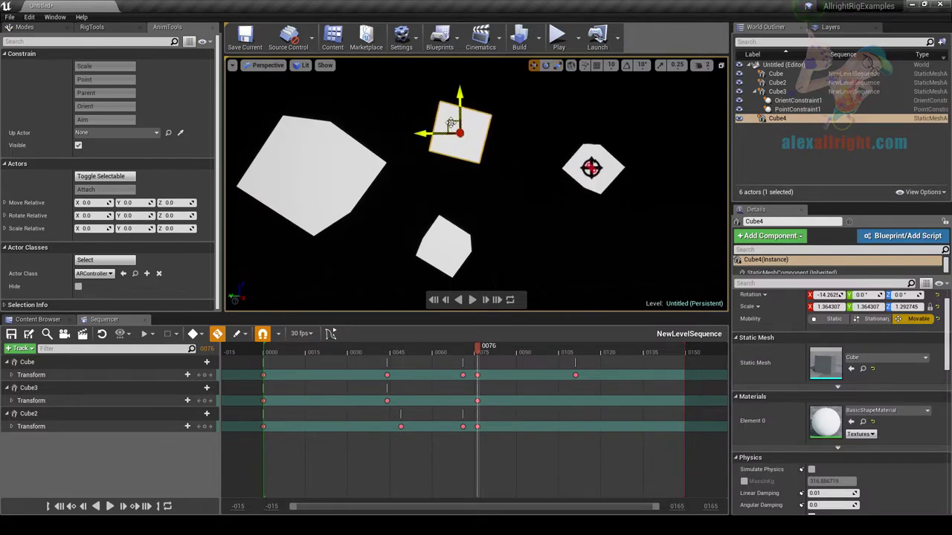
{"action": "left_click_drag", "start_coordinate": [505, 156], "coordinate": [571, 158]}
Delete the orient and point constraints from Cube3.
{"action": "left_click", "coordinate": [801, 100]}
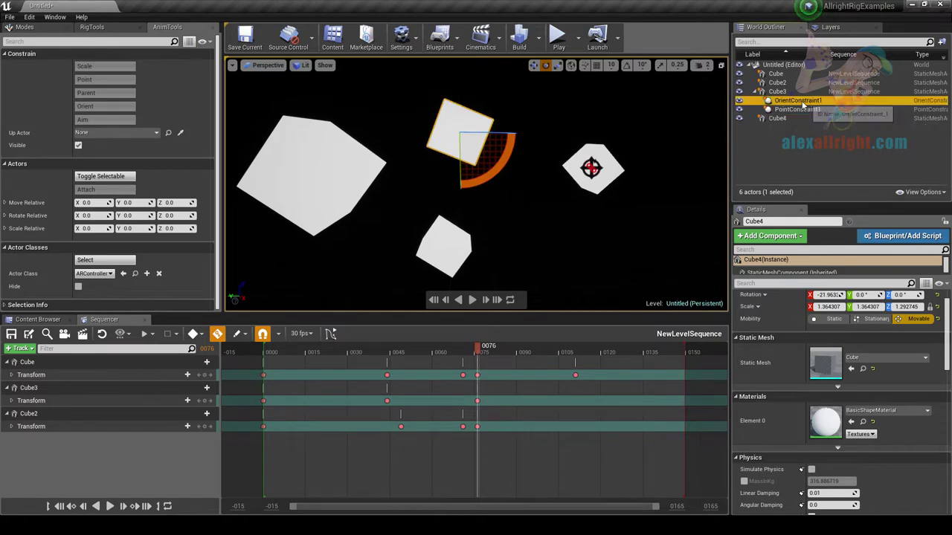
{"action": "key", "text": "Delete"}
{"action": "left_click", "coordinate": [793, 107]}
{"action": "left_click", "coordinate": [795, 101]}
{"action": "key", "text": "Delete"}
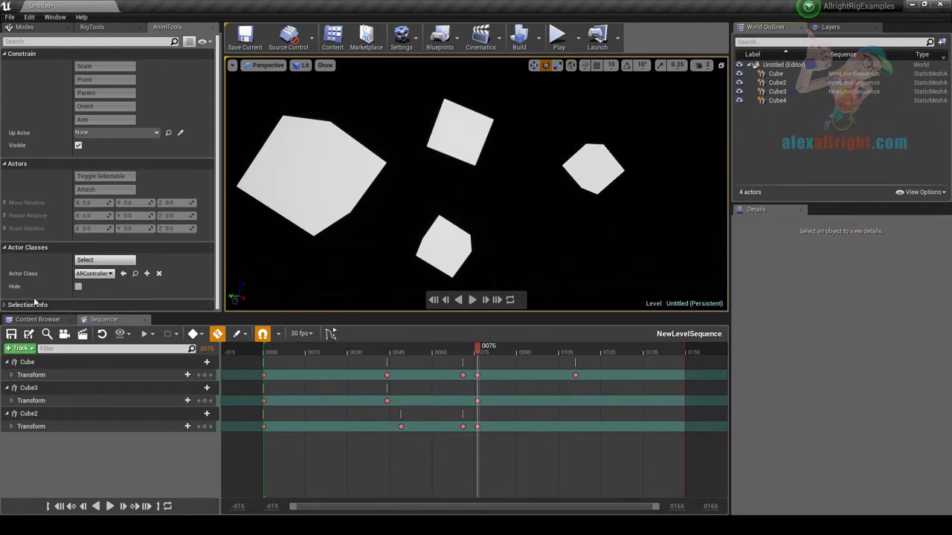
Search the project content for "axis", place the Axis mesh in the level and reset its location to the origin.
{"action": "left_click", "coordinate": [35, 321]}
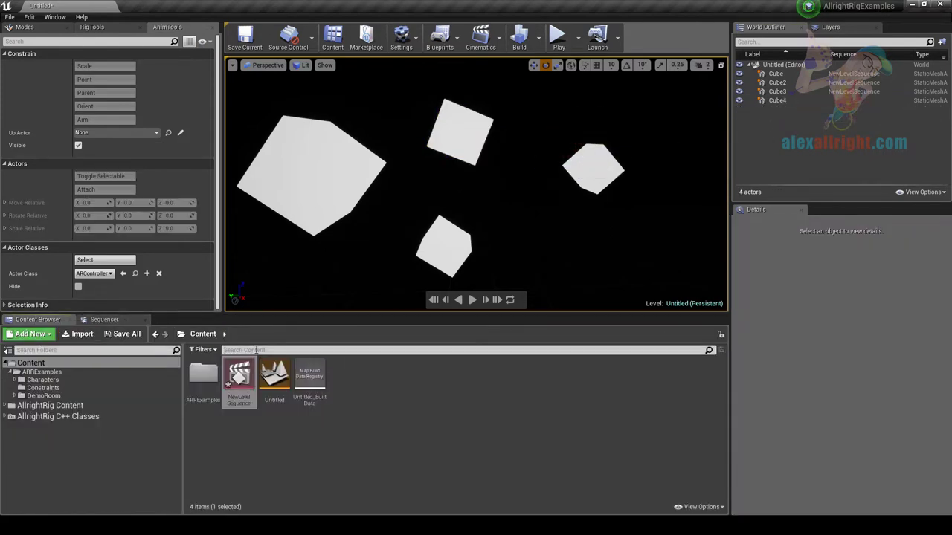
{"action": "left_click", "coordinate": [256, 350]}
{"action": "type", "text": "axis"}
{"action": "left_click_drag", "start_coordinate": [204, 374], "coordinate": [395, 259]}
{"action": "scroll", "coordinate": [922, 315], "scroll_direction": "up", "scroll_amount": 1}
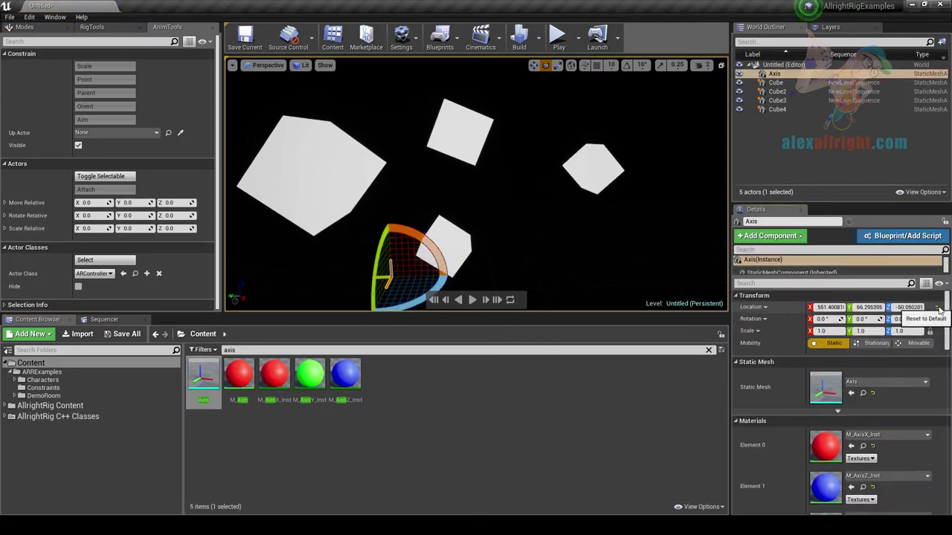
{"action": "left_click", "coordinate": [939, 309]}
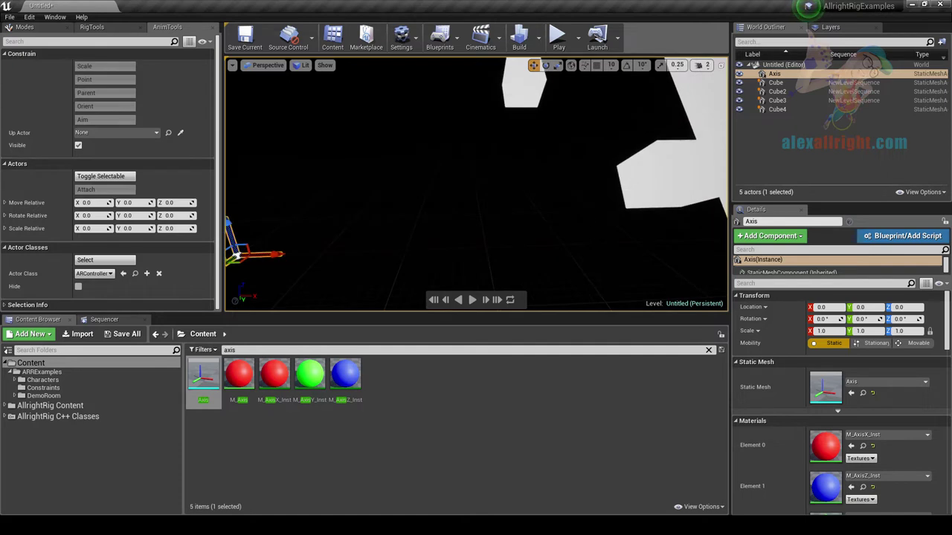
Move Cube2 beside the Axis mesh to about X 192, Y -86, Z -42, and close the Sequencer.
{"action": "left_click", "coordinate": [688, 178]}
{"action": "left_click_drag", "start_coordinate": [704, 183], "coordinate": [442, 186]}
{"action": "left_click_drag", "start_coordinate": [406, 153], "coordinate": [407, 226]}
{"action": "right_click_drag", "start_coordinate": [406, 226], "coordinate": [366, 249]}
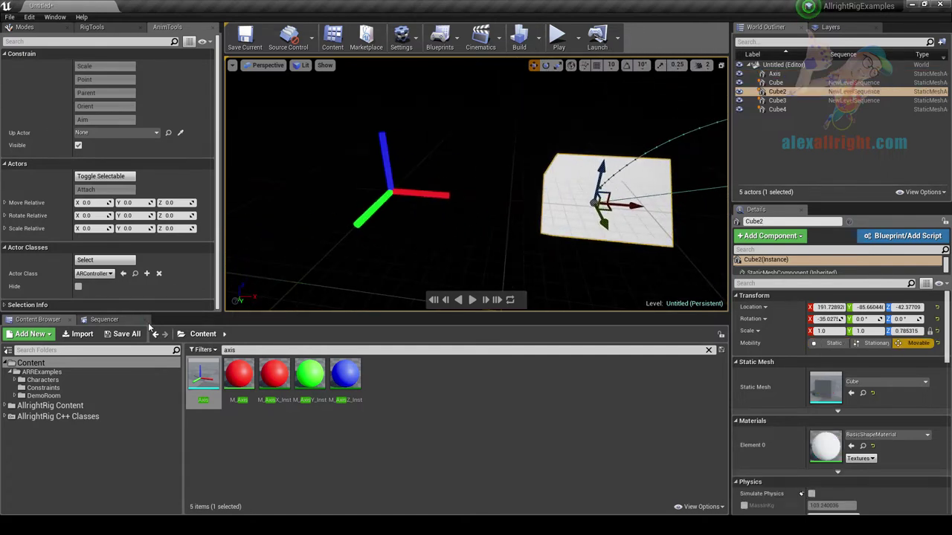
{"action": "left_click", "coordinate": [147, 320]}
{"action": "right_click_drag", "start_coordinate": [507, 172], "coordinate": [557, 123]}
{"action": "key", "text": "Escape"}
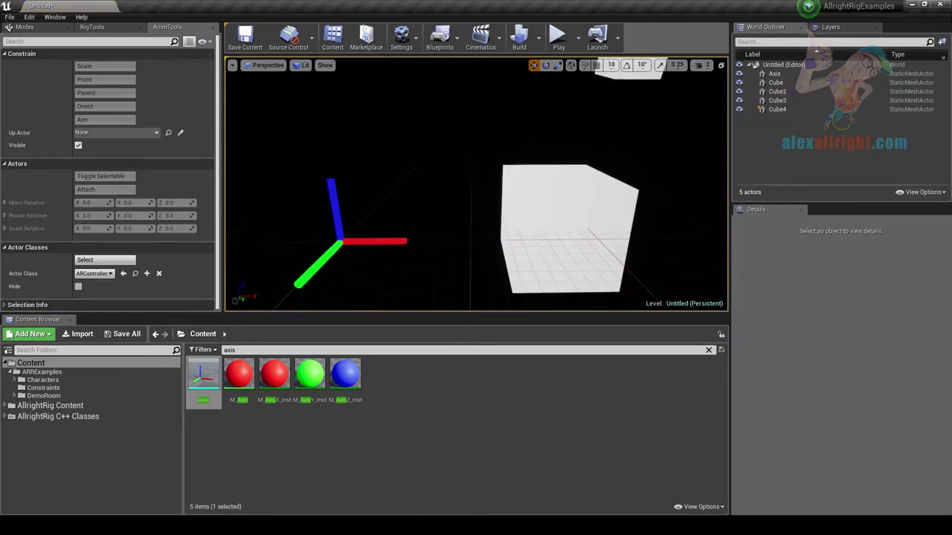
Apply an Aim constraint to the Axis mesh with Cube2 as its target.
{"action": "left_click", "coordinate": [544, 192]}
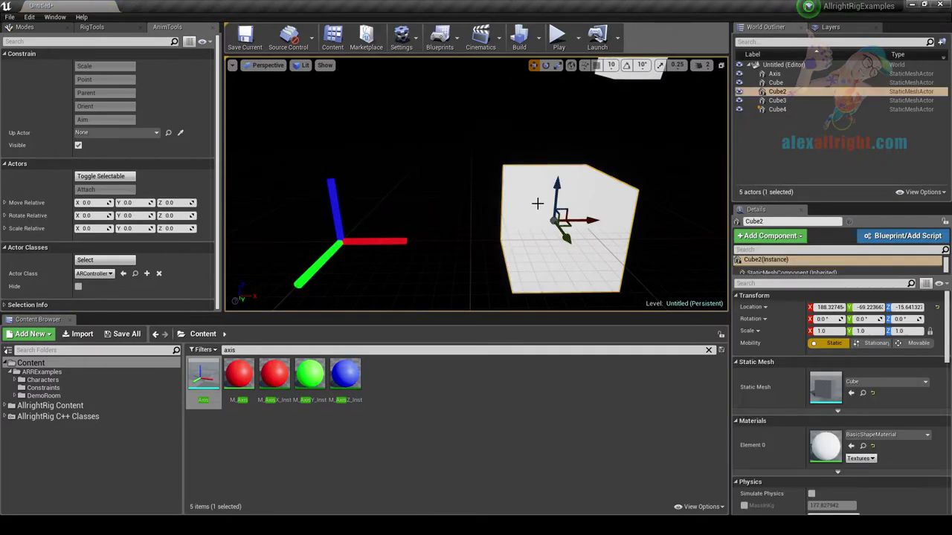
{"action": "left_click", "coordinate": [340, 232], "text": "ctrl"}
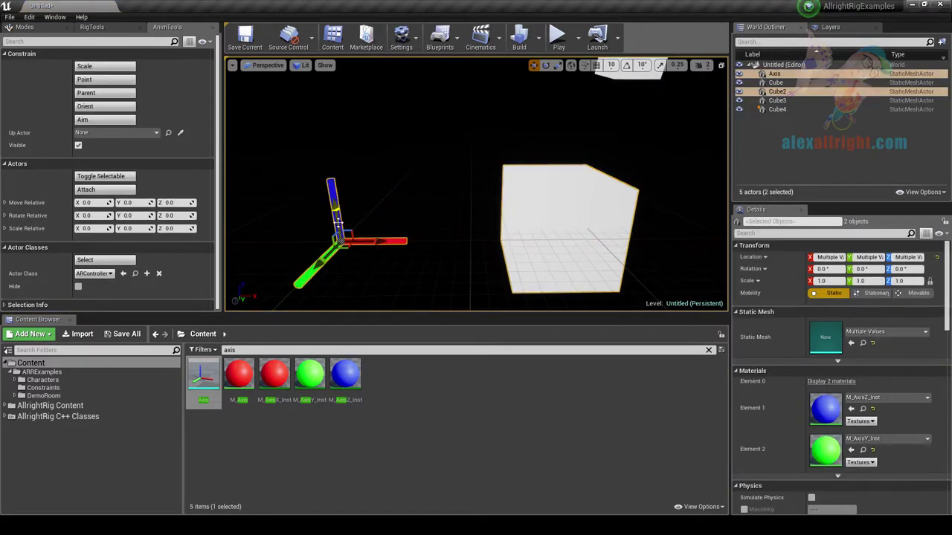
{"action": "left_click", "coordinate": [105, 120]}
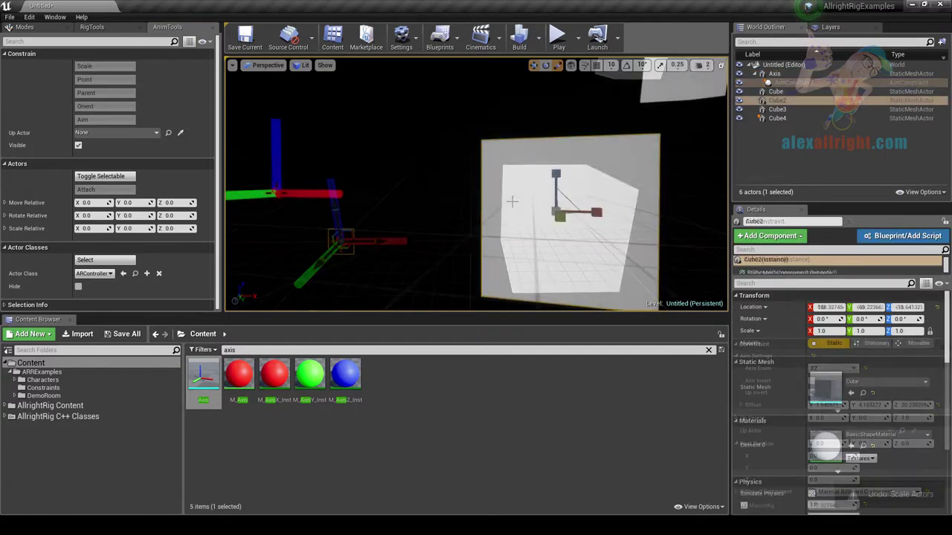
Scale Cube2 down to about 0.37 and move it away from the Axis mesh to about X 188, Y -241, Z 108.
{"action": "right_click_drag", "start_coordinate": [512, 202], "coordinate": [484, 193]}
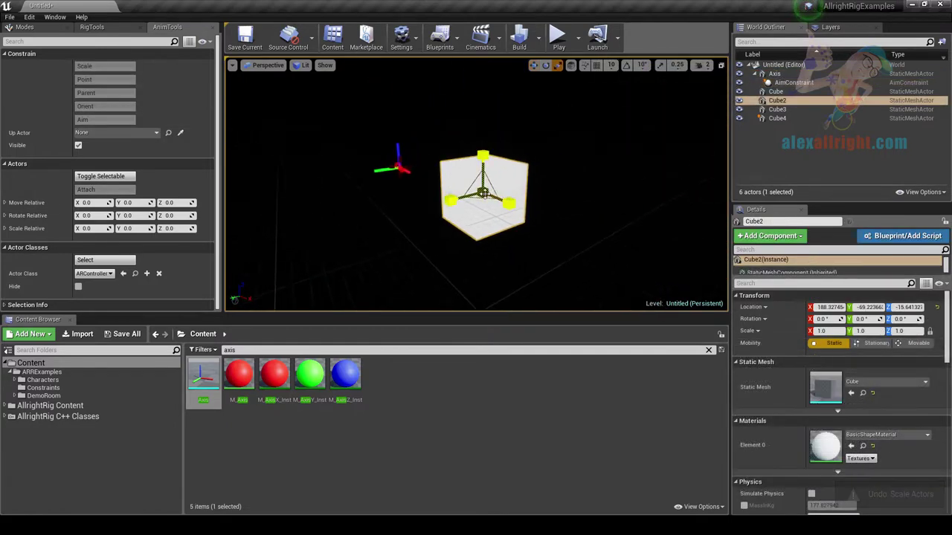
{"action": "left_click_drag", "start_coordinate": [484, 193], "coordinate": [414, 231]}
{"action": "left_click_drag", "start_coordinate": [447, 191], "coordinate": [443, 72]}
{"action": "left_click_drag", "start_coordinate": [418, 117], "coordinate": [538, 126]}
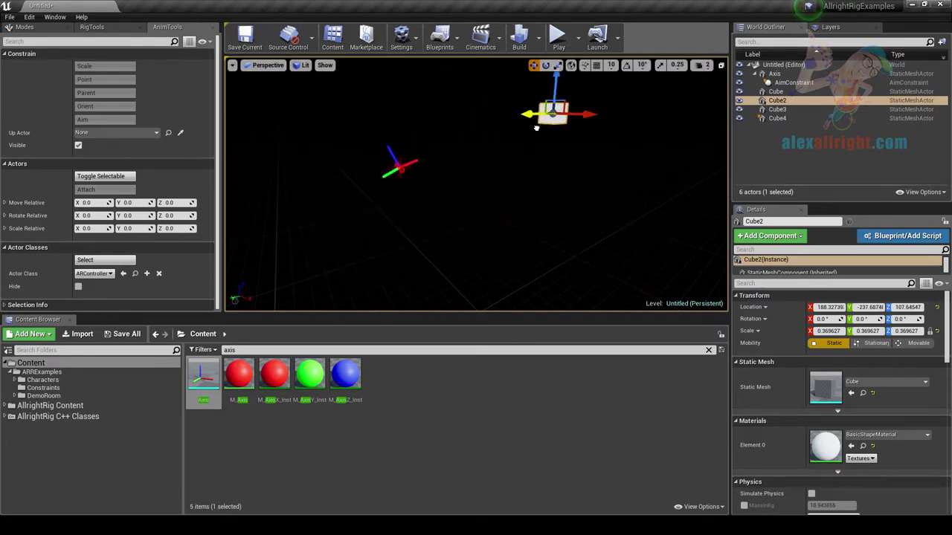
{"action": "right_click_drag", "start_coordinate": [511, 166], "coordinate": [527, 110]}
{"action": "left_click", "coordinate": [527, 111]}
{"action": "left_click_drag", "start_coordinate": [544, 81], "coordinate": [352, 177]}
Scale Cube4 down to about 0.33 and move it above the Axis mesh, to about X -14, Y 28.
{"action": "right_click_drag", "start_coordinate": [353, 177], "coordinate": [268, 178]}
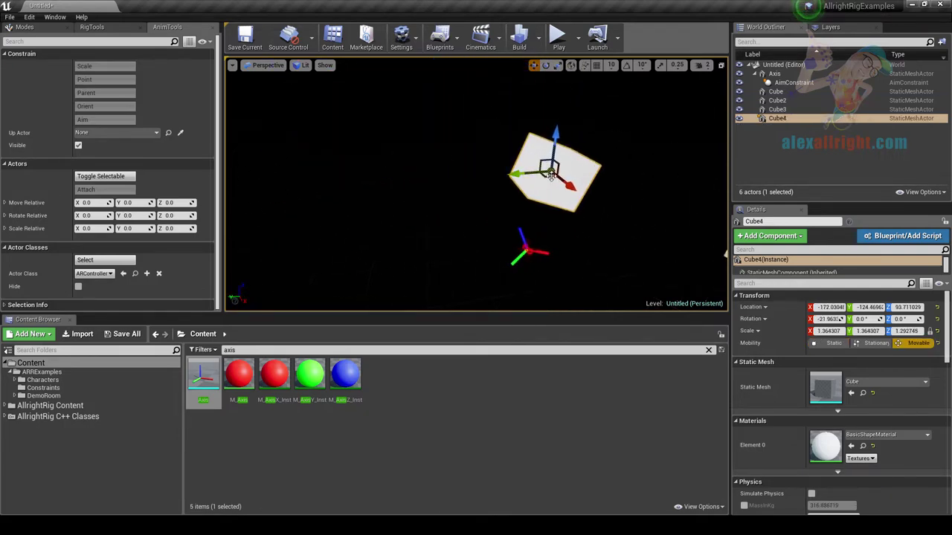
{"action": "key", "text": "r"}
{"action": "left_click_drag", "start_coordinate": [550, 172], "coordinate": [505, 193]}
{"action": "right_click_drag", "start_coordinate": [506, 193], "coordinate": [476, 223]}
{"action": "right_click_drag", "start_coordinate": [520, 178], "coordinate": [565, 178]}
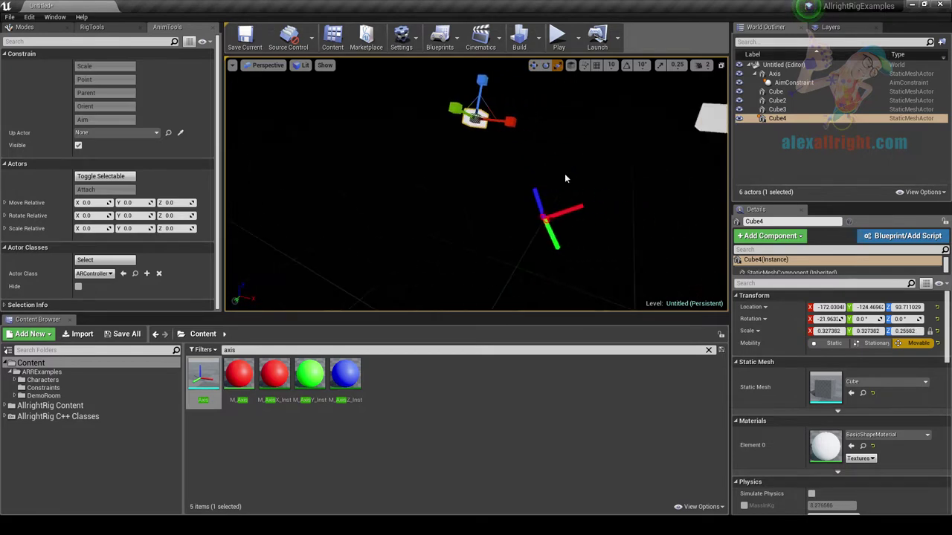
{"action": "key", "text": "w"}
{"action": "left_click_drag", "start_coordinate": [499, 122], "coordinate": [600, 153]}
{"action": "left_click_drag", "start_coordinate": [526, 153], "coordinate": [500, 192]}
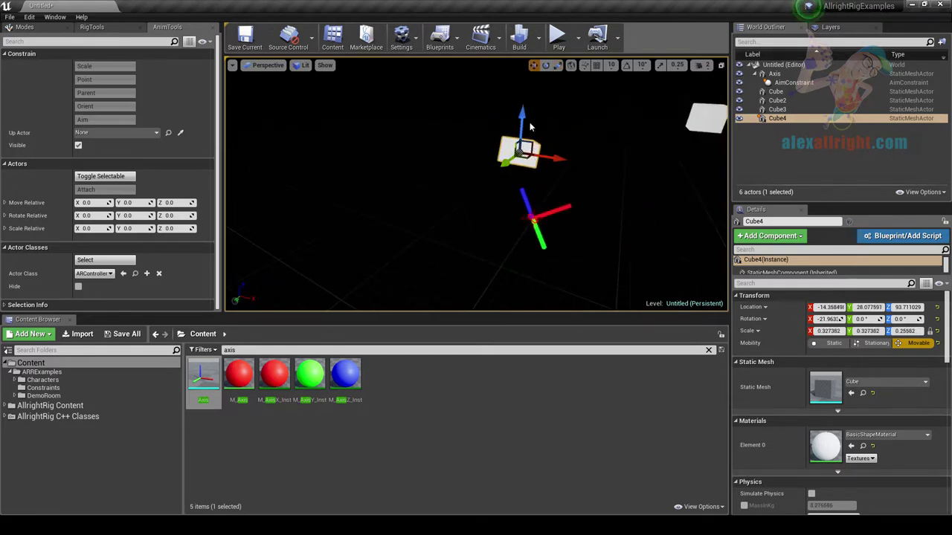
{"action": "right_click_drag", "start_coordinate": [500, 192], "coordinate": [615, 126]}
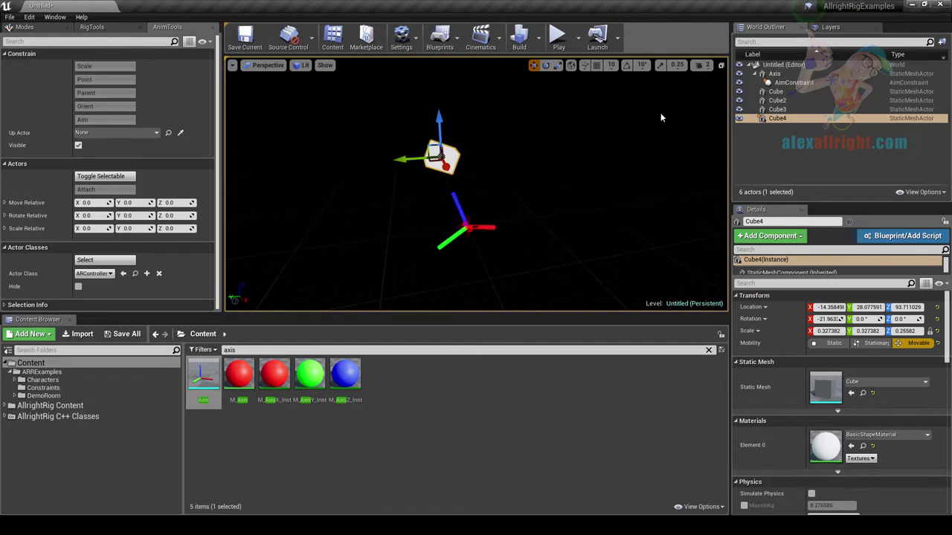
Delete the aim constraint from the Axis mesh.
{"action": "left_click", "coordinate": [792, 82]}
{"action": "key", "text": "Delete"}
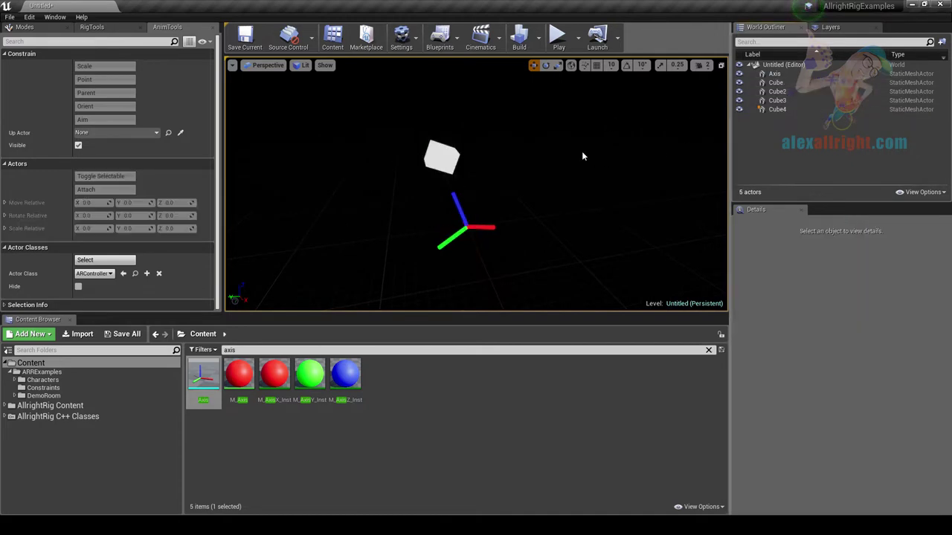
{"action": "mouse_move", "coordinate": [583, 156]}
{"action": "right_mouse_down"}
{"action": "mouse_move", "coordinate": [565, 158]}
{"action": "mouse_move", "coordinate": [587, 152]}
{"action": "mouse_move", "coordinate": [584, 160]}
{"action": "right_mouse_up"}
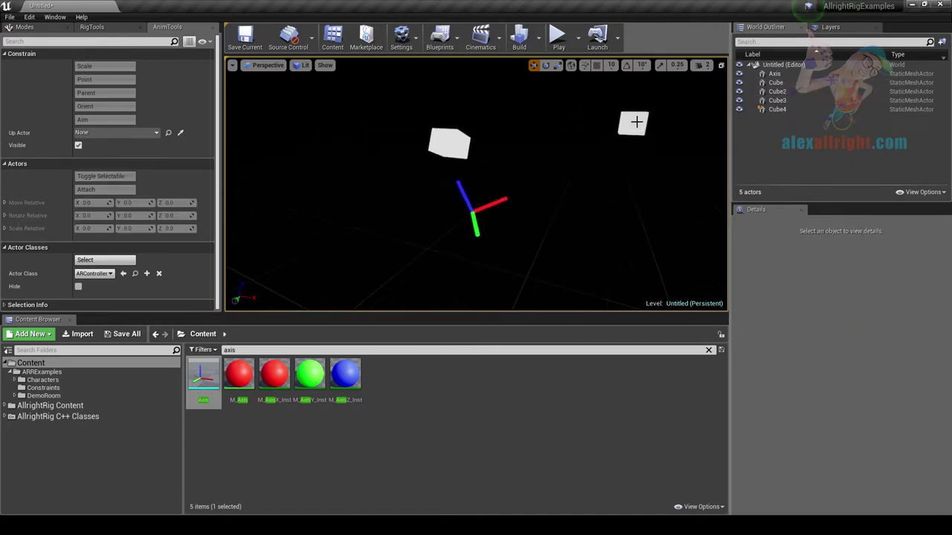
Apply an Aim constraint to the Axis mesh with Cube2 as its target and Cube4 as the up actor.
{"action": "left_click", "coordinate": [632, 124]}
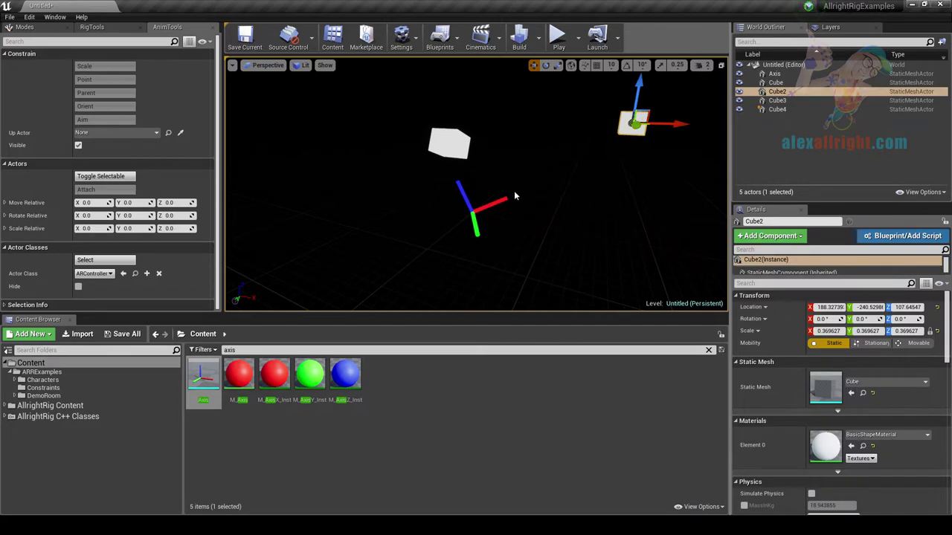
{"action": "left_click", "coordinate": [491, 213], "text": "ctrl"}
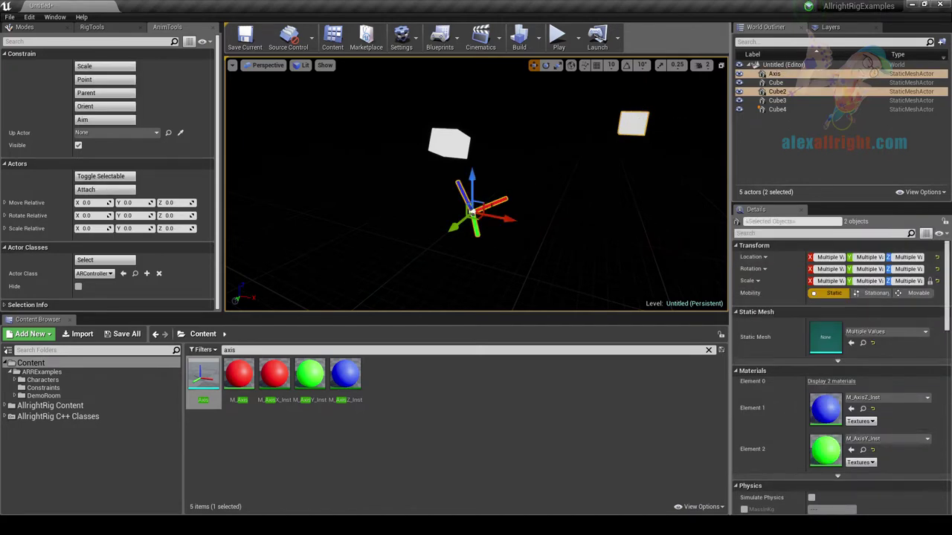
{"action": "left_click", "coordinate": [180, 134]}
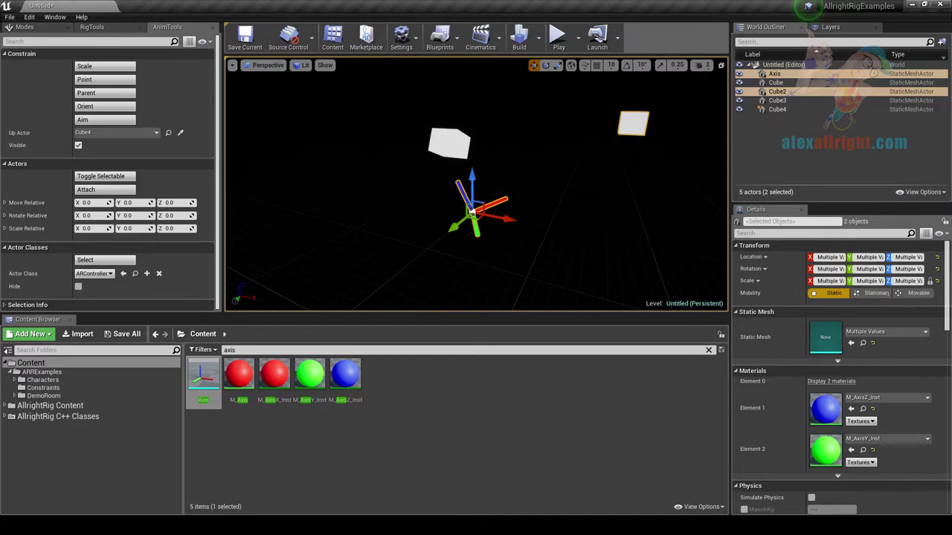
{"action": "left_click", "coordinate": [106, 120]}
Move Cube4 sideways along its Y axis to test the up direction of the aim constraint.
{"action": "left_click_drag", "start_coordinate": [592, 155], "coordinate": [492, 195], "text": "alt"}
{"action": "left_click", "coordinate": [652, 130]}
{"action": "left_click", "coordinate": [408, 123]}
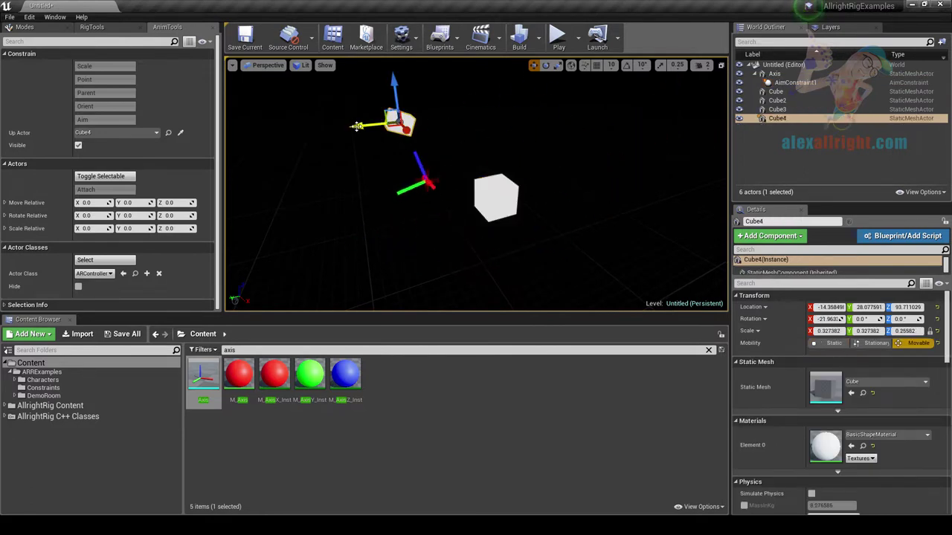
{"action": "left_click_drag", "start_coordinate": [357, 126], "coordinate": [402, 122]}
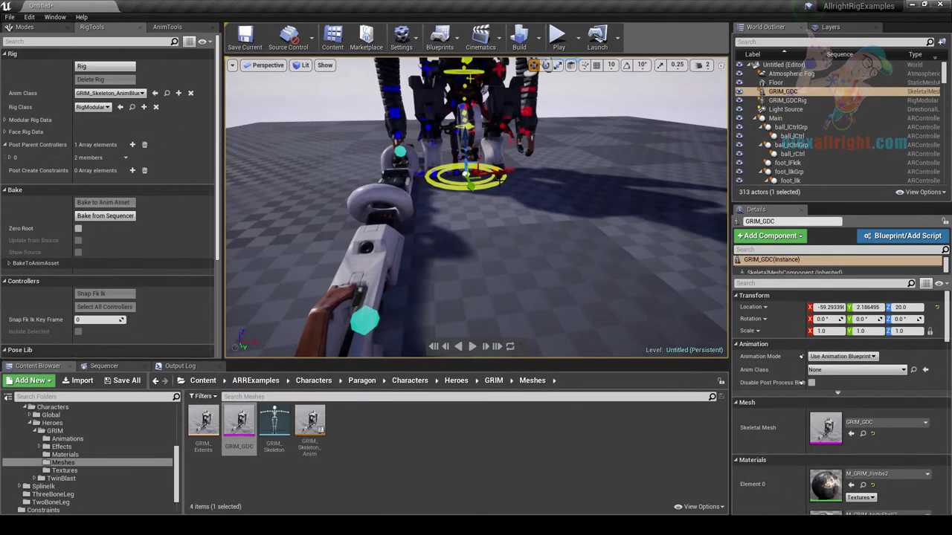
Move the GRIM rig's Main controller along X to about -192, beside the weapon's grip.
{"action": "left_click", "coordinate": [500, 180]}
{"action": "left_click_drag", "start_coordinate": [500, 174], "coordinate": [390, 179]}
{"action": "right_click_drag", "start_coordinate": [390, 178], "coordinate": [520, 112]}
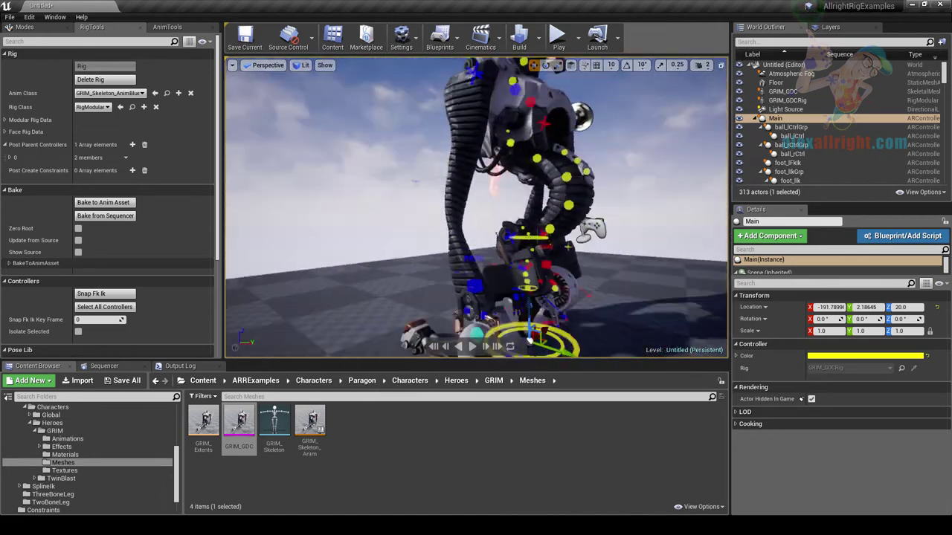
{"action": "key", "text": "s"}
{"action": "right_click_drag", "start_coordinate": [503, 179], "coordinate": [559, 217]}
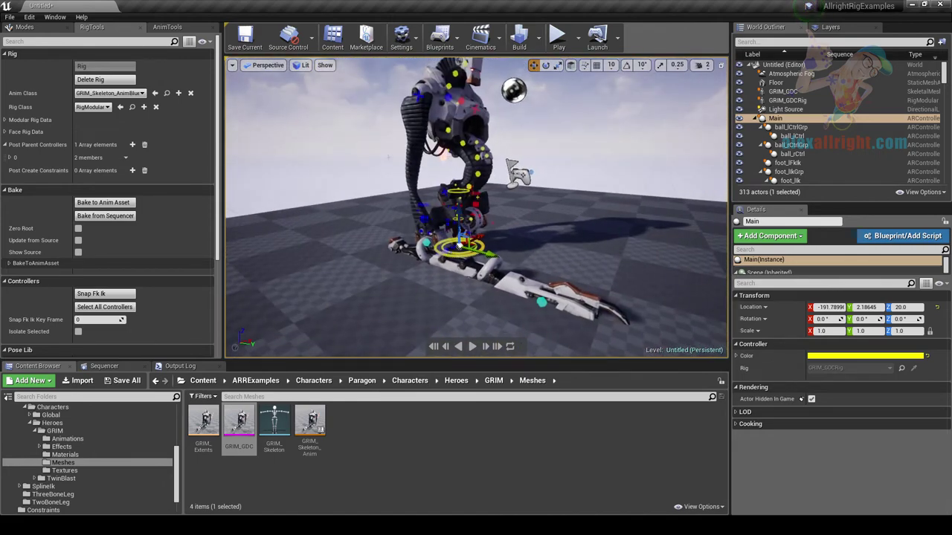
Open the Sequencer and raise the right hand controller hand_rIk to about Z 60.
{"action": "left_click", "coordinate": [424, 219]}
{"action": "left_click", "coordinate": [116, 366]}
{"action": "right_click_drag", "start_coordinate": [313, 282], "coordinate": [306, 287]}
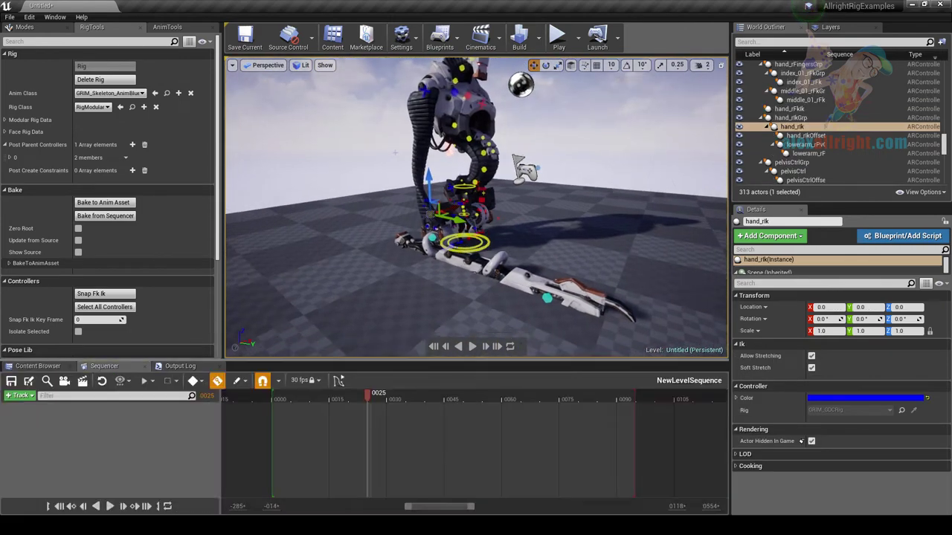
{"action": "right_click_drag", "start_coordinate": [395, 153], "coordinate": [367, 143]}
{"action": "key", "text": "w"}
{"action": "left_click_drag", "start_coordinate": [411, 210], "coordinate": [402, 82]}
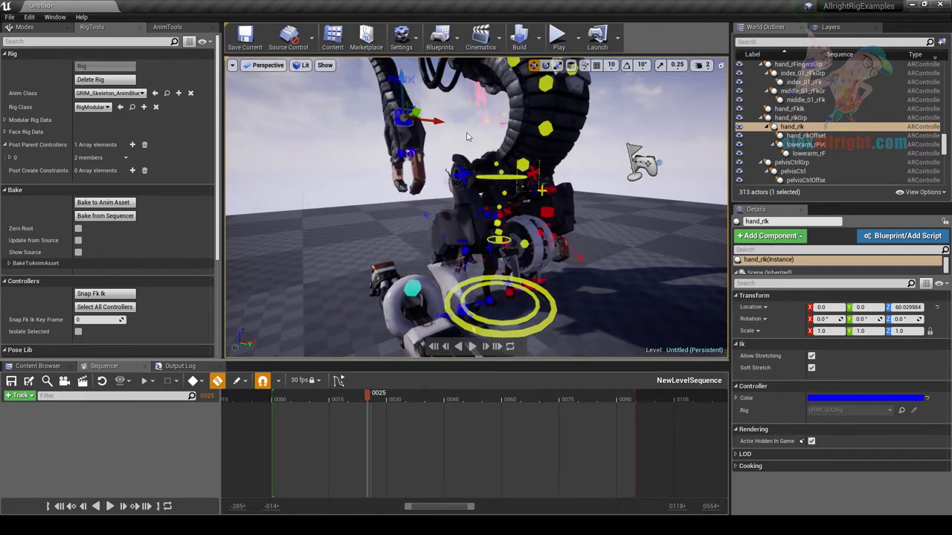
Key hand_rIk at frames 0 and 30, and lower it to about Z -2 at frame 15 to reach the weapon.
{"action": "key", "text": "s"}
{"action": "right_click_drag", "start_coordinate": [468, 136], "coordinate": [473, 137]}
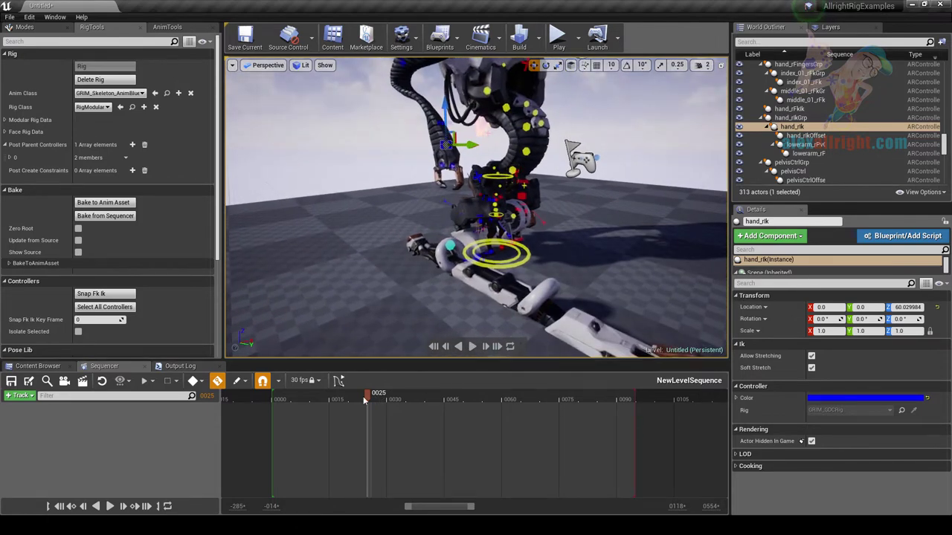
{"action": "key", "text": "s"}
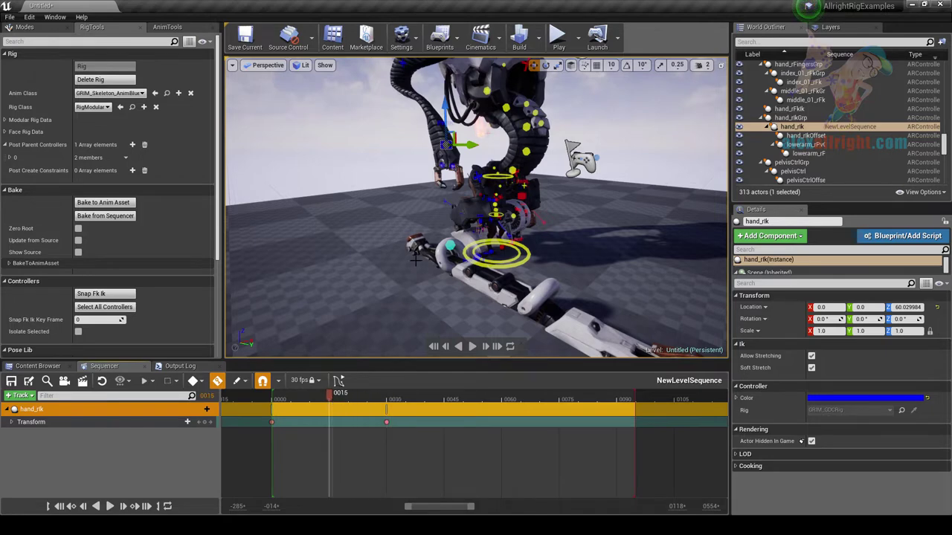
{"action": "left_click_drag", "start_coordinate": [449, 104], "coordinate": [453, 178]}
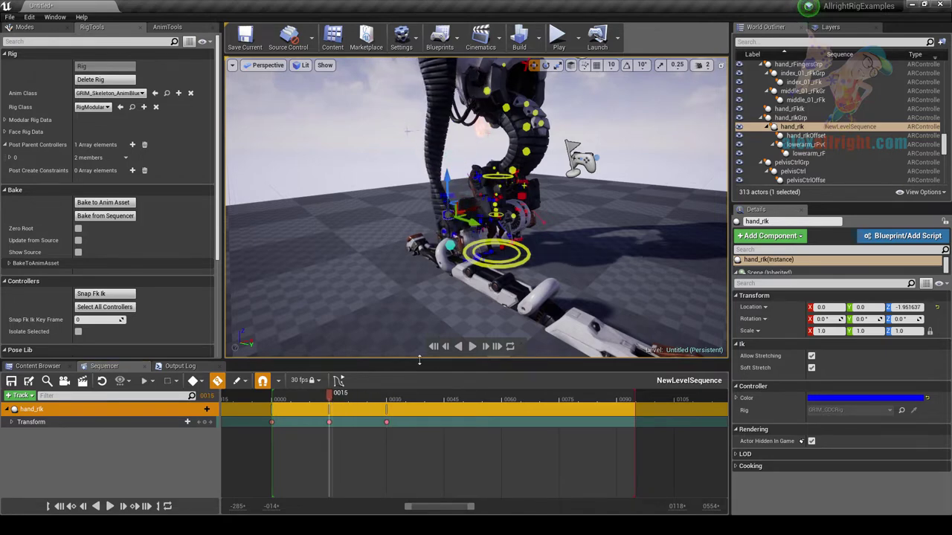
{"action": "mouse_move", "coordinate": [331, 396]}
{"action": "left_mouse_down"}
{"action": "mouse_move", "coordinate": [276, 396]}
{"action": "mouse_move", "coordinate": [407, 397]}
{"action": "mouse_move", "coordinate": [305, 407]}
{"action": "mouse_move", "coordinate": [329, 401]}
{"action": "left_mouse_up"}
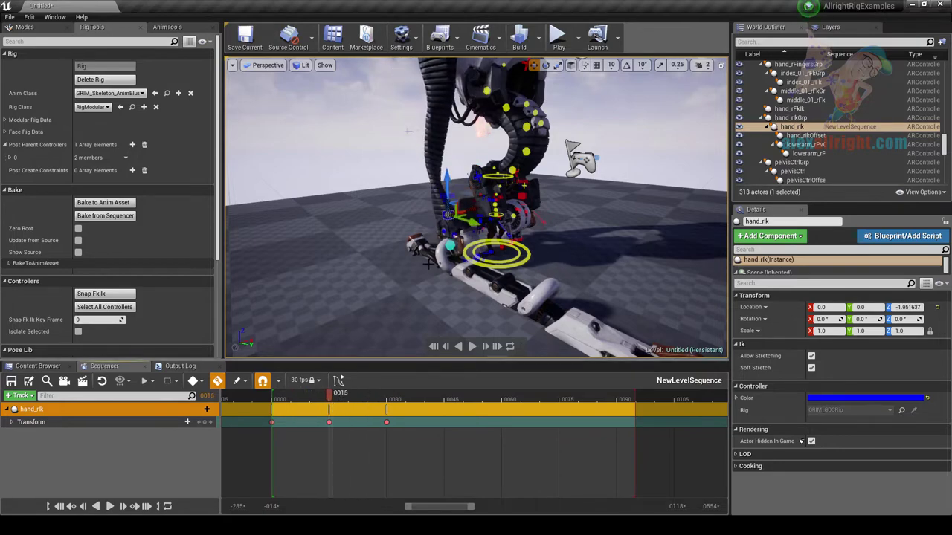
Apply a Parent constraint to the weapon controller weapon_rFk with hand_rIk as its target.
{"action": "key", "text": "f"}
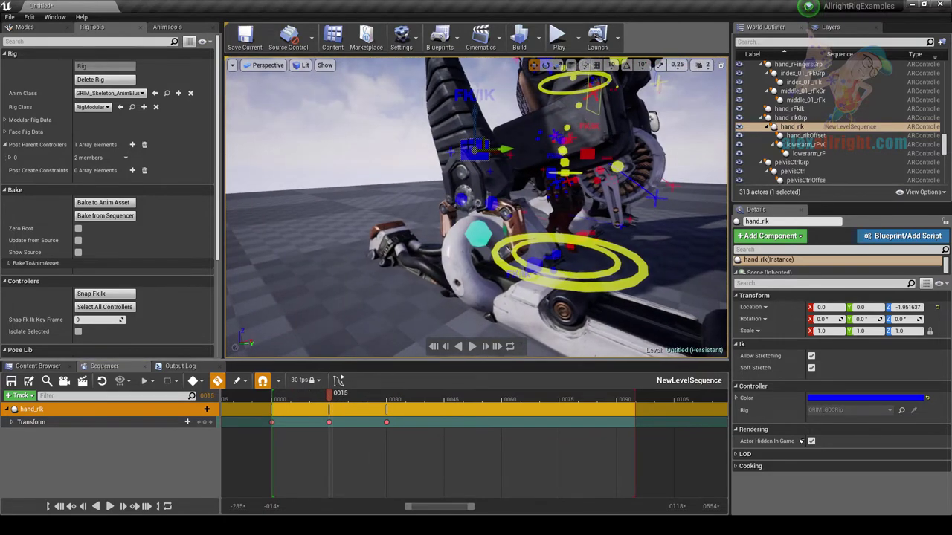
{"action": "left_click", "coordinate": [478, 234], "text": "ctrl"}
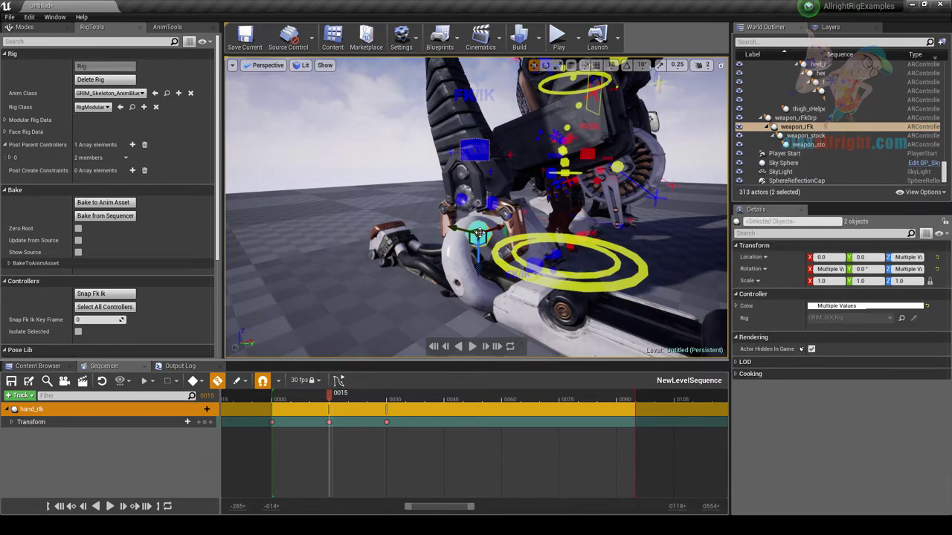
{"action": "left_click", "coordinate": [167, 27]}
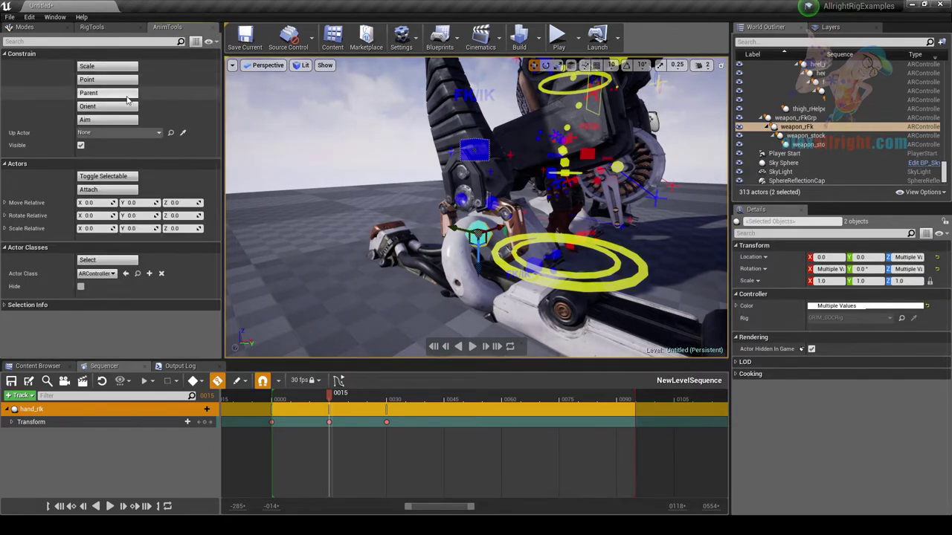
{"action": "left_click", "coordinate": [88, 93]}
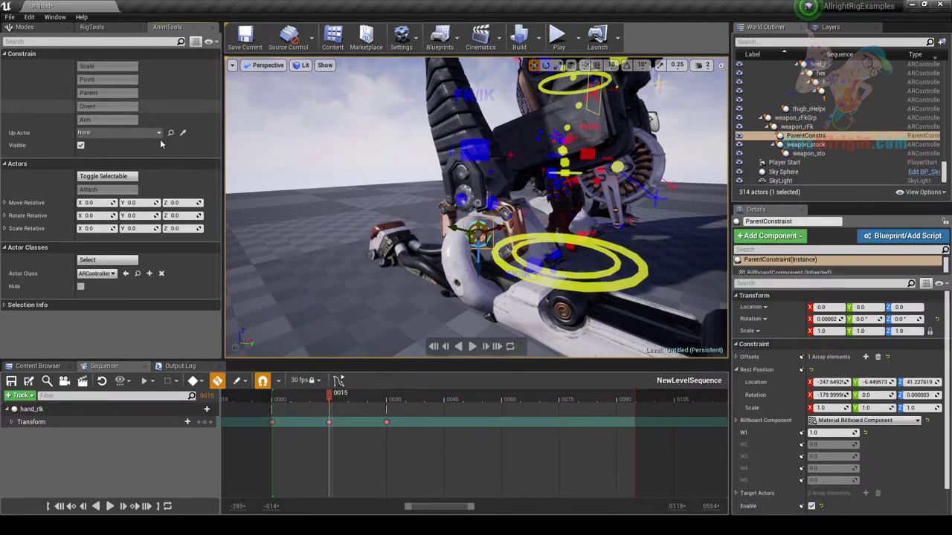
Key the parent constraint's W1 weight at 1 on frame 15 and at 0 on frame 14.
{"action": "mouse_move", "coordinate": [329, 396]}
{"action": "left_mouse_down"}
{"action": "mouse_move", "coordinate": [291, 398]}
{"action": "mouse_move", "coordinate": [397, 398]}
{"action": "mouse_move", "coordinate": [265, 398]}
{"action": "mouse_move", "coordinate": [329, 398]}
{"action": "left_mouse_up"}
{"action": "right_click_drag", "start_coordinate": [476, 224], "coordinate": [506, 246]}
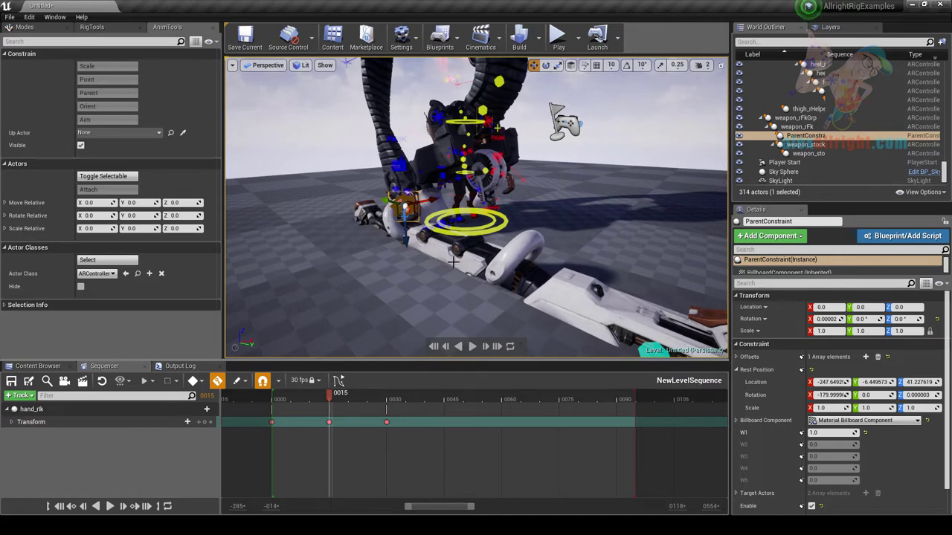
{"action": "left_click", "coordinate": [800, 432]}
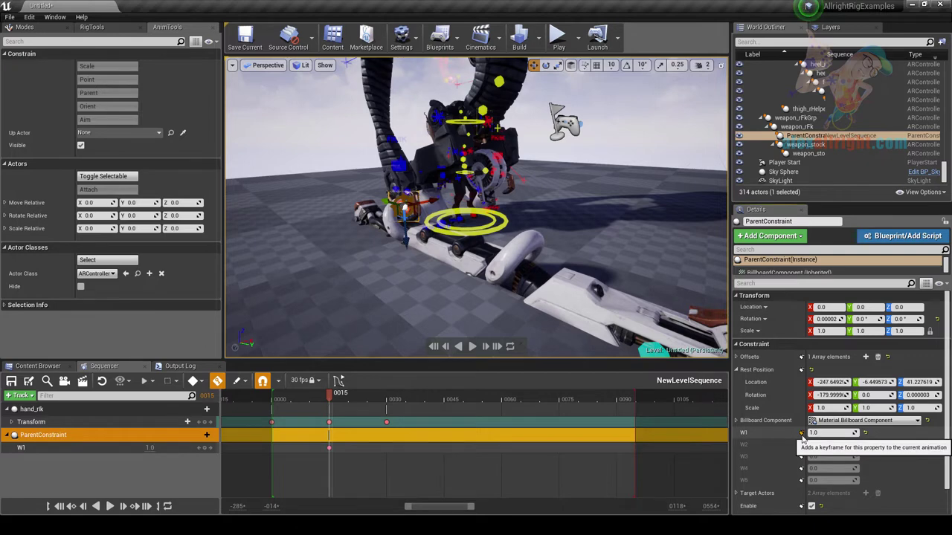
{"action": "left_click", "coordinate": [325, 400]}
{"action": "left_click_drag", "start_coordinate": [325, 399], "coordinate": [328, 400]}
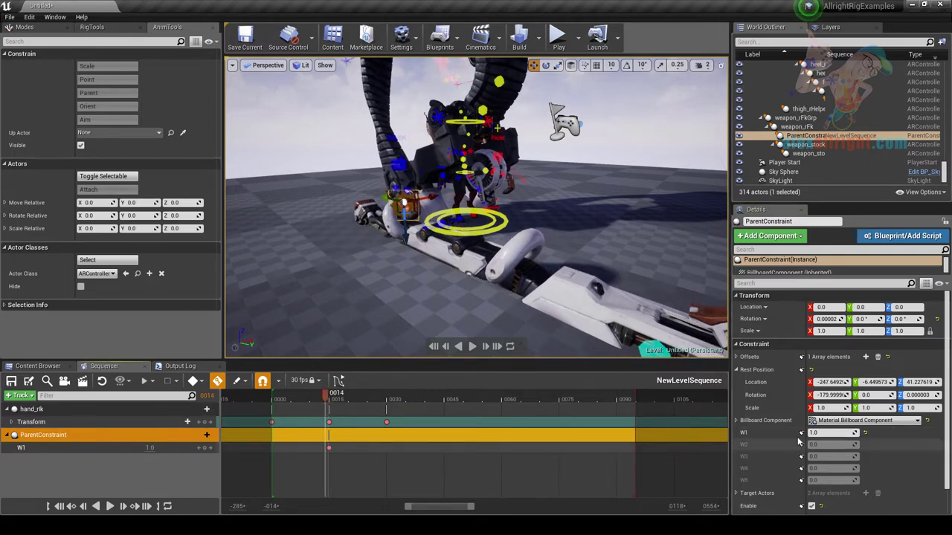
{"action": "left_click", "coordinate": [827, 432]}
{"action": "type", "text": "0"}
{"action": "key", "text": "Return"}
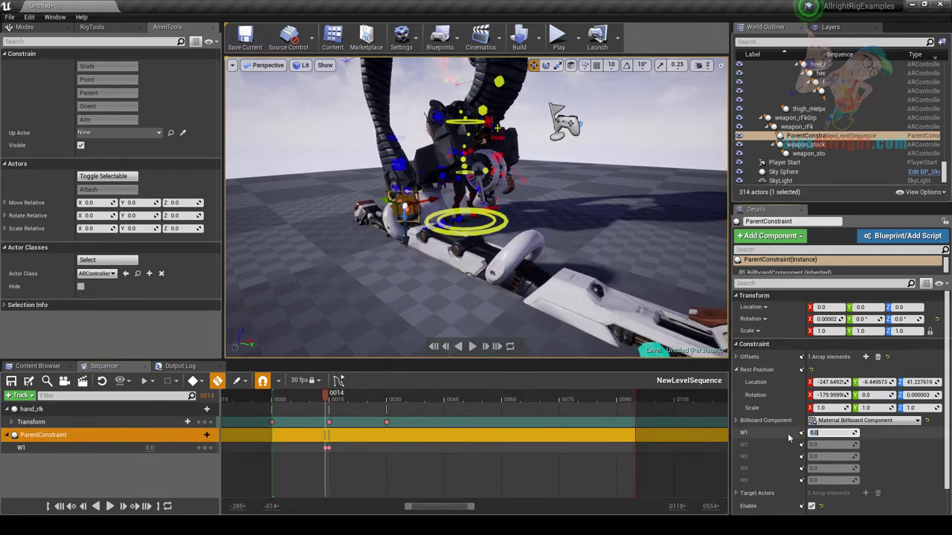
Rotate hand_rIk at frame 30 to turn the weapon held in the right hand.
{"action": "left_click_drag", "start_coordinate": [328, 399], "coordinate": [386, 399]}
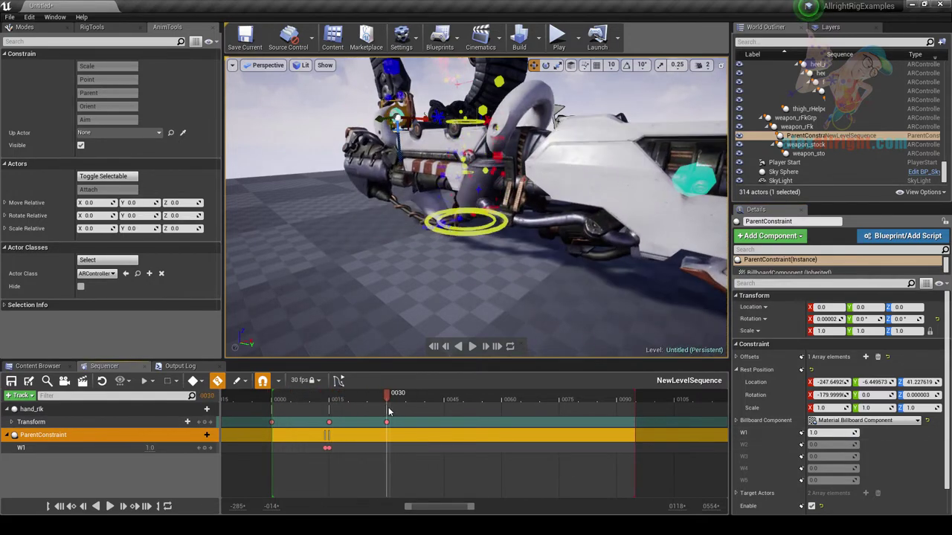
{"action": "left_click_drag", "start_coordinate": [476, 208], "coordinate": [447, 189], "text": "alt"}
{"action": "left_click", "coordinate": [394, 162]}
{"action": "key", "text": "e"}
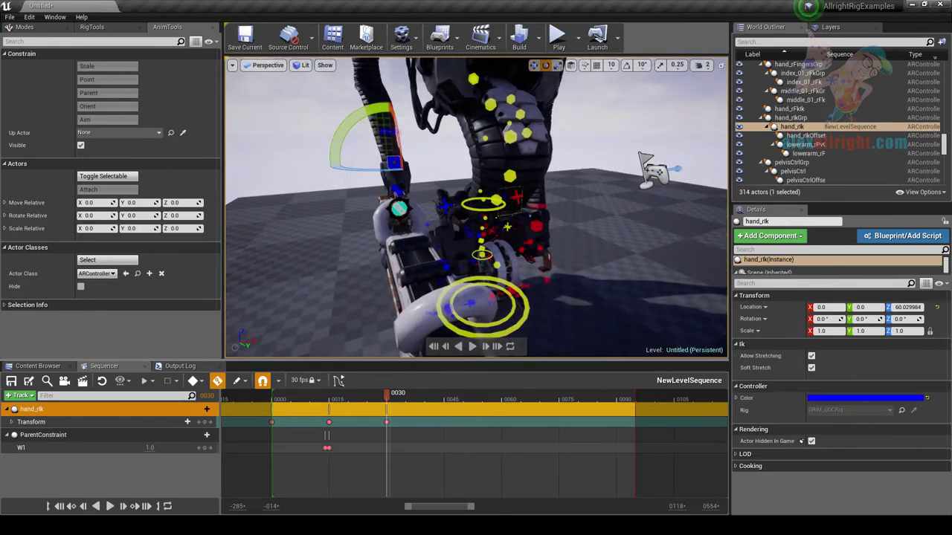
{"action": "left_click_drag", "start_coordinate": [372, 170], "coordinate": [391, 121]}
{"action": "key", "text": "w"}
Key the left hand controller hand_lIk at frame 30.
{"action": "left_click_drag", "start_coordinate": [604, 186], "coordinate": [557, 213], "text": "alt"}
{"action": "left_click", "coordinate": [557, 213]}
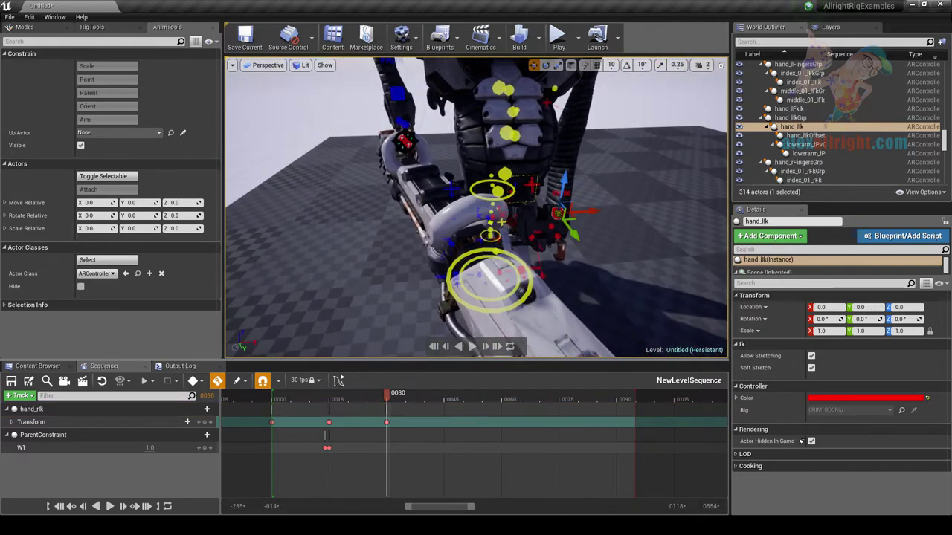
{"action": "key", "text": "s"}
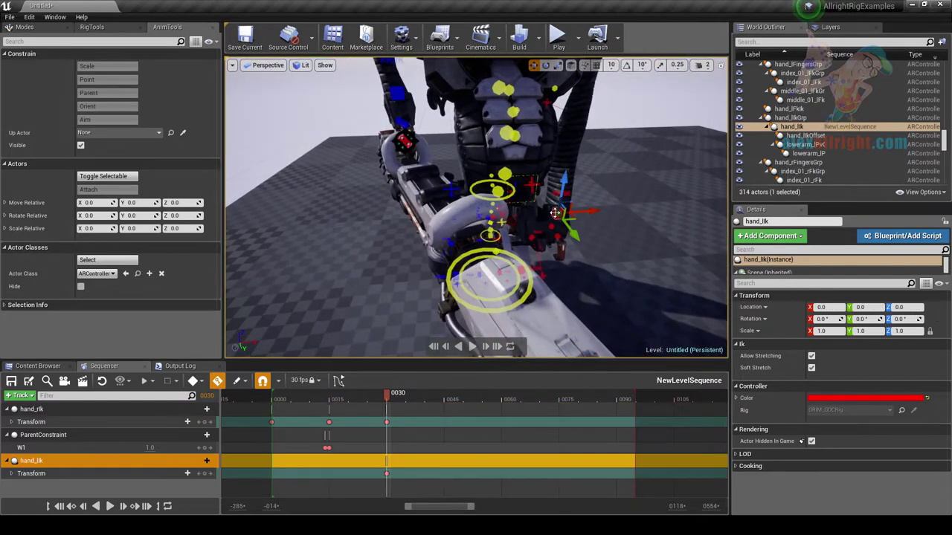
Move and rotate hand_lIk at frame 45 to bring the left hand beside the weapon, at location about -52.1, 54.7, 38.9.
{"action": "scroll", "coordinate": [393, 396], "scroll_direction": "up", "scroll_amount": 2}
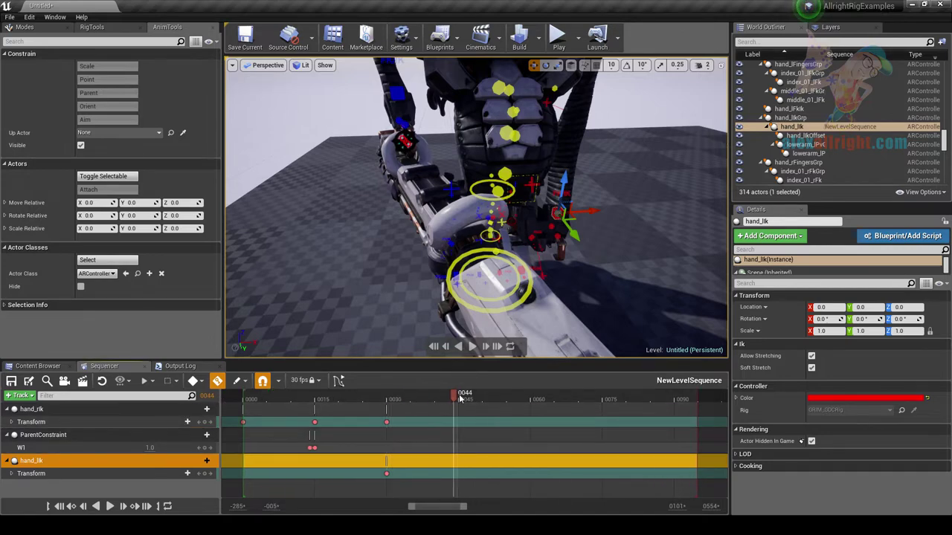
{"action": "left_click_drag", "start_coordinate": [517, 335], "coordinate": [461, 327], "text": "alt"}
{"action": "left_click_drag", "start_coordinate": [573, 250], "coordinate": [582, 288]}
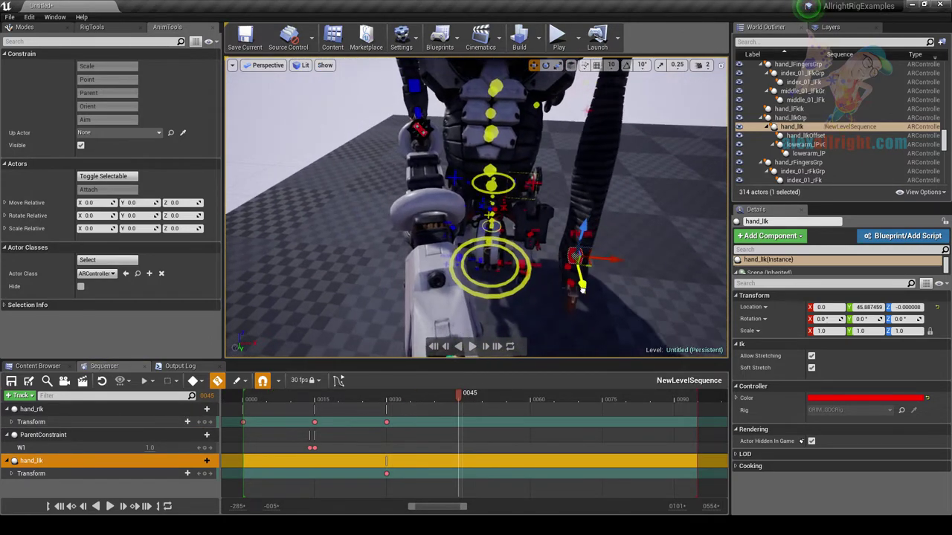
{"action": "mouse_move", "coordinate": [585, 221]}
{"action": "left_mouse_down"}
{"action": "mouse_move", "coordinate": [607, 146]}
{"action": "mouse_move", "coordinate": [623, 199]}
{"action": "mouse_move", "coordinate": [583, 222]}
{"action": "left_mouse_up"}
{"action": "key", "text": "w"}
{"action": "left_click_drag", "start_coordinate": [599, 180], "coordinate": [633, 182]}
{"action": "left_click_drag", "start_coordinate": [506, 190], "coordinate": [469, 189], "text": "alt"}
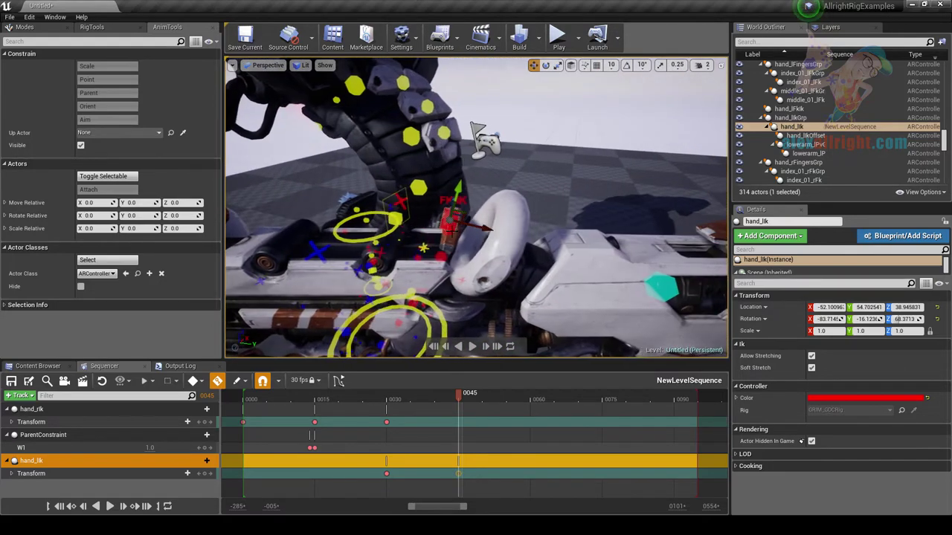
Rotate and move hand_lIk at frame 45 to place the left hand on the weapon, at location about -43.6, 73.7, 59.8.
{"action": "left_click_drag", "start_coordinate": [484, 221], "coordinate": [531, 232]}
{"action": "key", "text": "e"}
{"action": "left_click_drag", "start_coordinate": [519, 139], "coordinate": [574, 183]}
{"action": "key", "text": "w"}
{"action": "mouse_move", "coordinate": [477, 183]}
{"action": "left_mouse_down"}
{"action": "mouse_move", "coordinate": [451, 184]}
{"action": "mouse_move", "coordinate": [468, 183]}
{"action": "left_mouse_up"}
{"action": "left_click_drag", "start_coordinate": [618, 161], "coordinate": [417, 160], "text": "alt"}
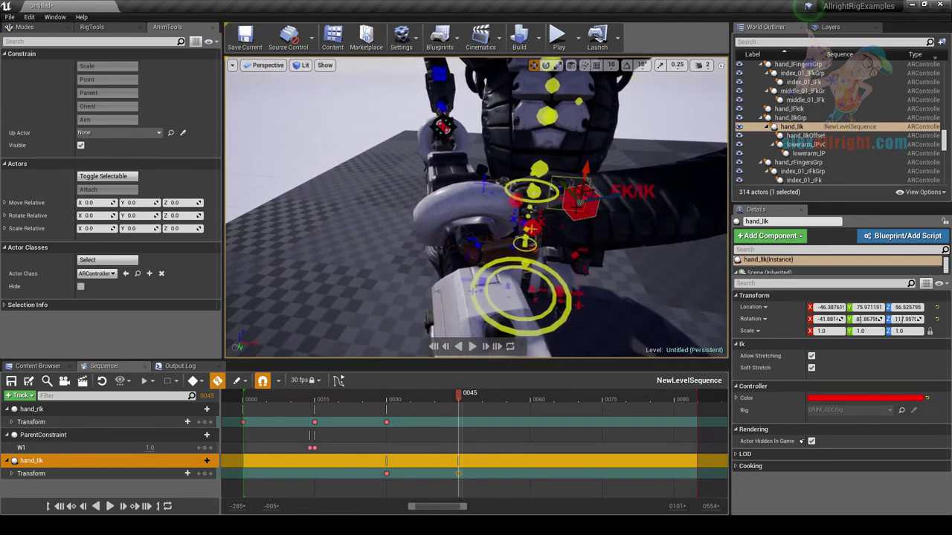
{"action": "left_click_drag", "start_coordinate": [583, 200], "coordinate": [521, 192]}
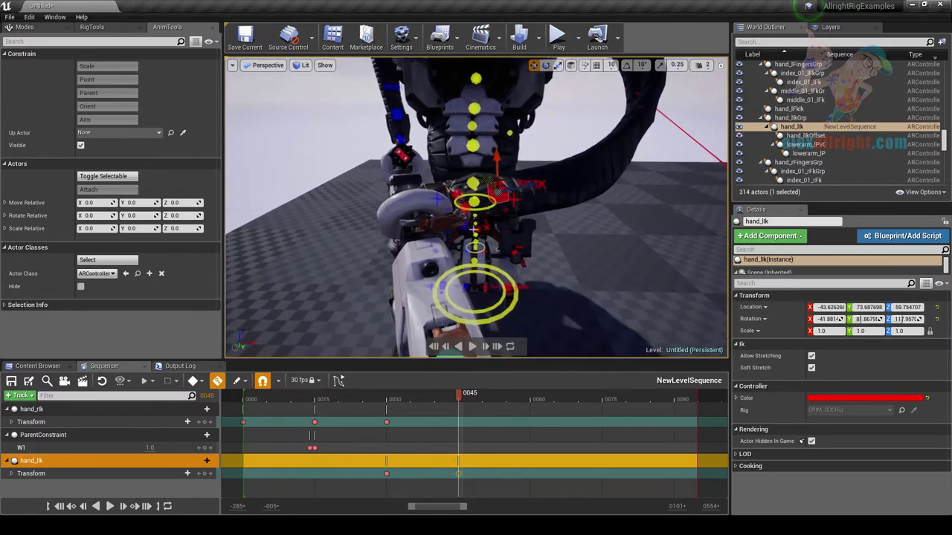
{"action": "mouse_move", "coordinate": [462, 395]}
{"action": "left_mouse_down"}
{"action": "mouse_move", "coordinate": [291, 404]}
{"action": "mouse_move", "coordinate": [462, 406]}
{"action": "left_mouse_up"}
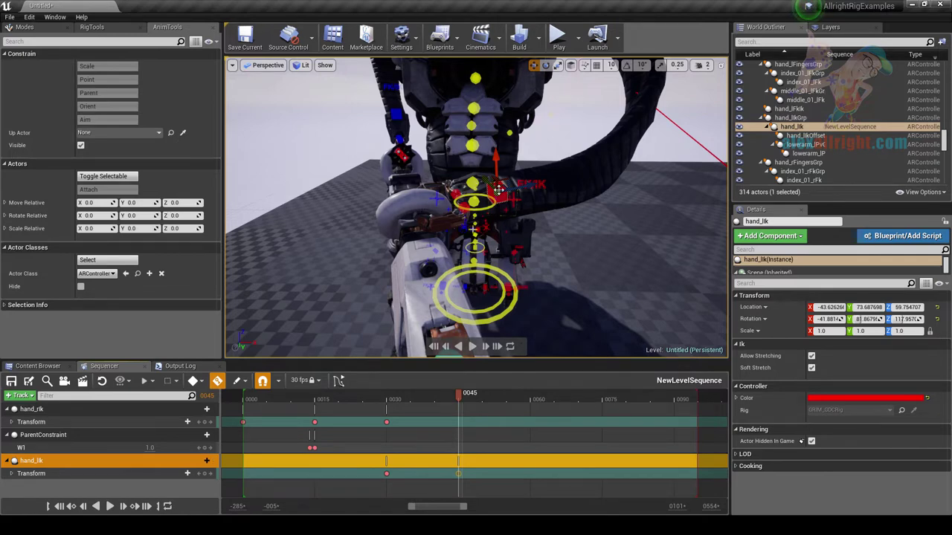
Assign the SM_Locator static mesh to the Mesh component of hand_lIkGrp.
{"action": "left_click", "coordinate": [788, 118]}
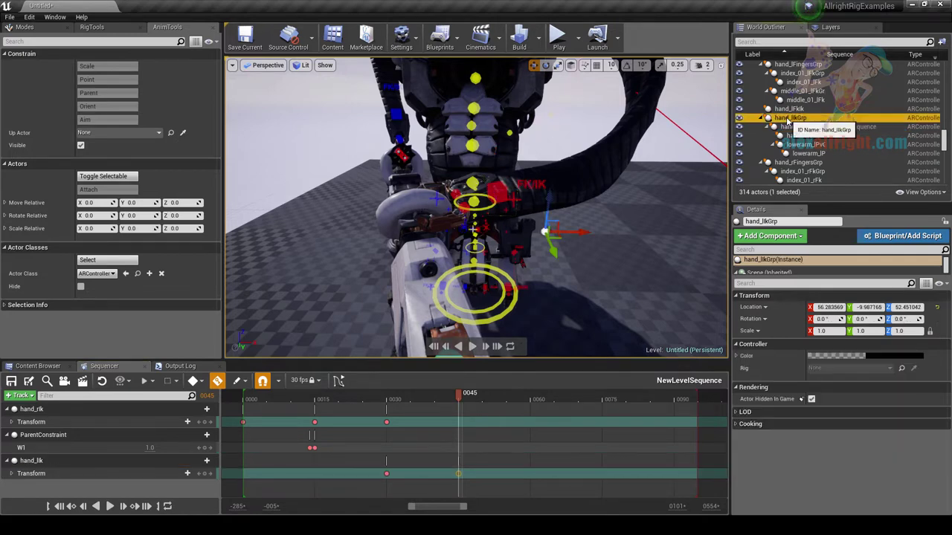
{"action": "left_click_drag", "start_coordinate": [826, 277], "coordinate": [826, 292]}
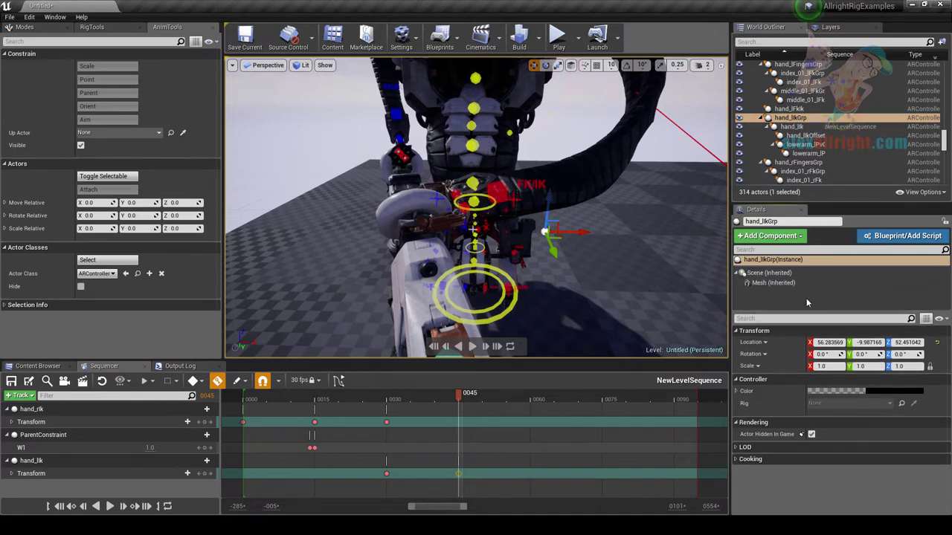
{"action": "left_click", "coordinate": [773, 284]}
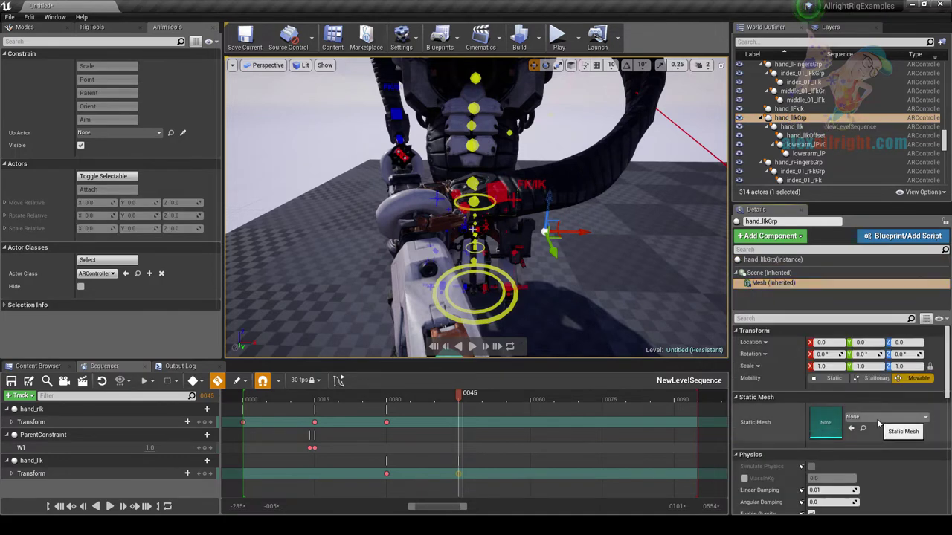
{"action": "left_click", "coordinate": [878, 421]}
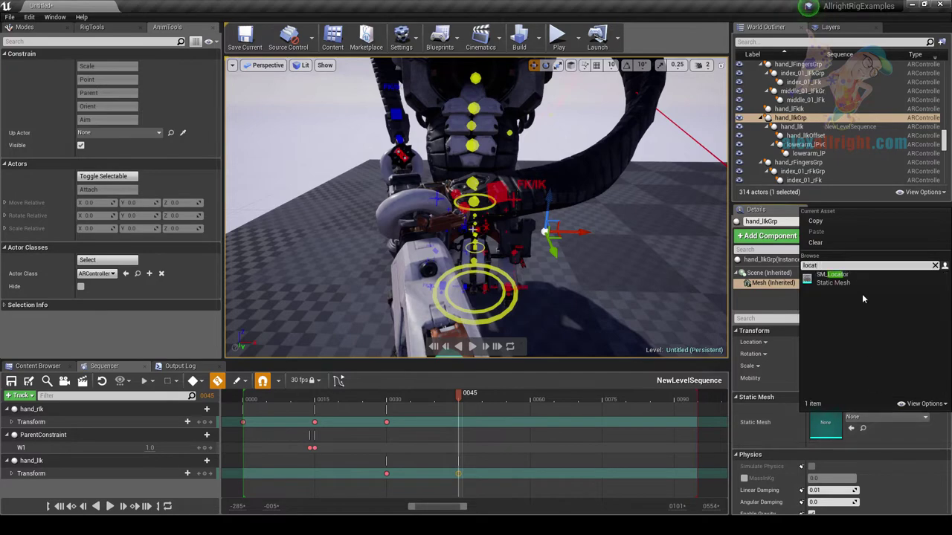
{"action": "left_click", "coordinate": [860, 283]}
{"action": "left_click_drag", "start_coordinate": [613, 242], "coordinate": [617, 193], "text": "alt"}
{"action": "left_click", "coordinate": [560, 184]}
{"action": "left_click", "coordinate": [507, 209]}
{"action": "right_click_drag", "start_coordinate": [476, 207], "coordinate": [497, 166]}
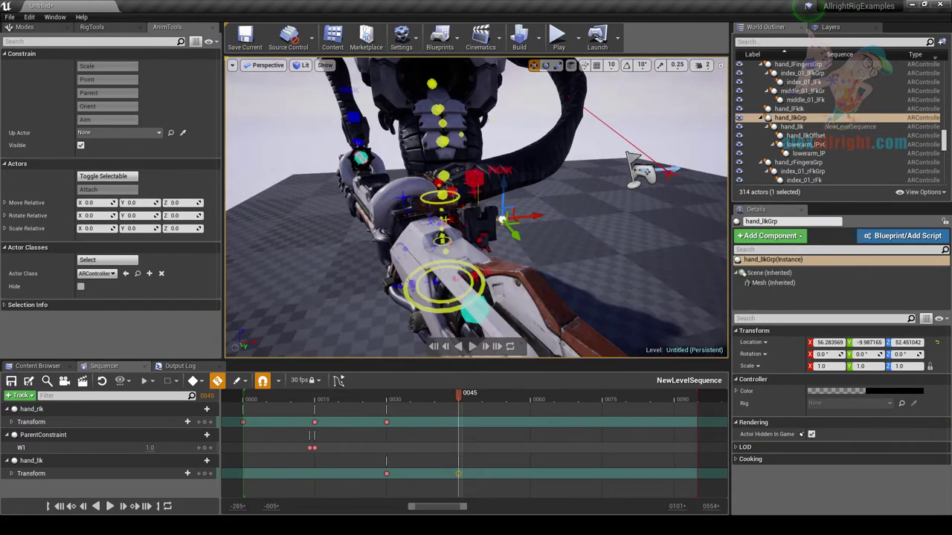
Apply a Parent constraint to hand_lIkGrp with hand_rIk as its target.
{"action": "left_click", "coordinate": [354, 117]}
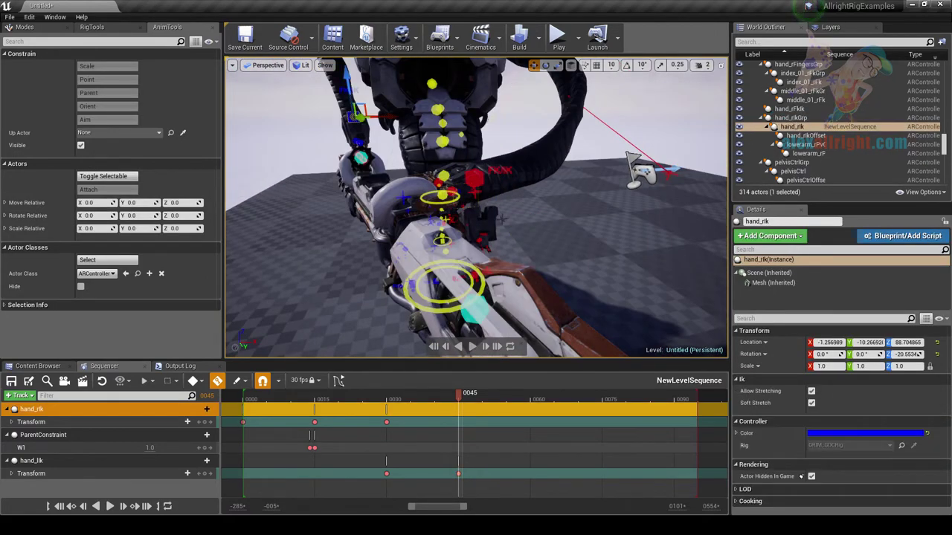
{"action": "left_click_drag", "start_coordinate": [502, 219], "coordinate": [527, 221], "text": "alt"}
{"action": "left_click", "coordinate": [510, 215], "text": "ctrl"}
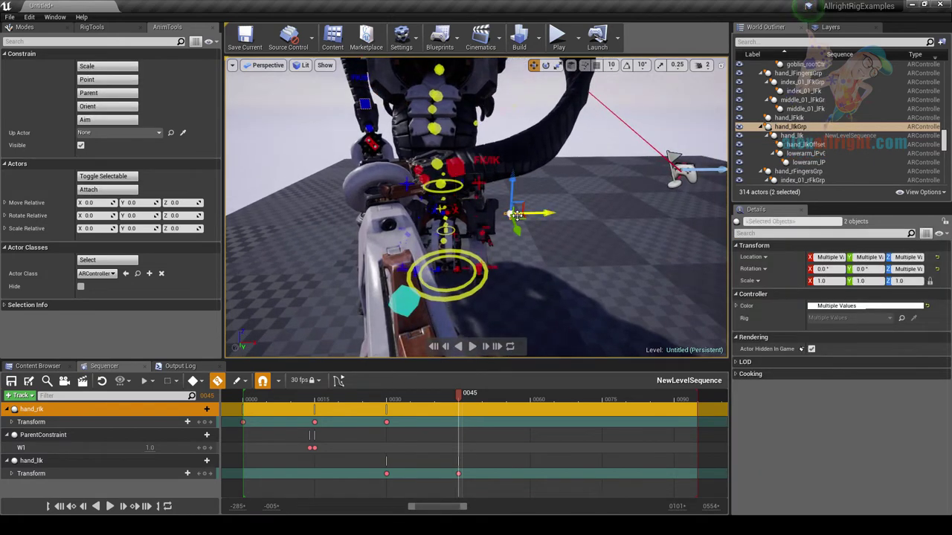
{"action": "left_click", "coordinate": [110, 94]}
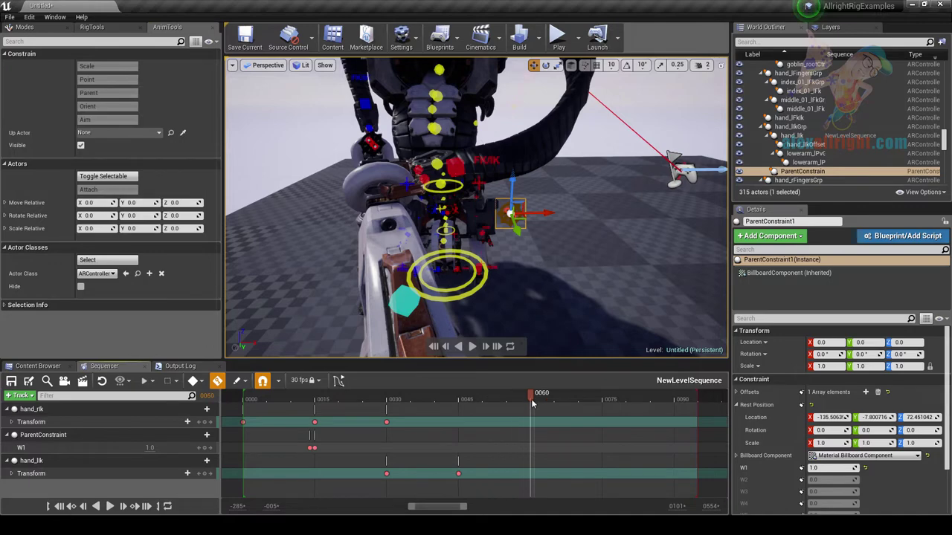
Move and rotate hand_rIk at frame 60 to location about 0.4, -17.9, 93.0, and scrub back through the animation to check the motion.
{"action": "left_click", "coordinate": [361, 103]}
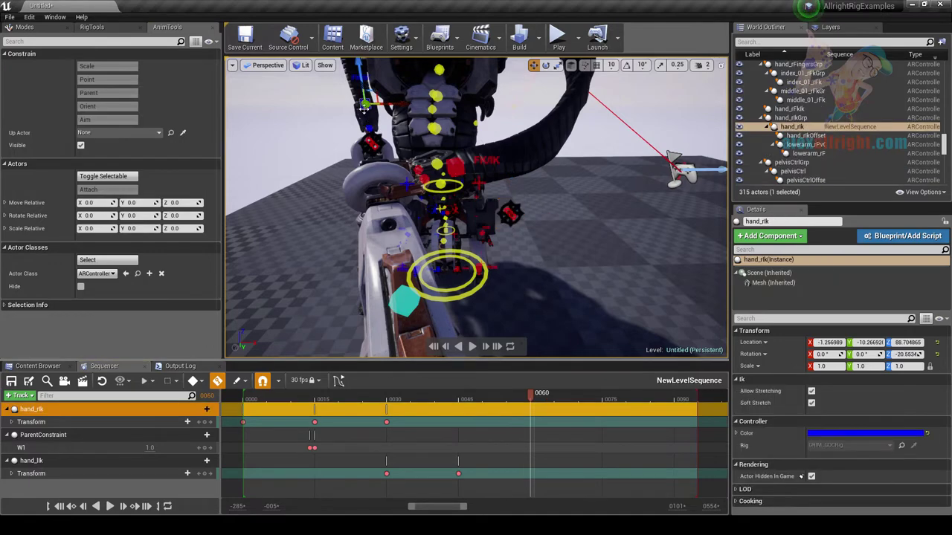
{"action": "left_click_drag", "start_coordinate": [361, 102], "coordinate": [409, 128], "text": "alt"}
{"action": "left_click_drag", "start_coordinate": [482, 171], "coordinate": [521, 165], "text": "alt"}
{"action": "key", "text": "w"}
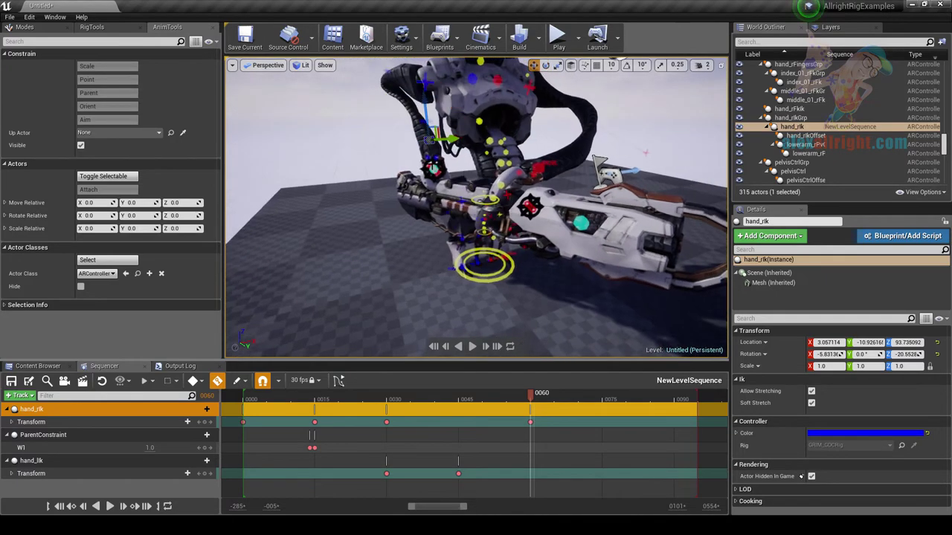
{"action": "left_click_drag", "start_coordinate": [451, 140], "coordinate": [441, 140]}
{"action": "left_click_drag", "start_coordinate": [530, 223], "coordinate": [476, 221], "text": "alt"}
{"action": "right_click_drag", "start_coordinate": [476, 222], "coordinate": [520, 222], "text": "alt"}
{"action": "left_click_drag", "start_coordinate": [476, 221], "coordinate": [521, 221], "text": "alt"}
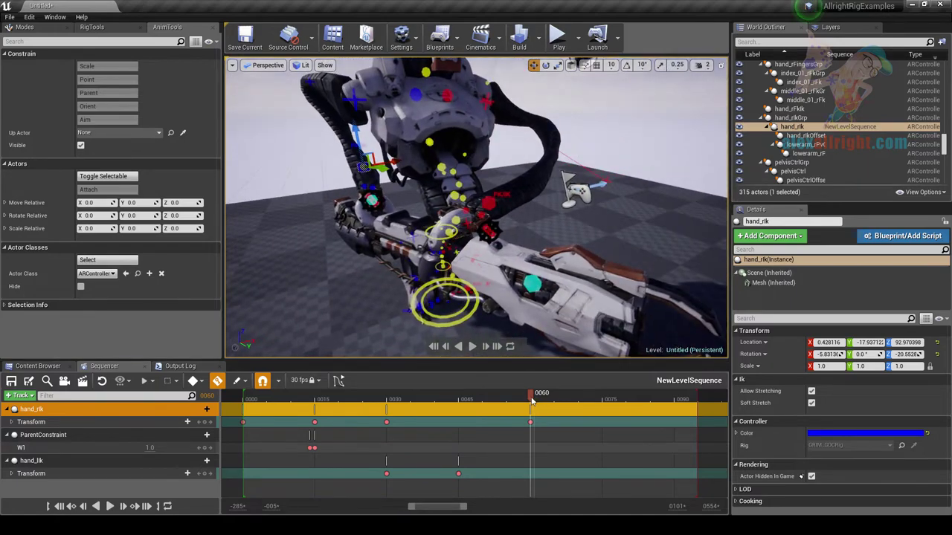
{"action": "left_click_drag", "start_coordinate": [531, 399], "coordinate": [331, 402]}
{"action": "left_click_drag", "start_coordinate": [446, 245], "coordinate": [494, 259], "text": "alt"}
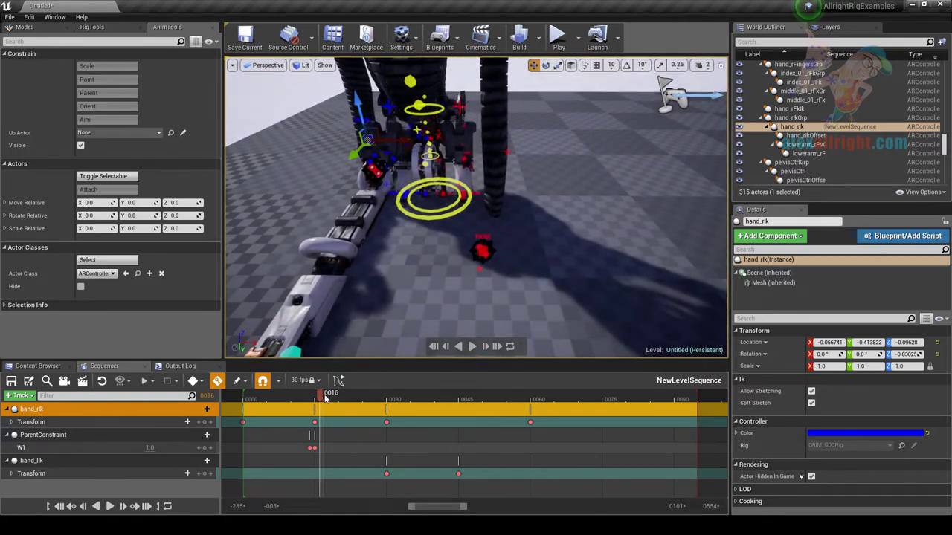
Key ParentConstraint1's W1 weight at 1 on frame 45 and at 0 on frame 44.
{"action": "left_click_drag", "start_coordinate": [325, 399], "coordinate": [460, 410]}
{"action": "left_click_drag", "start_coordinate": [481, 319], "coordinate": [571, 256], "text": "alt"}
{"action": "left_click", "coordinate": [542, 260]}
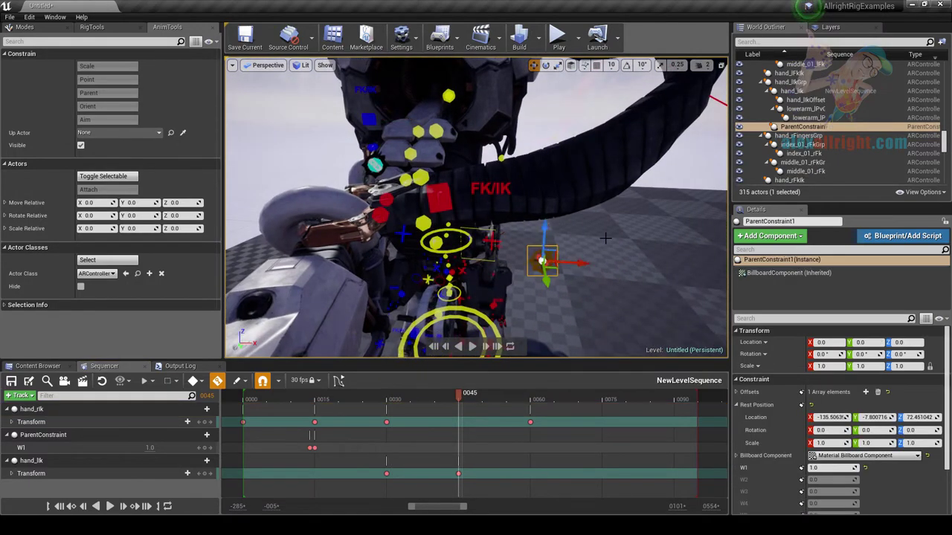
{"action": "scroll", "coordinate": [782, 445], "scroll_direction": "down", "scroll_amount": 1}
{"action": "left_click", "coordinate": [865, 437]}
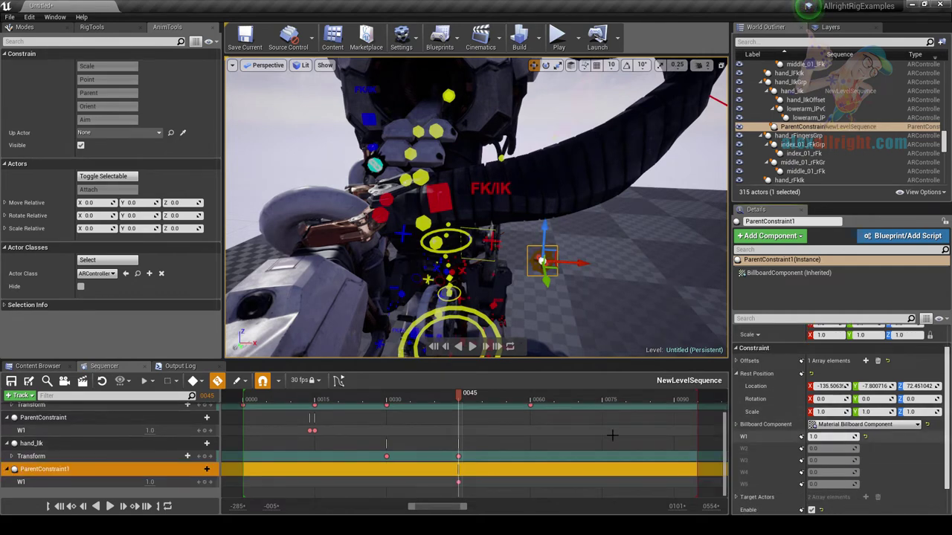
{"action": "scroll", "coordinate": [473, 430], "scroll_direction": "up", "scroll_amount": 2}
{"action": "left_click", "coordinate": [455, 400]}
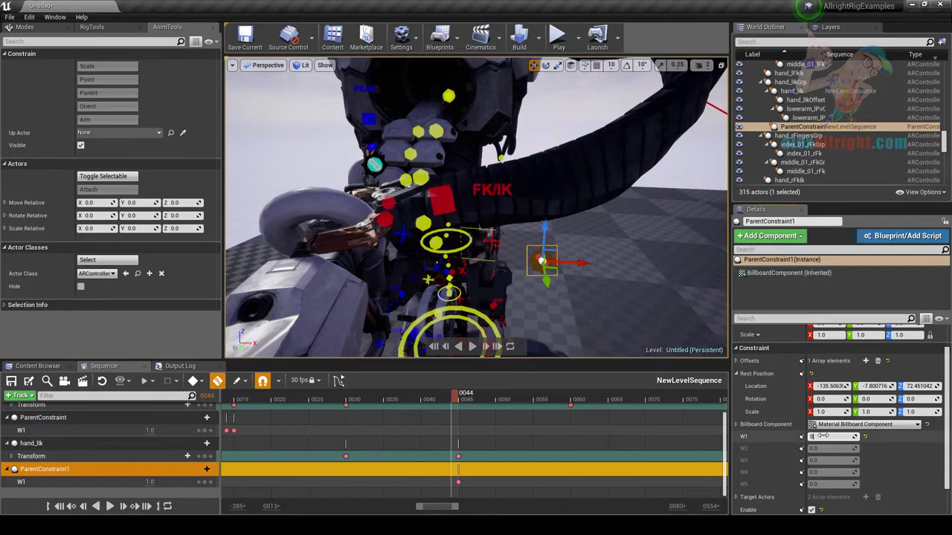
{"action": "type", "text": "0"}
{"action": "key", "text": "Return"}
{"action": "mouse_move", "coordinate": [441, 400]}
{"action": "left_mouse_down"}
{"action": "mouse_move", "coordinate": [325, 401]}
{"action": "mouse_move", "coordinate": [510, 411]}
{"action": "mouse_move", "coordinate": [441, 412]}
{"action": "mouse_move", "coordinate": [463, 399]}
{"action": "mouse_move", "coordinate": [454, 399]}
{"action": "left_mouse_up"}
Delete ParentConstraint1 from the left hand group and remove its leftover track from the sequence.
{"action": "left_click_drag", "start_coordinate": [446, 223], "coordinate": [565, 231], "text": "alt"}
{"action": "right_click_drag", "start_coordinate": [413, 141], "coordinate": [484, 141], "text": "alt"}
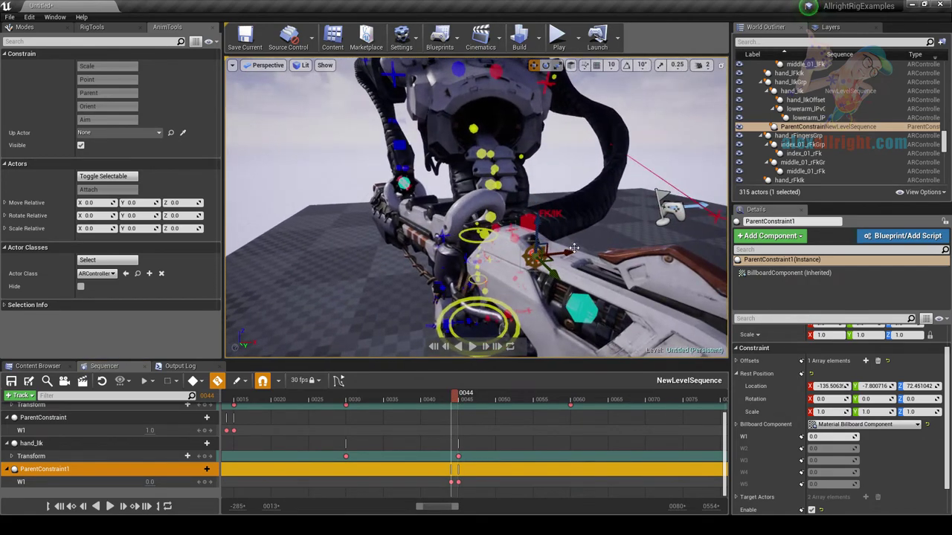
{"action": "left_click_drag", "start_coordinate": [581, 227], "coordinate": [424, 227], "text": "alt"}
{"action": "left_click", "coordinate": [801, 127]}
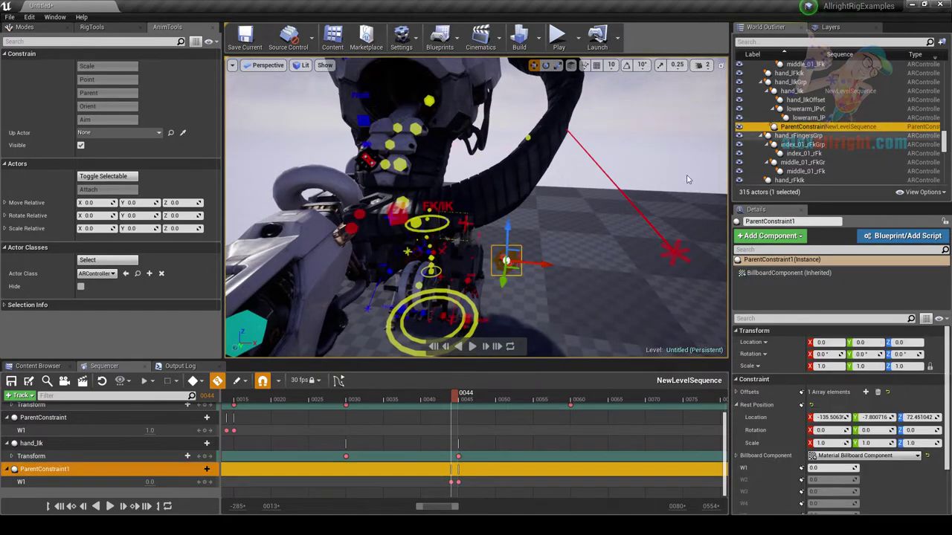
{"action": "key", "text": "Delete"}
{"action": "left_click", "coordinate": [530, 307]}
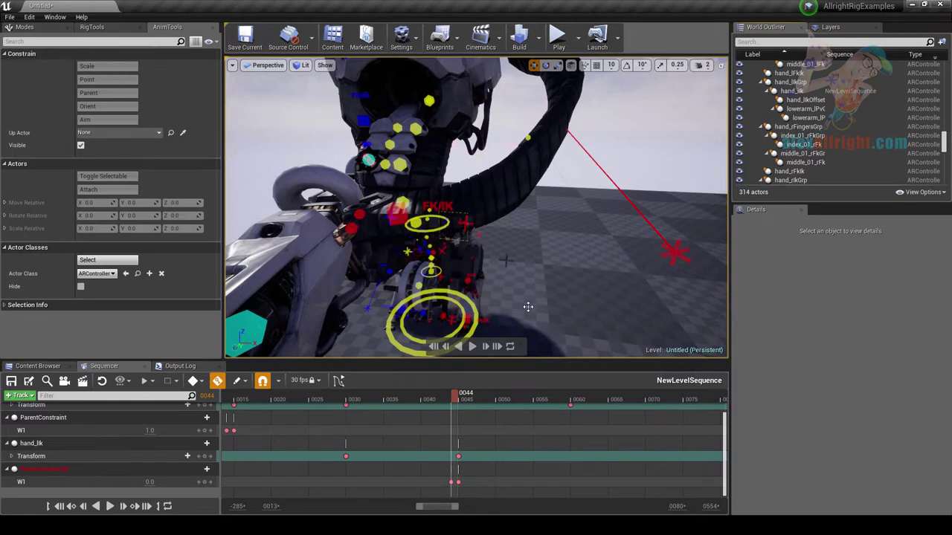
{"action": "right_click_drag", "start_coordinate": [528, 307], "coordinate": [490, 291]}
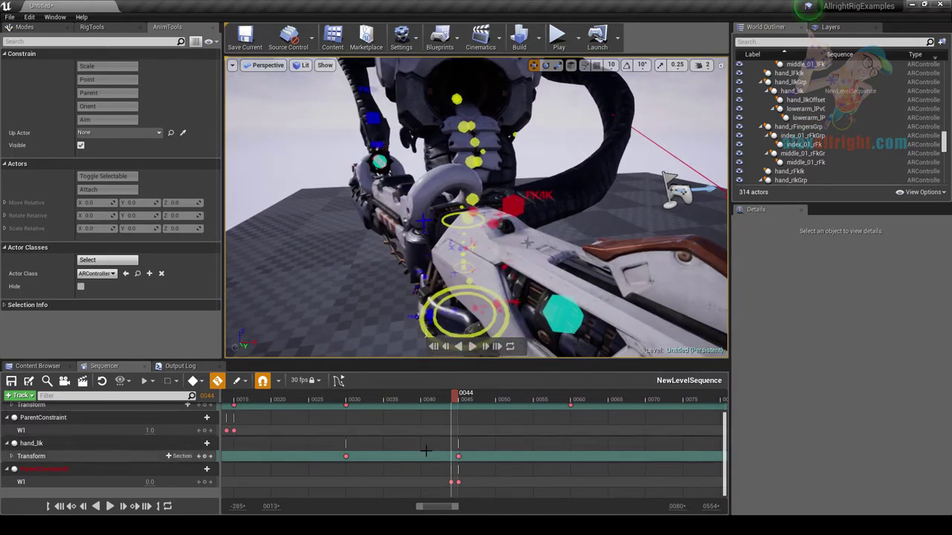
{"action": "left_click", "coordinate": [64, 470]}
{"action": "key", "text": "Delete"}
At frame 45, apply a new Parent constraint to hand_lIkGrp with hand_rIk as its target.
{"action": "left_click", "coordinate": [462, 400]}
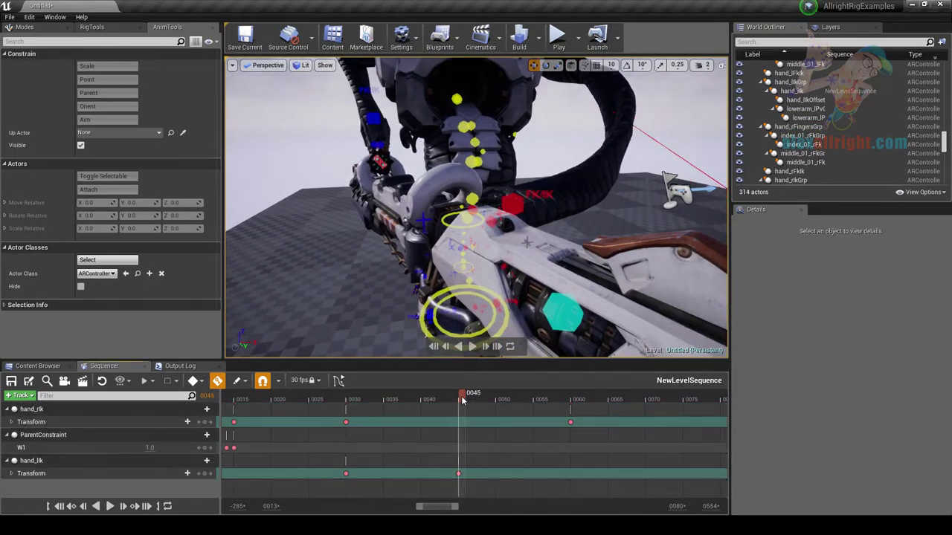
{"action": "mouse_move", "coordinate": [353, 122]}
{"action": "right_mouse_down"}
{"action": "mouse_move", "coordinate": [375, 141]}
{"action": "mouse_move", "coordinate": [353, 122]}
{"action": "right_mouse_up"}
{"action": "left_click", "coordinate": [378, 93]}
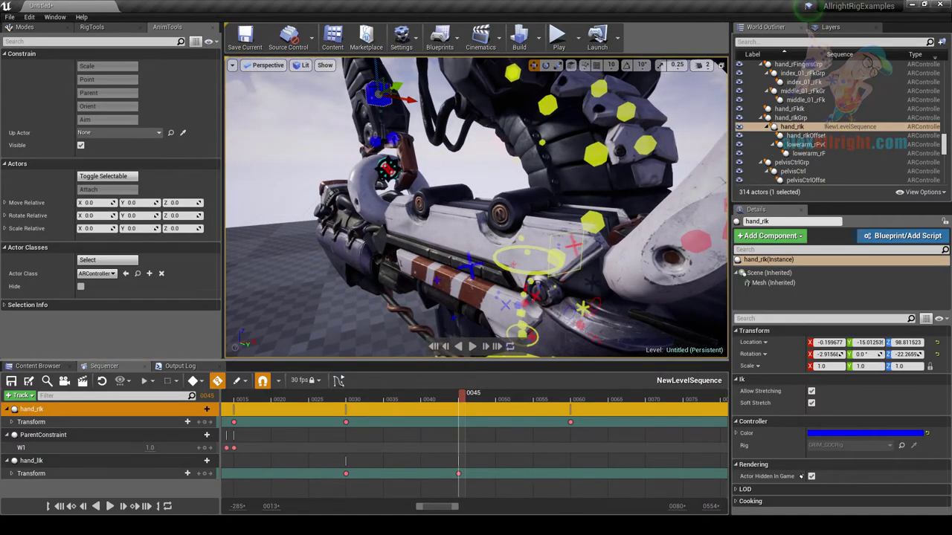
{"action": "right_click_drag", "start_coordinate": [461, 172], "coordinate": [461, 172]}
{"action": "right_click_drag", "start_coordinate": [558, 230], "coordinate": [557, 231]}
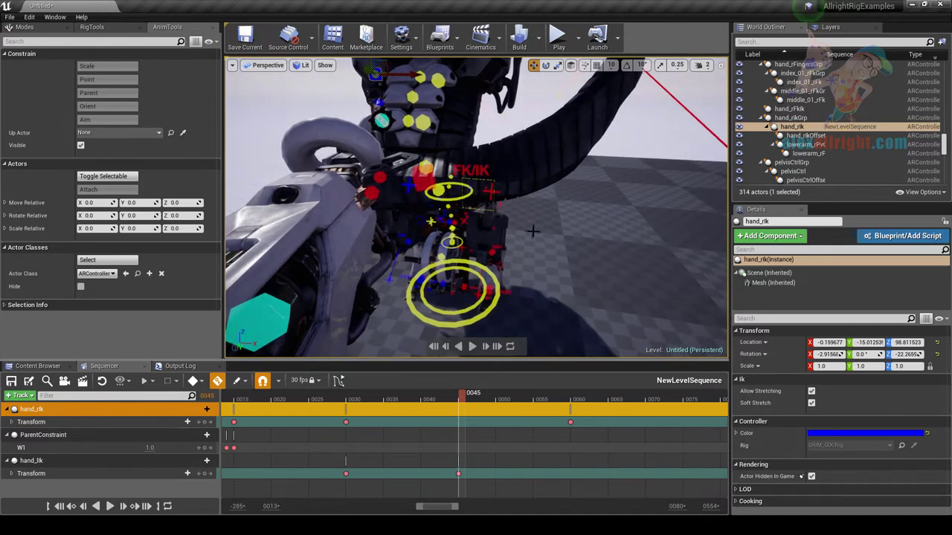
{"action": "left_click", "coordinate": [533, 231], "text": "ctrl"}
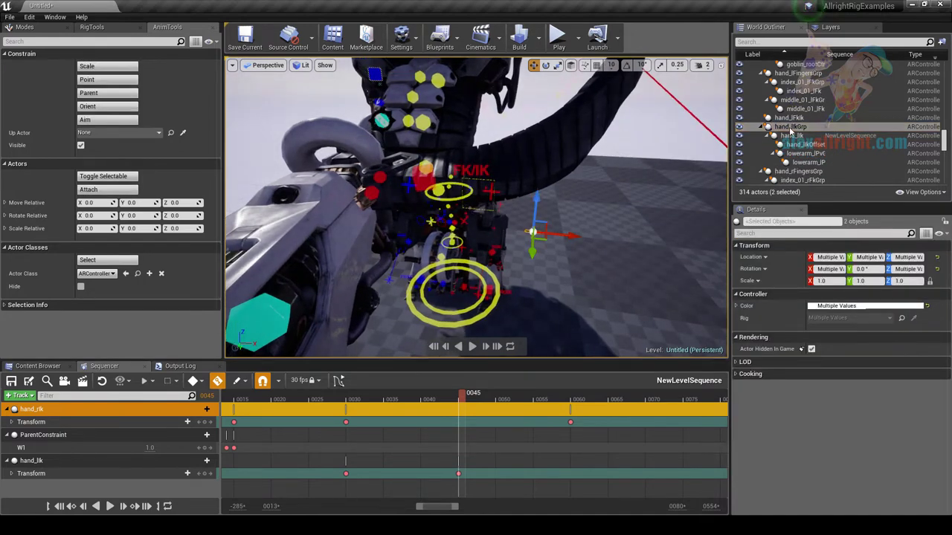
{"action": "left_click", "coordinate": [89, 94]}
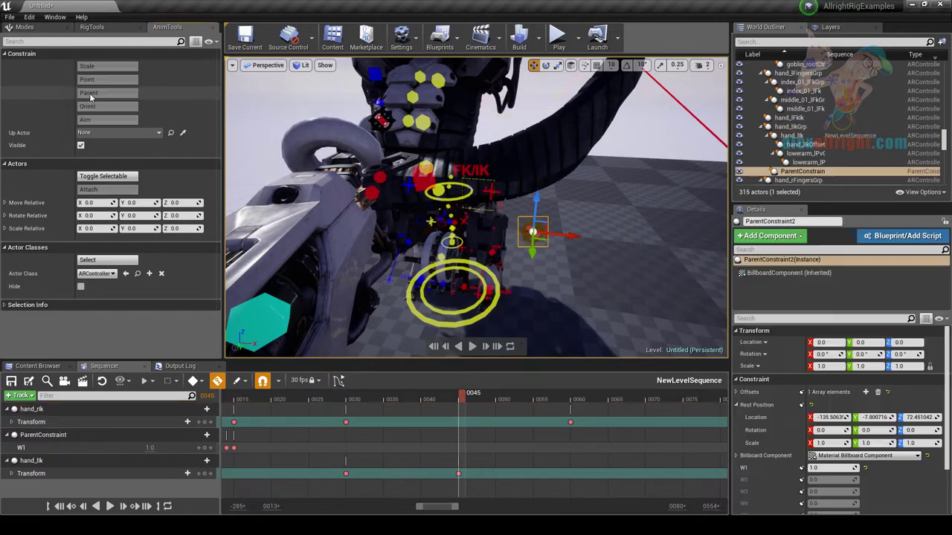
Key ParentConstraint2's W1 weight at 1 on frame 45 and at 0 on frame 44.
{"action": "left_click_drag", "start_coordinate": [358, 209], "coordinate": [435, 223], "text": "alt"}
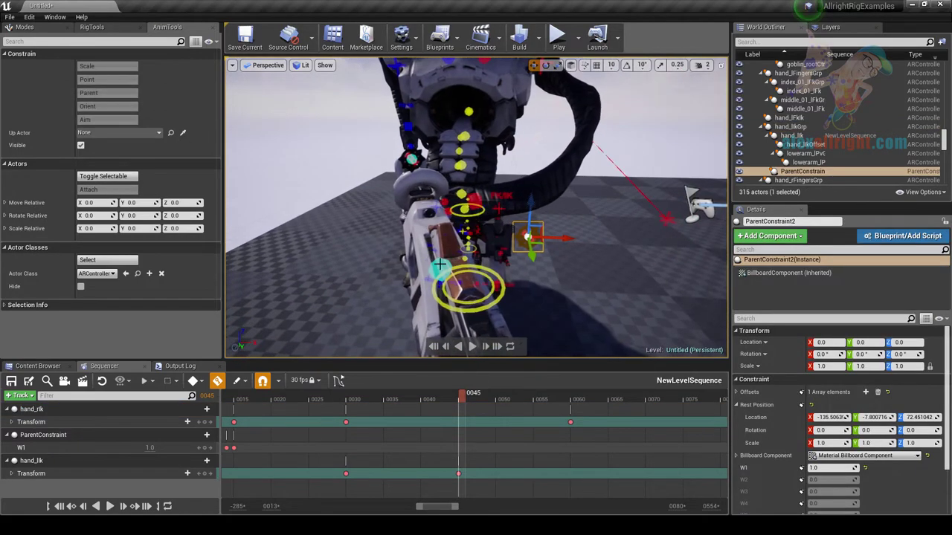
{"action": "left_click", "coordinate": [802, 469]}
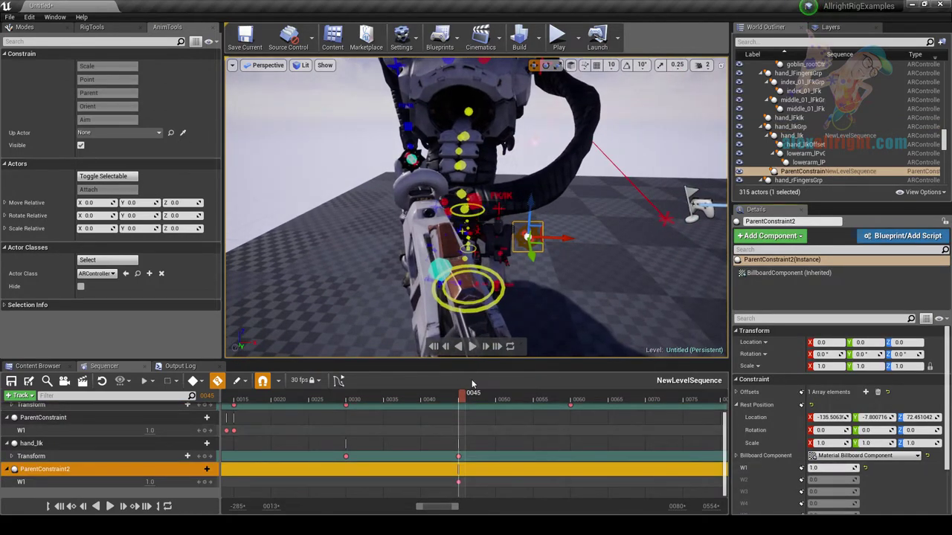
{"action": "left_click", "coordinate": [459, 399]}
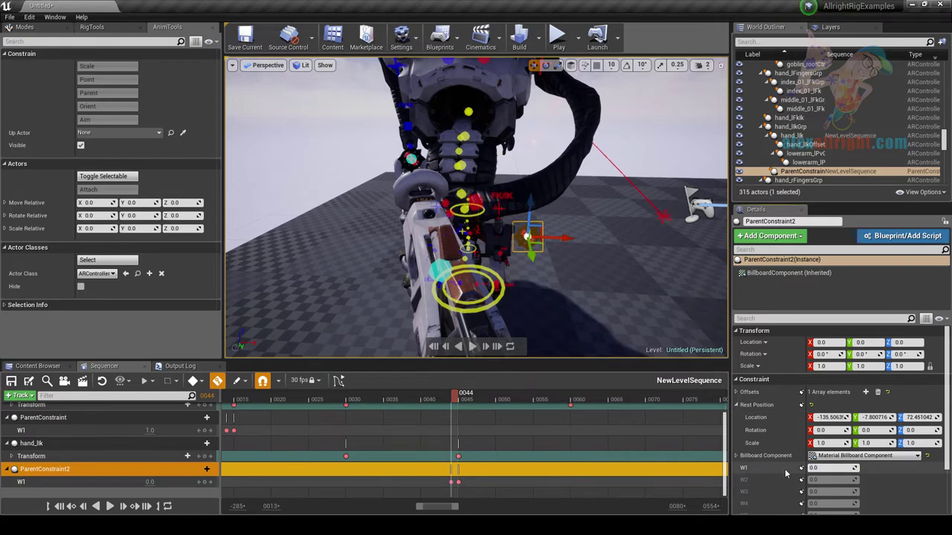
{"action": "left_click_drag", "start_coordinate": [455, 399], "coordinate": [468, 423]}
At frame 45, reposition hand_lIk to about X -35.5, Y 71.9, Z 72.3 and scrub past the pose to check it.
{"action": "left_click_drag", "start_coordinate": [476, 223], "coordinate": [446, 223], "text": "alt"}
{"action": "right_click_drag", "start_coordinate": [476, 223], "coordinate": [416, 223], "text": "alt"}
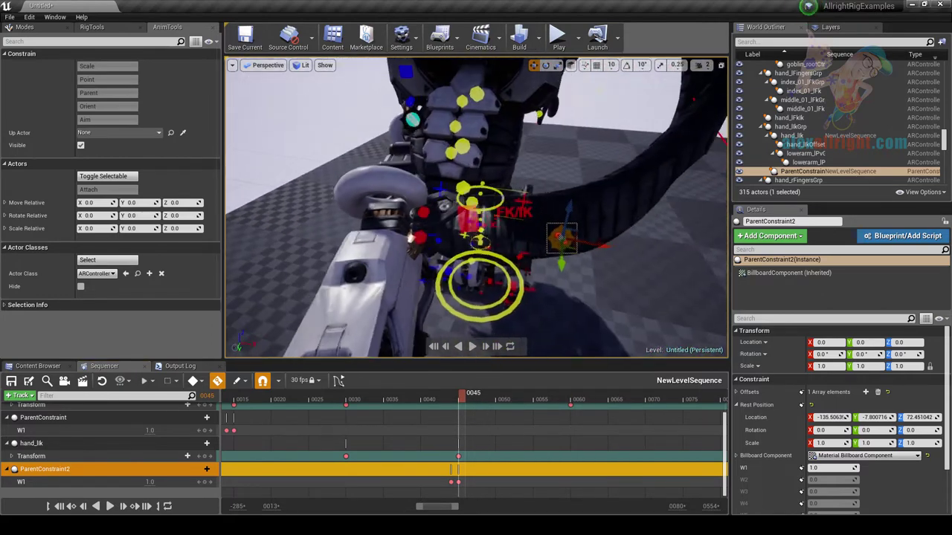
{"action": "left_click_drag", "start_coordinate": [417, 223], "coordinate": [446, 230], "text": "alt"}
{"action": "right_click_drag", "start_coordinate": [476, 223], "coordinate": [391, 232], "text": "alt"}
{"action": "left_click_drag", "start_coordinate": [390, 232], "coordinate": [401, 212], "text": "alt"}
{"action": "right_click_drag", "start_coordinate": [463, 228], "coordinate": [445, 230]}
{"action": "left_click", "coordinate": [502, 212]}
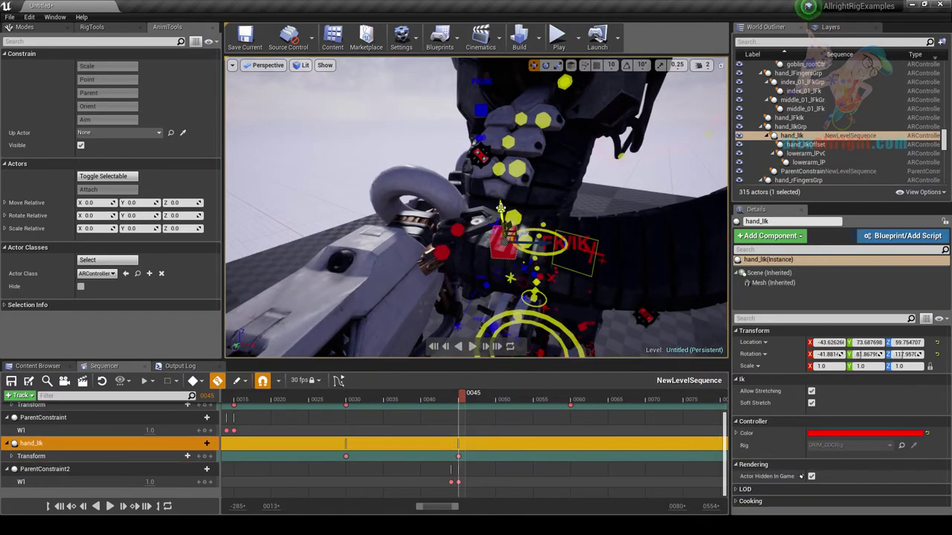
{"action": "left_click_drag", "start_coordinate": [501, 212], "coordinate": [561, 212]}
{"action": "left_click_drag", "start_coordinate": [461, 396], "coordinate": [544, 396]}
{"action": "left_click_drag", "start_coordinate": [485, 409], "coordinate": [507, 409]}
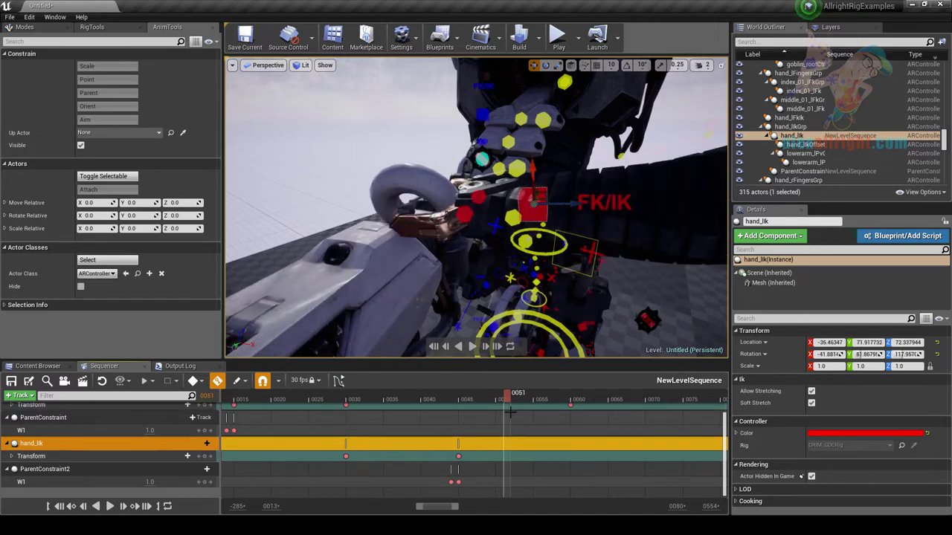
Key the transform of pelvisCtrl at frame 30.
{"action": "right_click_drag", "start_coordinate": [476, 245], "coordinate": [542, 238]}
{"action": "left_click_drag", "start_coordinate": [476, 246], "coordinate": [529, 221], "text": "alt"}
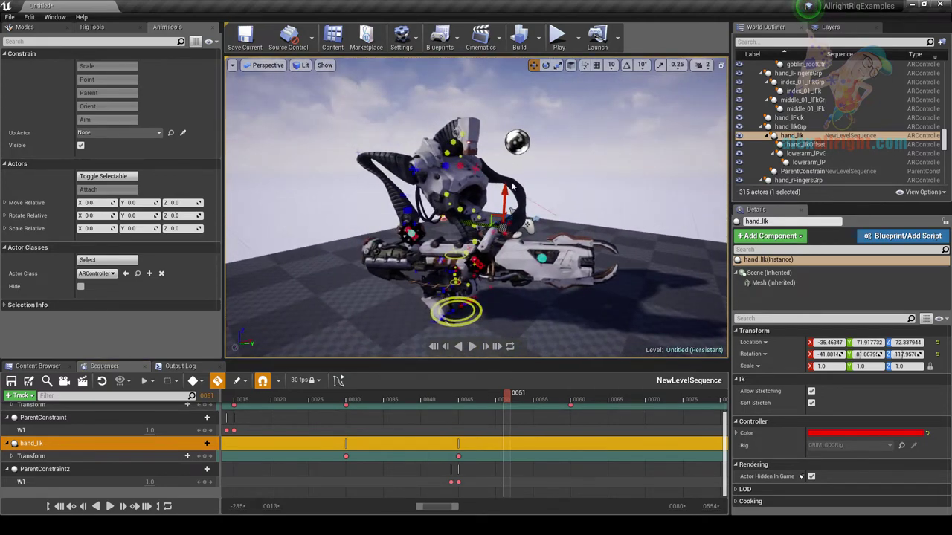
{"action": "right_click_drag", "start_coordinate": [511, 186], "coordinate": [520, 219]}
{"action": "left_click", "coordinate": [490, 238]}
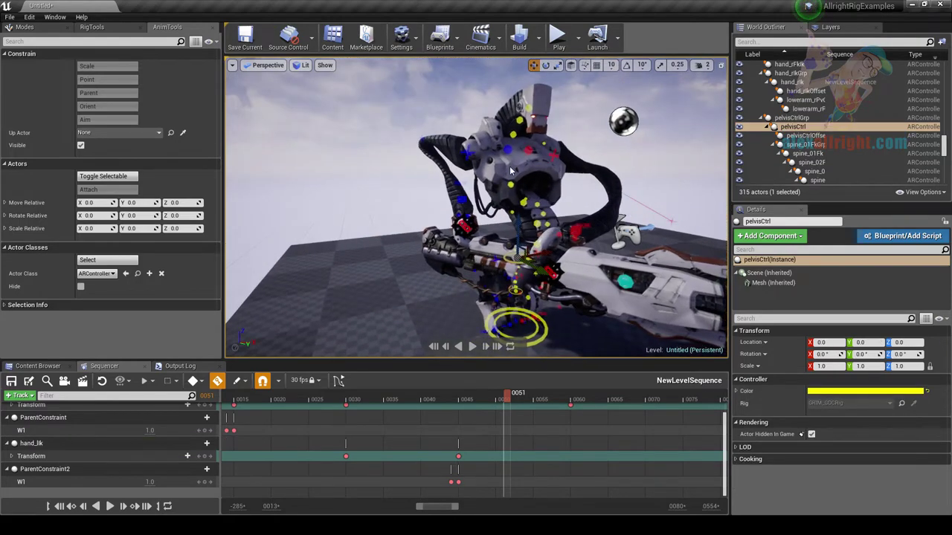
{"action": "left_click_drag", "start_coordinate": [439, 400], "coordinate": [353, 421]}
{"action": "right_click_drag", "start_coordinate": [491, 265], "coordinate": [471, 262]}
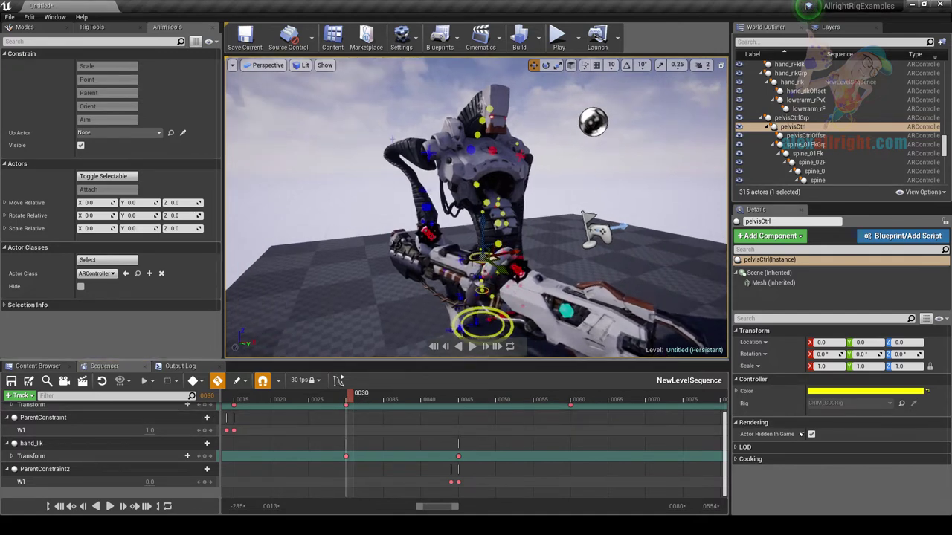
{"action": "key", "text": "s"}
At frame 45, shift pelvisCtrl vertically by about 24.7 units and scrub through the movement to check it.
{"action": "left_click_drag", "start_coordinate": [353, 395], "coordinate": [466, 401]}
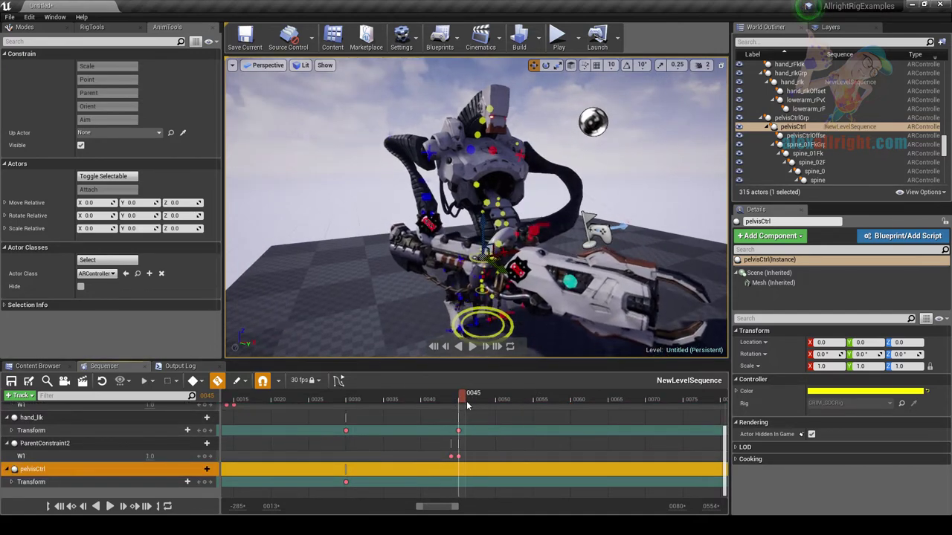
{"action": "left_click_drag", "start_coordinate": [481, 226], "coordinate": [483, 201]}
{"action": "right_click_drag", "start_coordinate": [483, 201], "coordinate": [506, 261], "text": "alt"}
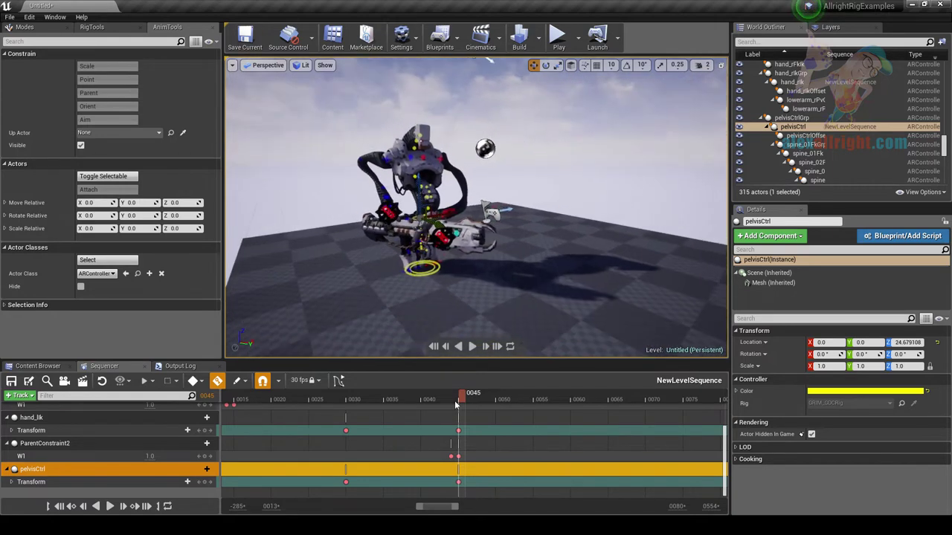
{"action": "left_click_drag", "start_coordinate": [460, 399], "coordinate": [310, 409]}
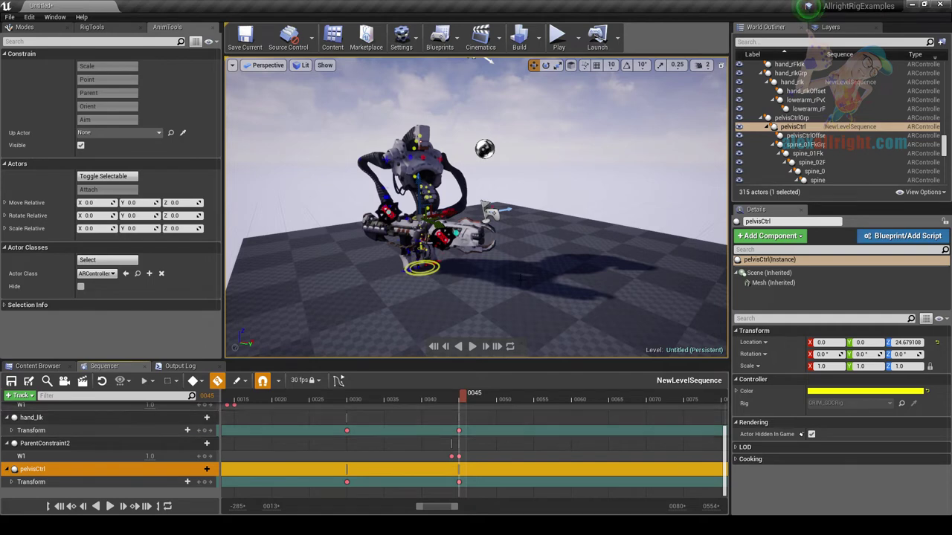
Place a cube on the far side of the weapon in front of the character and scale it uniformly to about 0.16.
{"action": "left_click_drag", "start_coordinate": [526, 330], "coordinate": [494, 324], "text": "alt"}
{"action": "mouse_move", "coordinate": [494, 323]}
{"action": "right_mouse_down", "text": "alt"}
{"action": "mouse_move", "coordinate": [524, 301]}
{"action": "mouse_move", "coordinate": [527, 248]}
{"action": "mouse_move", "coordinate": [506, 279]}
{"action": "mouse_move", "coordinate": [506, 312]}
{"action": "right_mouse_up", "text": "alt"}
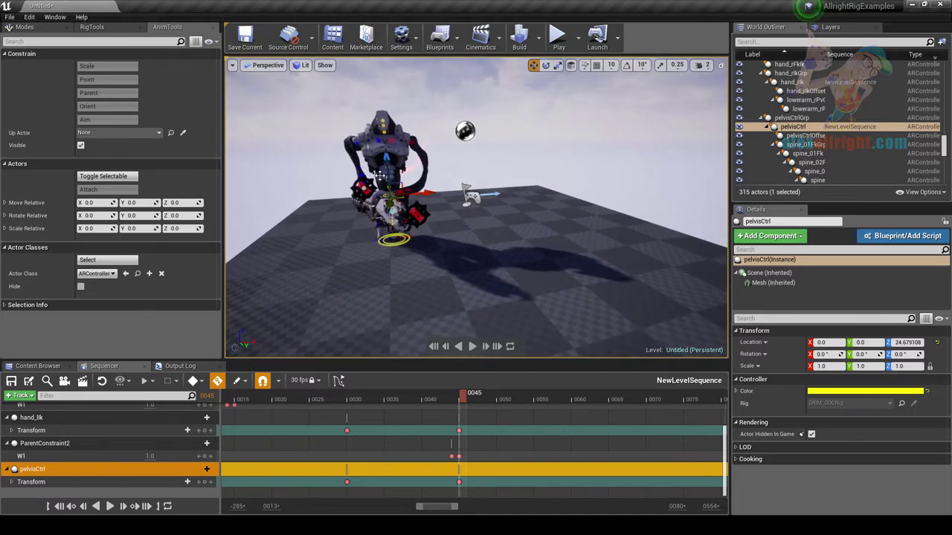
{"action": "left_click", "coordinate": [26, 27]}
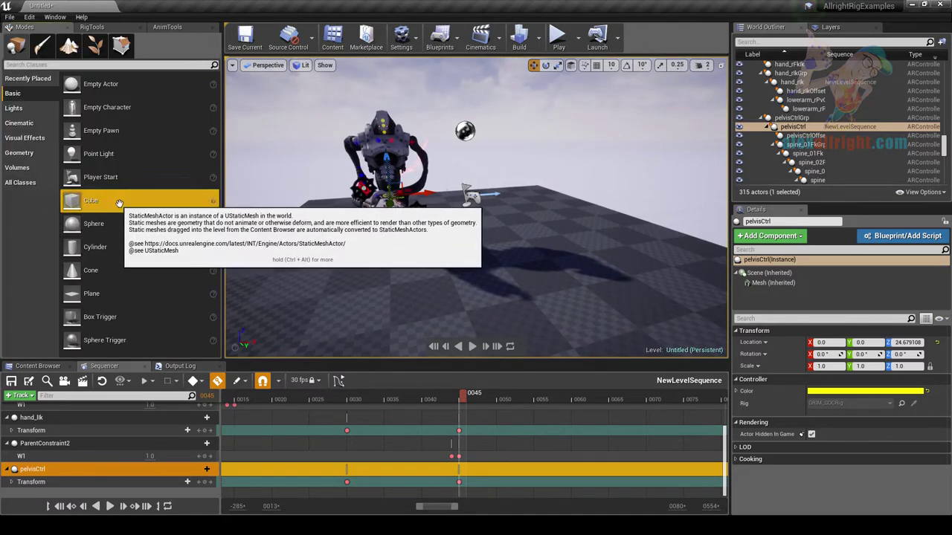
{"action": "left_click_drag", "start_coordinate": [91, 200], "coordinate": [494, 316]}
{"action": "left_click_drag", "start_coordinate": [502, 269], "coordinate": [462, 276]}
{"action": "key", "text": "r"}
{"action": "right_click_drag", "start_coordinate": [575, 222], "coordinate": [524, 200]}
{"action": "key", "text": "s"}
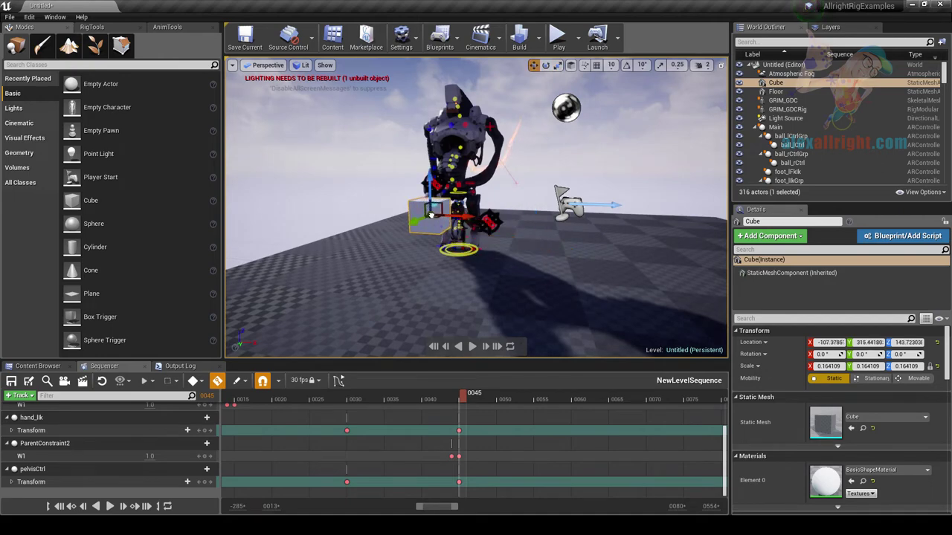
{"action": "right_click_drag", "start_coordinate": [507, 142], "coordinate": [629, 148]}
{"action": "key", "text": "a"}
{"action": "key", "text": "s"}
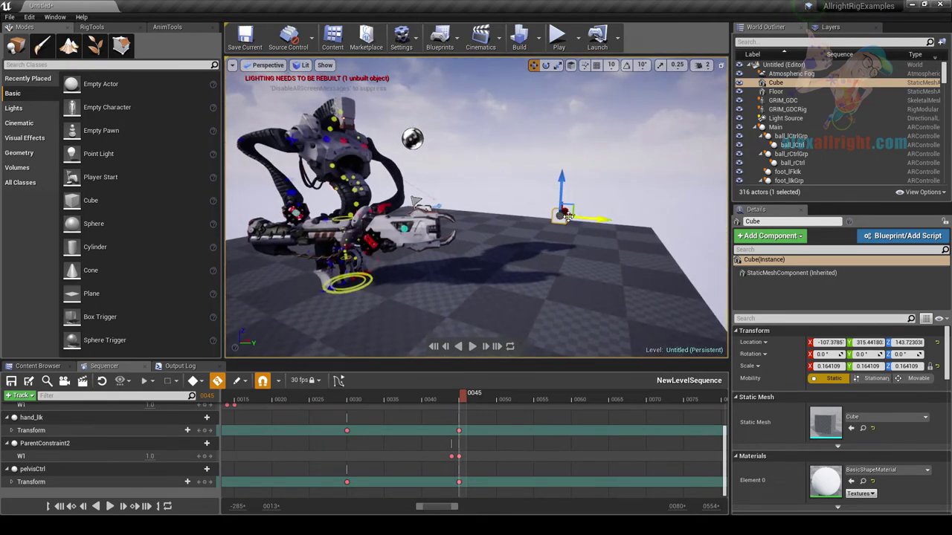
Try rotating the right hand control hand_rIk and undo the rotation.
{"action": "right_click_drag", "start_coordinate": [565, 232], "coordinate": [526, 234]}
{"action": "key", "text": "w"}
{"action": "key", "text": "s"}
{"action": "key", "text": "w"}
{"action": "left_click", "coordinate": [354, 197]}
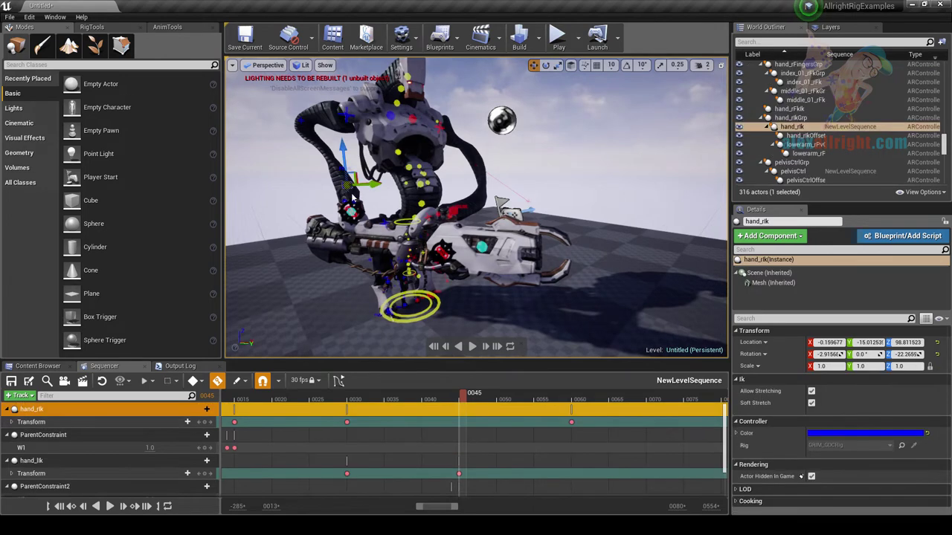
{"action": "left_click", "coordinate": [792, 118]}
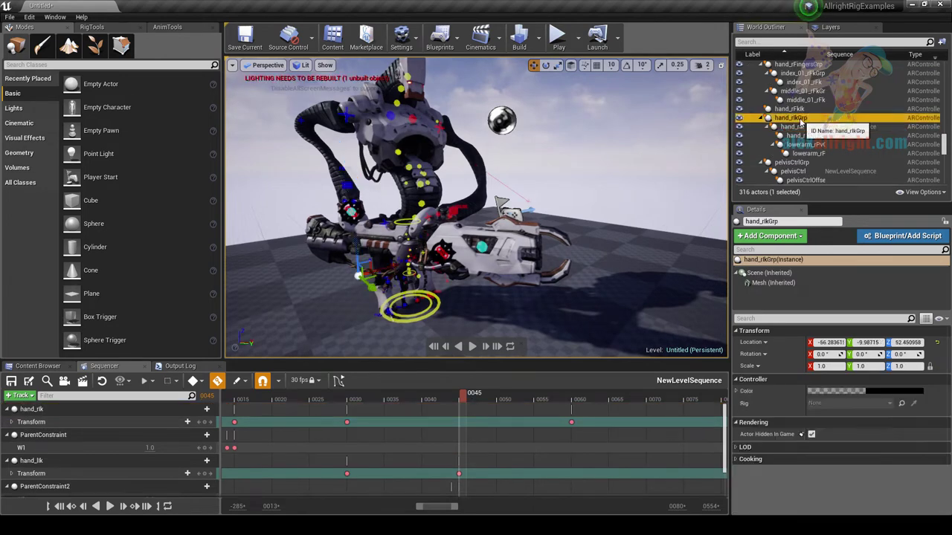
{"action": "left_click", "coordinate": [796, 127]}
{"action": "mouse_move", "coordinate": [520, 212]}
{"action": "right_mouse_down"}
{"action": "mouse_move", "coordinate": [476, 212]}
{"action": "mouse_move", "coordinate": [484, 201]}
{"action": "mouse_move", "coordinate": [506, 216]}
{"action": "right_mouse_up"}
{"action": "key", "text": "s"}
{"action": "key", "text": "e"}
{"action": "left_click_drag", "start_coordinate": [374, 141], "coordinate": [394, 160]}
{"action": "key", "text": "ctrl+z"}
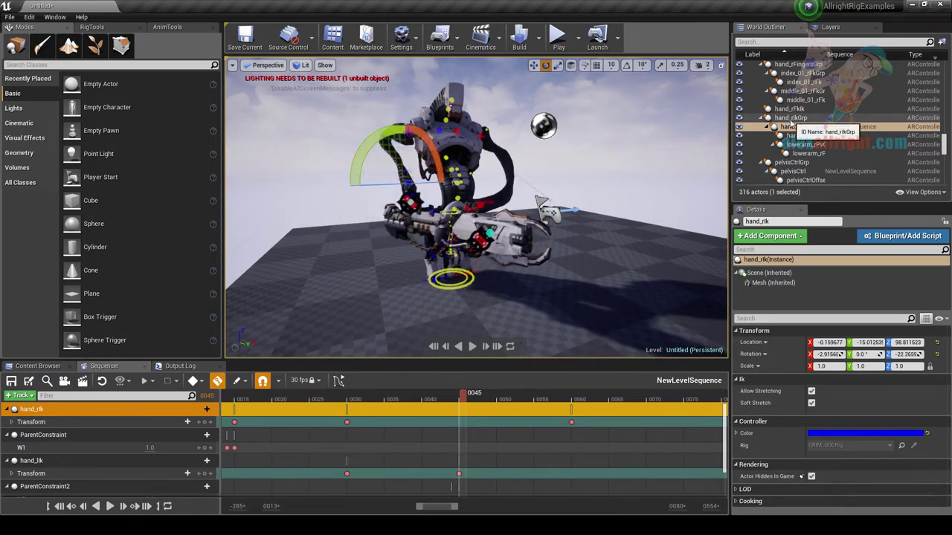
Assign the SM_Locator static mesh to the Mesh component of hand_rIkGrp.
{"action": "left_click", "coordinate": [792, 119]}
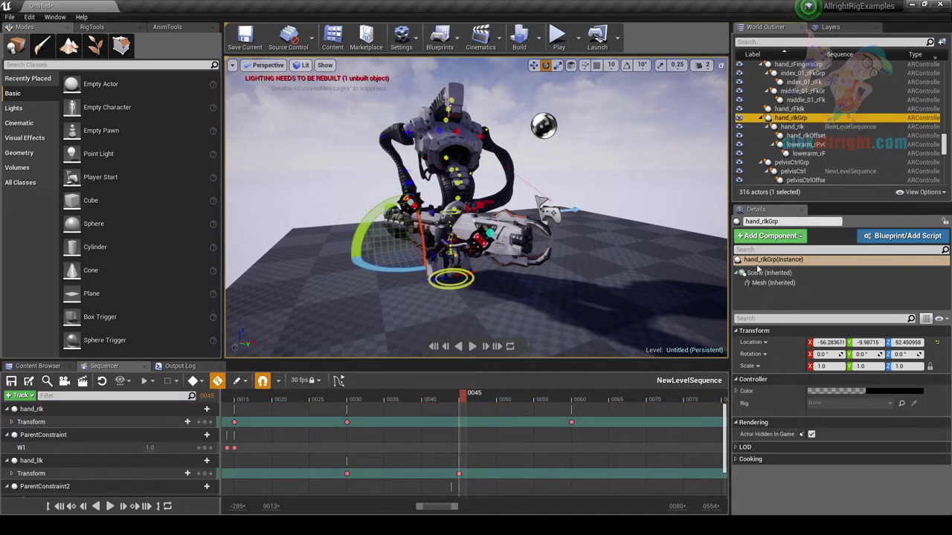
{"action": "left_click", "coordinate": [772, 284]}
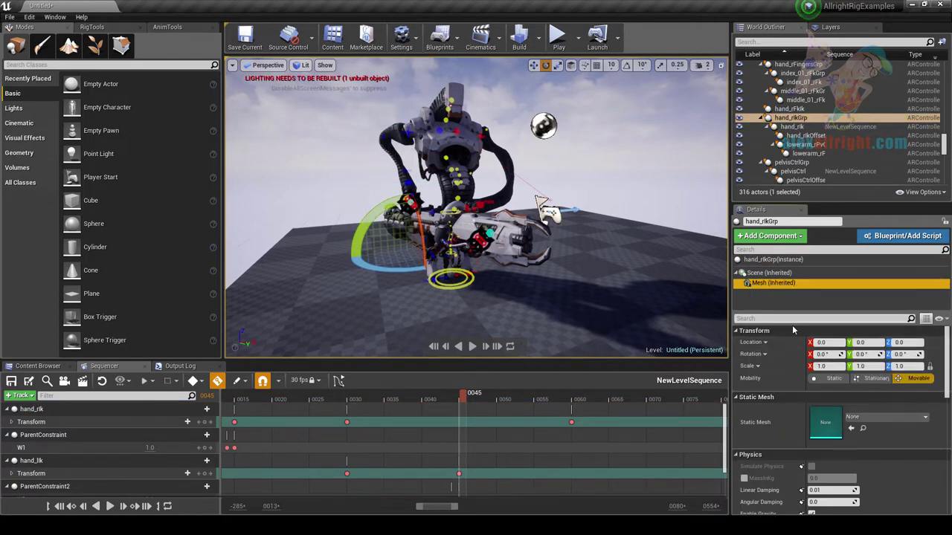
{"action": "left_click", "coordinate": [877, 418]}
{"action": "type", "text": "loca"}
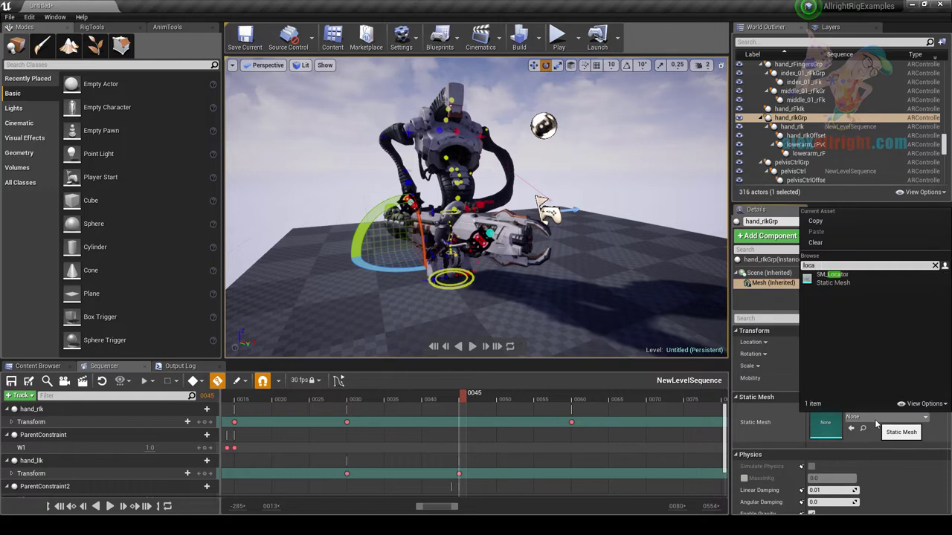
{"action": "type", "text": "t"}
{"action": "left_click", "coordinate": [857, 280]}
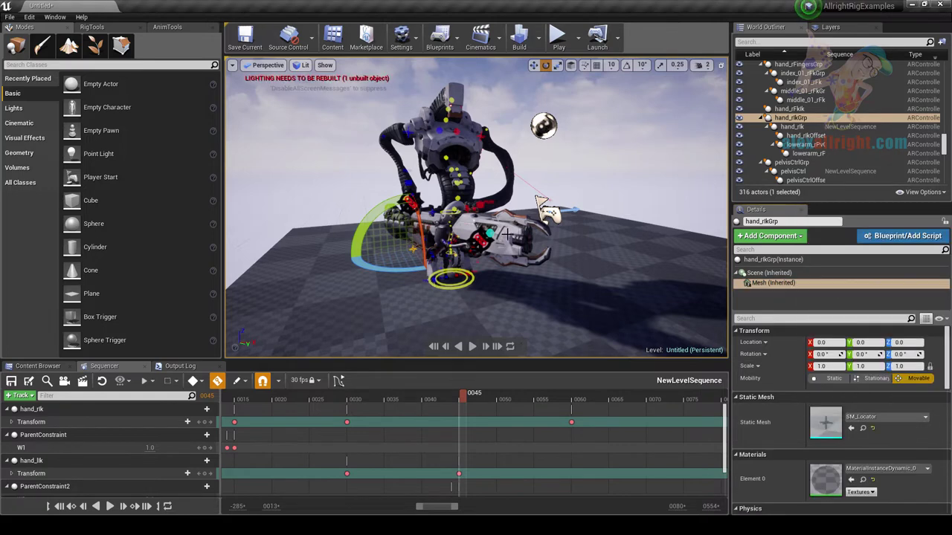
Apply an Aim constraint to hand_rIkGrp with the cube as its target.
{"action": "left_click_drag", "start_coordinate": [531, 216], "coordinate": [551, 238]}
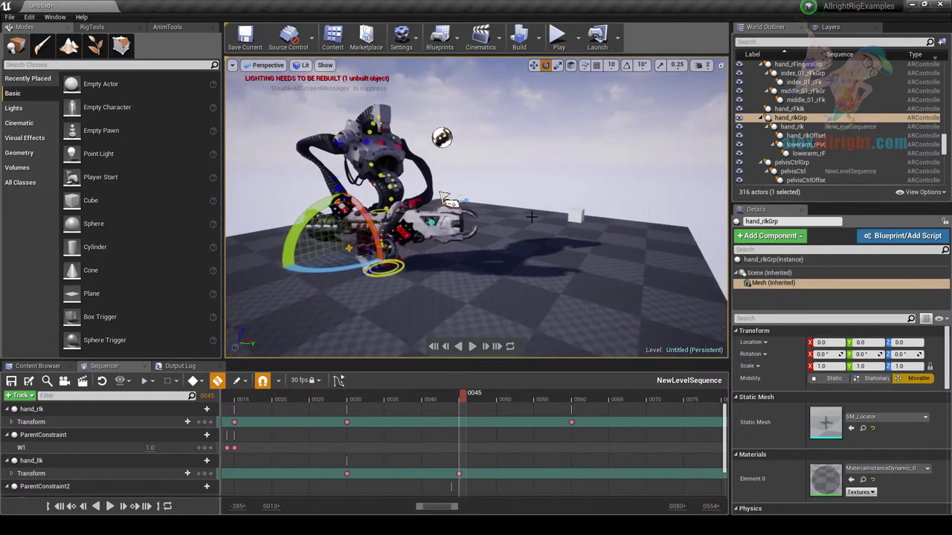
{"action": "left_click", "coordinate": [573, 215]}
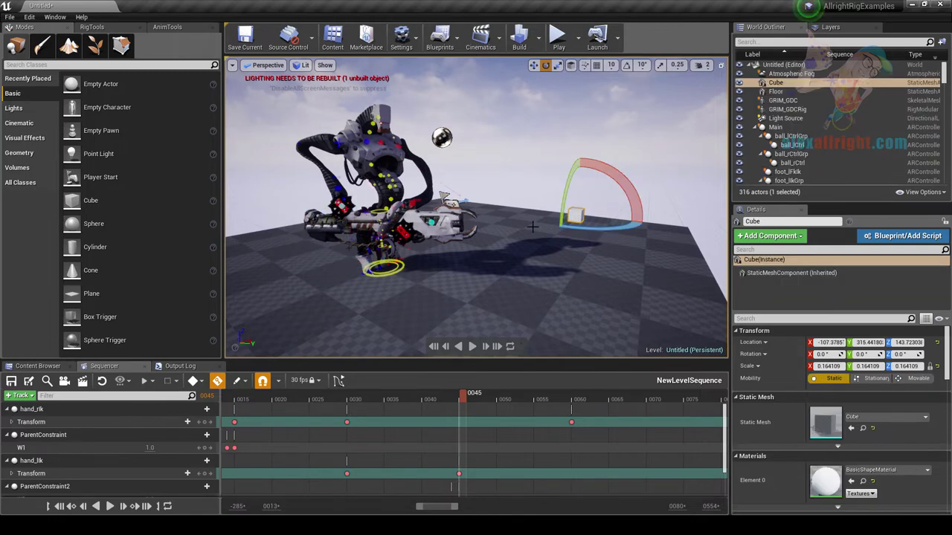
{"action": "right_click_drag", "start_coordinate": [532, 227], "coordinate": [437, 253]}
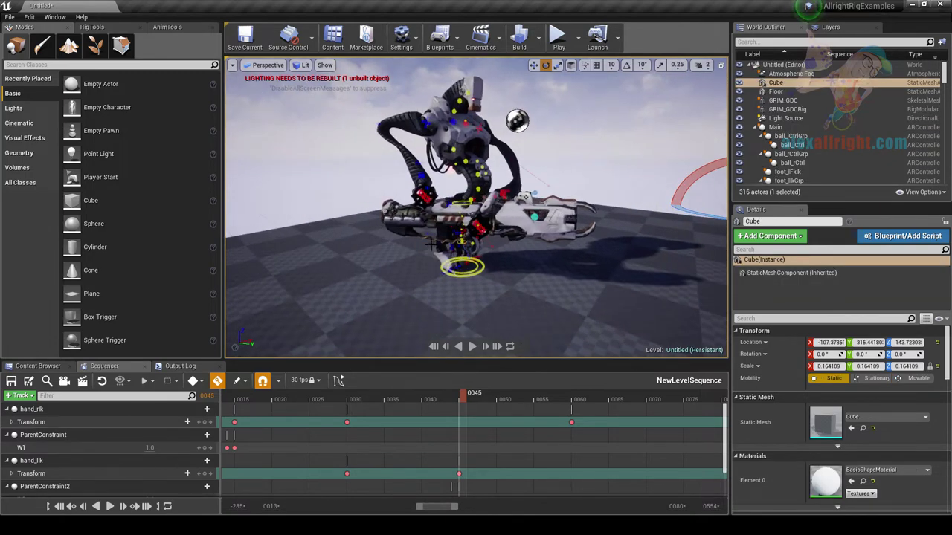
{"action": "left_click", "coordinate": [431, 242]}
{"action": "left_click", "coordinate": [171, 29]}
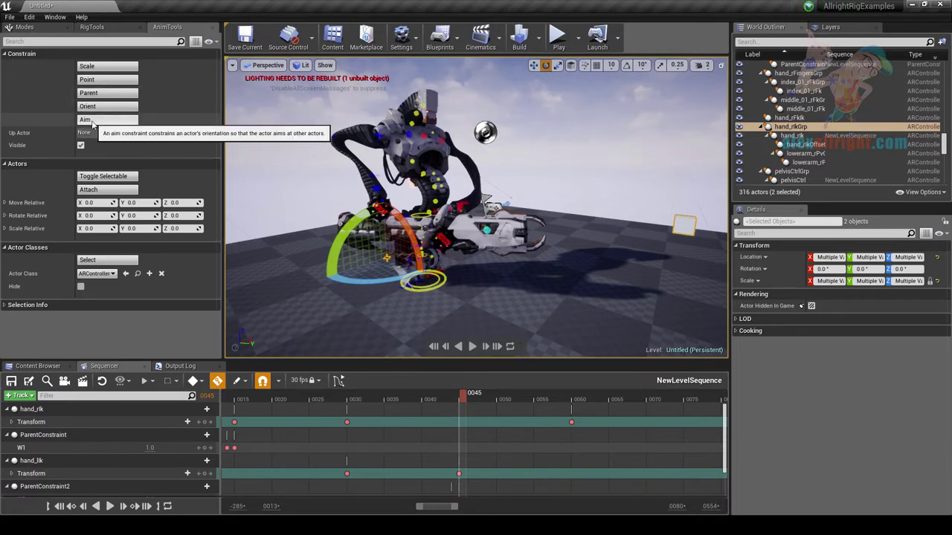
{"action": "left_click", "coordinate": [92, 122]}
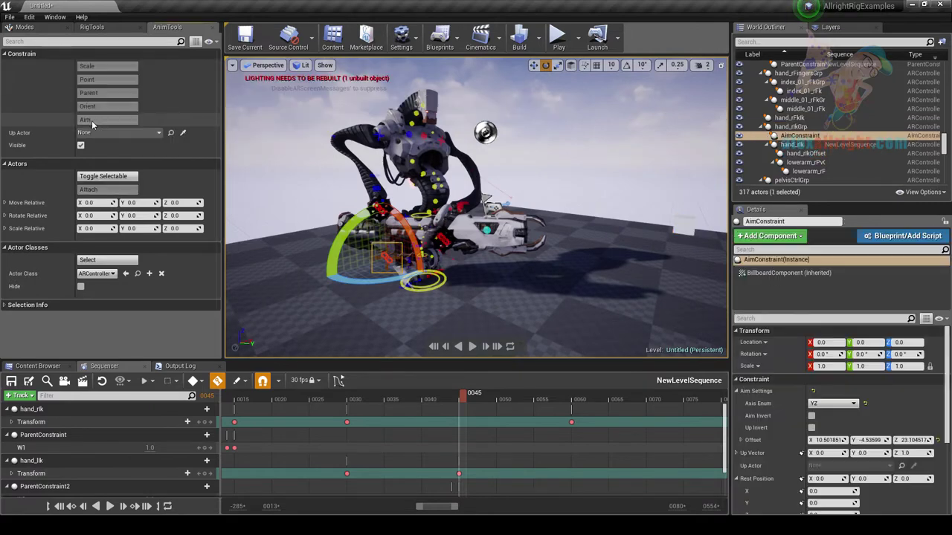
Test the aim by moving the cube to about X -160, Y 305, Z 145.
{"action": "left_click_drag", "start_coordinate": [613, 242], "coordinate": [447, 242], "text": "alt"}
{"action": "left_click", "coordinate": [582, 245]}
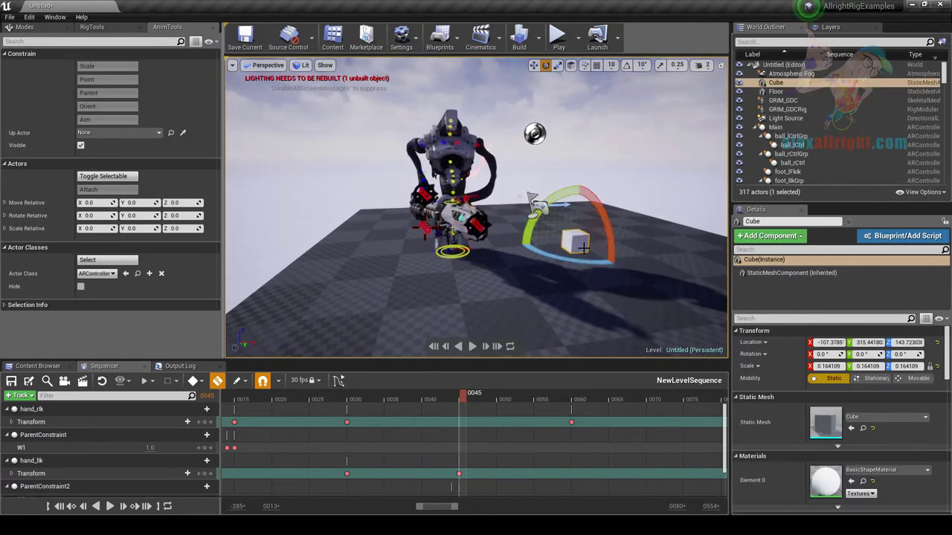
{"action": "left_click_drag", "start_coordinate": [576, 238], "coordinate": [524, 249]}
Add two spheres, one on each side of the character, and scale them uniformly to about 0.42.
{"action": "left_click", "coordinate": [43, 27]}
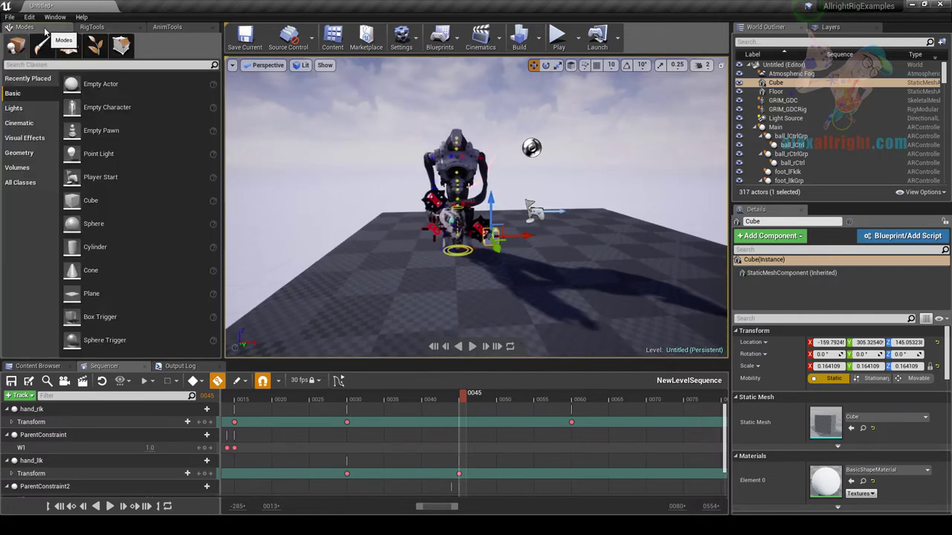
{"action": "left_click_drag", "start_coordinate": [93, 223], "coordinate": [402, 217]}
{"action": "key", "text": "r"}
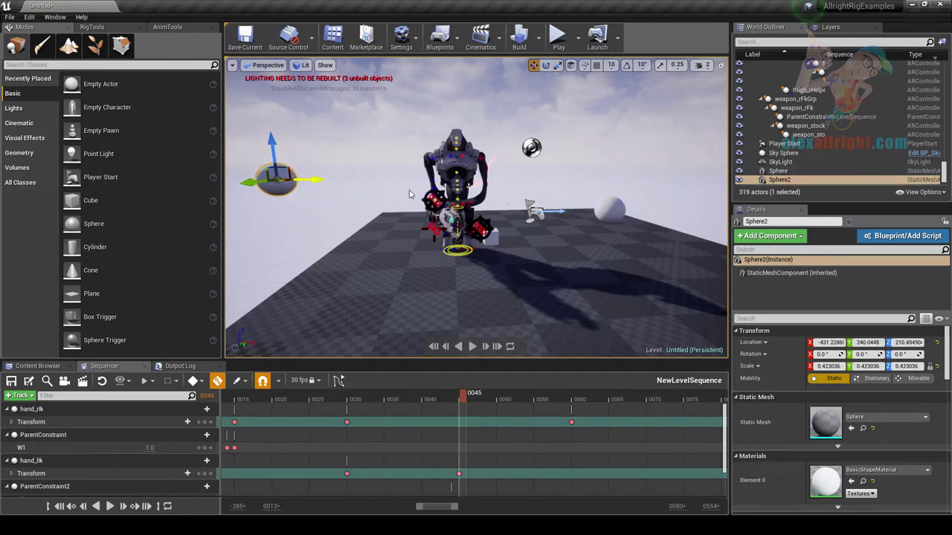
Move the first sphere to about X 34, Y 355, Z 101 and compare its placement with the second sphere.
{"action": "left_click", "coordinate": [611, 211]}
{"action": "right_click_drag", "start_coordinate": [476, 245], "coordinate": [555, 296]}
{"action": "left_click_drag", "start_coordinate": [550, 207], "coordinate": [593, 225]}
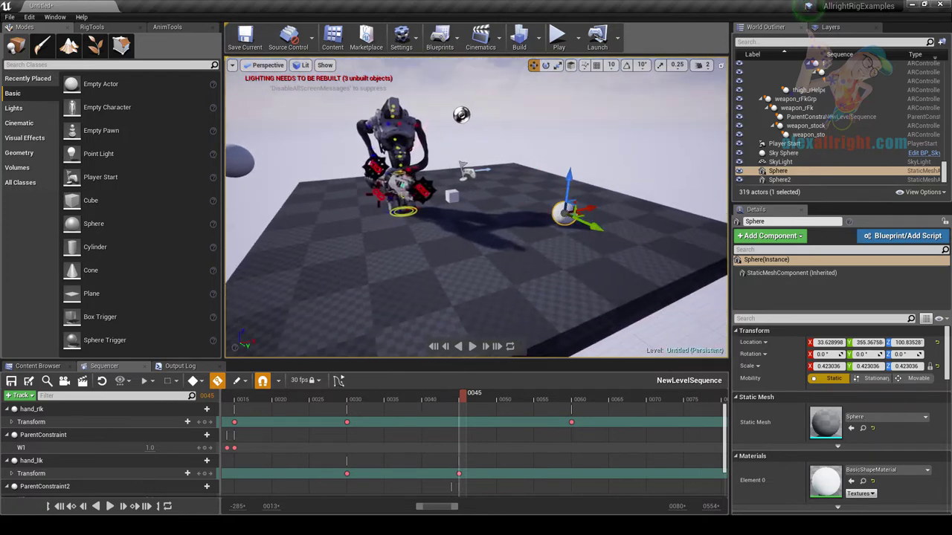
{"action": "right_click_drag", "start_coordinate": [593, 225], "coordinate": [537, 216]}
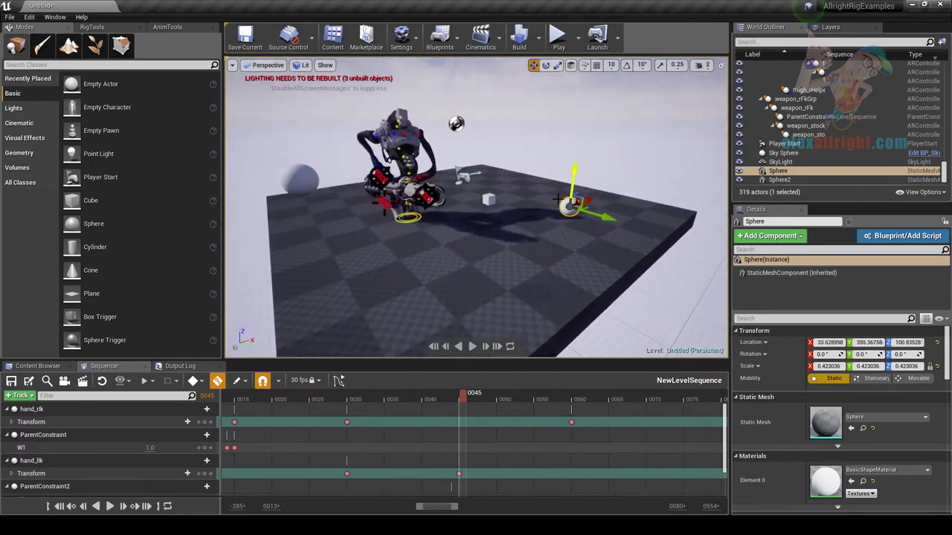
{"action": "right_click_drag", "start_coordinate": [466, 208], "coordinate": [584, 246]}
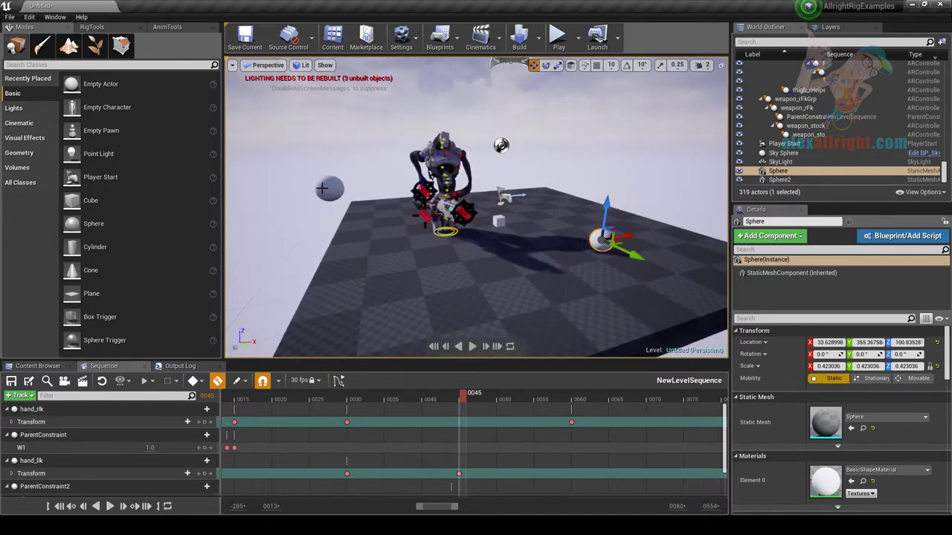
Try moving the cube slightly and undo the move.
{"action": "left_click", "coordinate": [495, 221]}
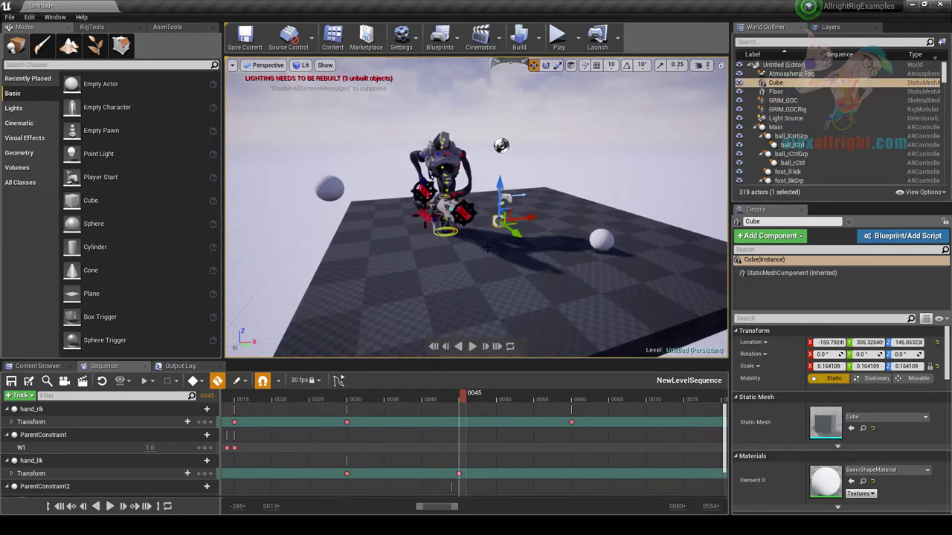
{"action": "left_click_drag", "start_coordinate": [497, 221], "coordinate": [504, 206]}
{"action": "key", "text": "ctrl+z"}
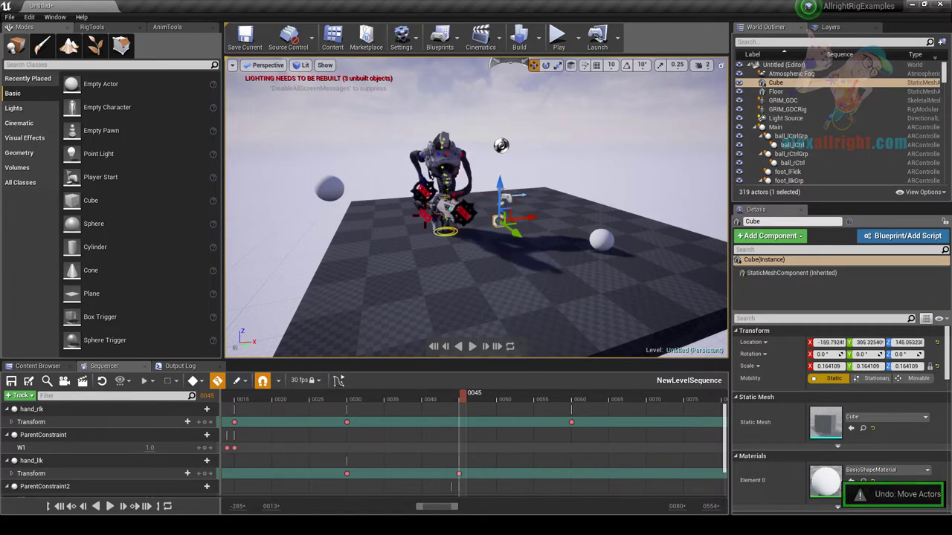
Select Sphere and Sphere2 together and key them in the sequence at frame 45.
{"action": "scroll", "coordinate": [572, 232], "scroll_direction": "up", "scroll_amount": 3}
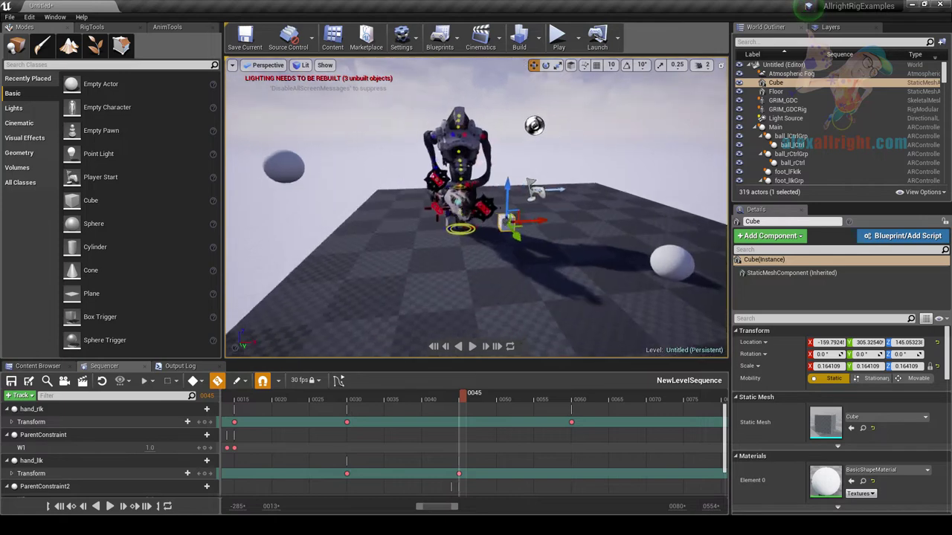
{"action": "left_click_drag", "start_coordinate": [571, 232], "coordinate": [506, 222], "text": "alt"}
{"action": "left_click", "coordinate": [683, 273]}
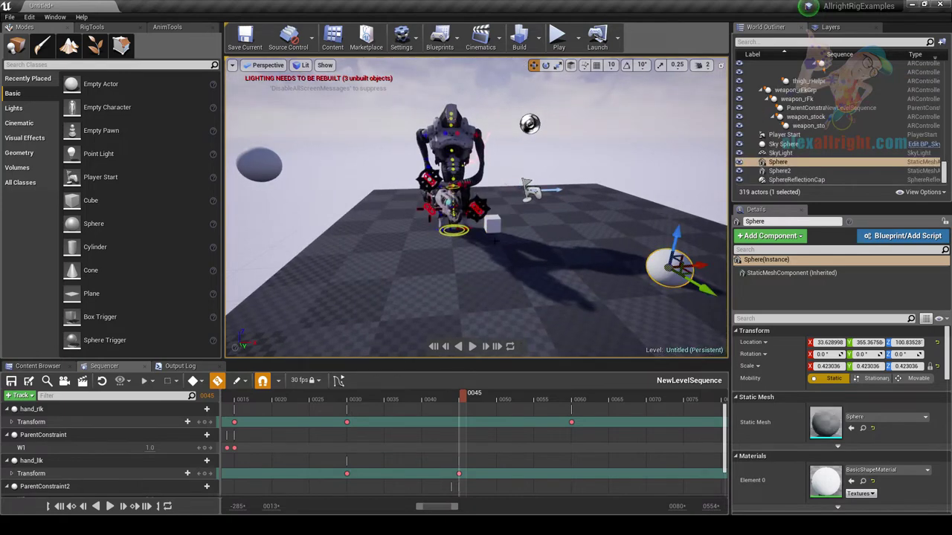
{"action": "left_click", "coordinate": [250, 169]}
{"action": "left_click", "coordinate": [659, 265]}
{"action": "left_click", "coordinate": [271, 165]}
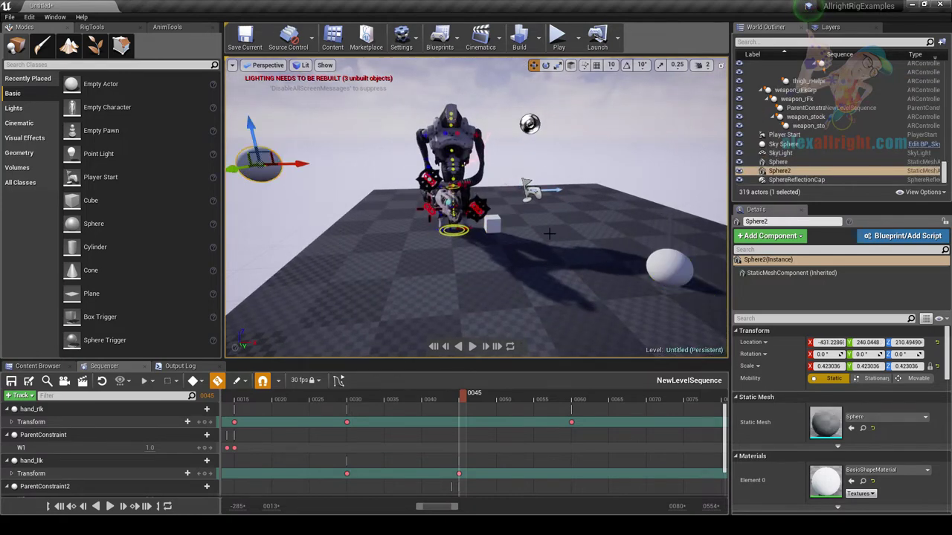
{"action": "left_click", "coordinate": [672, 268]}
{"action": "scroll", "coordinate": [672, 268], "scroll_direction": "down", "scroll_amount": 3}
{"action": "right_click_drag", "start_coordinate": [642, 292], "coordinate": [638, 266]}
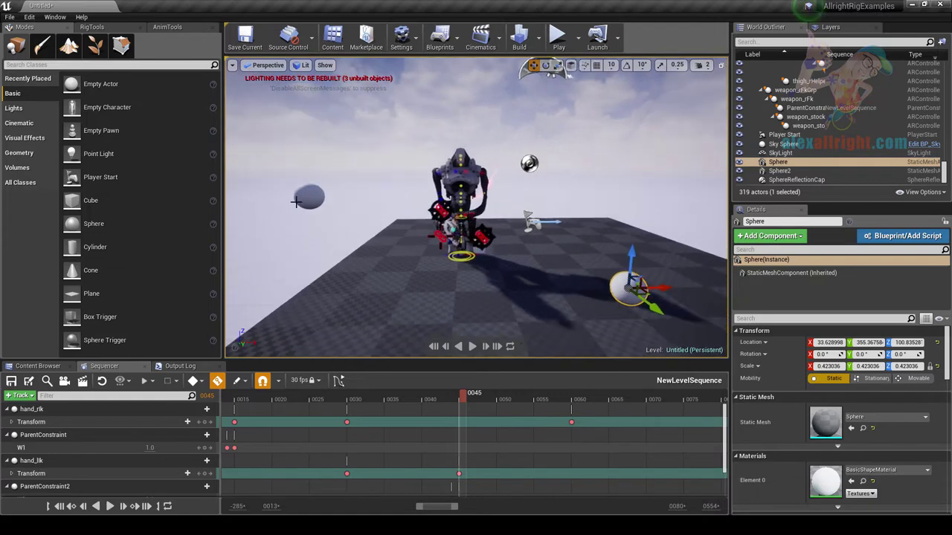
{"action": "left_click", "coordinate": [310, 196], "text": "ctrl"}
{"action": "key", "text": "s"}
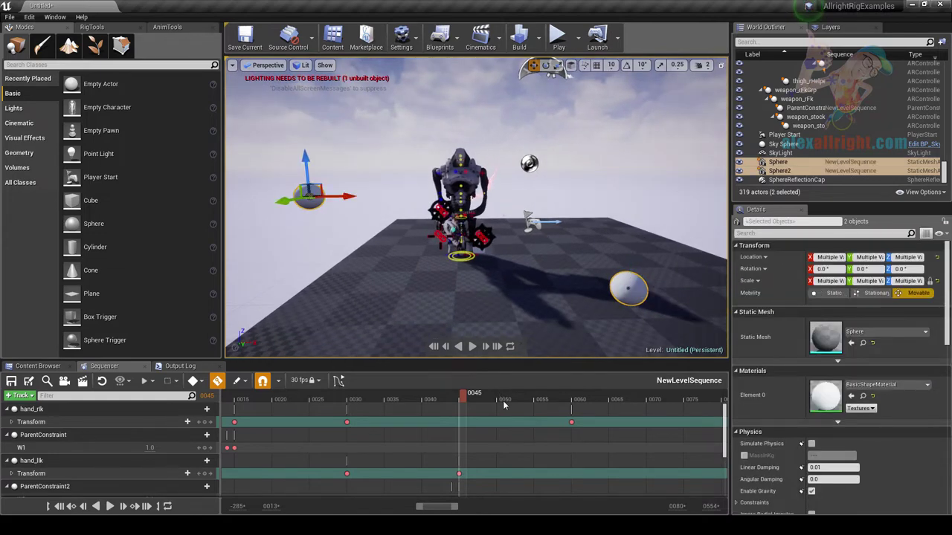
Enlarge the sequencer and, at frame 75, move the sphere on the floor along X to about -263, keying its transform.
{"action": "left_click_drag", "start_coordinate": [498, 361], "coordinate": [488, 307]}
{"action": "scroll", "coordinate": [489, 379], "scroll_direction": "down", "scroll_amount": 2}
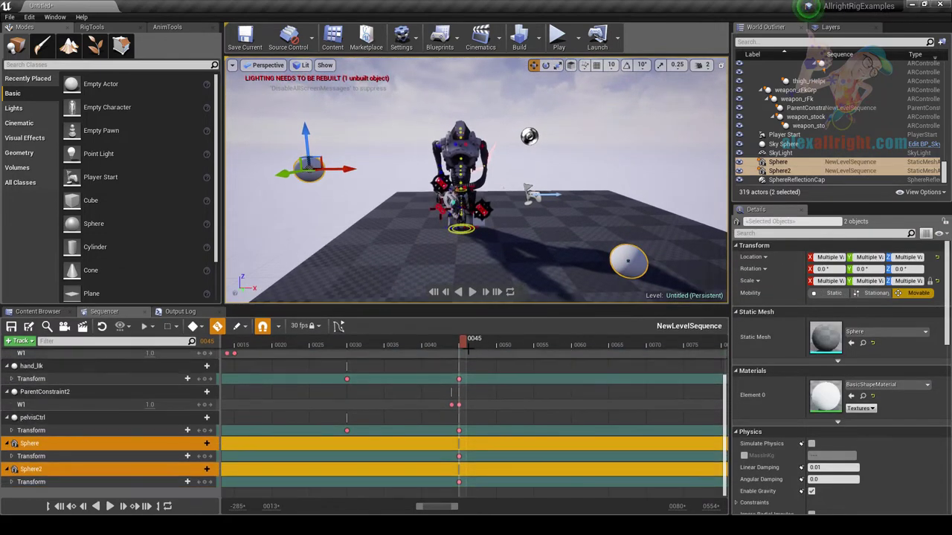
{"action": "left_click_drag", "start_coordinate": [459, 344], "coordinate": [366, 349]}
{"action": "key", "text": "space"}
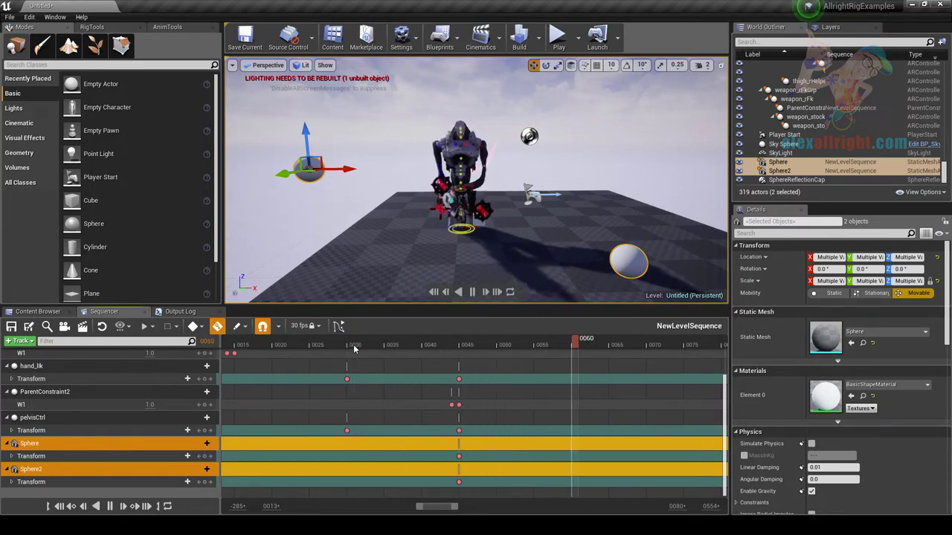
{"action": "left_click", "coordinate": [650, 273]}
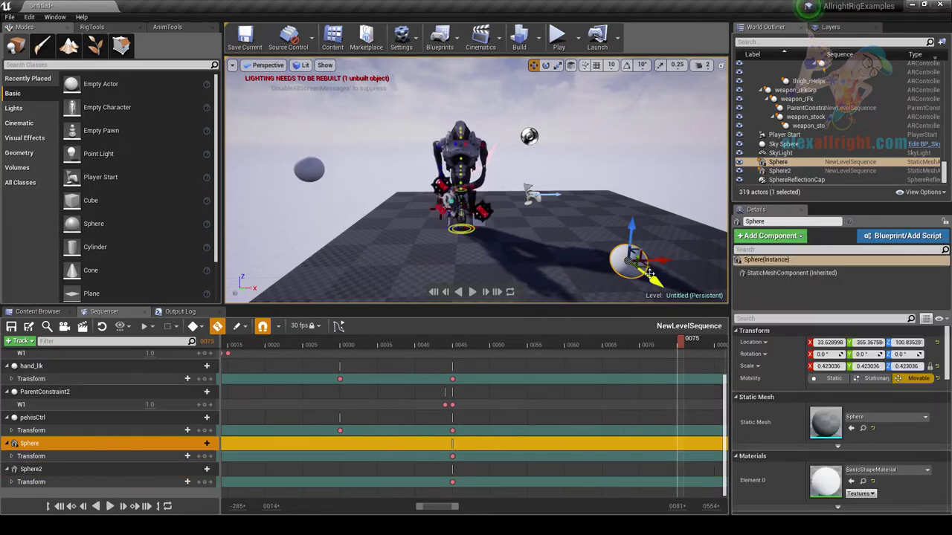
{"action": "left_click_drag", "start_coordinate": [664, 261], "coordinate": [435, 266]}
Move Sphere2 along X to about 59 at frame 75 and raise it slightly, keying its transform.
{"action": "left_click", "coordinate": [312, 170]}
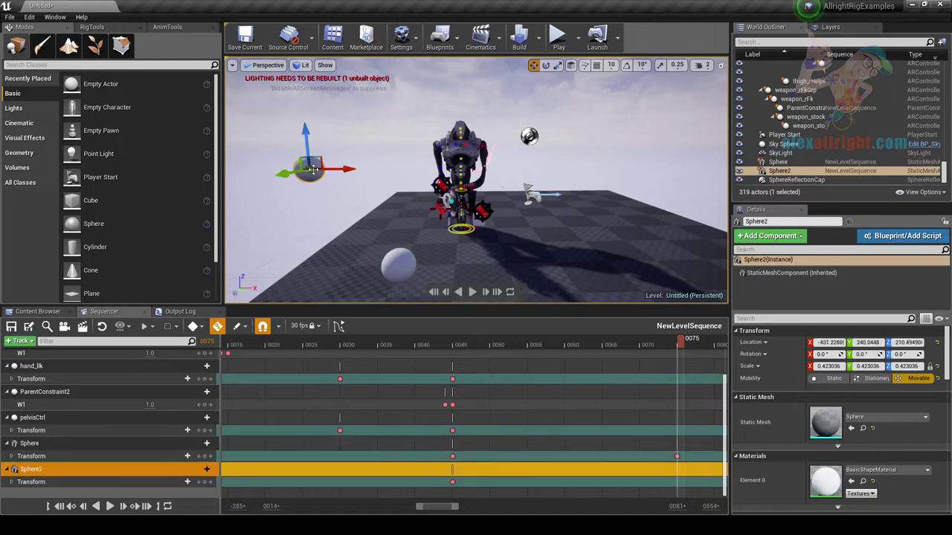
{"action": "left_click_drag", "start_coordinate": [347, 170], "coordinate": [614, 192]}
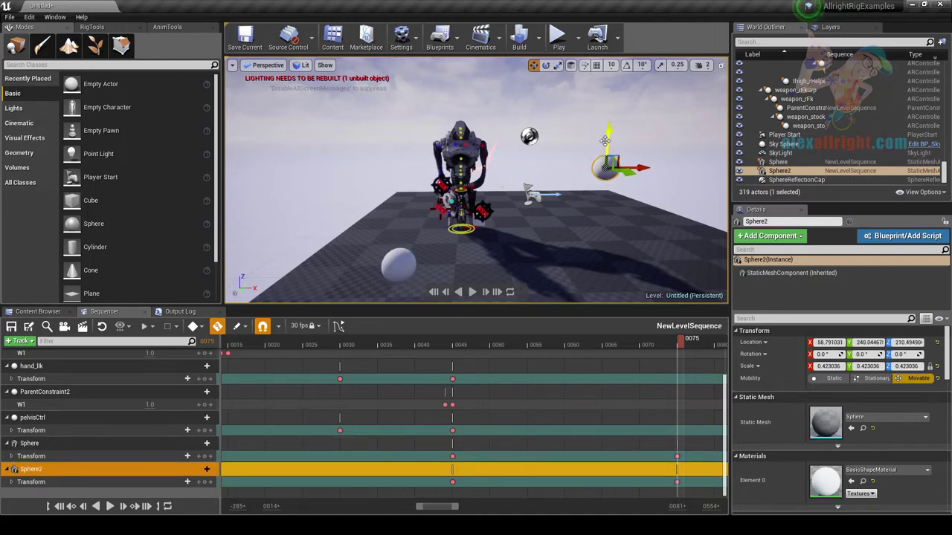
{"action": "left_click_drag", "start_coordinate": [606, 141], "coordinate": [610, 101]}
Set the sequence to frame 55 and select the small cube beside the robot.
{"action": "left_click", "coordinate": [399, 264]}
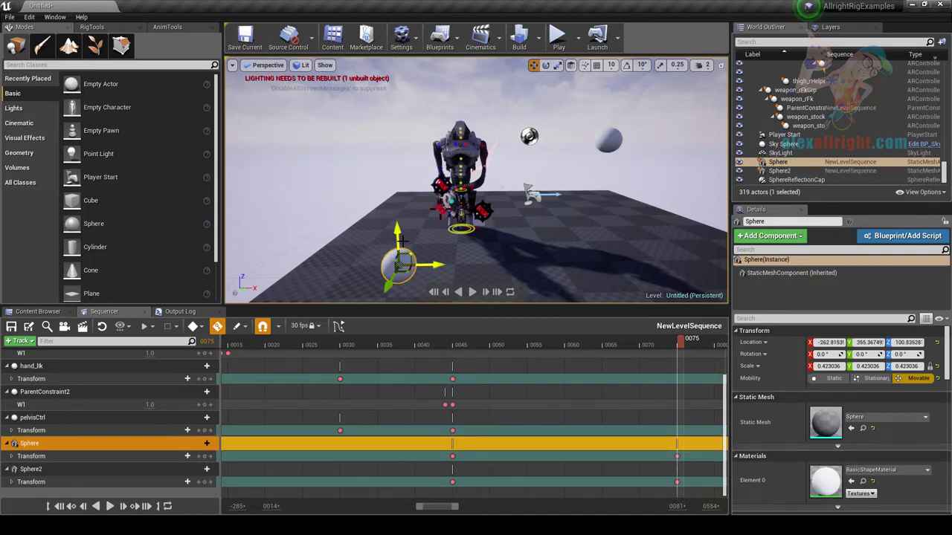
{"action": "left_click_drag", "start_coordinate": [680, 340], "coordinate": [530, 359]}
{"action": "right_click_drag", "start_coordinate": [540, 262], "coordinate": [595, 290]}
{"action": "left_click", "coordinate": [514, 206]}
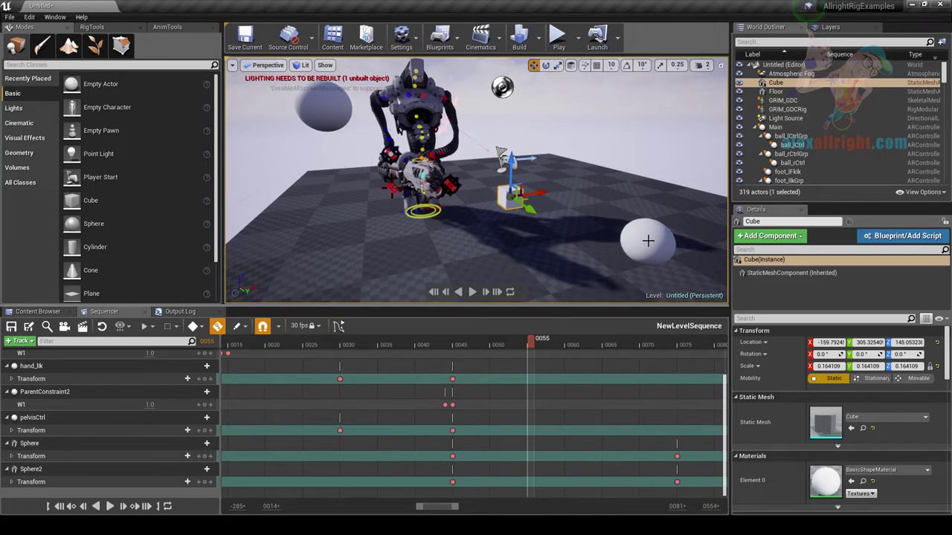
Place a new sphere in the level and copy the cube's location onto it.
{"action": "right_click_drag", "start_coordinate": [587, 209], "coordinate": [473, 209]}
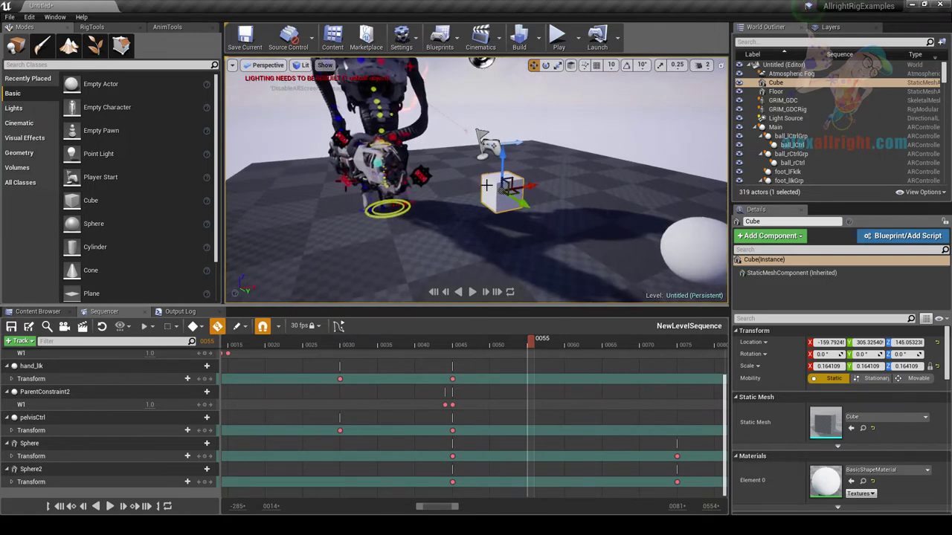
{"action": "left_click_drag", "start_coordinate": [91, 224], "coordinate": [508, 256]}
{"action": "left_click", "coordinate": [512, 192]}
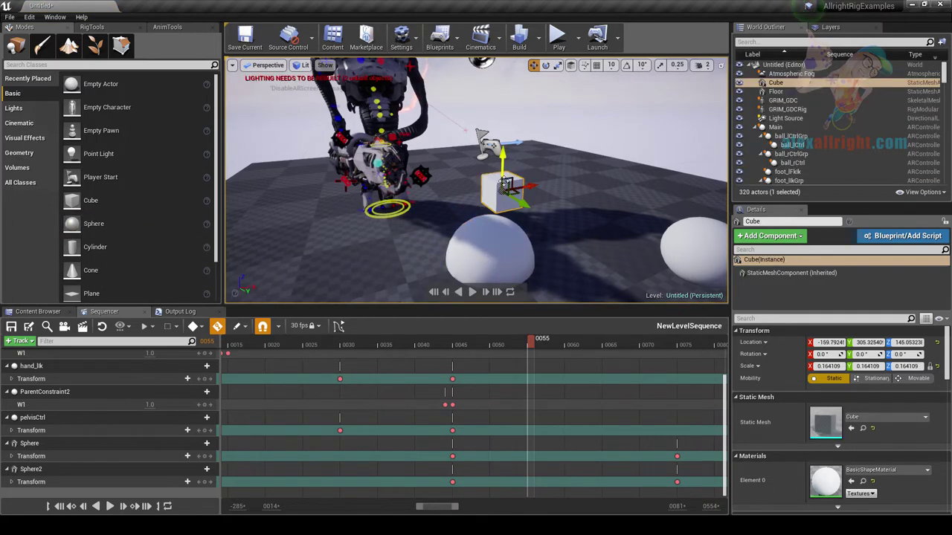
{"action": "left_click", "coordinate": [495, 249]}
{"action": "right_click", "coordinate": [796, 341]}
{"action": "left_click", "coordinate": [810, 347]}
{"action": "left_click", "coordinate": [512, 191]}
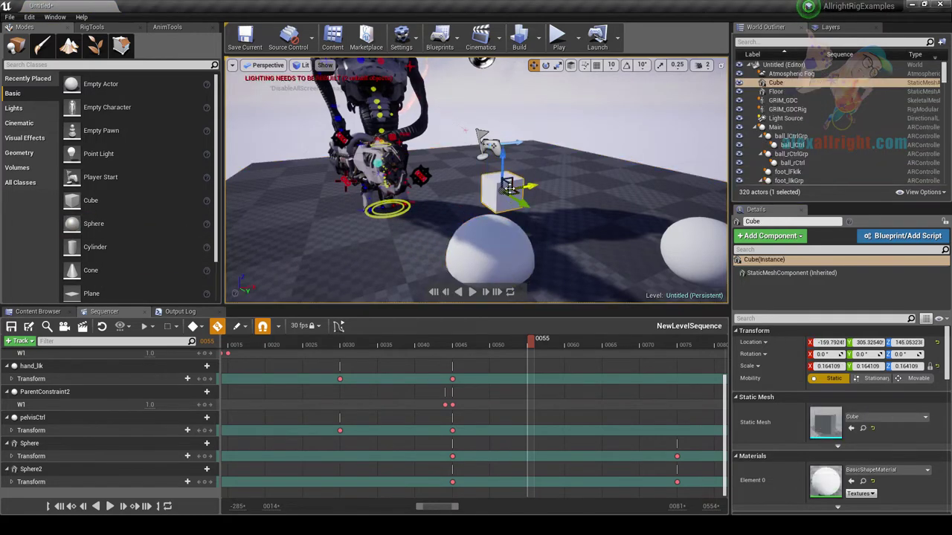
{"action": "key", "text": "ctrl+z"}
{"action": "right_click", "coordinate": [784, 345]}
{"action": "left_click", "coordinate": [795, 362]}
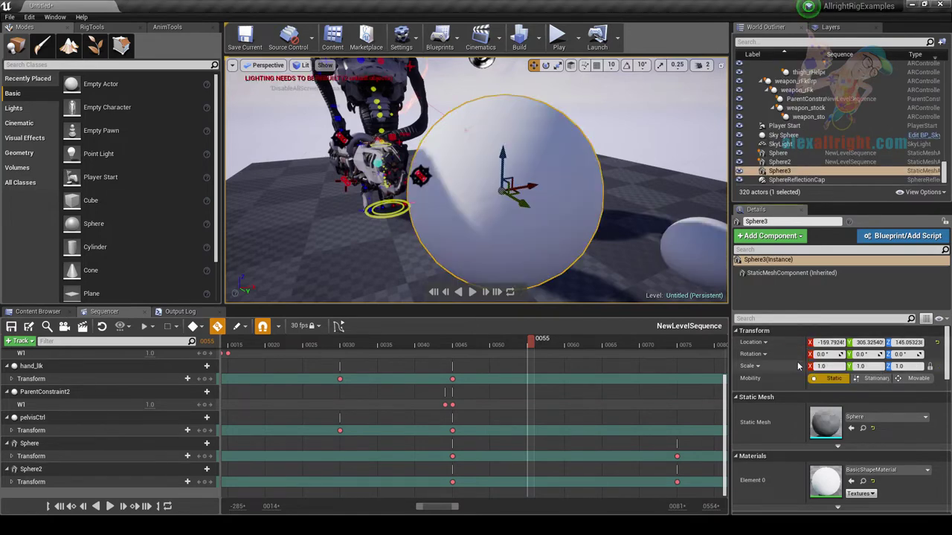
Scale the new sphere down uniformly to about 0.21 so it fits around the cube.
{"action": "right_click_drag", "start_coordinate": [638, 206], "coordinate": [633, 180]}
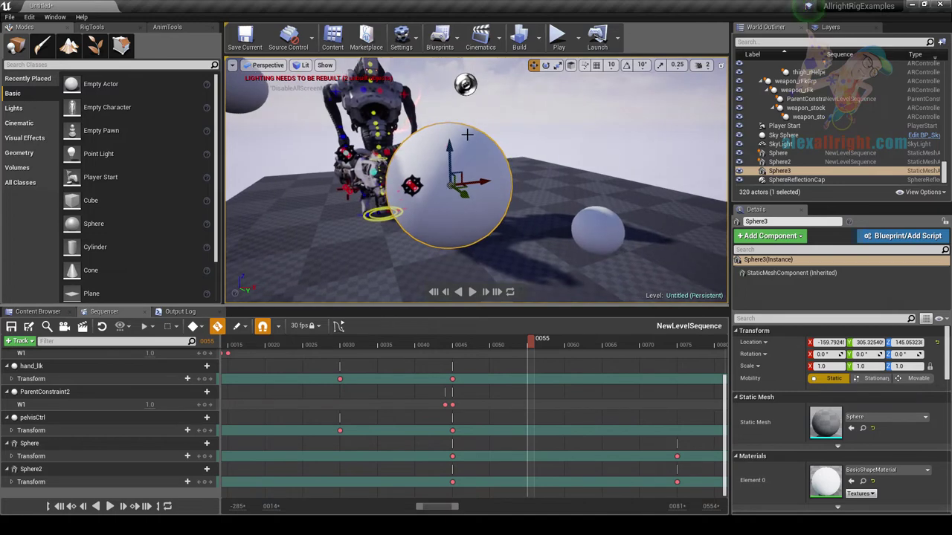
{"action": "left_click_drag", "start_coordinate": [450, 192], "coordinate": [437, 246]}
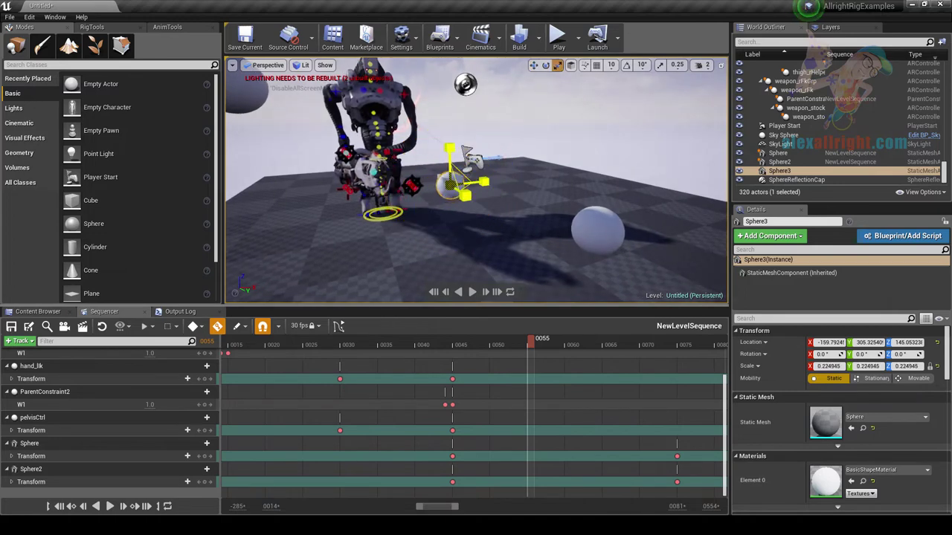
{"action": "key", "text": "f"}
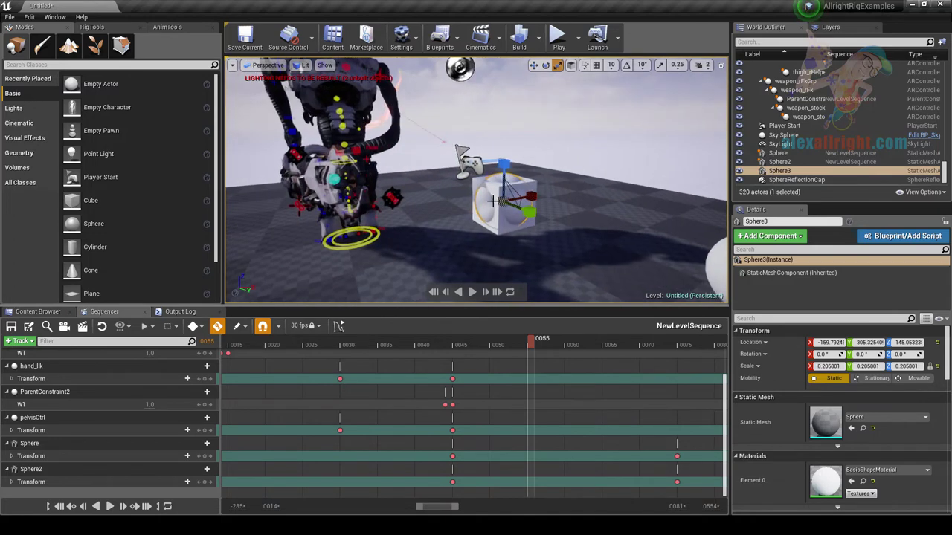
{"action": "right_click_drag", "start_coordinate": [558, 240], "coordinate": [521, 228]}
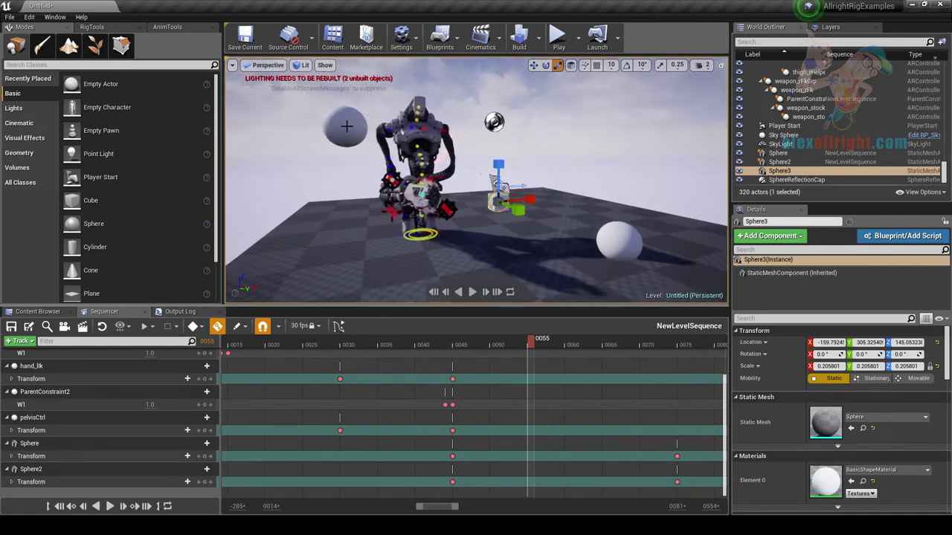
{"action": "scroll", "coordinate": [579, 186], "scroll_direction": "up", "scroll_amount": 4}
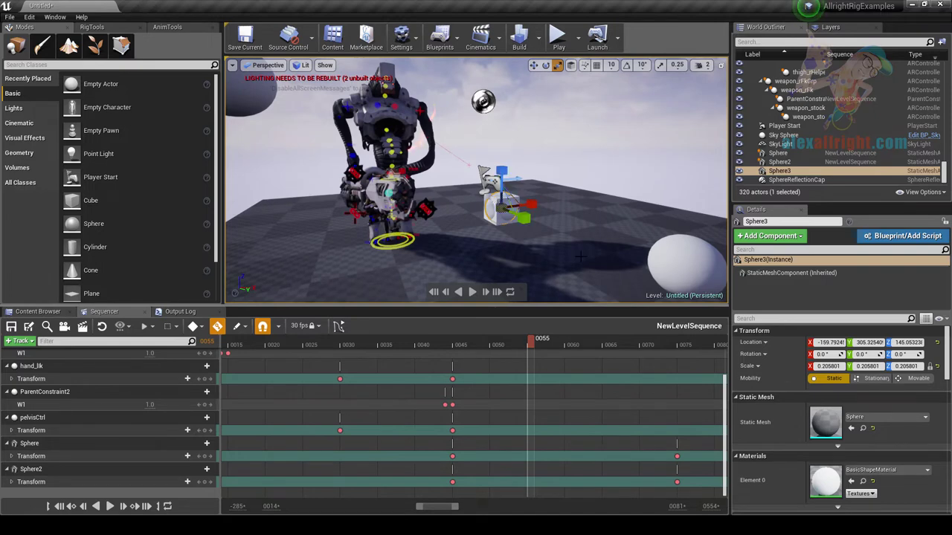
{"action": "scroll", "coordinate": [521, 201], "scroll_direction": "up", "scroll_amount": 3}
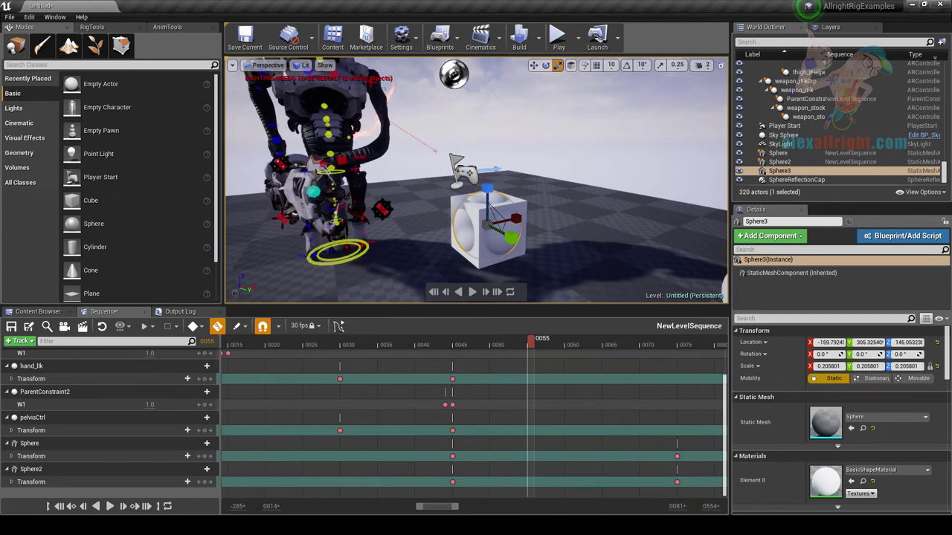
{"action": "scroll", "coordinate": [610, 199], "scroll_direction": "down", "scroll_amount": 4}
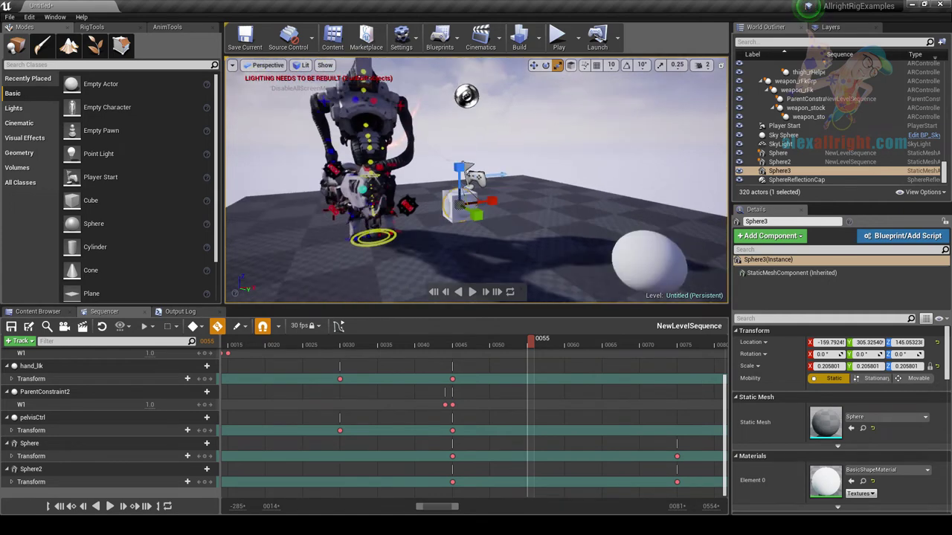
Select the three spheres with the cube last and apply a Point constraint to the cube.
{"action": "left_click", "coordinate": [606, 236], "text": "ctrl"}
{"action": "left_click", "coordinate": [259, 97], "text": "ctrl"}
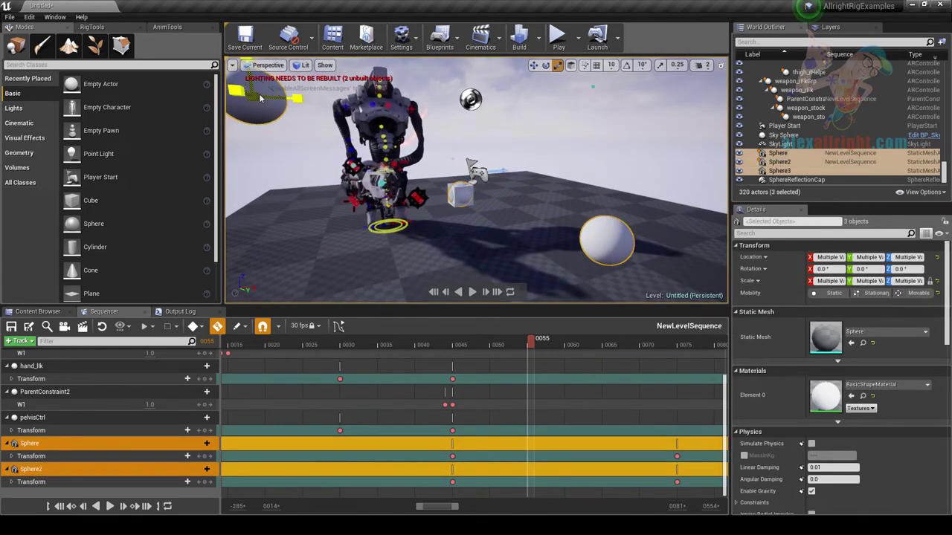
{"action": "mouse_move", "coordinate": [260, 97]}
{"action": "right_mouse_down"}
{"action": "mouse_move", "coordinate": [245, 94]}
{"action": "mouse_move", "coordinate": [260, 113]}
{"action": "right_mouse_up"}
{"action": "key", "text": "w"}
{"action": "scroll", "coordinate": [512, 180], "scroll_direction": "up", "scroll_amount": 2}
{"action": "left_click", "coordinate": [512, 180], "text": "ctrl"}
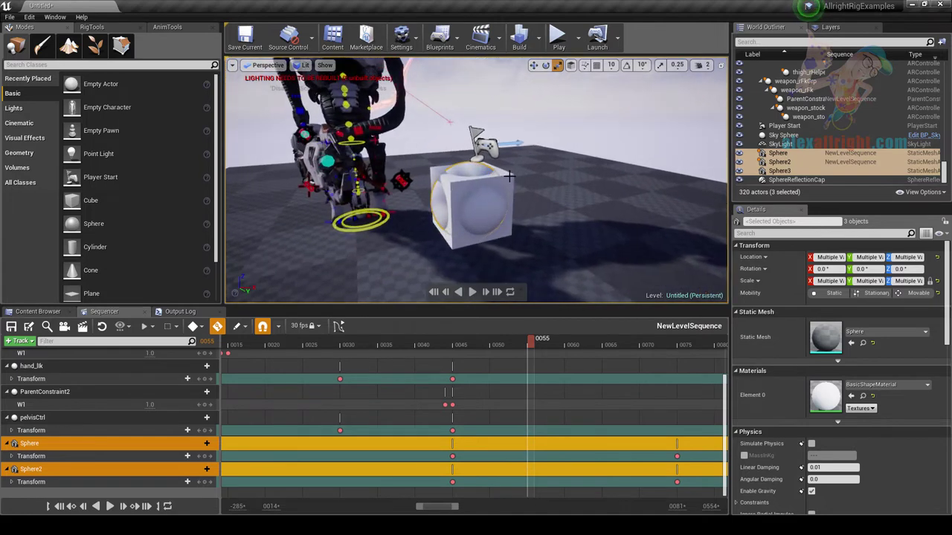
{"action": "left_click", "coordinate": [165, 28]}
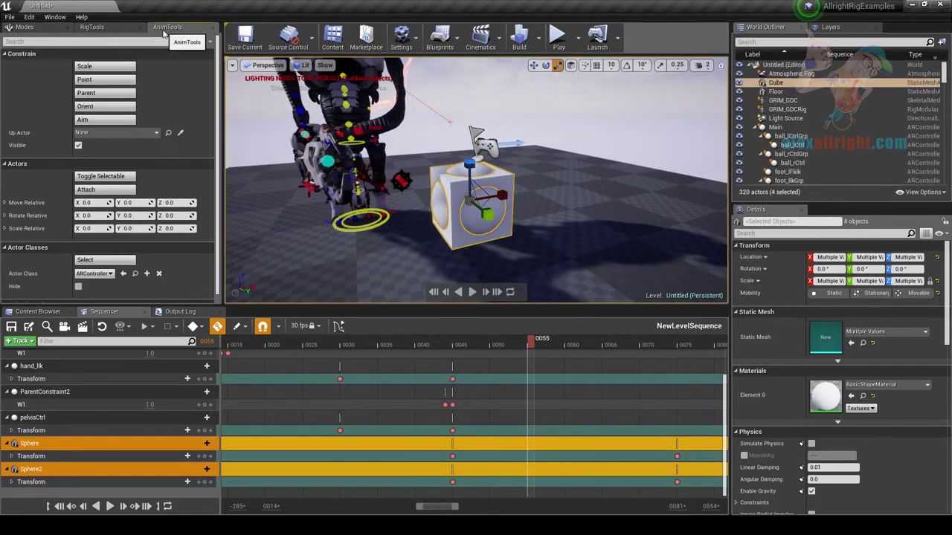
{"action": "left_click", "coordinate": [105, 79]}
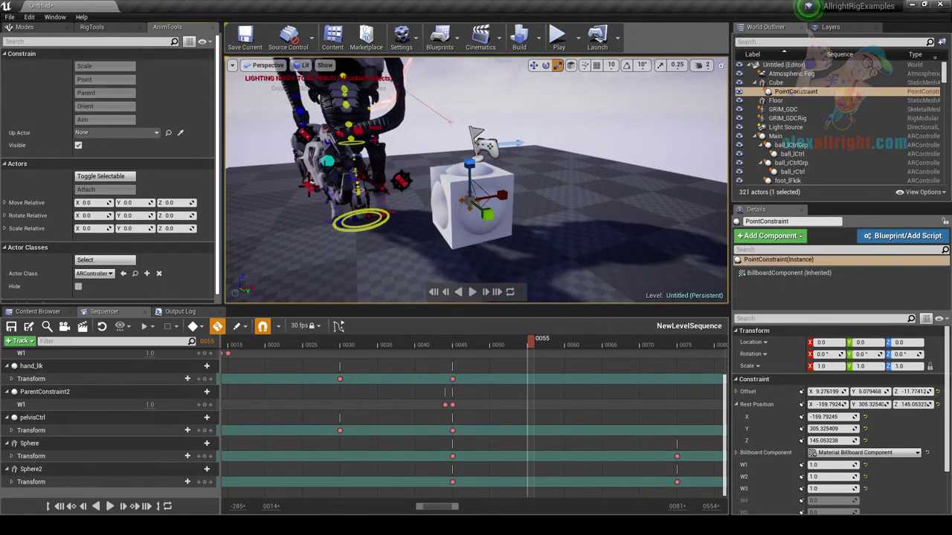
Scrub the sequence to frame 64 and select the spheres in turn to examine how they drive the cube's position.
{"action": "right_click_drag", "start_coordinate": [557, 189], "coordinate": [520, 165]}
{"action": "left_click_drag", "start_coordinate": [552, 341], "coordinate": [602, 363]}
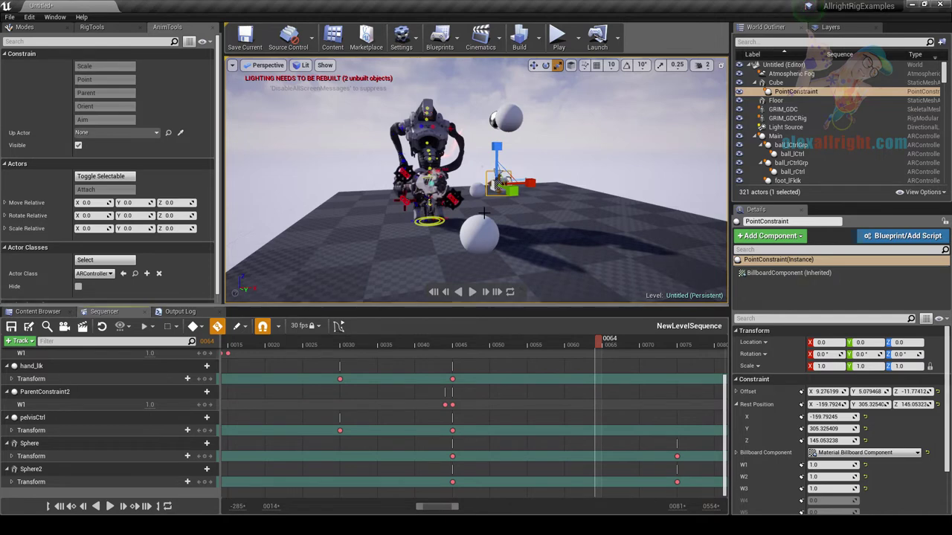
{"action": "left_click", "coordinate": [478, 194]}
{"action": "left_click", "coordinate": [476, 235]}
{"action": "left_click", "coordinate": [507, 119]}
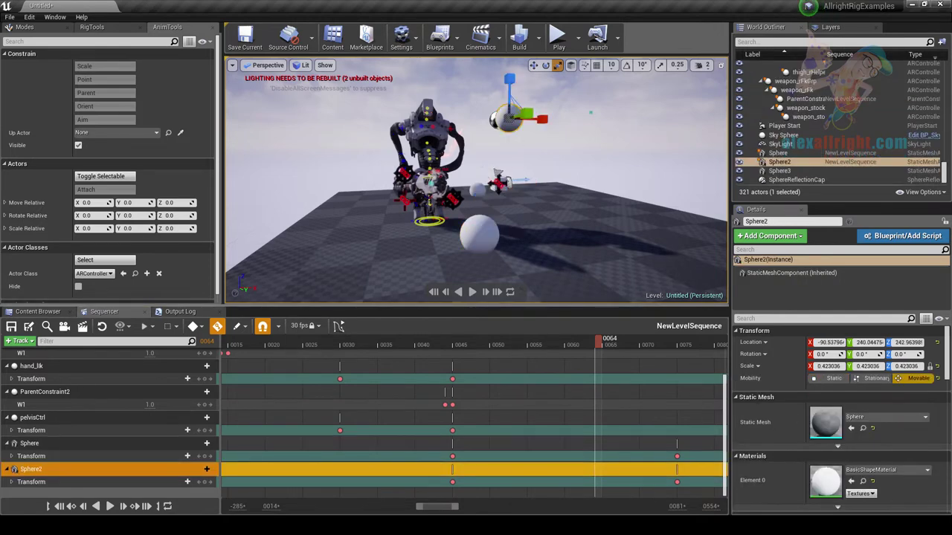
{"action": "left_click", "coordinate": [479, 235]}
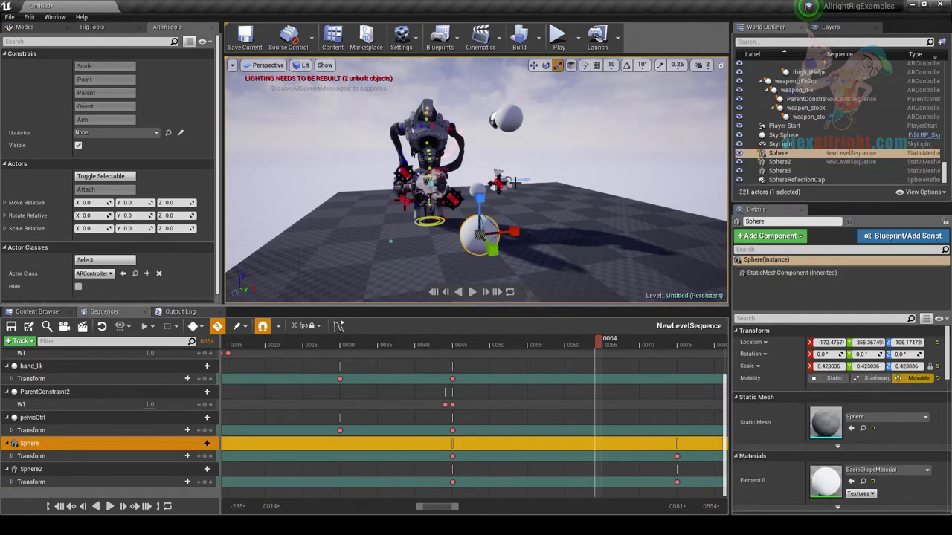
At frame 45, set the cube's PointConstraint weights W2 and W3 to 0.
{"action": "left_click", "coordinate": [492, 183]}
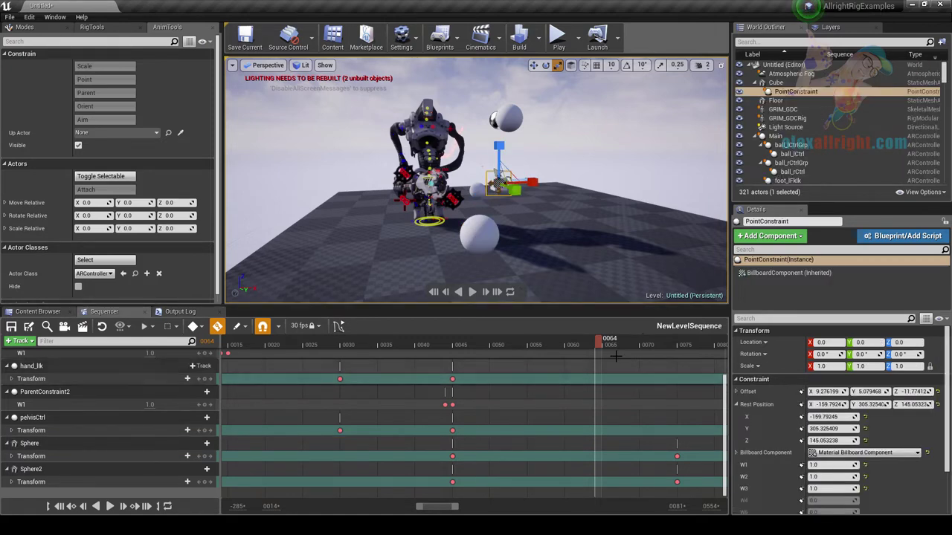
{"action": "left_click_drag", "start_coordinate": [601, 344], "coordinate": [458, 352]}
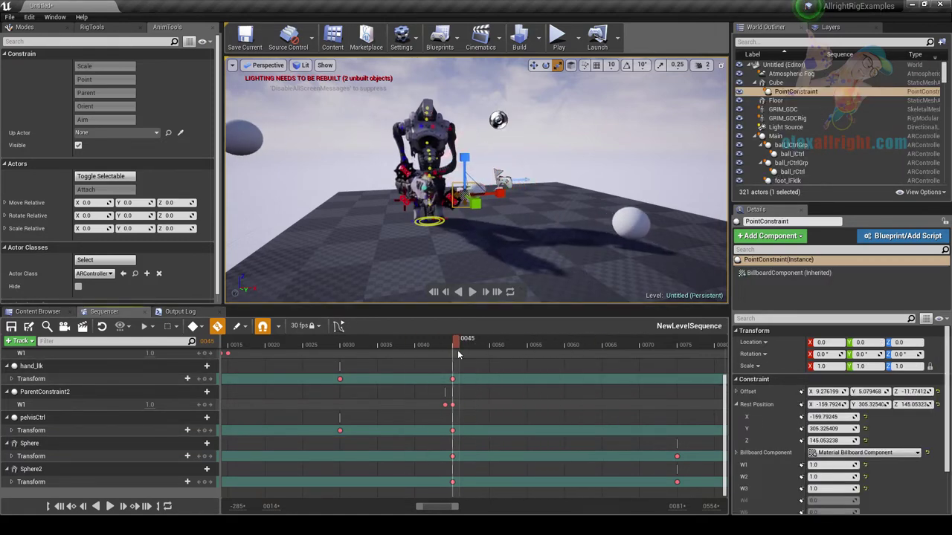
{"action": "scroll", "coordinate": [755, 424], "scroll_direction": "down", "scroll_amount": 2}
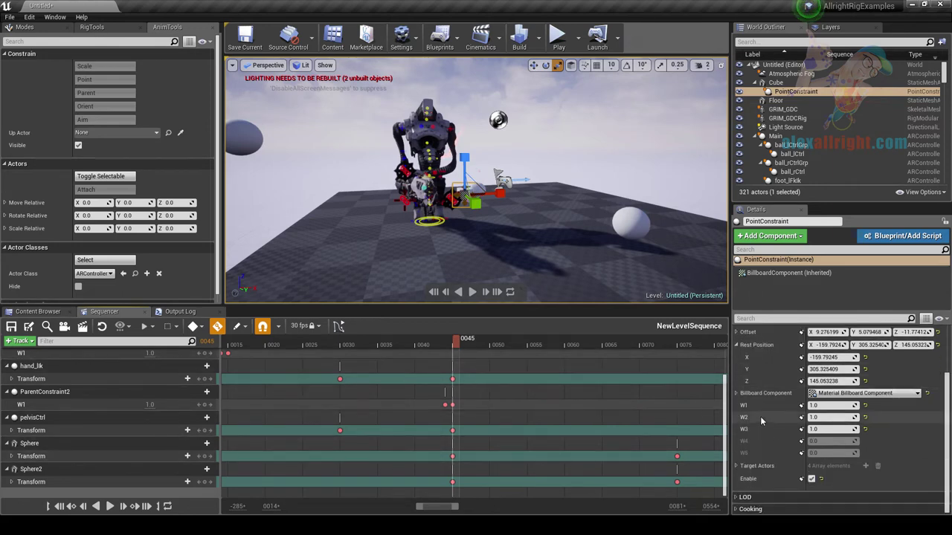
{"action": "left_click", "coordinate": [827, 418]}
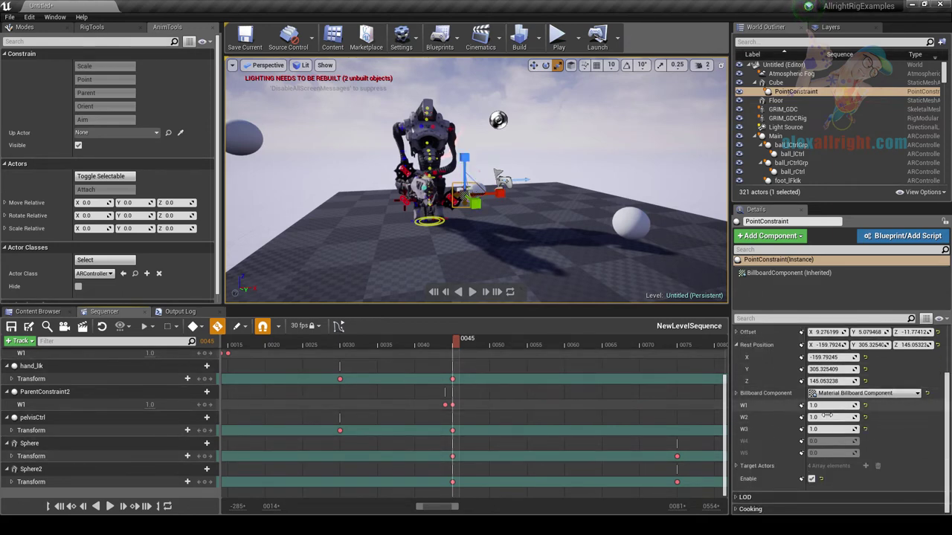
{"action": "type", "text": "0"}
{"action": "key", "text": "Tab"}
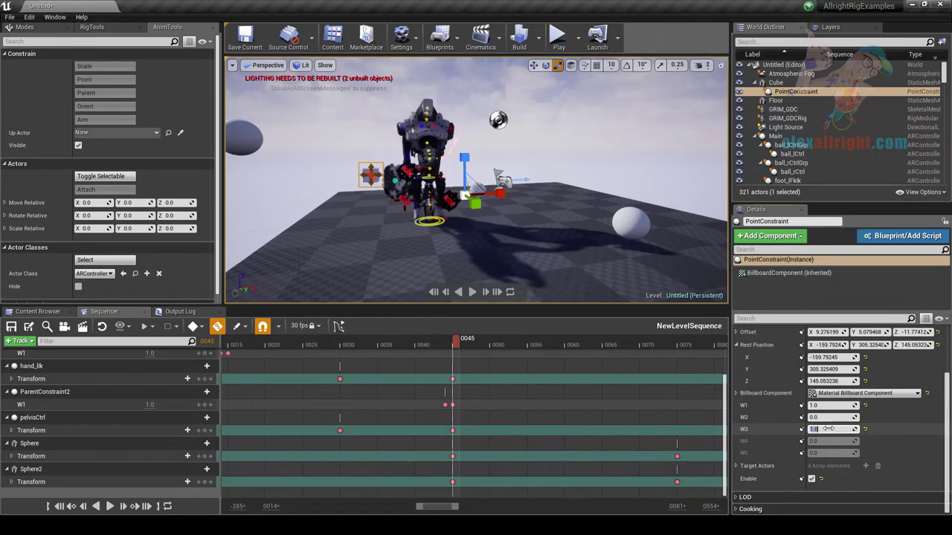
{"action": "type", "text": "0"}
{"action": "key", "text": "Return"}
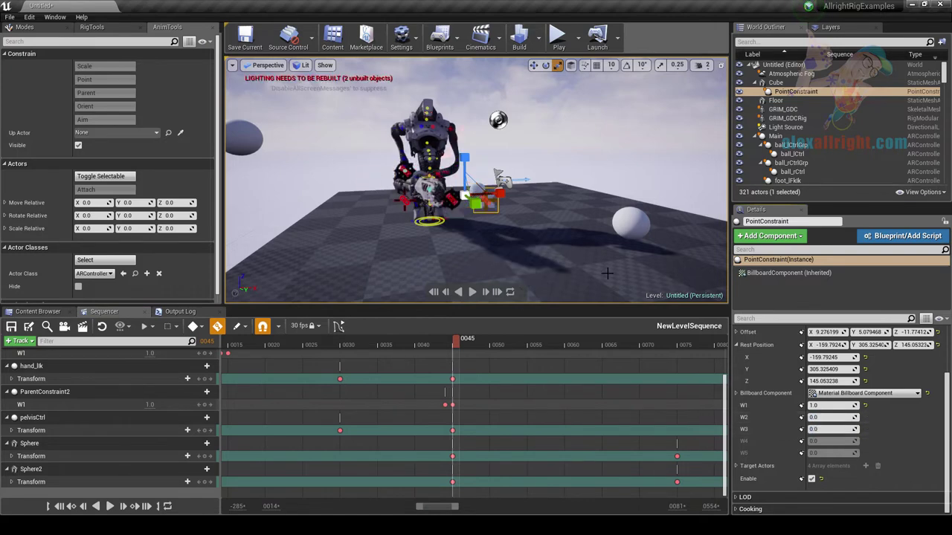
Try moving the small sphere to check whether the cube follows it, and reselect the point constraint.
{"action": "right_click_drag", "start_coordinate": [587, 221], "coordinate": [558, 192]}
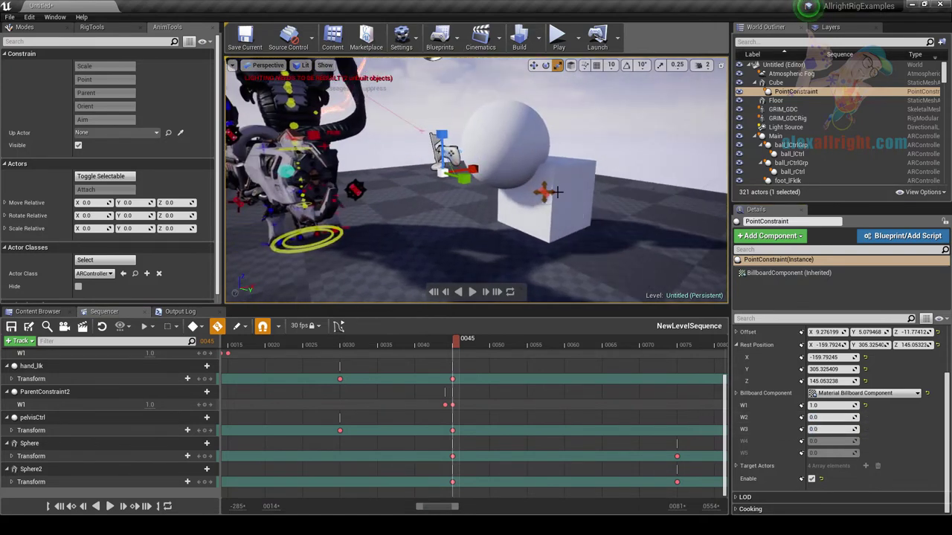
{"action": "left_click", "coordinate": [500, 134]}
{"action": "key", "text": "w"}
{"action": "left_click_drag", "start_coordinate": [502, 147], "coordinate": [512, 122]}
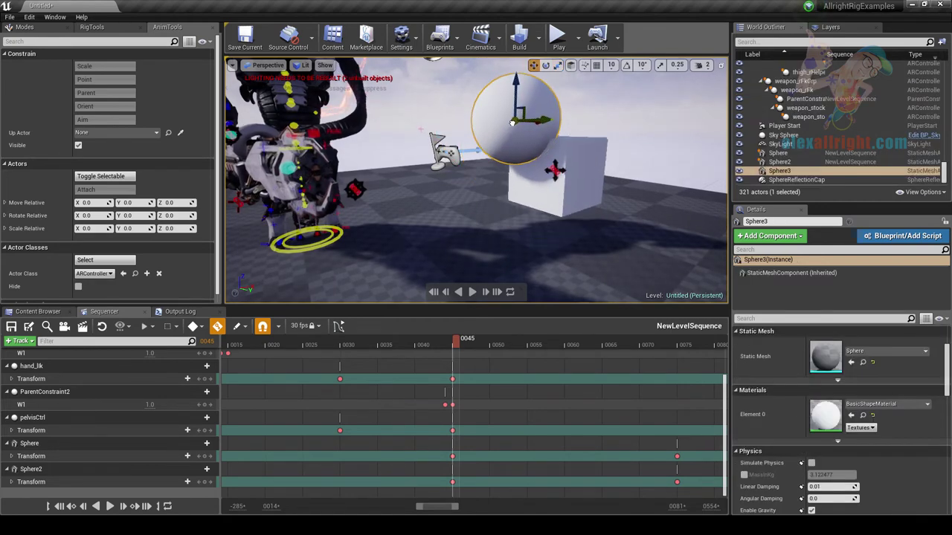
{"action": "right_click_drag", "start_coordinate": [512, 123], "coordinate": [504, 114]}
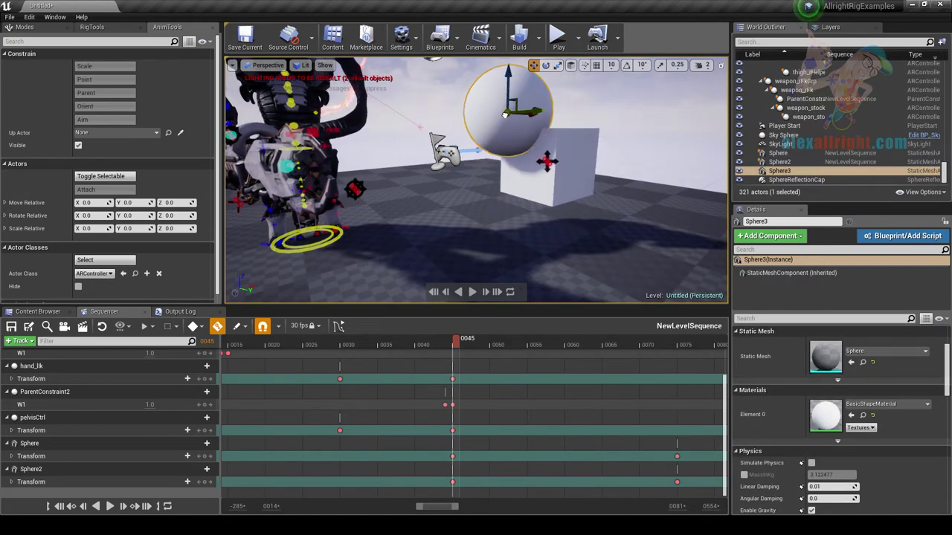
{"action": "left_click", "coordinate": [544, 158]}
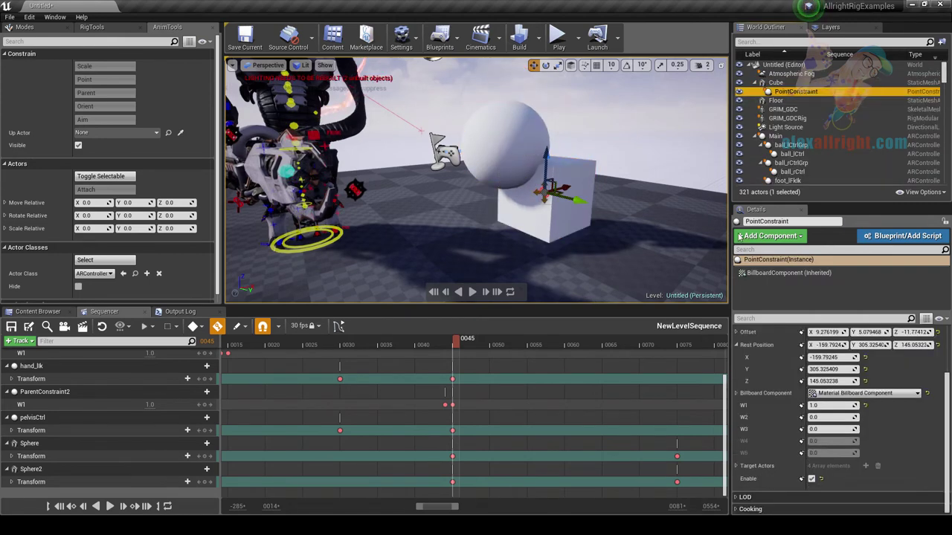
Reset the cube's PointConstraint Offset to its default of 0 on all three axes.
{"action": "scroll", "coordinate": [766, 359], "scroll_direction": "up", "scroll_amount": 1}
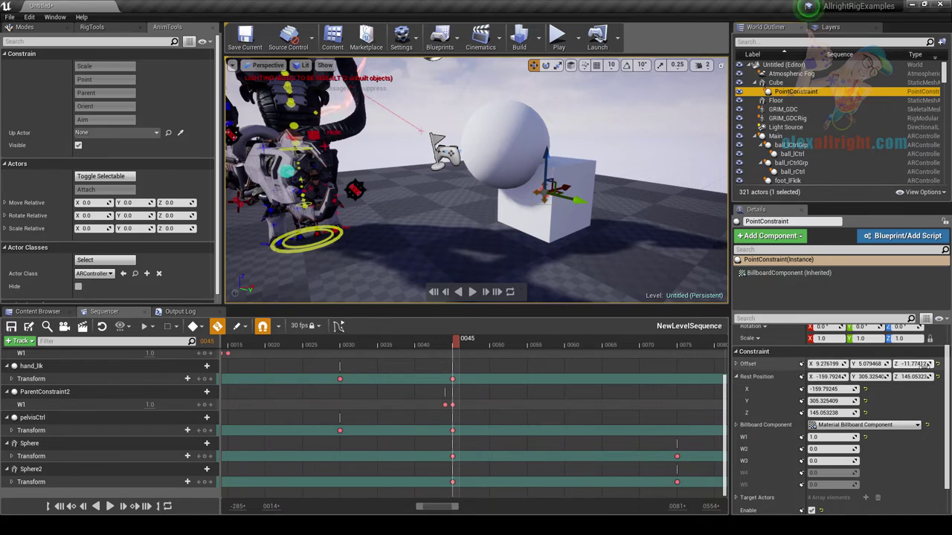
{"action": "mouse_move", "coordinate": [527, 188]}
{"action": "left_mouse_down", "text": "alt"}
{"action": "mouse_move", "coordinate": [424, 187]}
{"action": "mouse_move", "coordinate": [527, 187]}
{"action": "left_mouse_up", "text": "alt"}
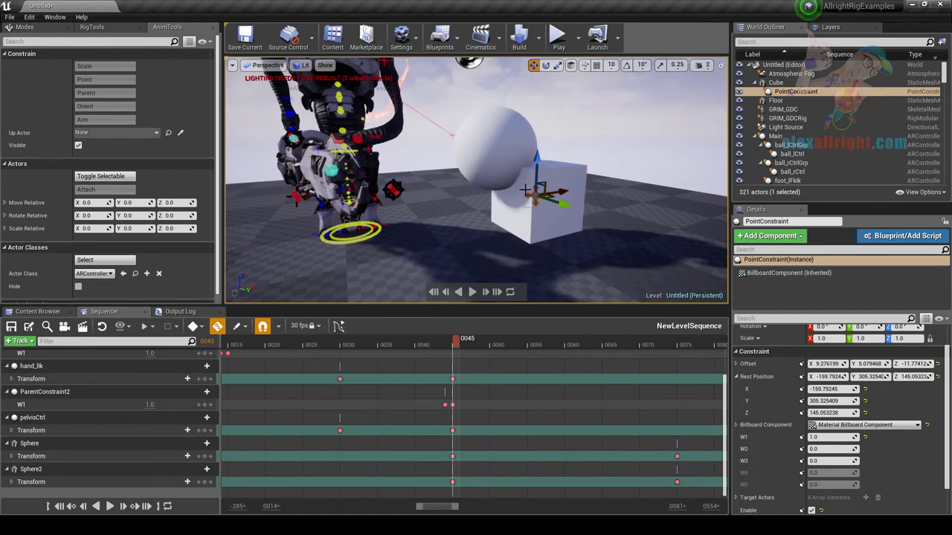
{"action": "left_click", "coordinate": [938, 364]}
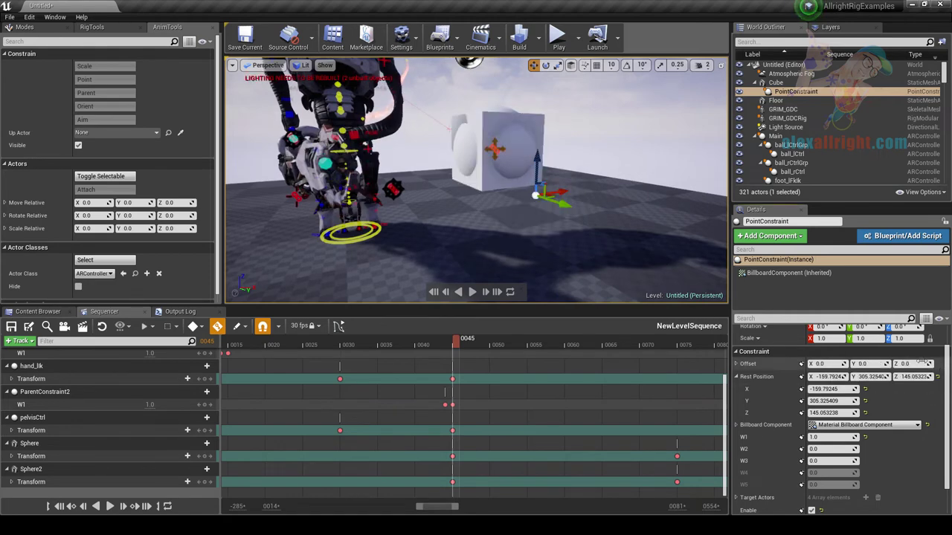
{"action": "left_click_drag", "start_coordinate": [521, 186], "coordinate": [476, 290]}
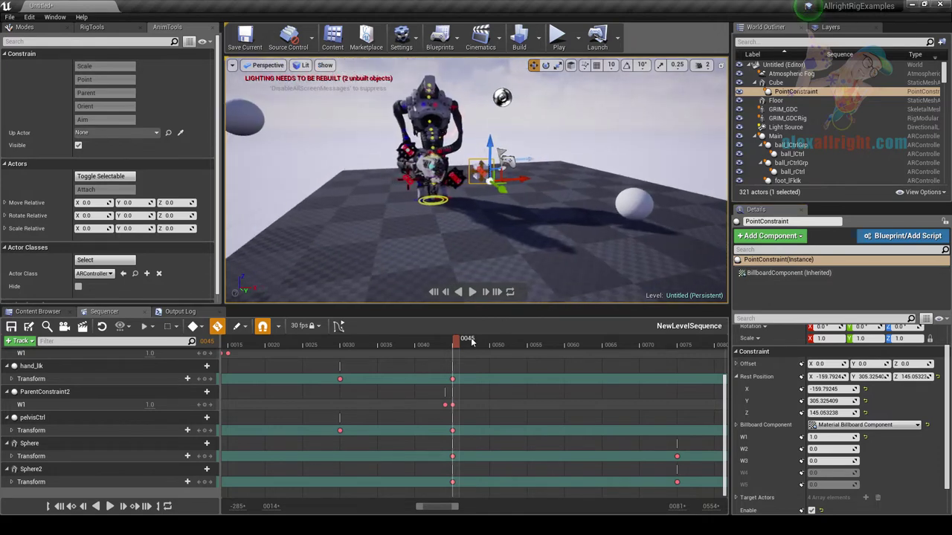
At frame 56, set the PointConstraint weight W1 to 0 and W2 to 1, and key both weights.
{"action": "left_click_drag", "start_coordinate": [456, 343], "coordinate": [539, 353]}
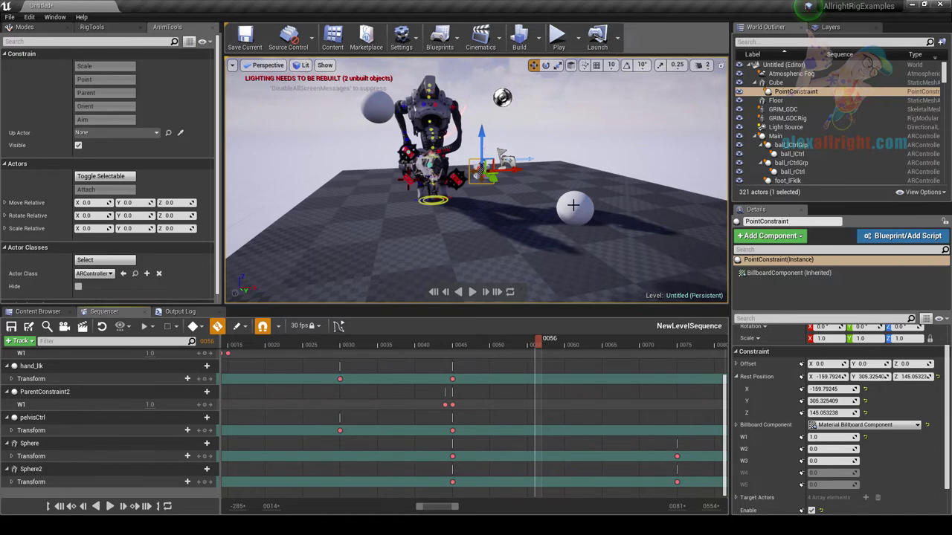
{"action": "scroll", "coordinate": [818, 413], "scroll_direction": "down", "scroll_amount": 2}
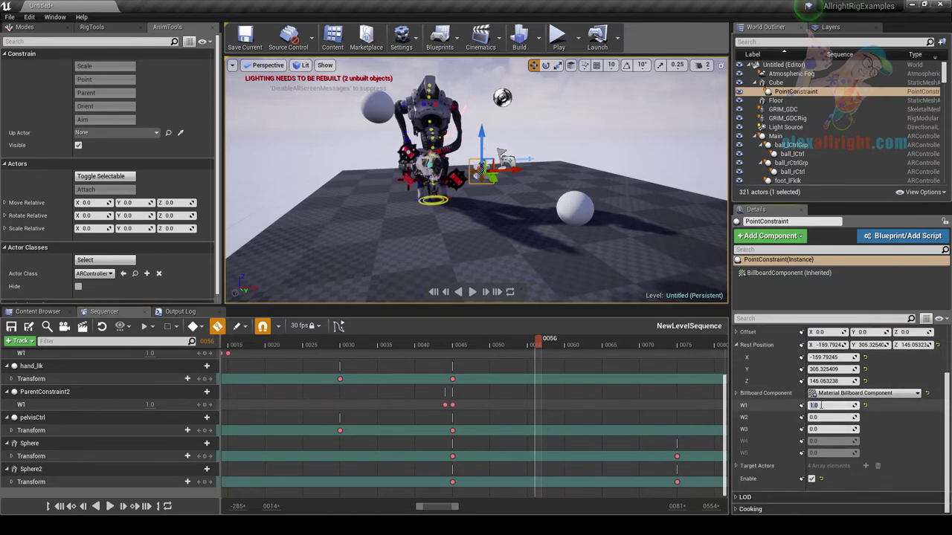
{"action": "type", "text": "0"}
{"action": "type", "text": "1"}
{"action": "key", "text": "Return"}
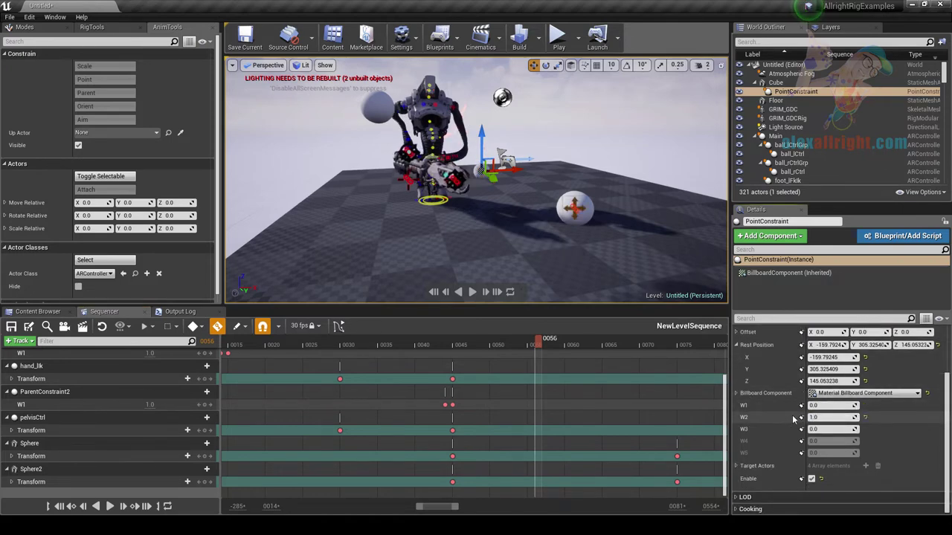
{"action": "left_click", "coordinate": [801, 418]}
{"action": "left_click", "coordinate": [802, 417]}
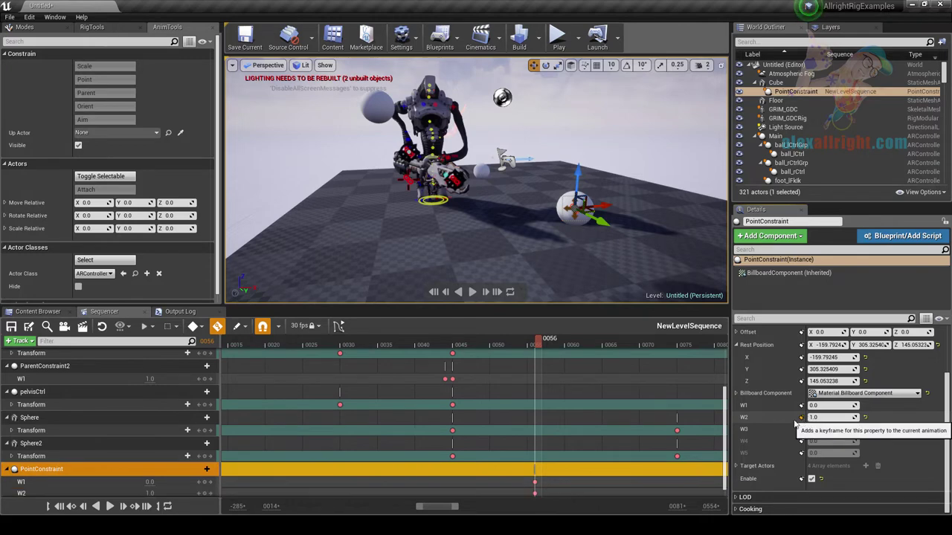
At frame 45, key the PointConstraint with W1 set to 1 and W2 set to 0.
{"action": "scroll", "coordinate": [629, 416], "scroll_direction": "down", "scroll_amount": 1}
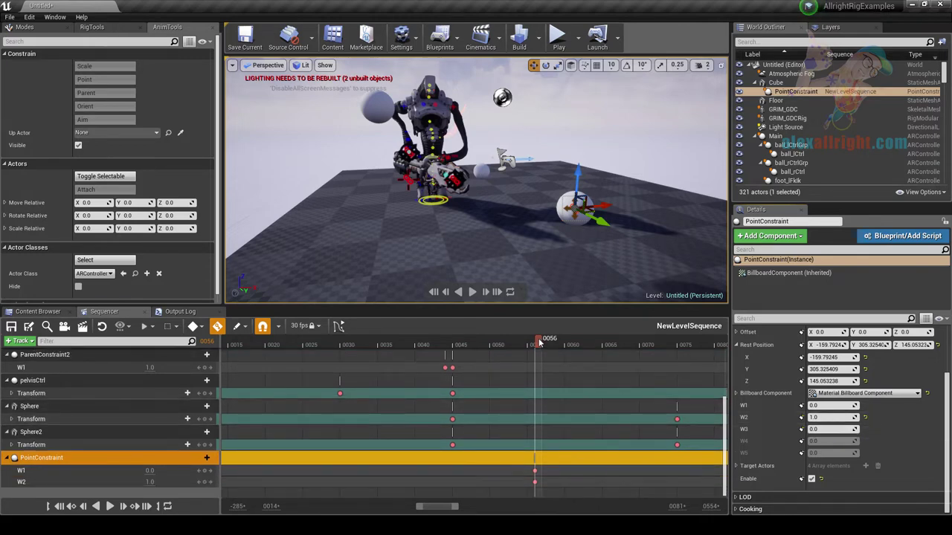
{"action": "left_click_drag", "start_coordinate": [540, 342], "coordinate": [460, 350]}
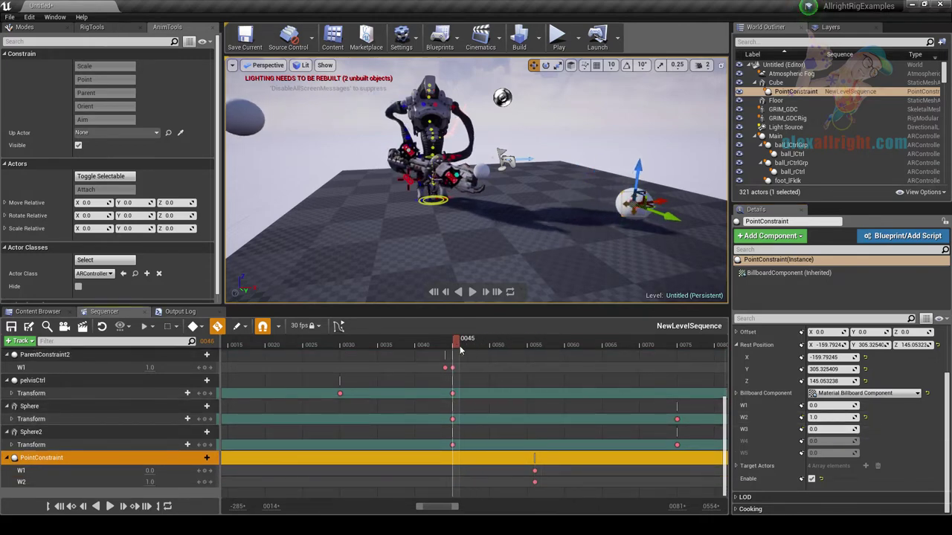
{"action": "left_click", "coordinate": [824, 406]}
{"action": "type", "text": "1"}
{"action": "key", "text": "Tab"}
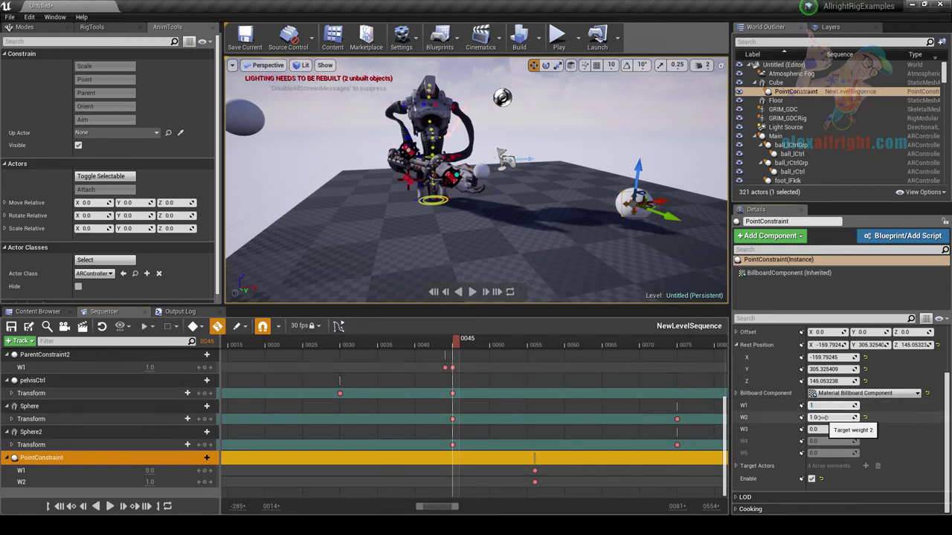
{"action": "type", "text": "0"}
{"action": "key", "text": "Return"}
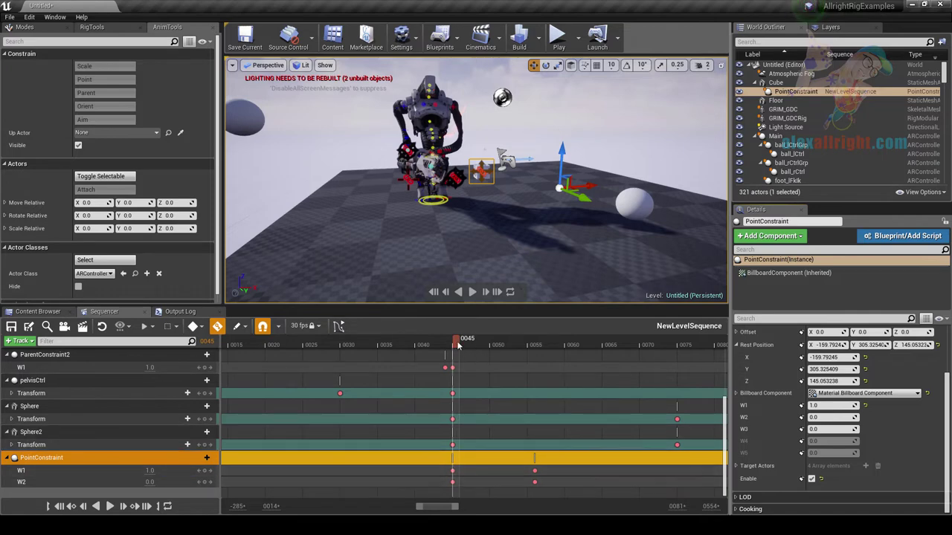
Add keys at frame 62 for the PointConstraint's W1, W2 and W3 without altering the weights.
{"action": "left_click_drag", "start_coordinate": [459, 344], "coordinate": [585, 362]}
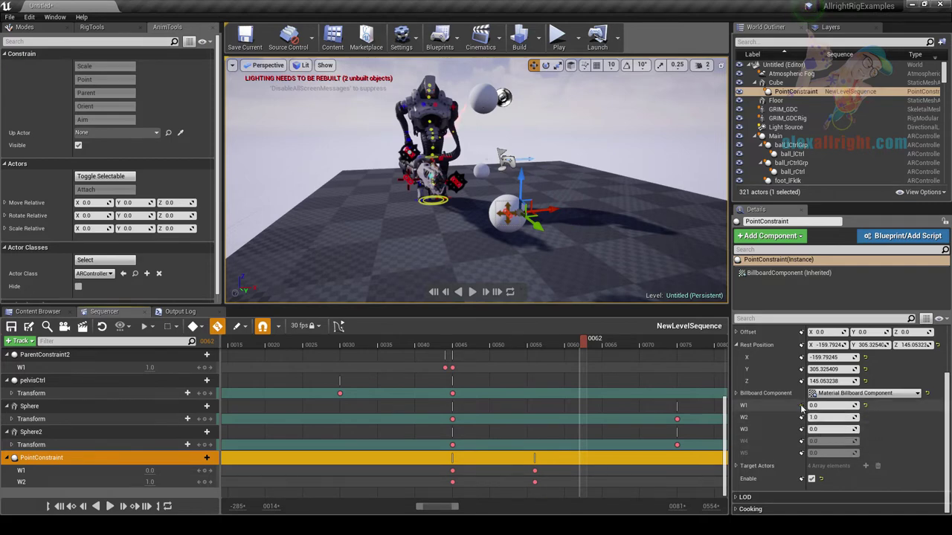
{"action": "left_click", "coordinate": [801, 405]}
{"action": "left_click", "coordinate": [801, 417]}
{"action": "left_click", "coordinate": [801, 430]}
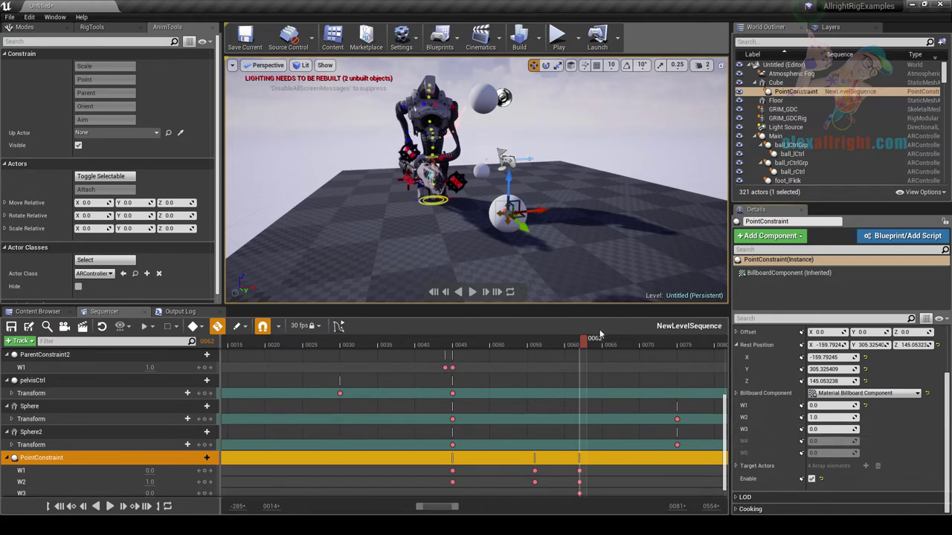
At frame 66, key the PointConstraint with W2 set to 0 and W3 set to 1.
{"action": "left_click_drag", "start_coordinate": [586, 340], "coordinate": [614, 346]}
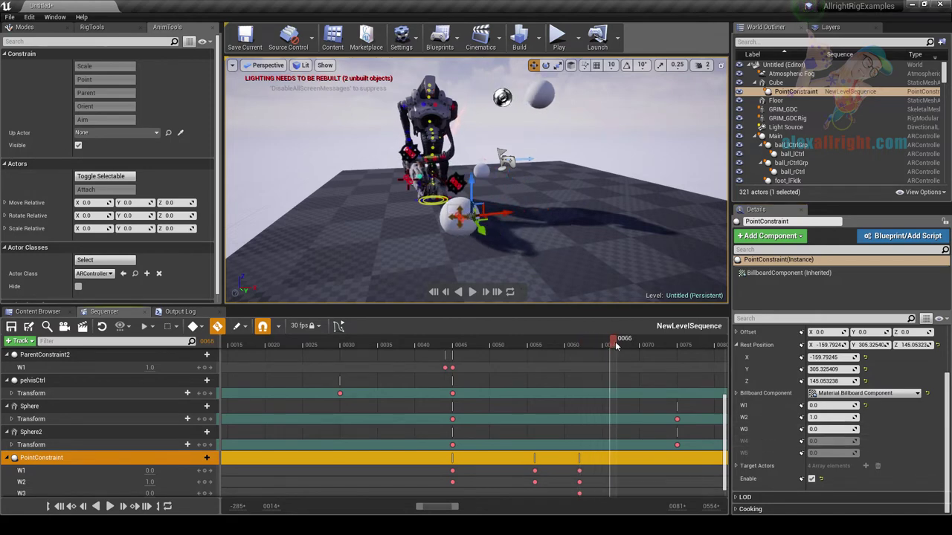
{"action": "left_click", "coordinate": [826, 417]}
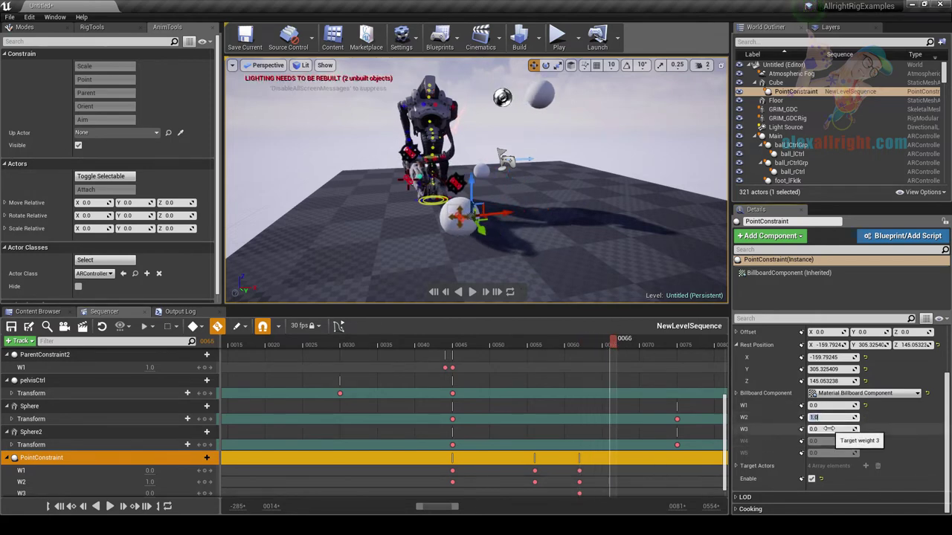
{"action": "type", "text": "0"}
{"action": "left_click", "coordinate": [828, 429]}
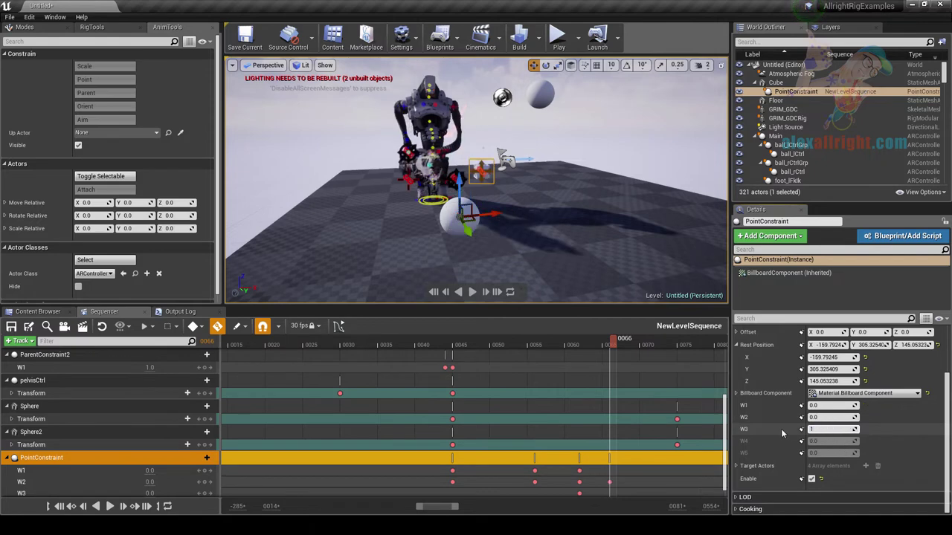
{"action": "type", "text": "1"}
{"action": "key", "text": "Return"}
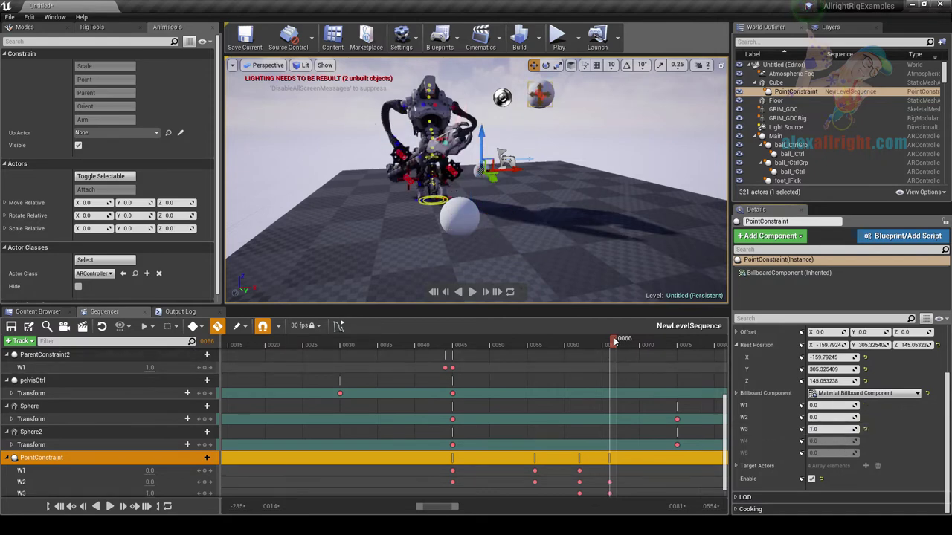
Play the sequence from frame 8 to check how the cube switches between spheres, and return to frame 66.
{"action": "left_click_drag", "start_coordinate": [615, 341], "coordinate": [414, 402]}
{"action": "scroll", "coordinate": [506, 418], "scroll_direction": "down", "scroll_amount": 5, "text": "ctrl"}
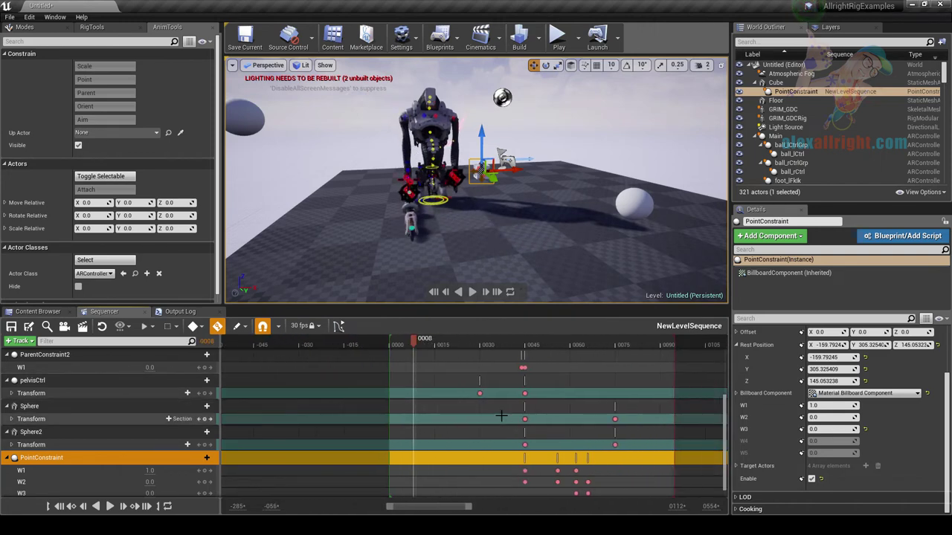
{"action": "left_click", "coordinate": [472, 292]}
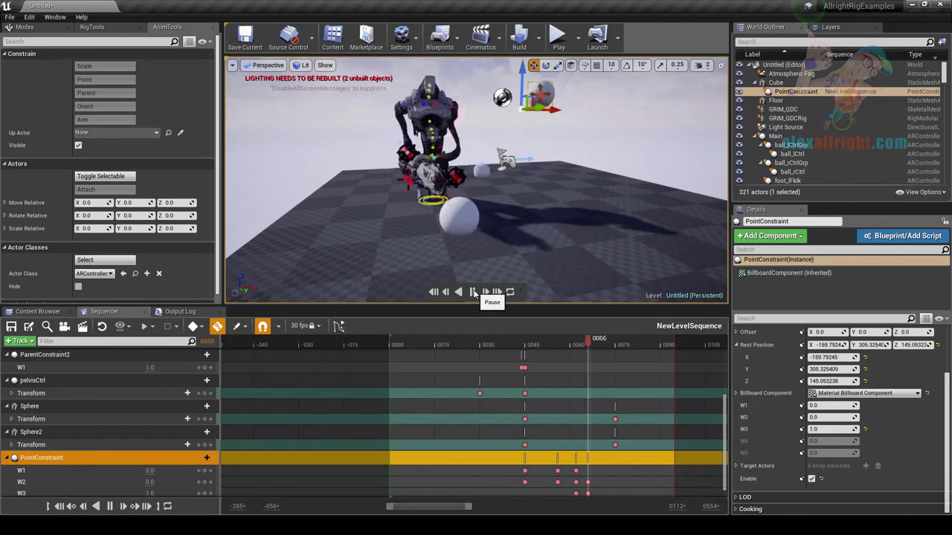
{"action": "left_click", "coordinate": [473, 293]}
{"action": "left_click_drag", "start_coordinate": [625, 347], "coordinate": [590, 351]}
Select Sphere2 and move its last transform key to the end of the sequence range, about frame 95.
{"action": "left_click", "coordinate": [590, 100]}
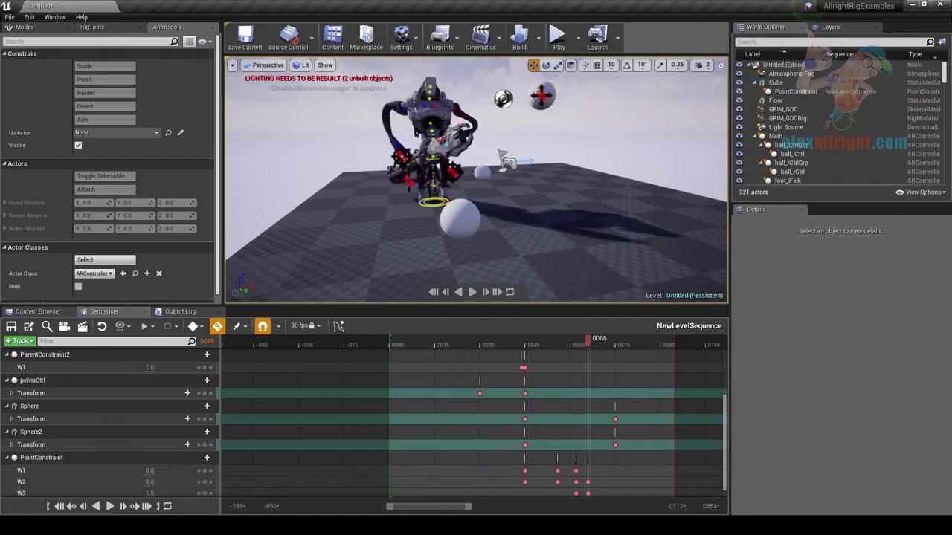
{"action": "right_click_drag", "start_coordinate": [590, 100], "coordinate": [620, 104]}
{"action": "left_click", "coordinate": [600, 121]}
{"action": "scroll", "coordinate": [603, 414], "scroll_direction": "down", "scroll_amount": 2, "text": "ctrl"}
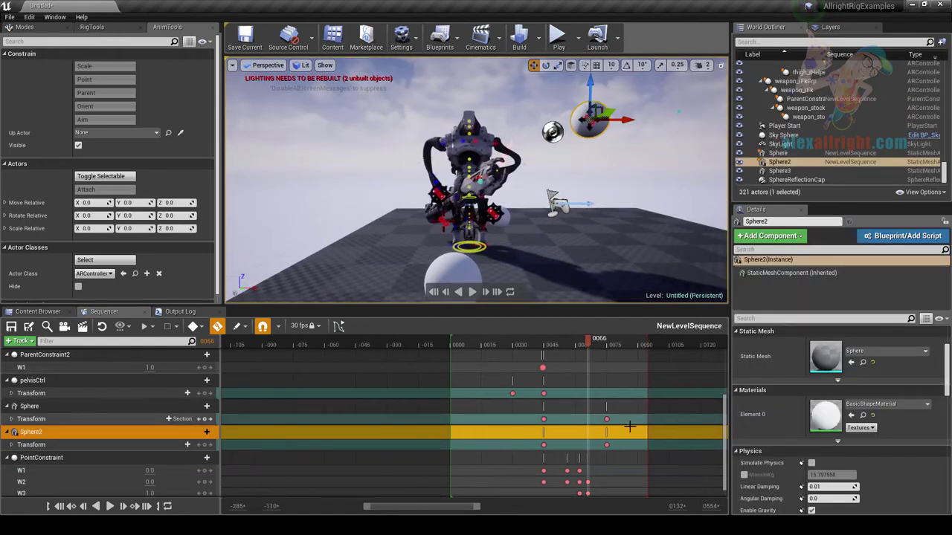
{"action": "right_click_drag", "start_coordinate": [661, 429], "coordinate": [540, 430]}
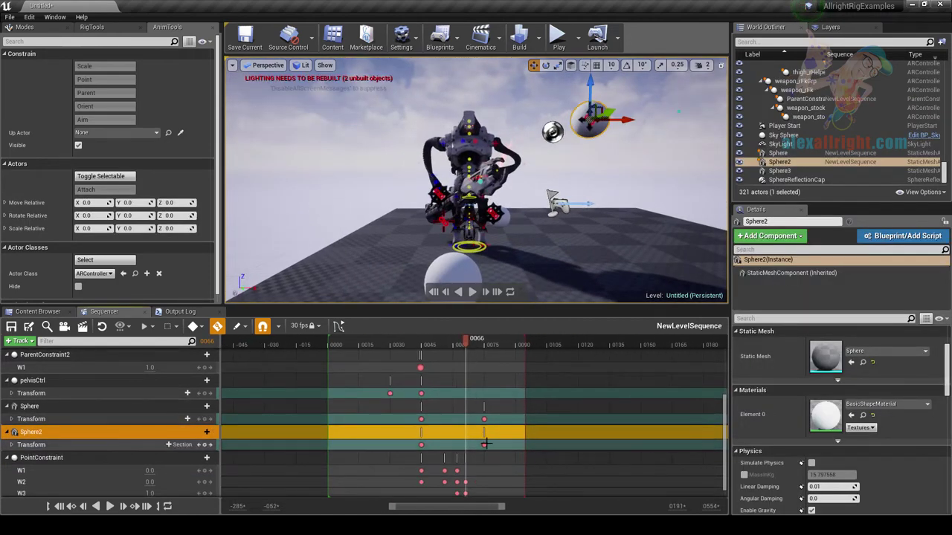
{"action": "left_click_drag", "start_coordinate": [485, 444], "coordinate": [525, 445]}
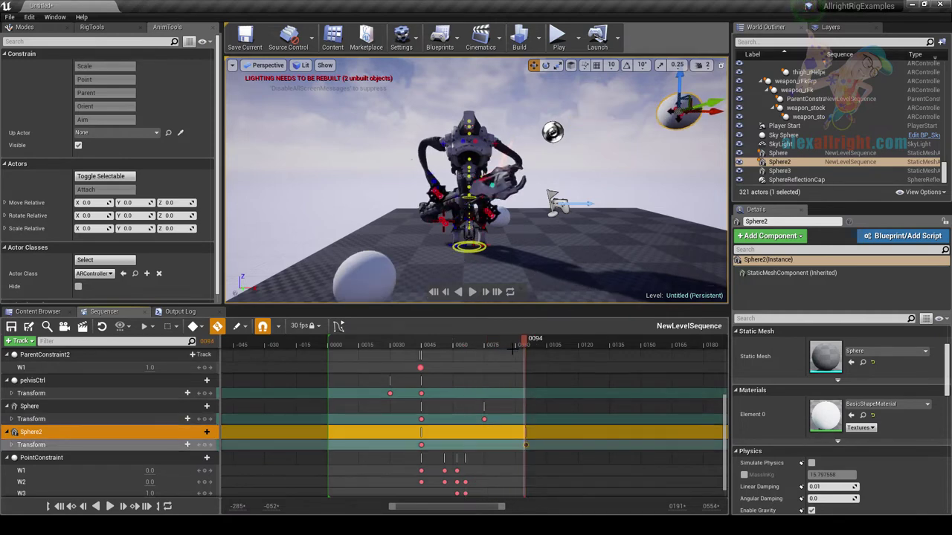
Move the PointConstraint's last W2 and W3 keys to frame 70.
{"action": "left_click_drag", "start_coordinate": [526, 343], "coordinate": [459, 355]}
{"action": "scroll", "coordinate": [466, 406], "scroll_direction": "down", "scroll_amount": 1}
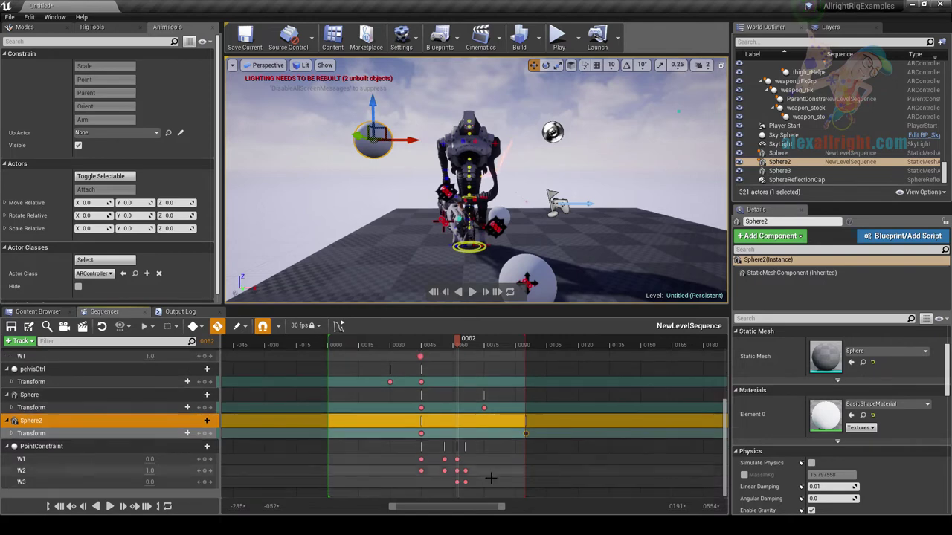
{"action": "scroll", "coordinate": [481, 478], "scroll_direction": "up", "scroll_amount": 5, "text": "ctrl"}
{"action": "left_click_drag", "start_coordinate": [489, 490], "coordinate": [509, 473]}
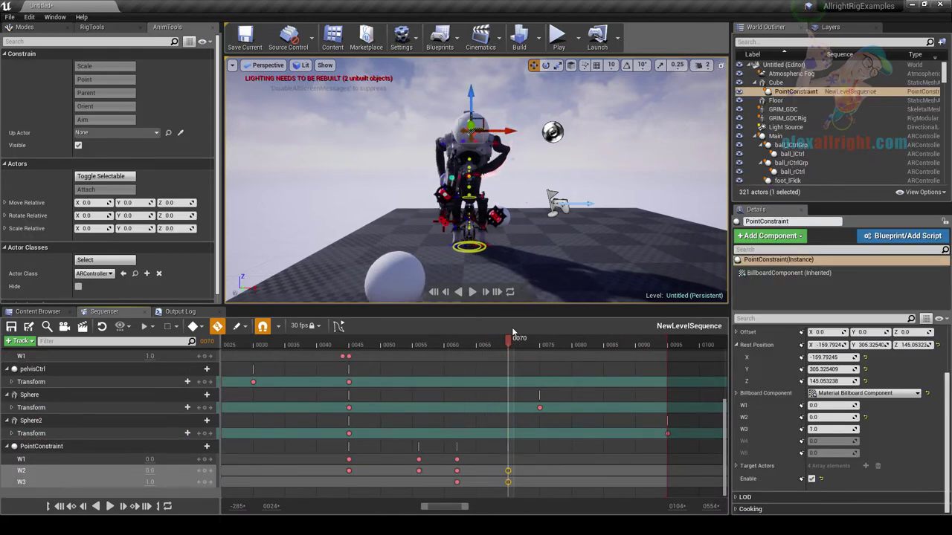
Play and scrub through the sequence to review the cube's weight transitions, ending at frame 15.
{"action": "left_click_drag", "start_coordinate": [514, 341], "coordinate": [330, 346]}
{"action": "left_click", "coordinate": [472, 292]}
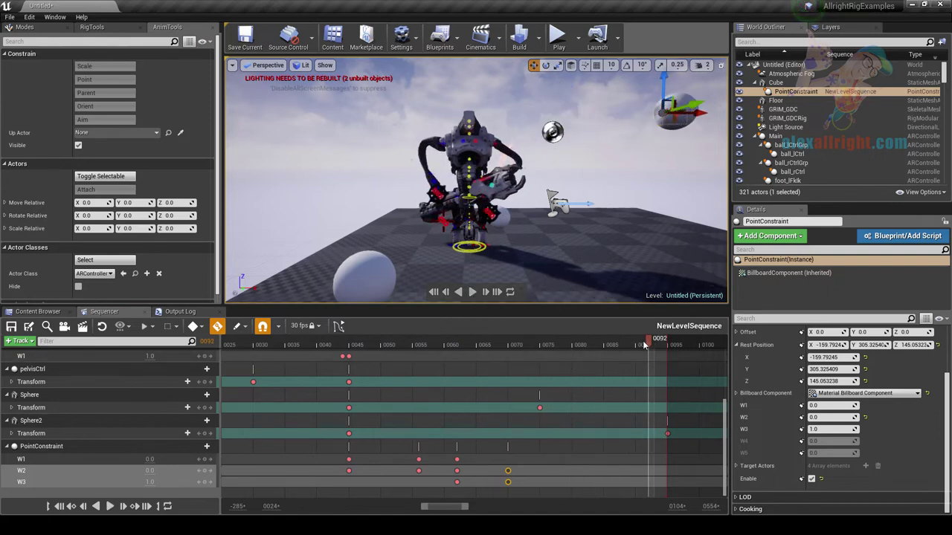
{"action": "left_click_drag", "start_coordinate": [644, 343], "coordinate": [341, 346]}
{"action": "scroll", "coordinate": [402, 408], "scroll_direction": "down", "scroll_amount": 3, "text": "ctrl"}
{"action": "right_click_drag", "start_coordinate": [401, 408], "coordinate": [590, 406]}
{"action": "left_click_drag", "start_coordinate": [523, 344], "coordinate": [416, 345]}
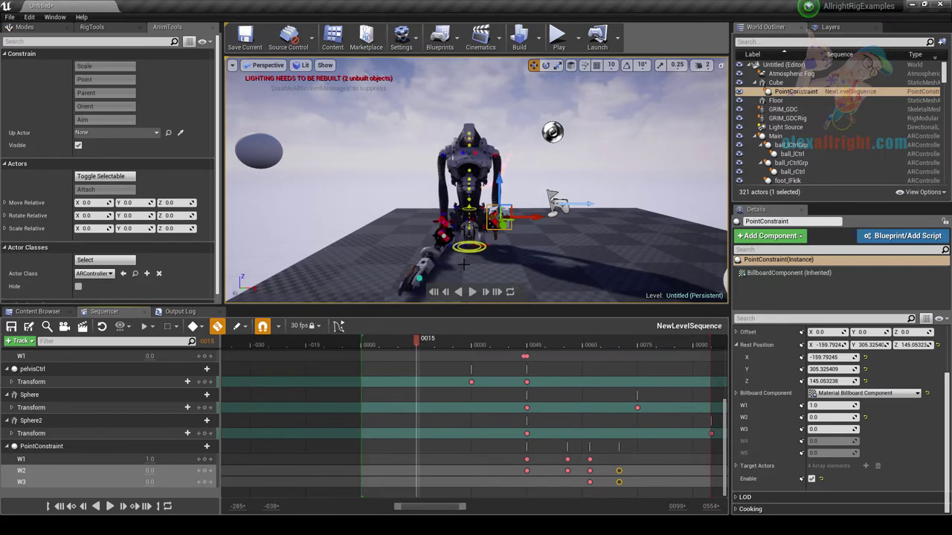
Return to frame 0 and select the ParentConstraint under the weapon_rFk control to show its properties.
{"action": "right_click_drag", "start_coordinate": [464, 265], "coordinate": [558, 275]}
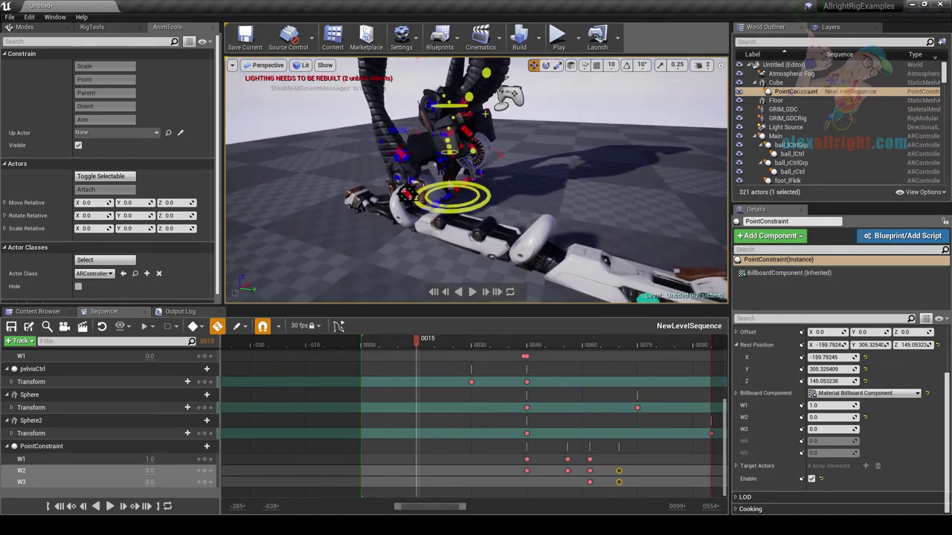
{"action": "right_click_drag", "start_coordinate": [510, 194], "coordinate": [501, 137]}
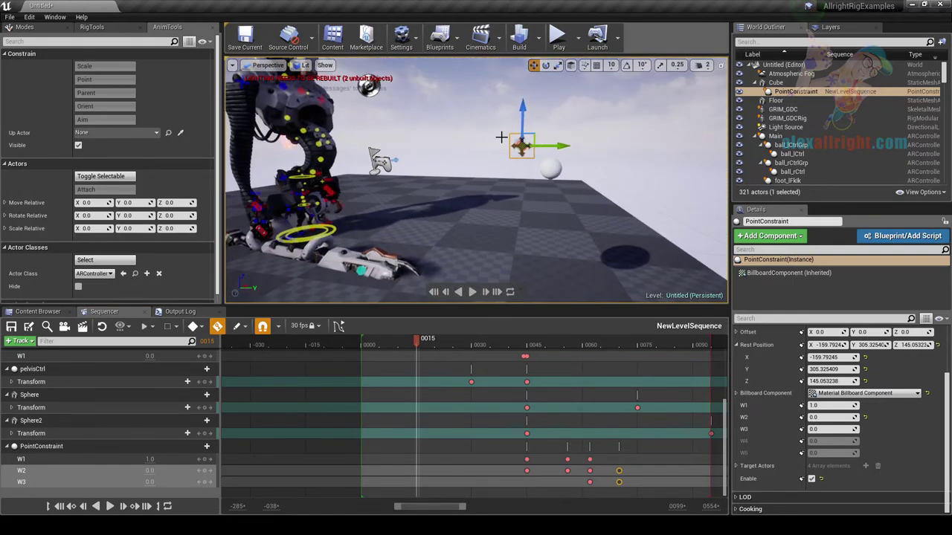
{"action": "right_click_drag", "start_coordinate": [446, 283], "coordinate": [386, 277]}
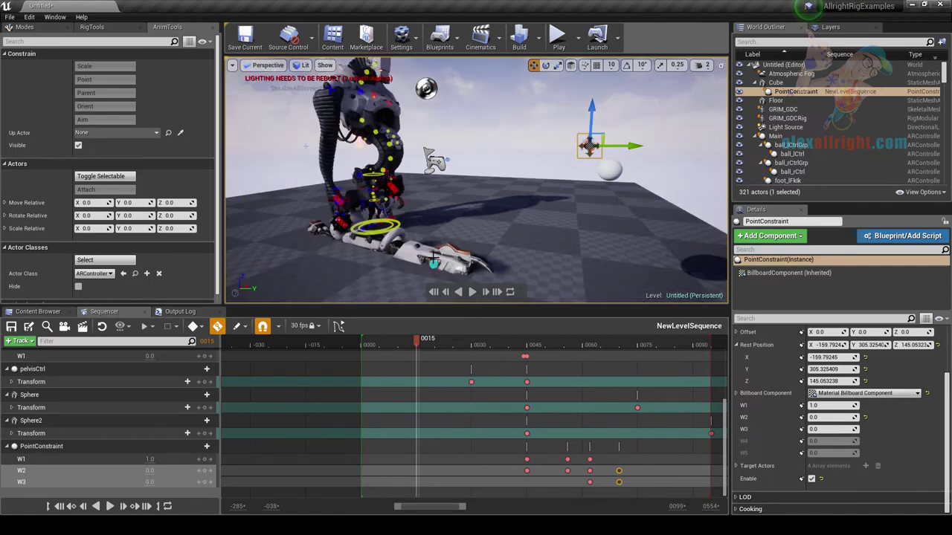
{"action": "right_click_drag", "start_coordinate": [450, 250], "coordinate": [383, 238]}
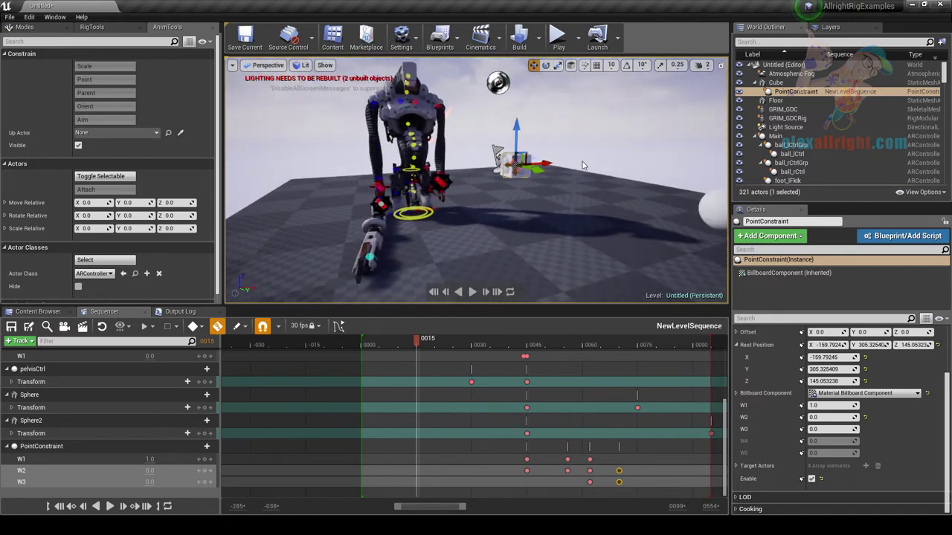
{"action": "right_click_drag", "start_coordinate": [536, 189], "coordinate": [570, 204]}
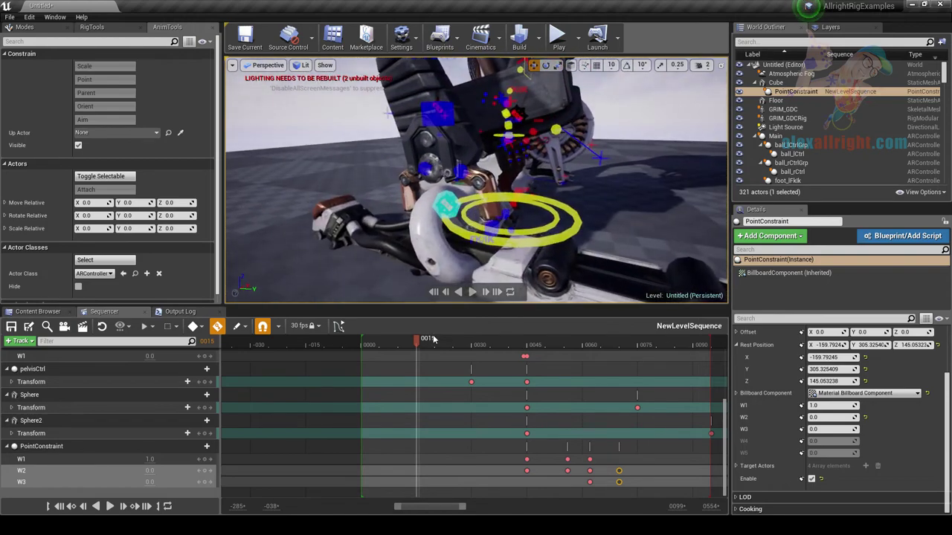
{"action": "left_click_drag", "start_coordinate": [417, 341], "coordinate": [360, 342]}
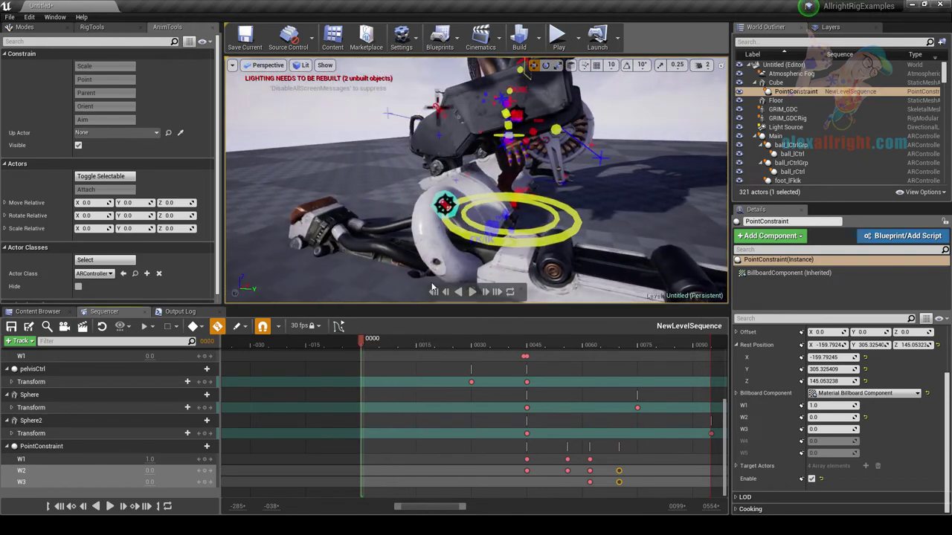
{"action": "left_click", "coordinate": [442, 204]}
{"action": "left_click", "coordinate": [809, 136]}
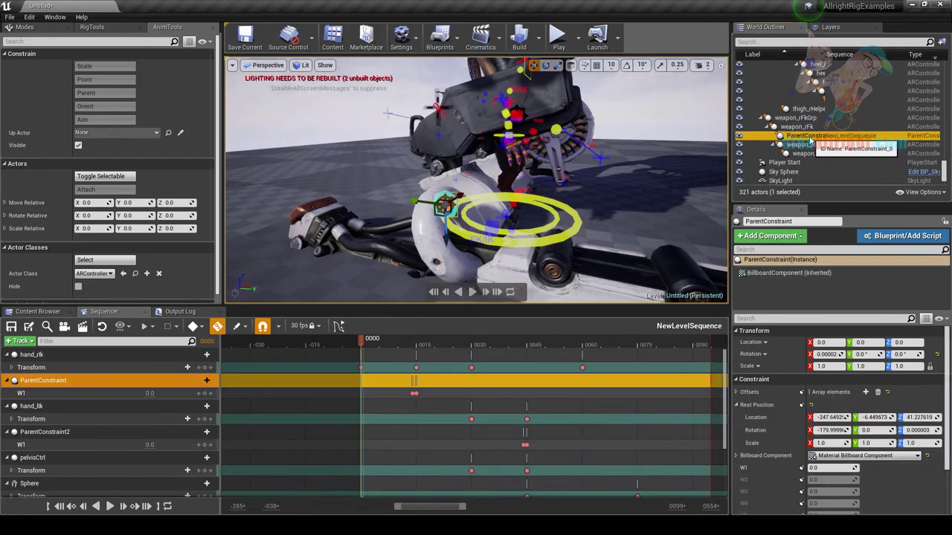
Delete the ParentConstraint under weapon_rFk and remove its leftover track from the level sequence.
{"action": "key", "text": "Delete"}
{"action": "left_click", "coordinate": [527, 308]}
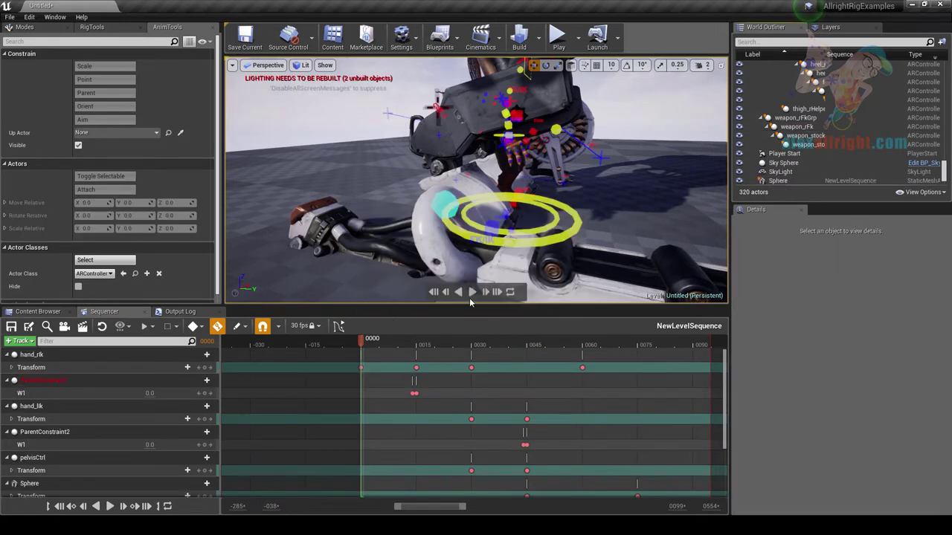
{"action": "left_click", "coordinate": [65, 382]}
{"action": "key", "text": "Delete"}
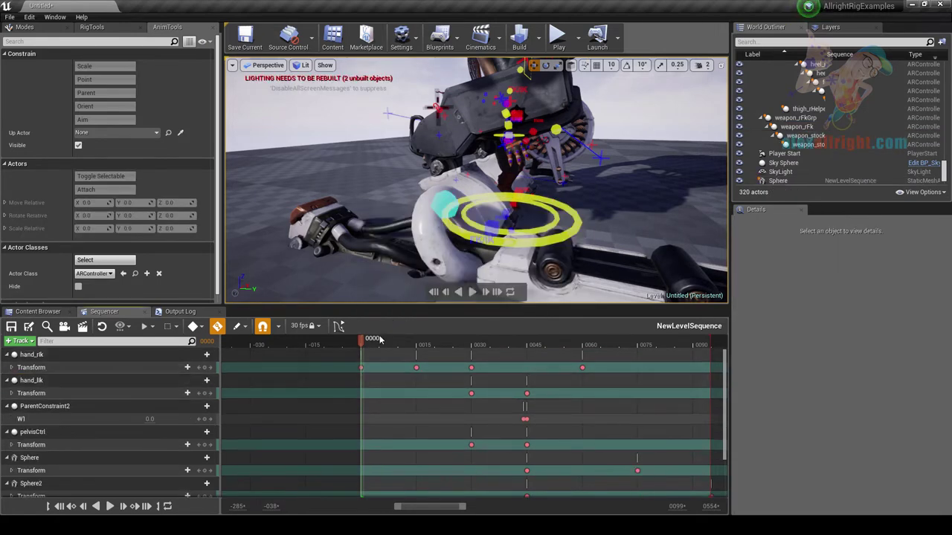
At frame 15, parent-constrain the weapon_rFk control to hand_rIk.
{"action": "left_click_drag", "start_coordinate": [376, 343], "coordinate": [416, 346]}
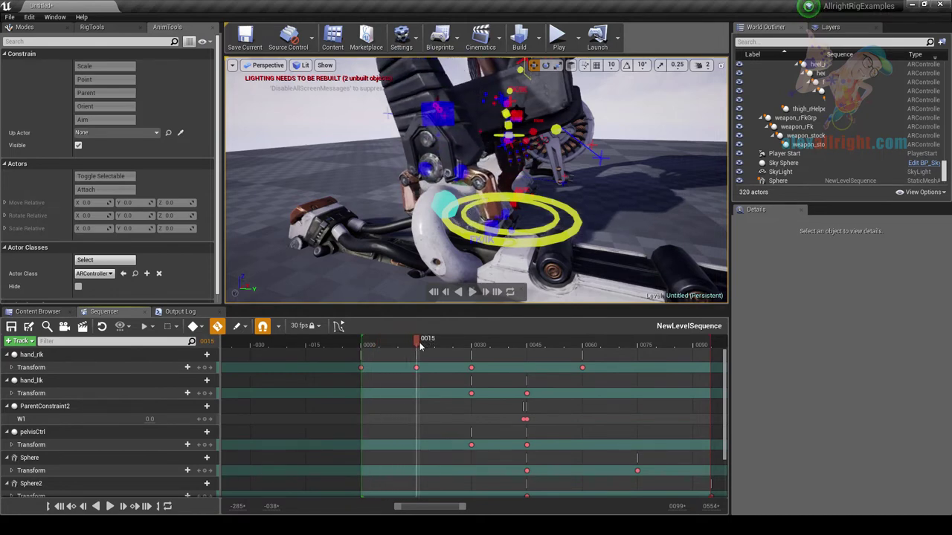
{"action": "left_click", "coordinate": [443, 204]}
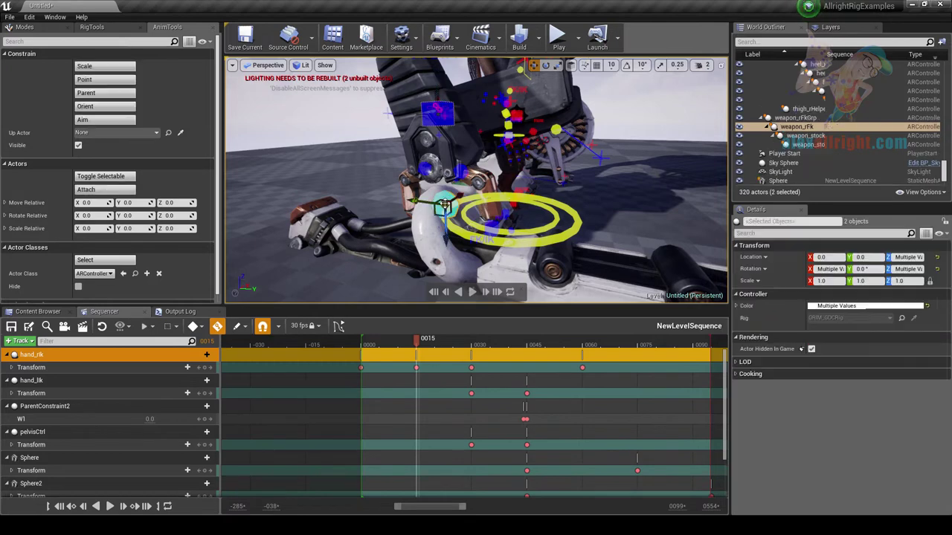
{"action": "left_click", "coordinate": [105, 93]}
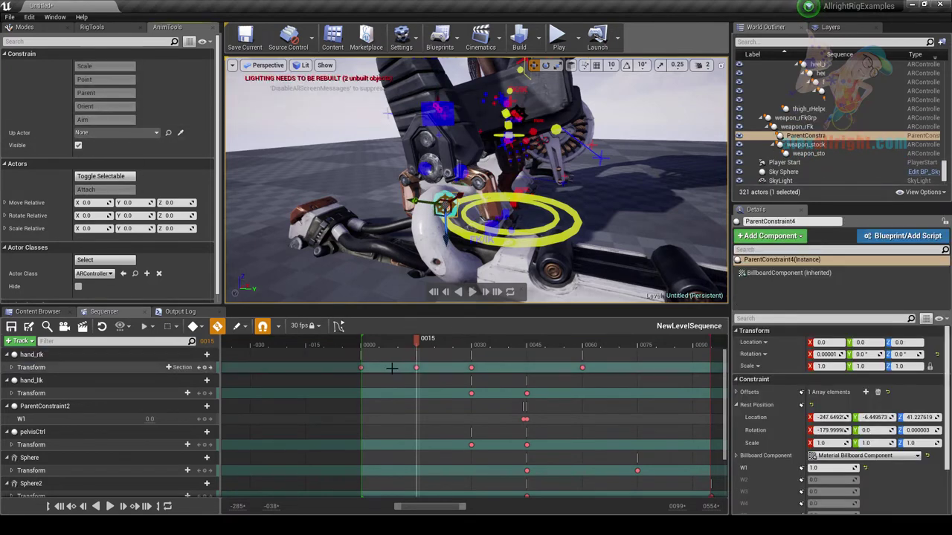
Key the new parent constraint's W1 weight at 1.0 on frame 15 and 0 on frame 14.
{"action": "scroll", "coordinate": [418, 366], "scroll_direction": "up", "scroll_amount": 3}
{"action": "scroll", "coordinate": [419, 366], "scroll_direction": "up", "scroll_amount": 2}
{"action": "scroll", "coordinate": [793, 442], "scroll_direction": "down", "scroll_amount": 2}
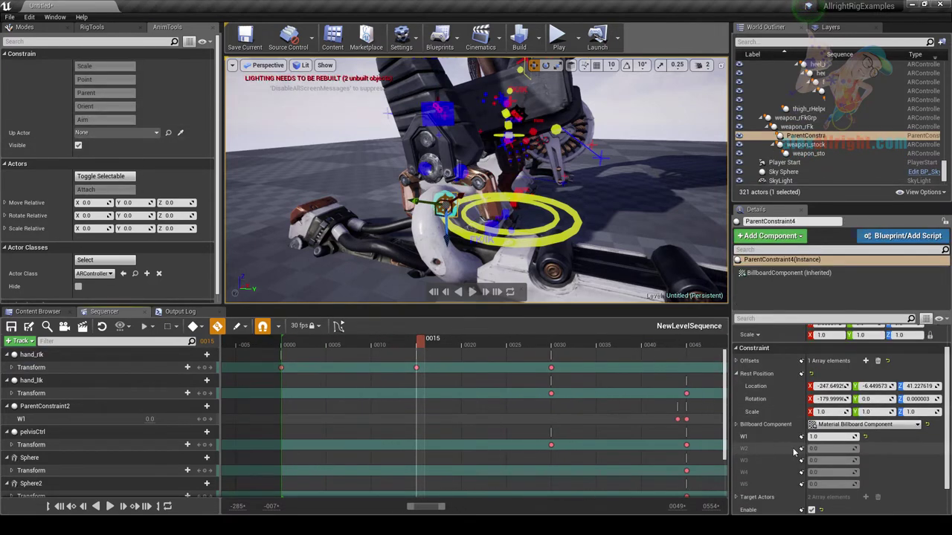
{"action": "left_click", "coordinate": [802, 438]}
{"action": "key", "text": "Left"}
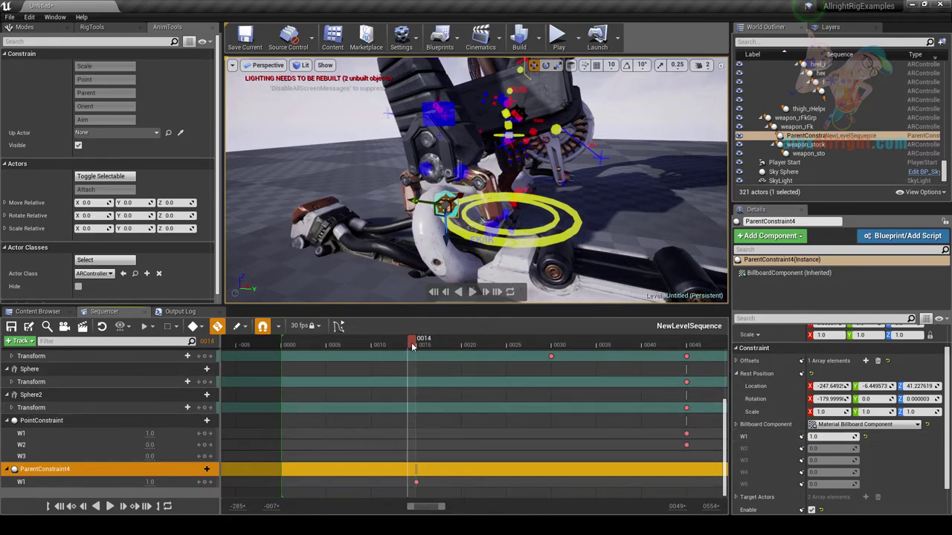
{"action": "type", "text": "0"}
{"action": "key", "text": "Return"}
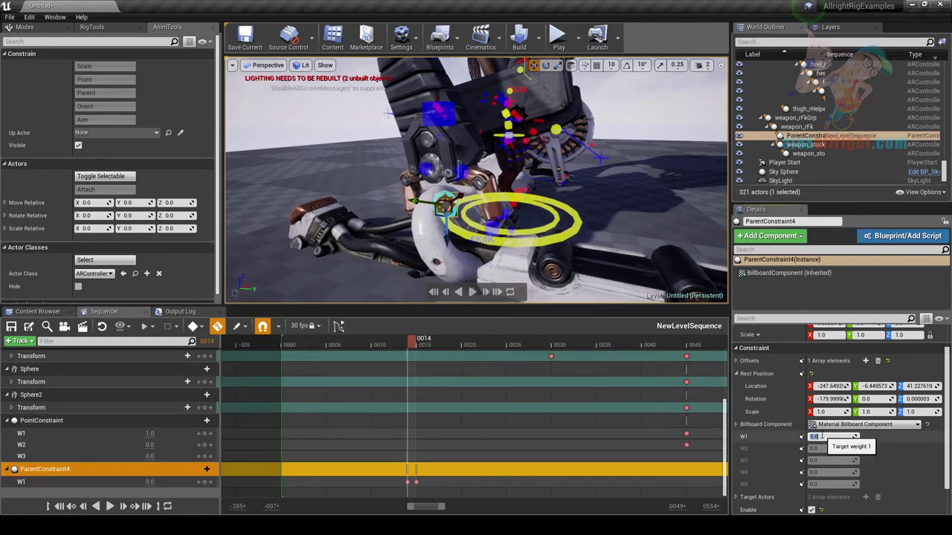
Scrub through the whole sequence from a wider view to review the weapon's motion with the new parent constraint.
{"action": "left_click_drag", "start_coordinate": [399, 342], "coordinate": [526, 356]}
{"action": "scroll", "coordinate": [595, 178], "scroll_direction": "down", "scroll_amount": 6}
{"action": "right_click_drag", "start_coordinate": [506, 189], "coordinate": [513, 223]}
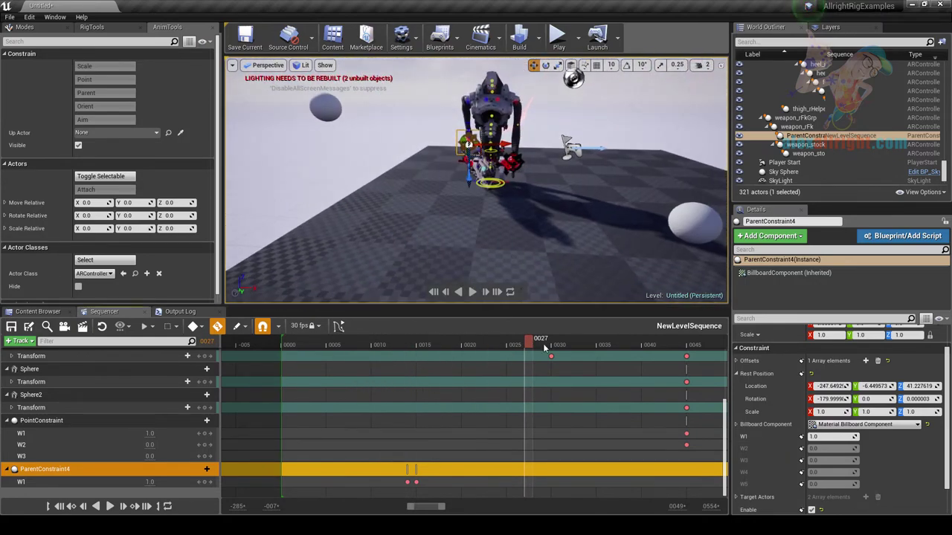
{"action": "left_click_drag", "start_coordinate": [681, 354], "coordinate": [678, 355]}
{"action": "scroll", "coordinate": [537, 393], "scroll_direction": "down", "scroll_amount": 5, "text": "ctrl"}
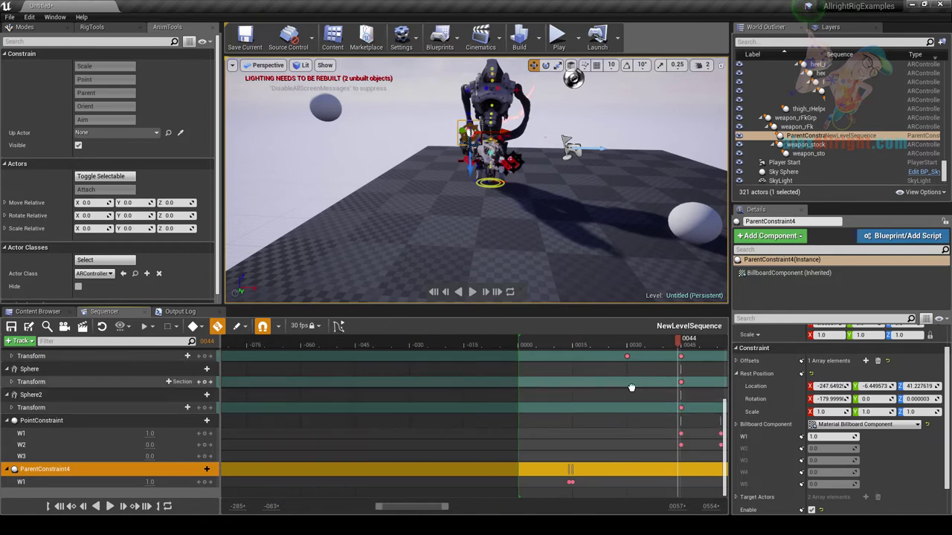
{"action": "right_click_drag", "start_coordinate": [632, 389], "coordinate": [374, 389]}
{"action": "left_click_drag", "start_coordinate": [401, 358], "coordinate": [464, 359]}
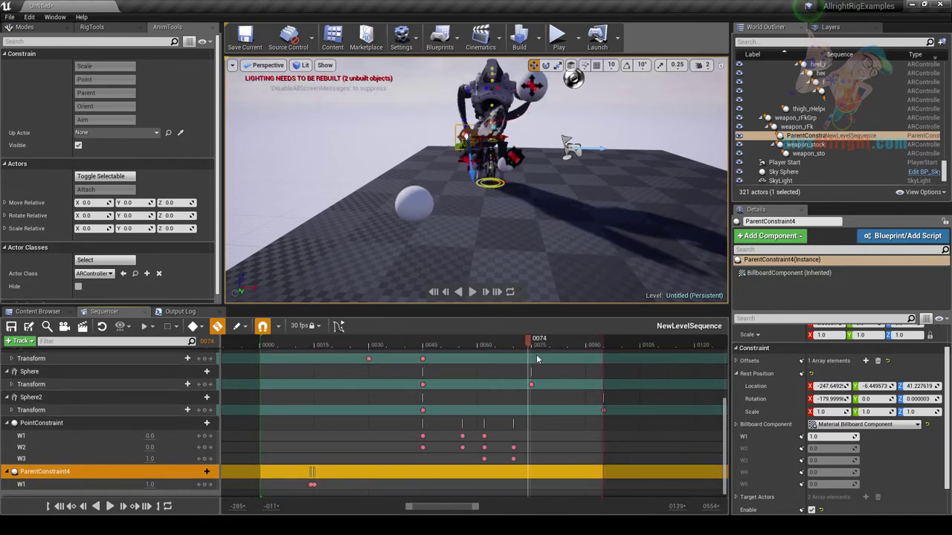
{"action": "left_click_drag", "start_coordinate": [525, 355], "coordinate": [502, 360]}
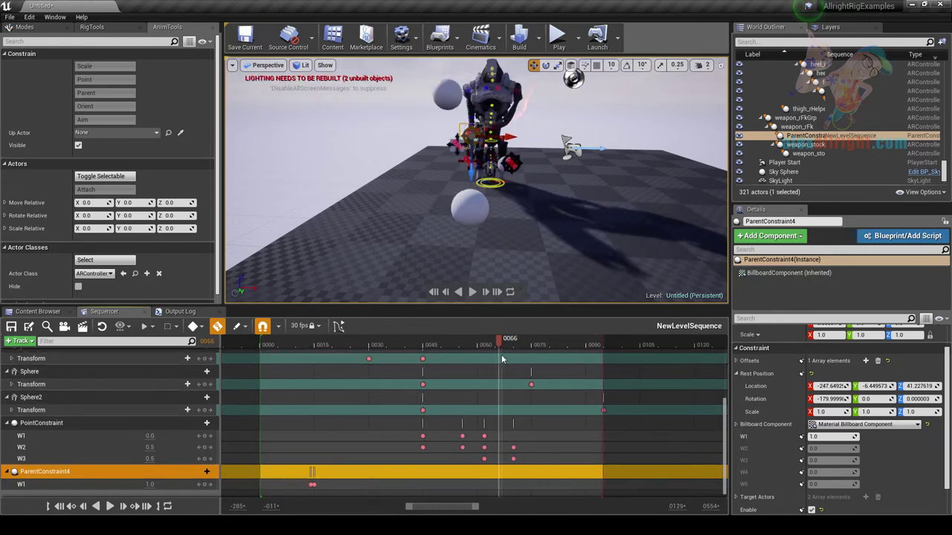
At frame 45, orient-constrain pelvisCtrl to the hand_rIkGrp control.
{"action": "right_click_drag", "start_coordinate": [583, 206], "coordinate": [599, 138]}
{"action": "left_click", "coordinate": [464, 195]}
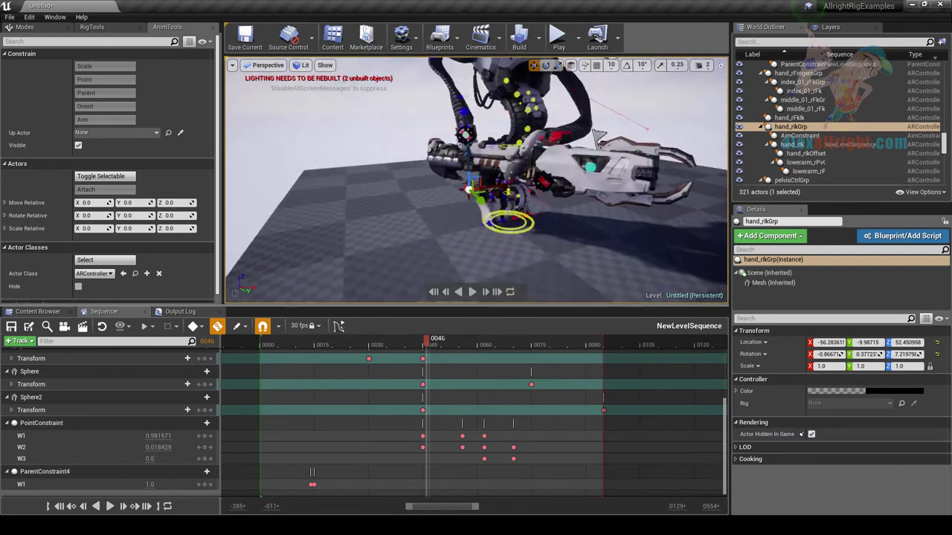
{"action": "left_click_drag", "start_coordinate": [599, 137], "coordinate": [495, 145], "text": "alt"}
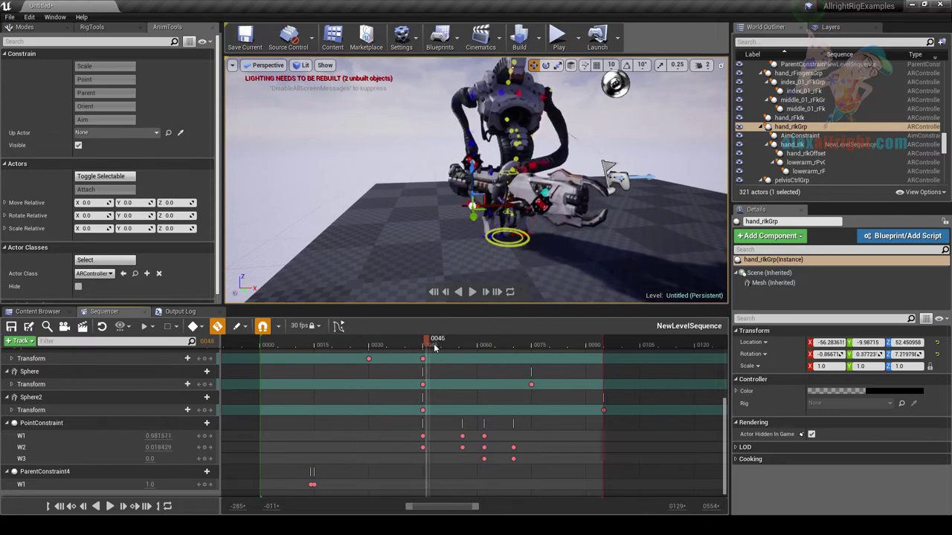
{"action": "left_click_drag", "start_coordinate": [435, 347], "coordinate": [491, 347]}
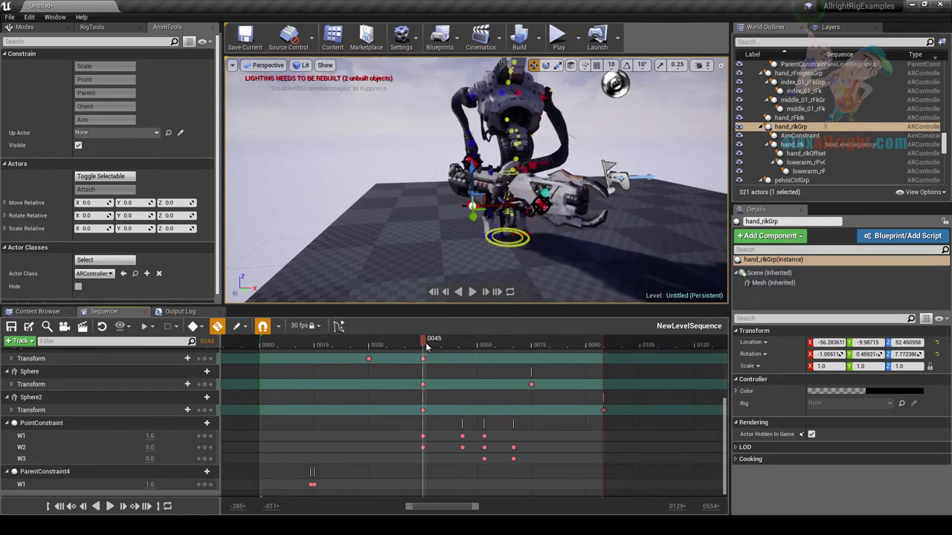
{"action": "right_click_drag", "start_coordinate": [547, 191], "coordinate": [525, 166]}
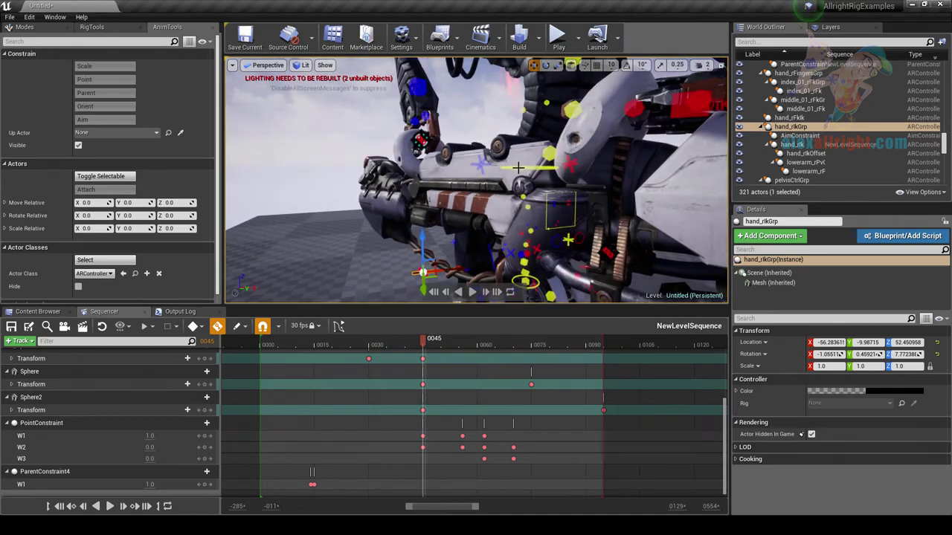
{"action": "left_click", "coordinate": [518, 169], "text": "ctrl"}
{"action": "left_click", "coordinate": [87, 106]}
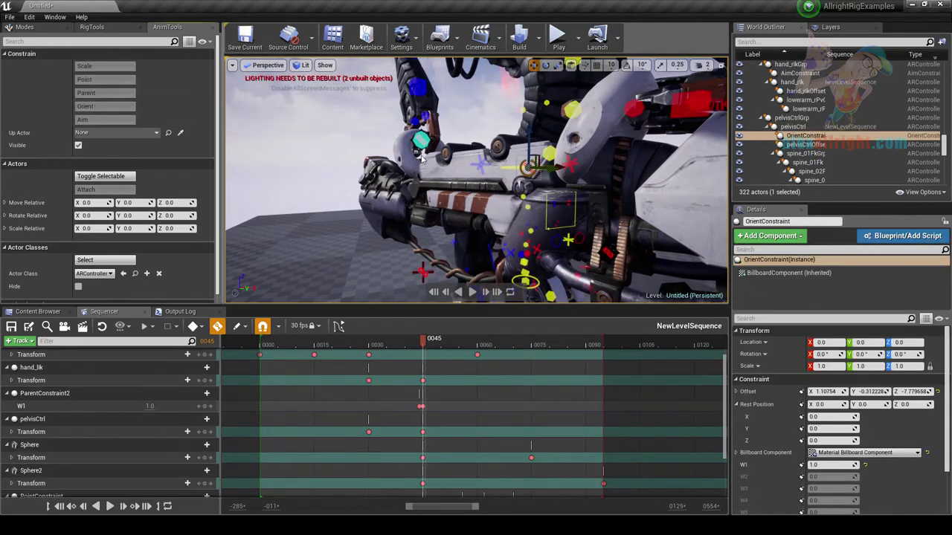
Scrub past frame 45 to check how the orient constraint affects the pelvis.
{"action": "left_click_drag", "start_coordinate": [490, 162], "coordinate": [566, 167], "text": "alt"}
{"action": "scroll", "coordinate": [490, 162], "scroll_direction": "down", "scroll_amount": 5}
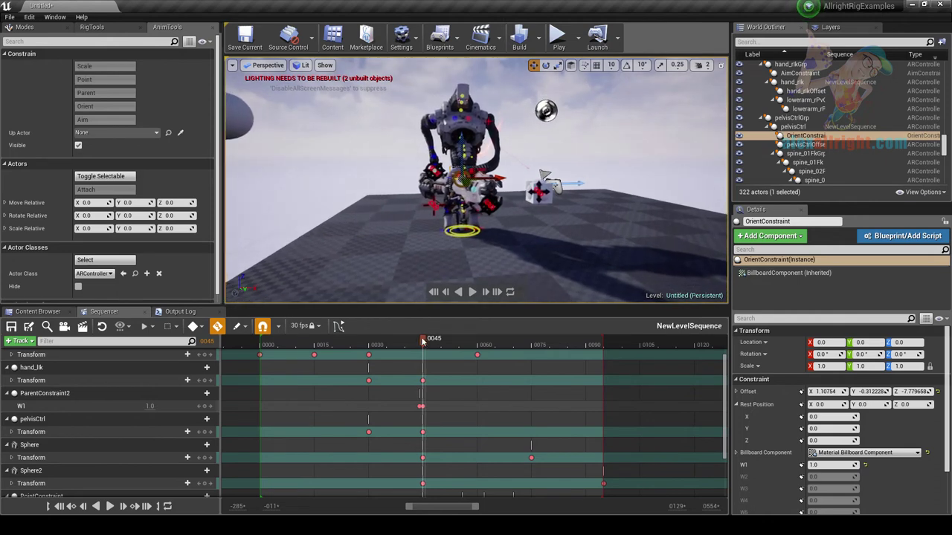
{"action": "left_click_drag", "start_coordinate": [367, 353], "coordinate": [492, 354]}
{"action": "right_click_drag", "start_coordinate": [491, 223], "coordinate": [476, 201]}
Delete pelvisCtrl's Rotation keys at frames 30 and 45, and scrub the sequence to check the constrained pelvis.
{"action": "left_click", "coordinate": [402, 423]}
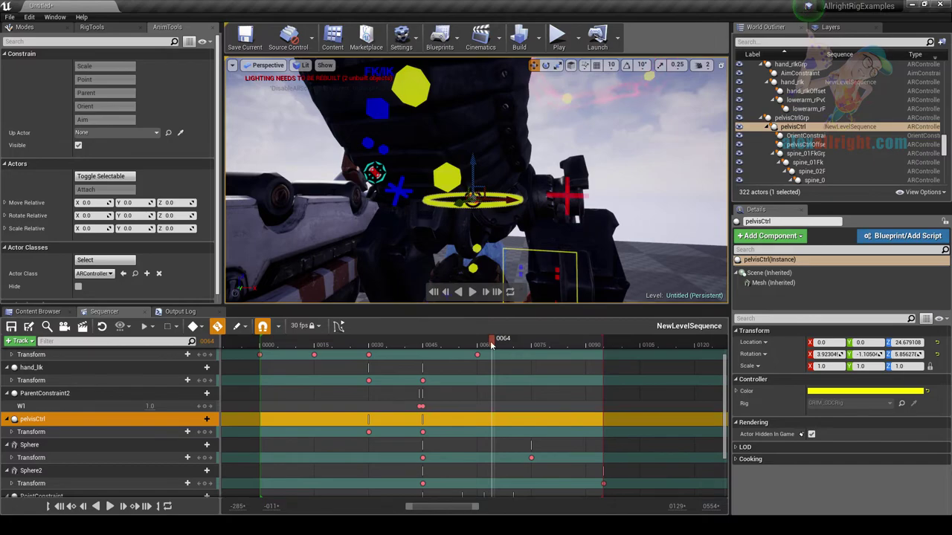
{"action": "mouse_move", "coordinate": [491, 347]}
{"action": "left_mouse_down"}
{"action": "mouse_move", "coordinate": [365, 348]}
{"action": "mouse_move", "coordinate": [499, 355]}
{"action": "left_mouse_up"}
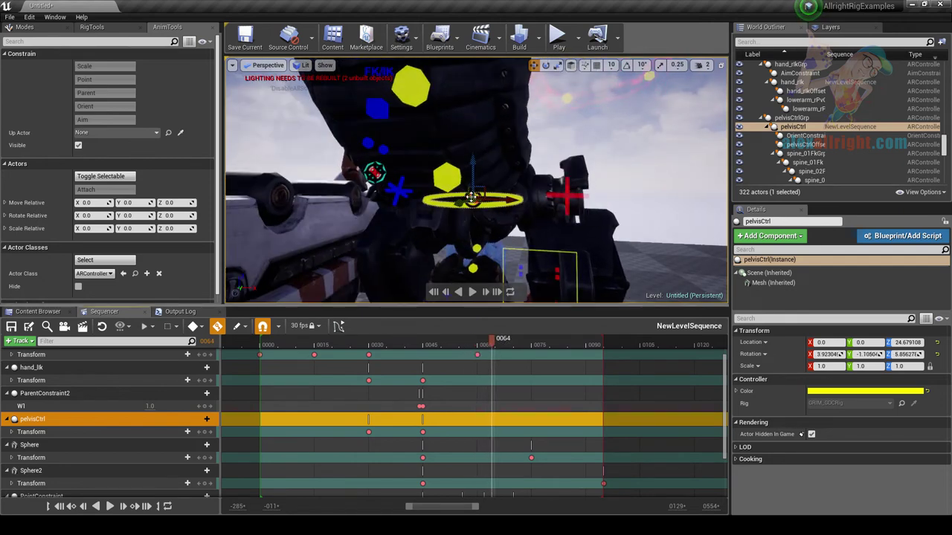
{"action": "left_click", "coordinate": [12, 433]}
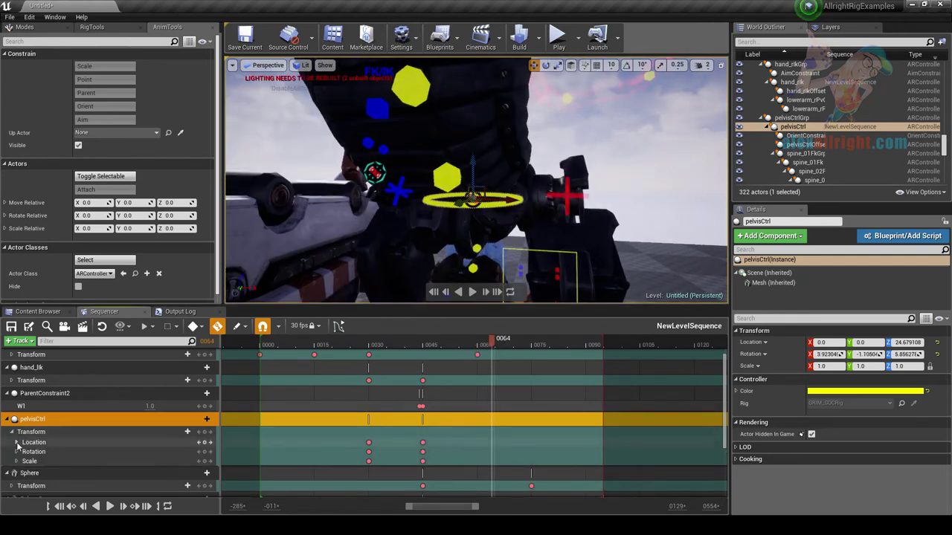
{"action": "left_click_drag", "start_coordinate": [354, 449], "coordinate": [429, 456]}
{"action": "left_click", "coordinate": [434, 455]}
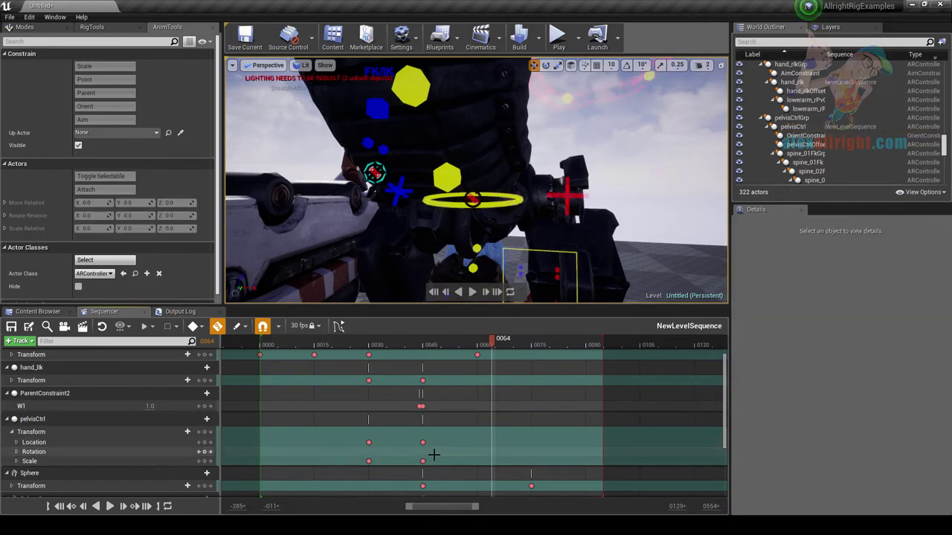
{"action": "left_click", "coordinate": [395, 345]}
{"action": "left_click_drag", "start_coordinate": [406, 357], "coordinate": [512, 357]}
{"action": "mouse_move", "coordinate": [490, 266]}
{"action": "right_mouse_down"}
{"action": "mouse_move", "coordinate": [491, 290]}
{"action": "mouse_move", "coordinate": [473, 256]}
{"action": "mouse_move", "coordinate": [491, 266]}
{"action": "right_mouse_up"}
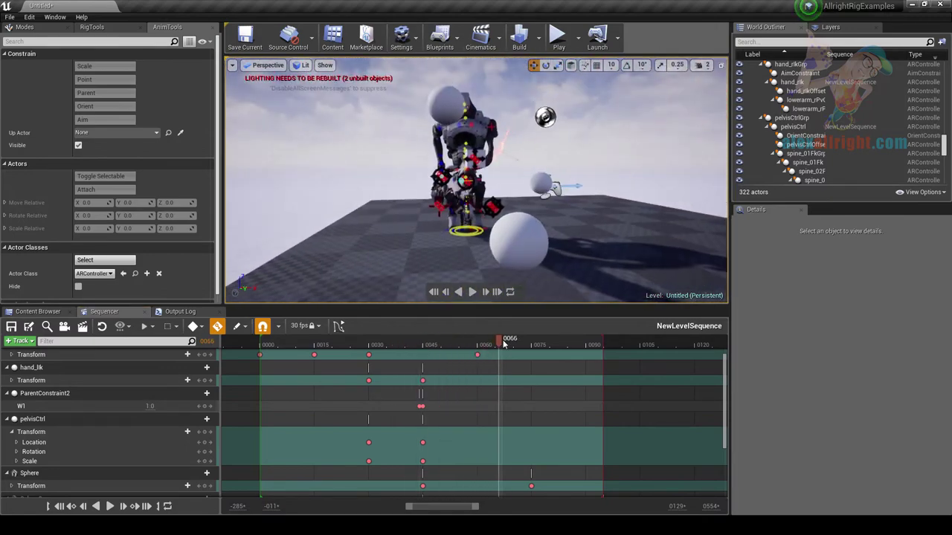
At frame 45, add a second target control to pelvisCtrl's orient constraint.
{"action": "left_click_drag", "start_coordinate": [304, 356], "coordinate": [426, 353]}
{"action": "key", "text": "w"}
{"action": "right_click_drag", "start_coordinate": [464, 245], "coordinate": [525, 223]}
{"action": "key", "text": "s"}
{"action": "left_click", "coordinate": [499, 241]}
{"action": "key", "text": "w"}
{"action": "key", "text": "s"}
{"action": "left_click", "coordinate": [525, 156], "text": "ctrl"}
{"action": "key", "text": "s"}
{"action": "right_click_drag", "start_coordinate": [525, 156], "coordinate": [552, 163]}
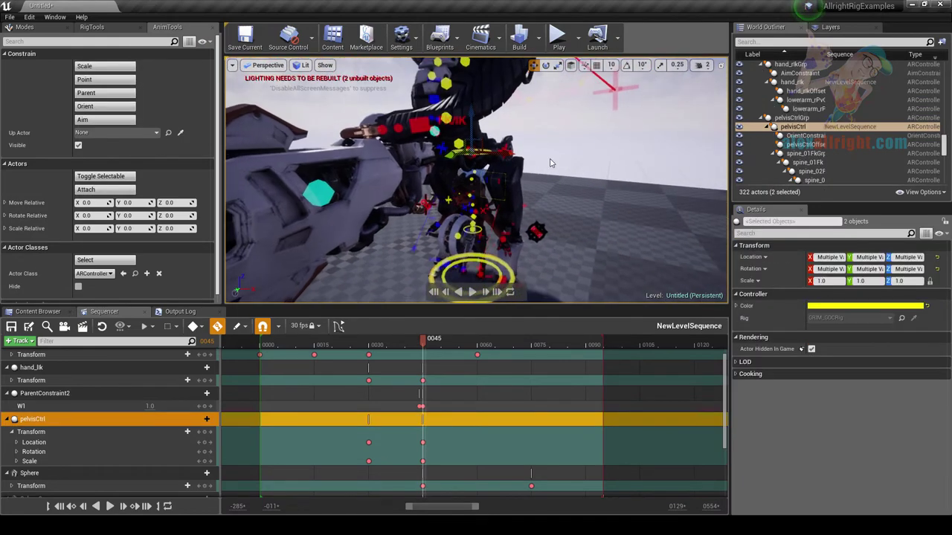
{"action": "left_click", "coordinate": [104, 113]}
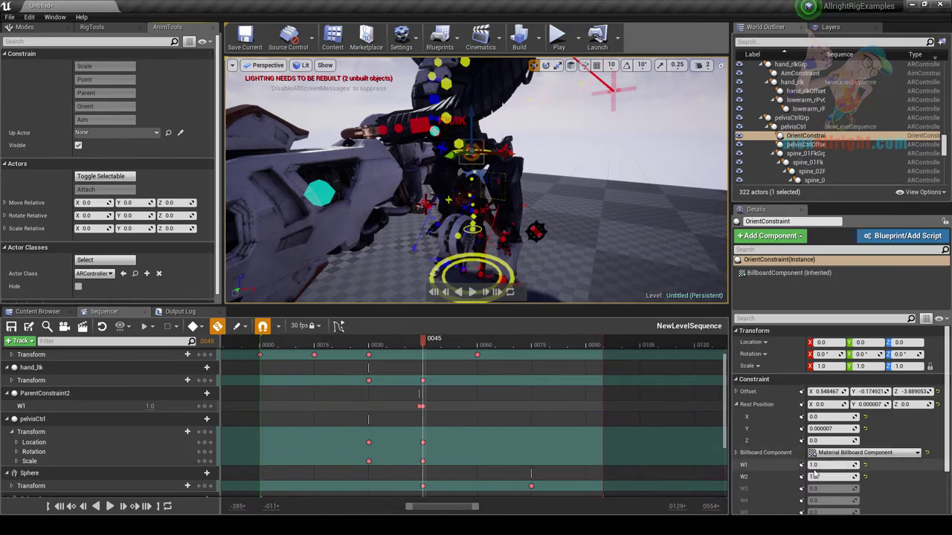
Set the orient constraint's W1 weight to 0.5 and scrub to review the pelvis, returning to frame 45.
{"action": "left_click_drag", "start_coordinate": [407, 221], "coordinate": [663, 221], "text": "alt"}
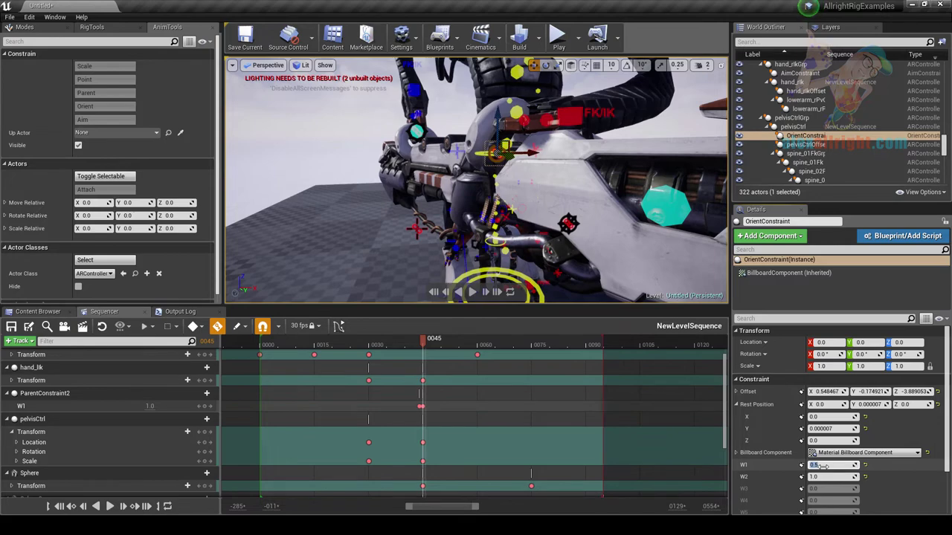
{"action": "key", "text": "Return"}
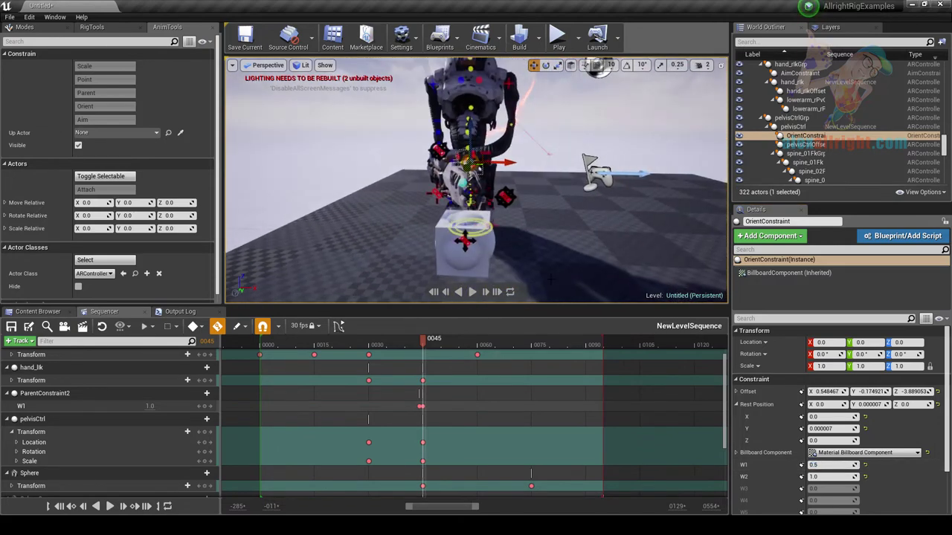
{"action": "right_click_drag", "start_coordinate": [476, 180], "coordinate": [476, 172]}
{"action": "left_click_drag", "start_coordinate": [431, 342], "coordinate": [504, 304]}
{"action": "right_click_drag", "start_coordinate": [448, 103], "coordinate": [535, 112]}
{"action": "left_click_drag", "start_coordinate": [495, 347], "coordinate": [424, 356]}
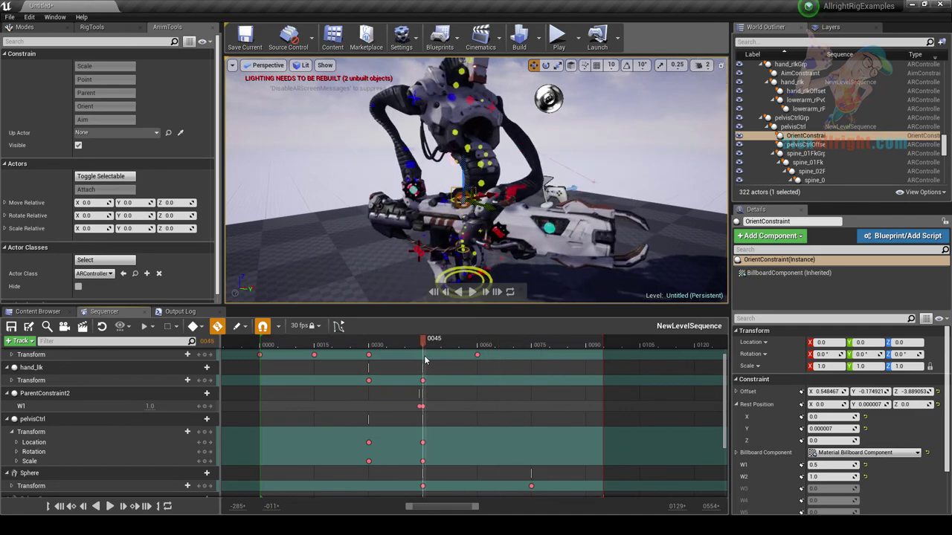
Aim-constrain the robot's head control to the Cube at frame 45.
{"action": "right_click_drag", "start_coordinate": [453, 156], "coordinate": [525, 97]}
{"action": "left_click", "coordinate": [526, 177]}
{"action": "right_click_drag", "start_coordinate": [566, 145], "coordinate": [550, 153]}
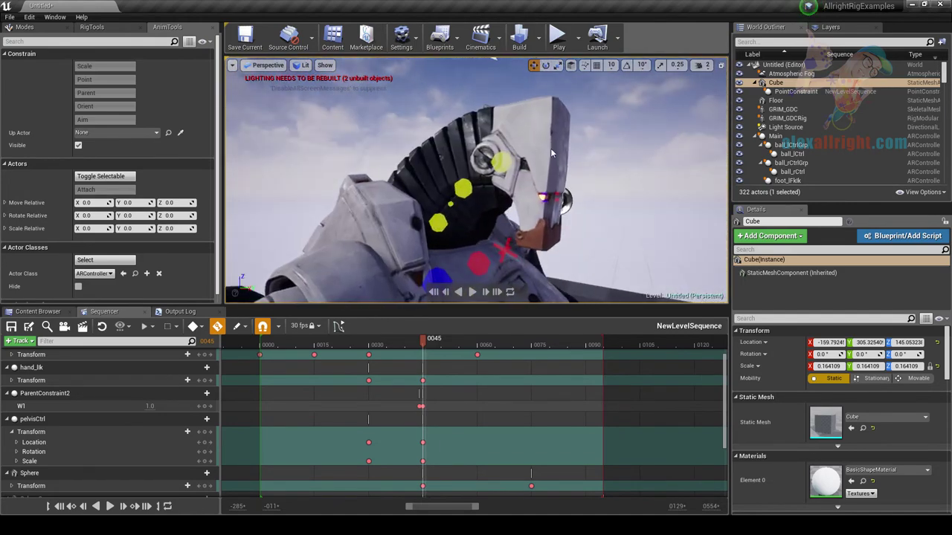
{"action": "left_click", "coordinate": [499, 164], "text": "ctrl"}
{"action": "right_click_drag", "start_coordinate": [618, 183], "coordinate": [602, 205]}
{"action": "right_click_drag", "start_coordinate": [497, 145], "coordinate": [495, 143]}
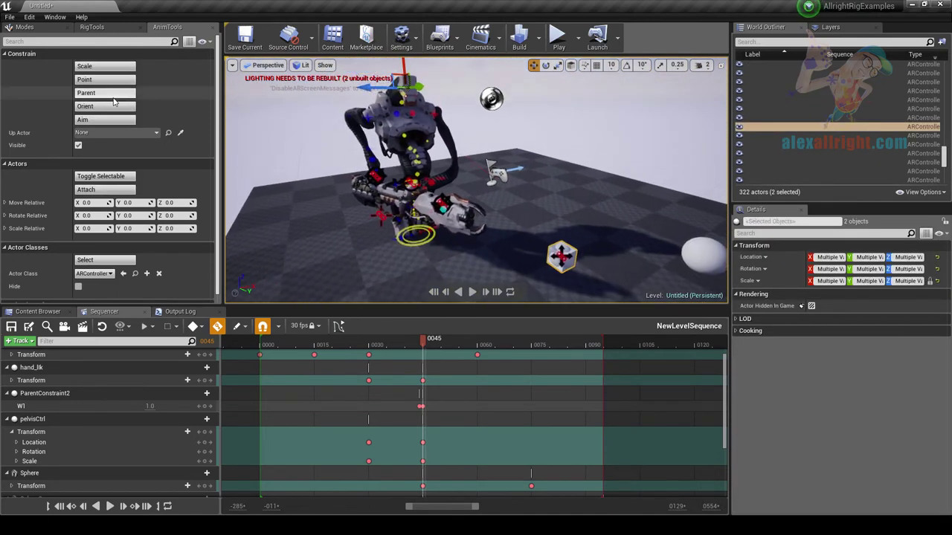
{"action": "left_click", "coordinate": [107, 120]}
Play the sequence with the rig controls hidden to review the head aiming at the cube, and stop at frame 24.
{"action": "right_click_drag", "start_coordinate": [543, 151], "coordinate": [485, 287]}
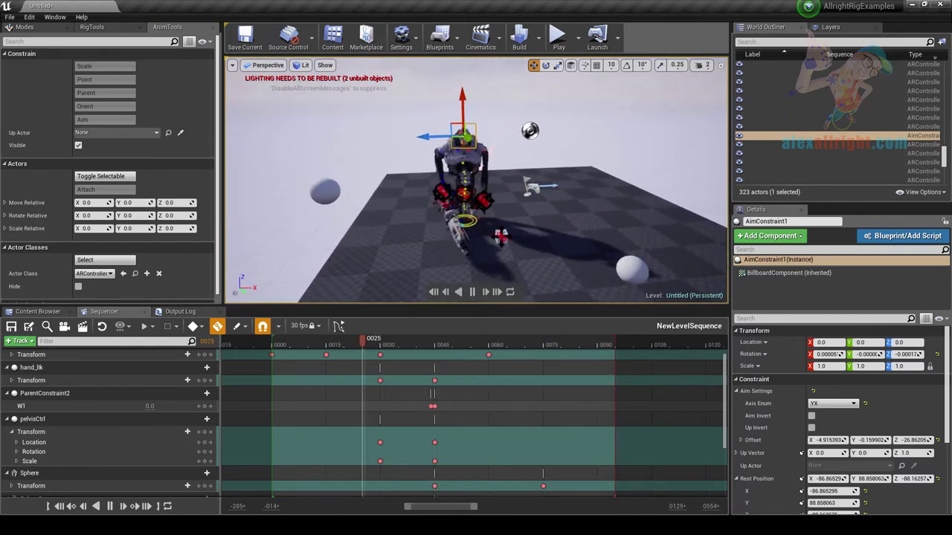
{"action": "left_click_drag", "start_coordinate": [560, 173], "coordinate": [706, 208], "text": "alt"}
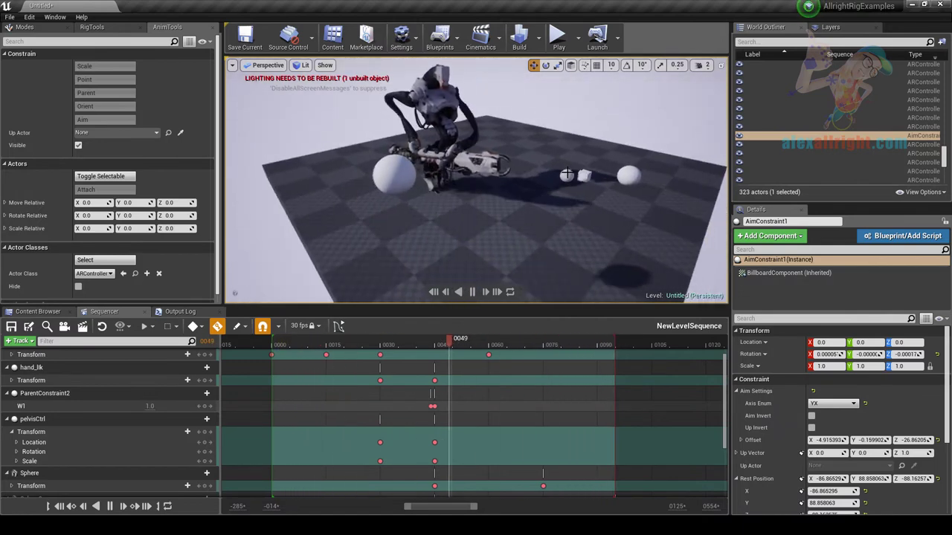
{"action": "left_click", "coordinate": [472, 292]}
{"action": "left_click_drag", "start_coordinate": [434, 290], "coordinate": [335, 276], "text": "alt"}
{"action": "key", "text": "g"}
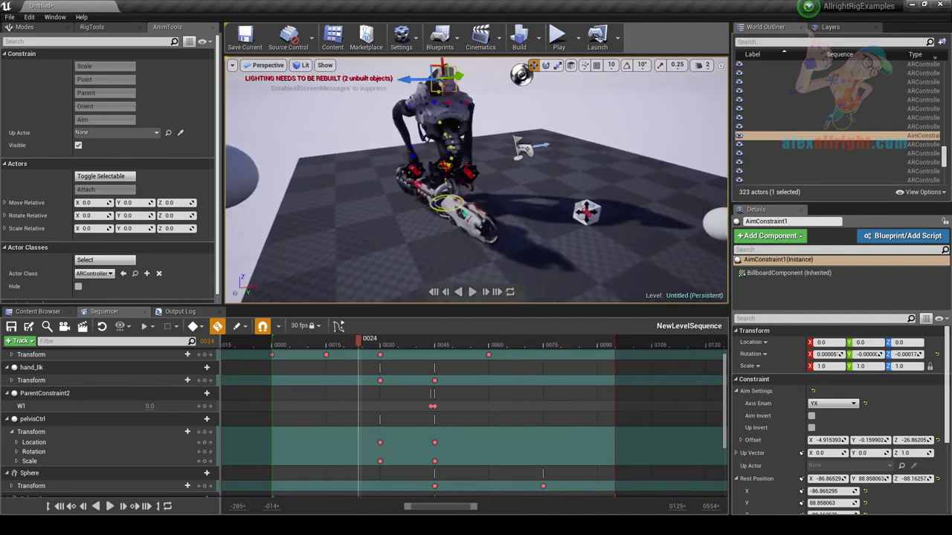
Bake the robot rig's animation to a new animation asset named GRIM_SkeletonConstr in the Content folder.
{"action": "left_click_drag", "start_coordinate": [604, 156], "coordinate": [469, 147], "text": "alt"}
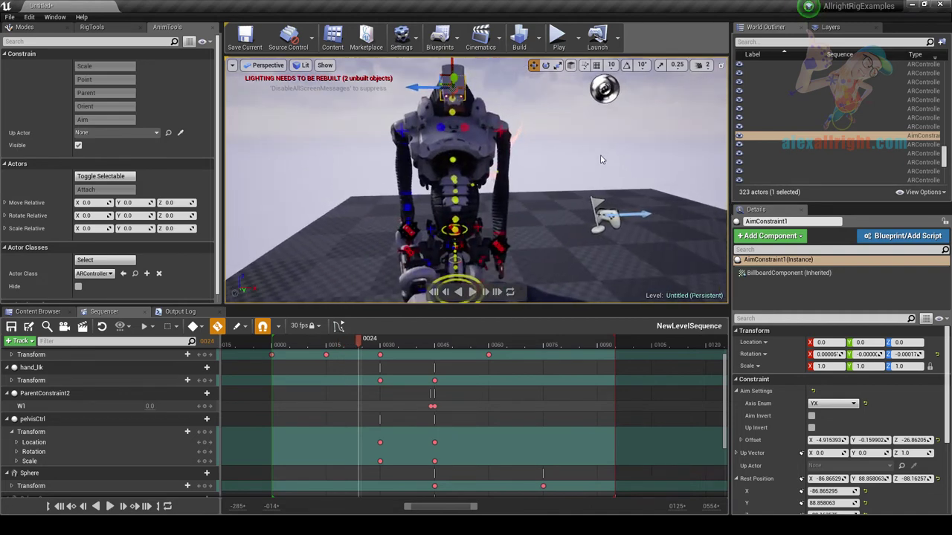
{"action": "left_click", "coordinate": [467, 127]}
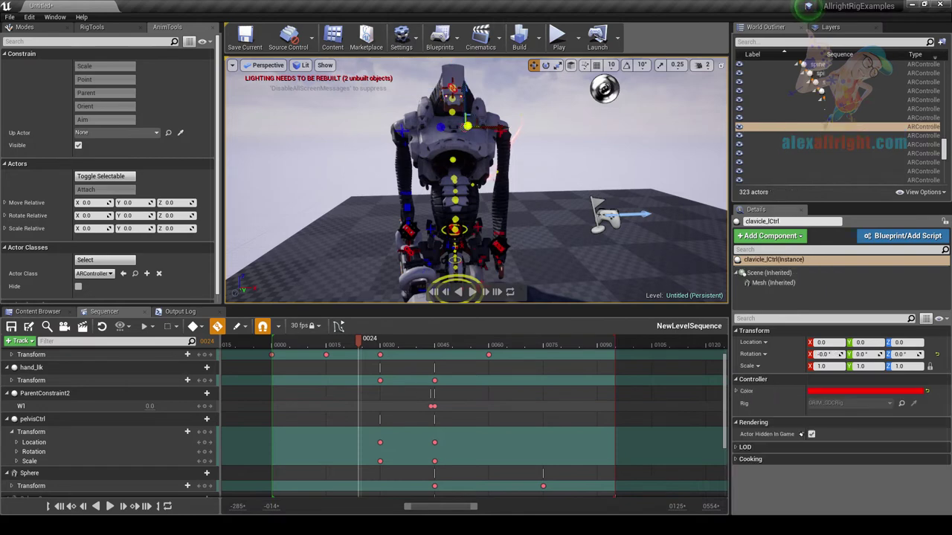
{"action": "left_click", "coordinate": [92, 27]}
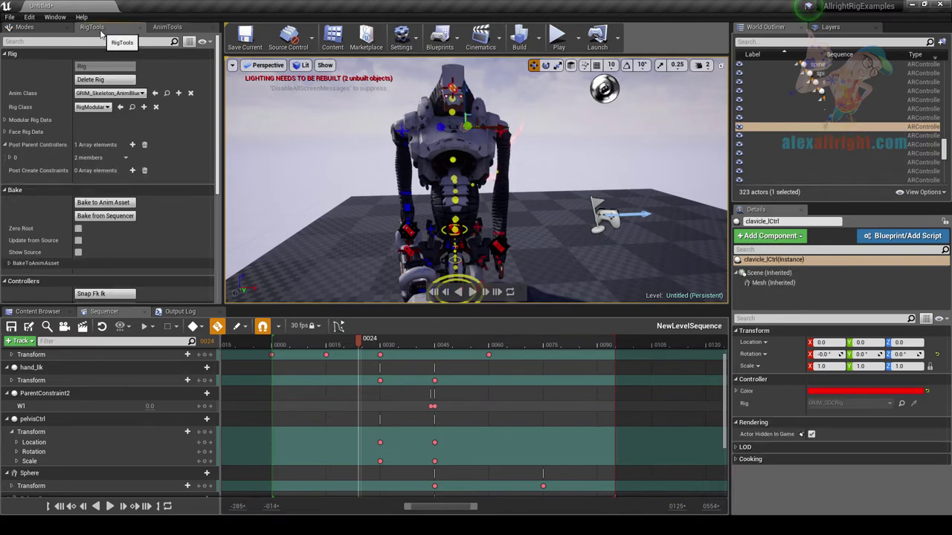
{"action": "left_click", "coordinate": [103, 202]}
{"action": "scroll", "coordinate": [446, 216], "scroll_direction": "up", "scroll_amount": 2}
{"action": "left_click", "coordinate": [428, 186]}
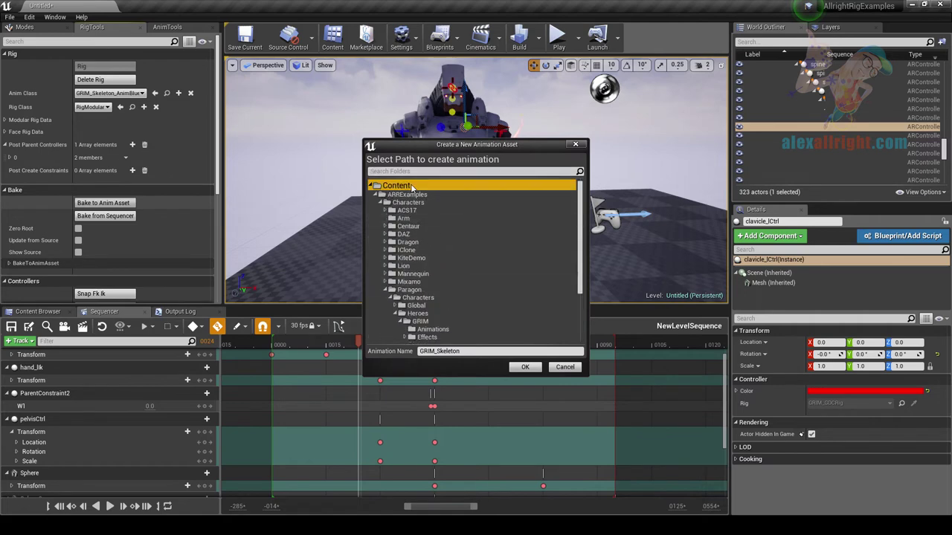
{"action": "left_click", "coordinate": [471, 351]}
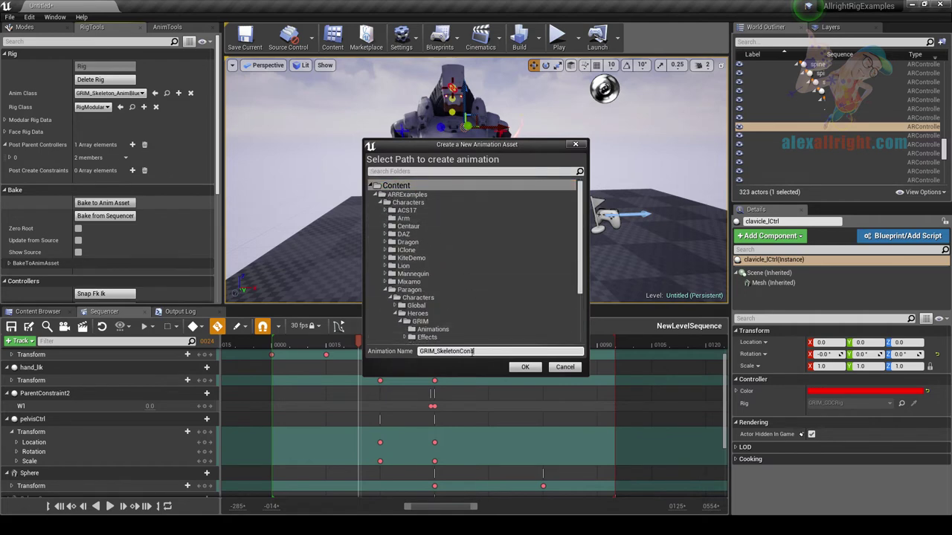
{"action": "left_click", "coordinate": [523, 367]}
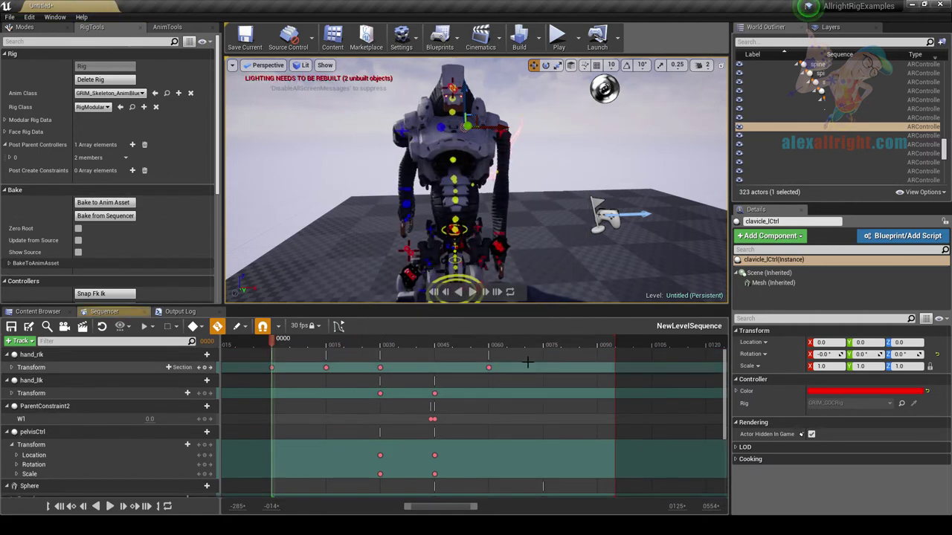
Open the baked GRIM_SkeletonConstr animation from the root Content folder.
{"action": "left_click", "coordinate": [41, 312]}
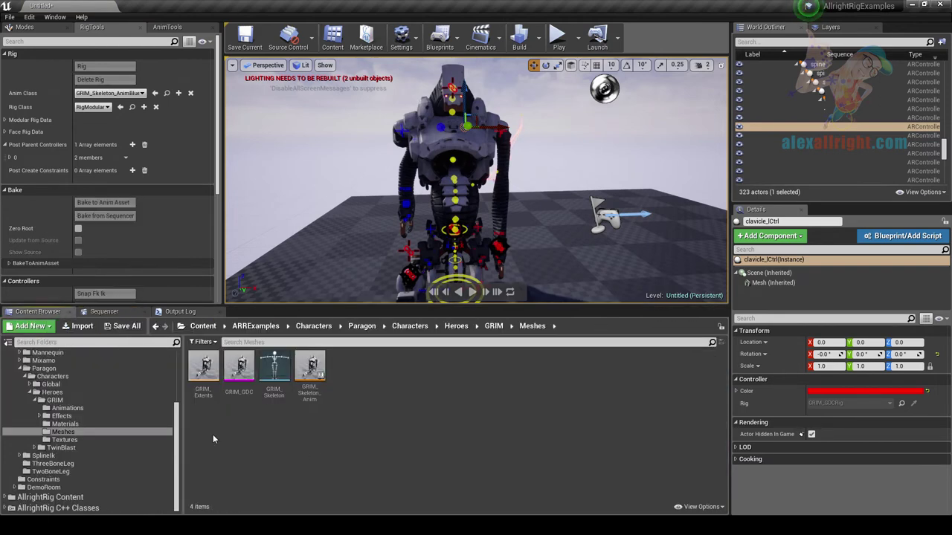
{"action": "scroll", "coordinate": [63, 363], "scroll_direction": "up", "scroll_amount": 4}
{"action": "scroll", "coordinate": [61, 360], "scroll_direction": "up", "scroll_amount": 3}
{"action": "left_click", "coordinate": [45, 355]}
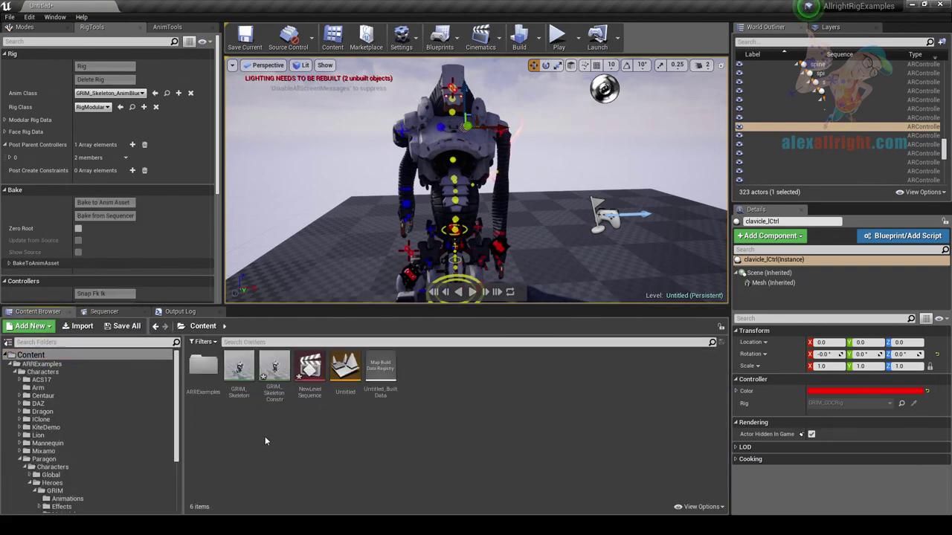
{"action": "double_click", "coordinate": [276, 401]}
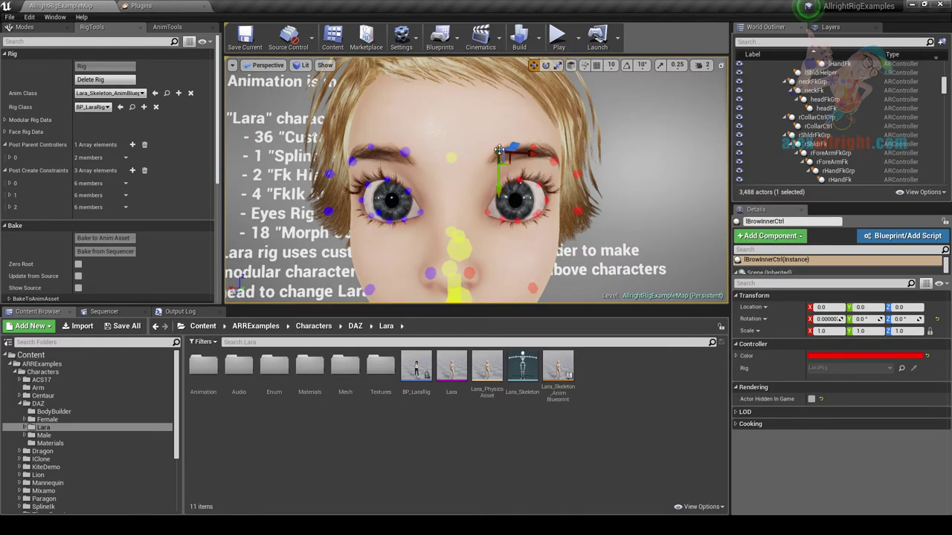
Lower Lara's left inner brow control inward toward the nose and rotate it about -25° around Z.
{"action": "left_click_drag", "start_coordinate": [498, 151], "coordinate": [465, 169]}
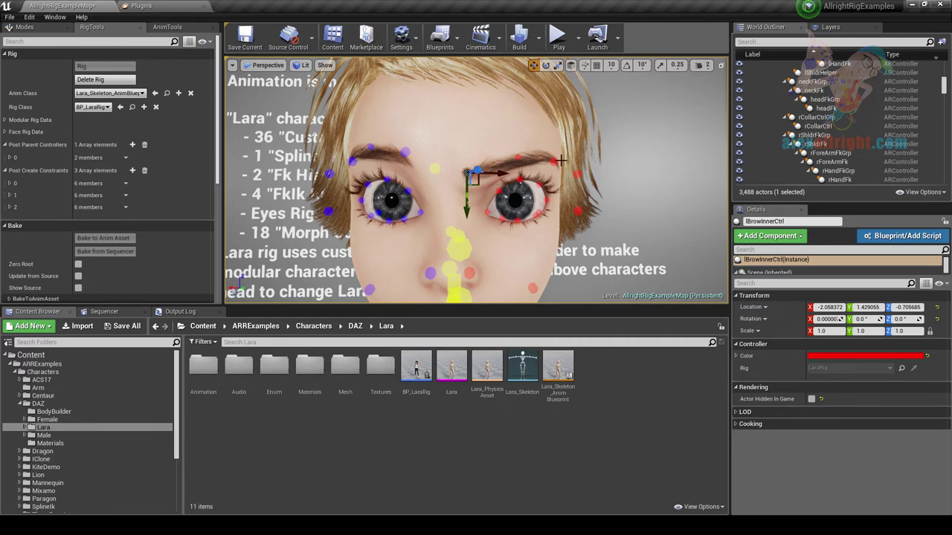
{"action": "key", "text": "e"}
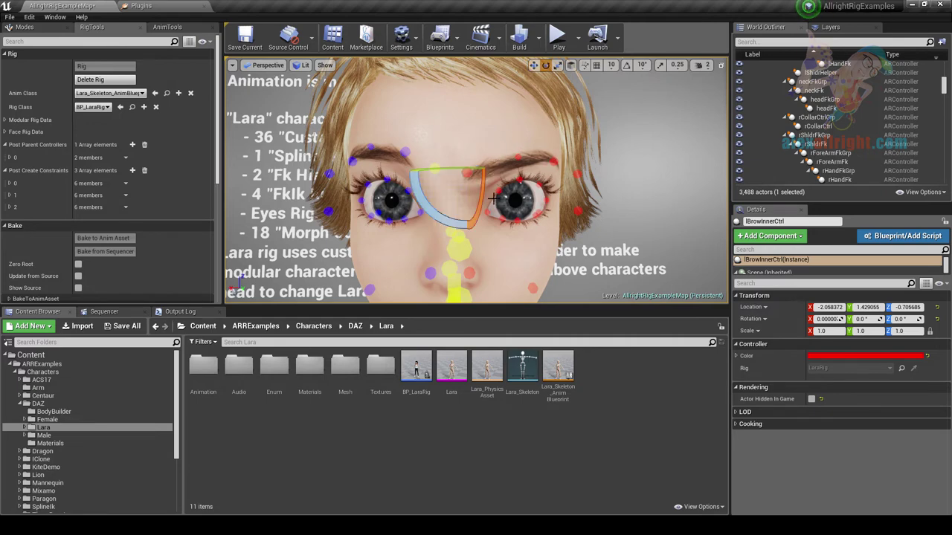
{"action": "left_click_drag", "start_coordinate": [450, 216], "coordinate": [442, 211]}
{"action": "left_click_drag", "start_coordinate": [516, 193], "coordinate": [520, 176]}
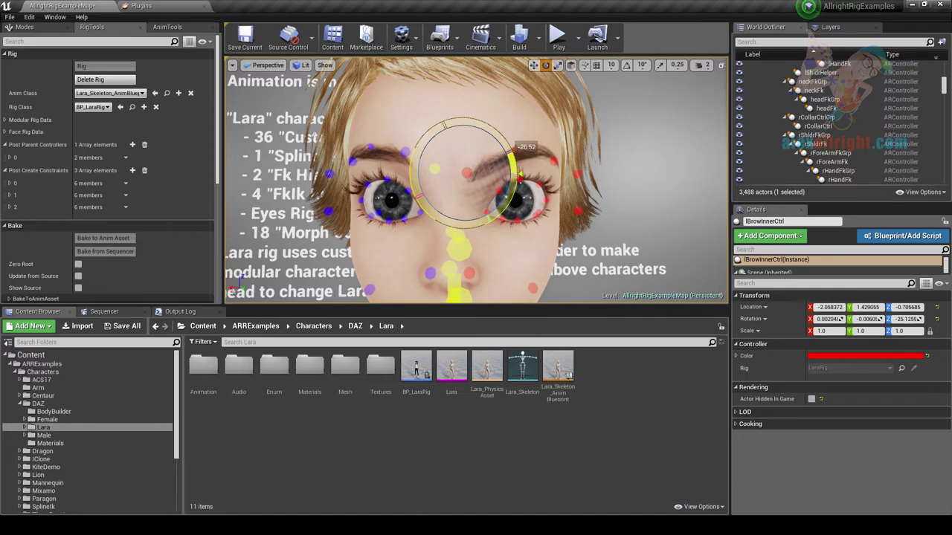
Raise Lara's left outer brow control above the eye and select the left mid brow control.
{"action": "left_click", "coordinate": [554, 159]}
{"action": "key", "text": "w"}
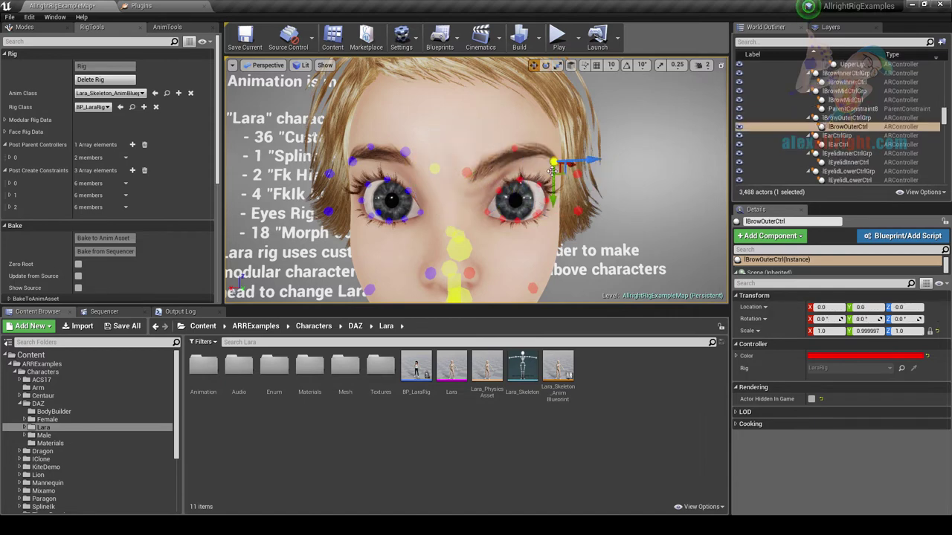
{"action": "left_click_drag", "start_coordinate": [553, 161], "coordinate": [510, 141]}
{"action": "left_click", "coordinate": [516, 135]}
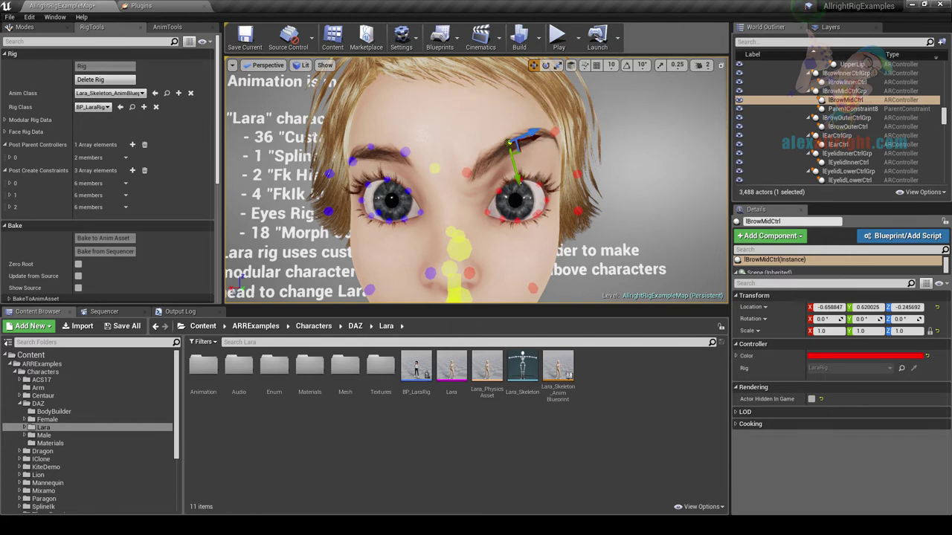
Create a new level from the default template and place the Lara skeletal mesh on its floor.
{"action": "left_click", "coordinate": [8, 17]}
{"action": "left_click", "coordinate": [26, 35]}
{"action": "left_click", "coordinate": [408, 223]}
{"action": "left_click", "coordinate": [566, 355]}
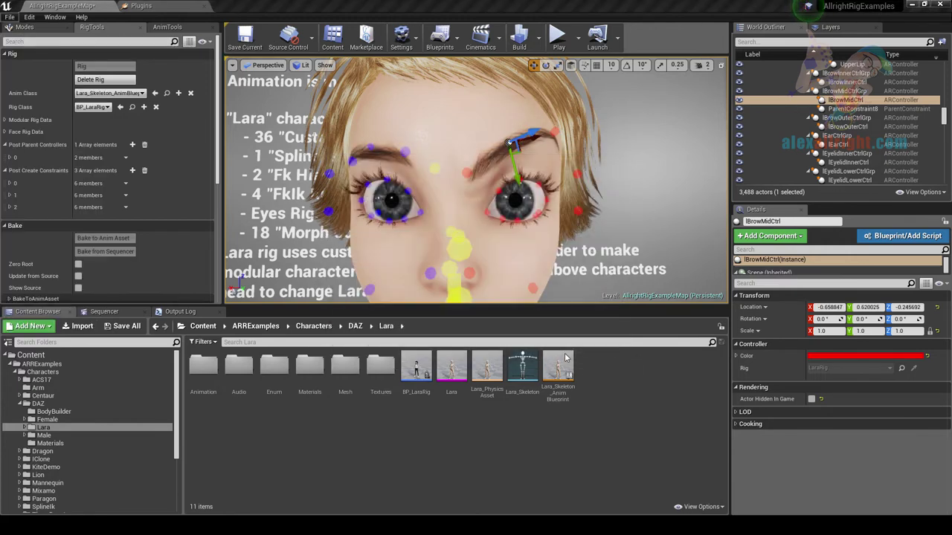
{"action": "left_click_drag", "start_coordinate": [452, 366], "coordinate": [474, 200]}
Inspect the first Post Create Constraints entry in the rig settings and remove all elements from that array.
{"action": "scroll", "coordinate": [216, 159], "scroll_direction": "down", "scroll_amount": 3}
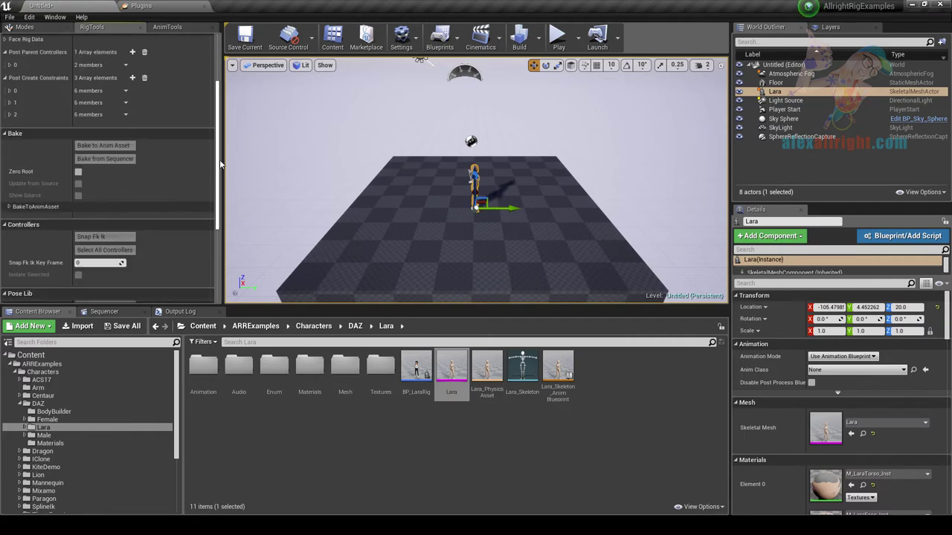
{"action": "left_click", "coordinate": [99, 277]}
{"action": "left_click_drag", "start_coordinate": [220, 161], "coordinate": [219, 121]}
{"action": "left_click", "coordinate": [99, 399]}
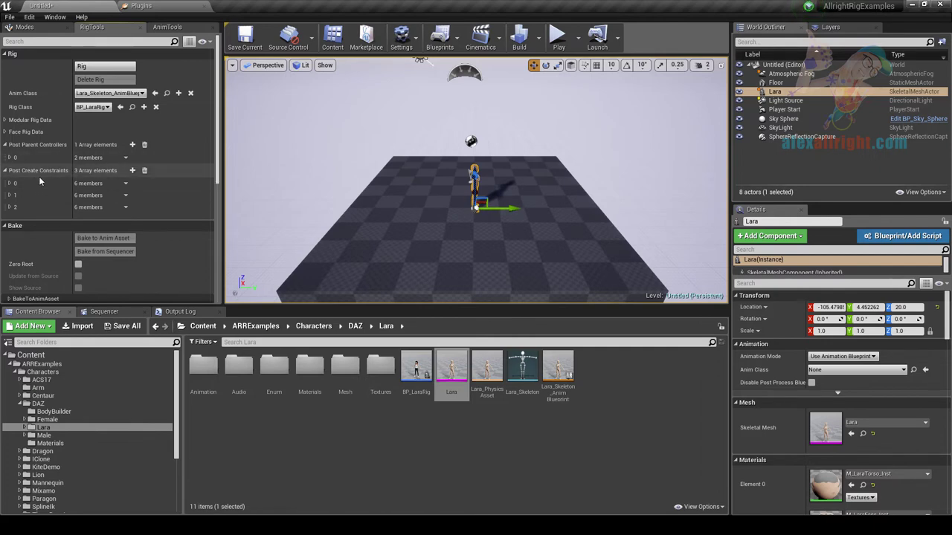
{"action": "left_click", "coordinate": [9, 183]}
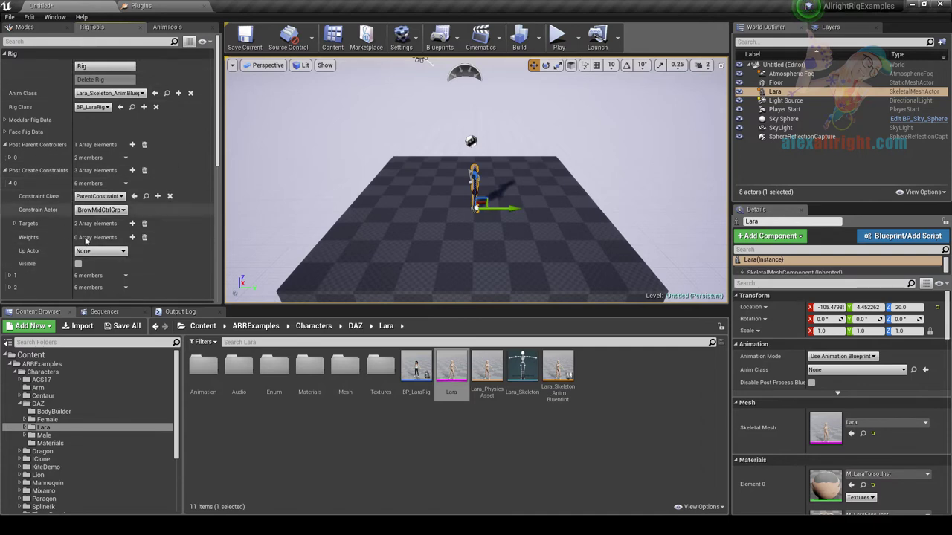
{"action": "left_click", "coordinate": [145, 171]}
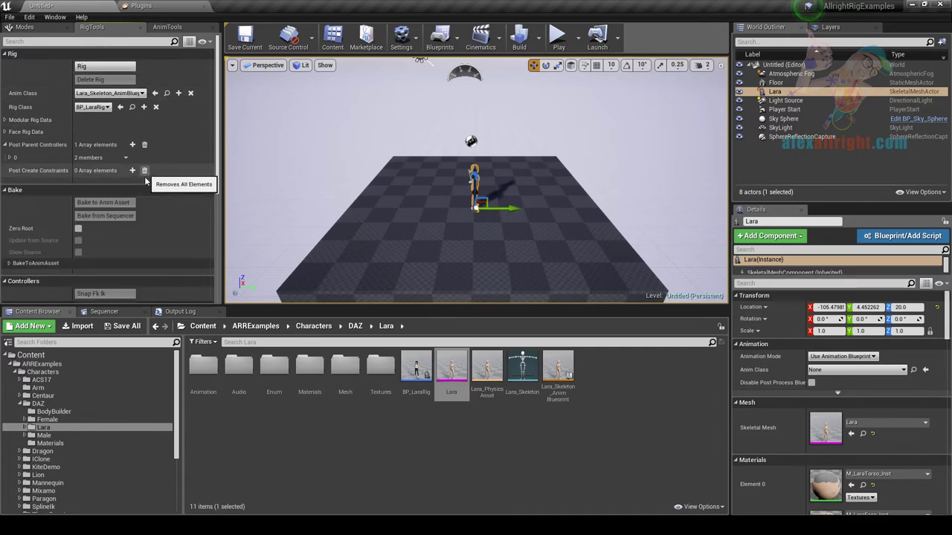
Rig the Lara character using the BP_LaraRig class without post-create constraints.
{"action": "key", "text": "f"}
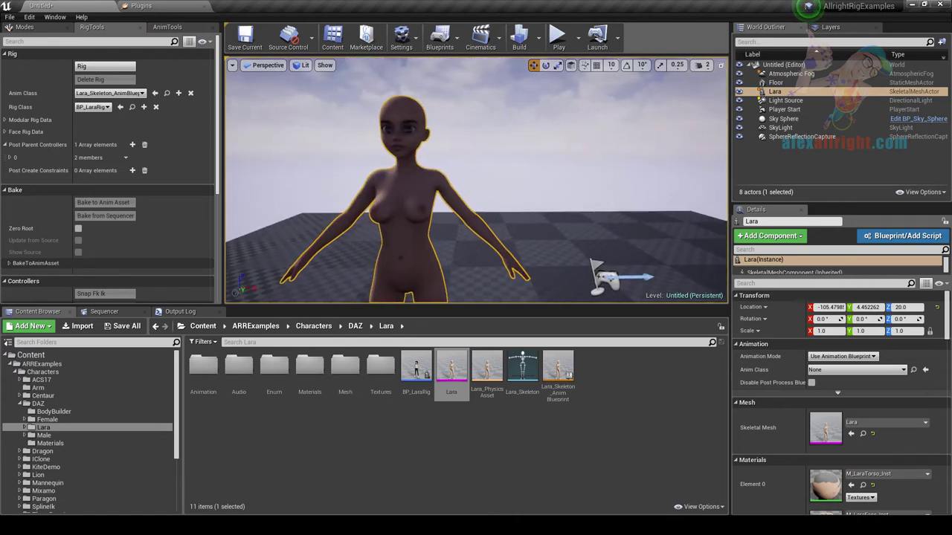
{"action": "left_click", "coordinate": [105, 66]}
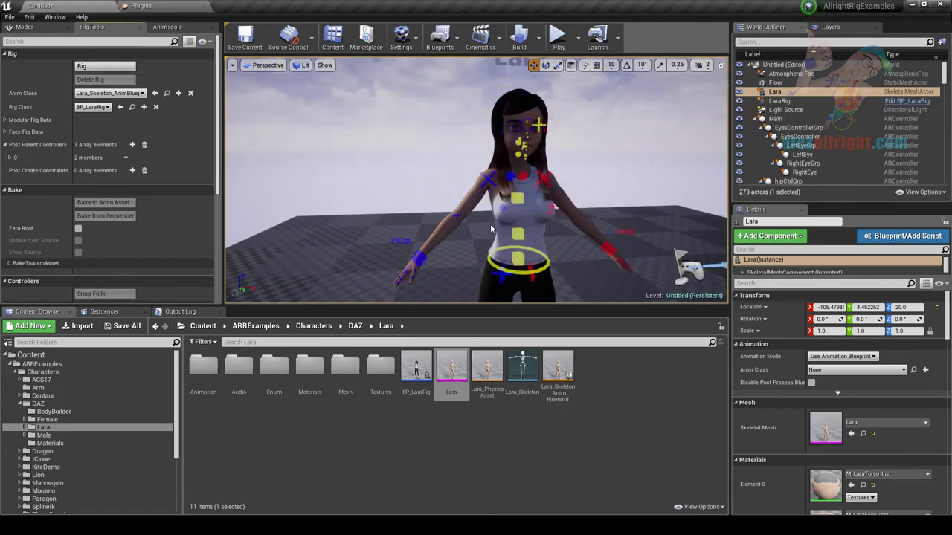
{"action": "right_click_drag", "start_coordinate": [616, 199], "coordinate": [662, 199]}
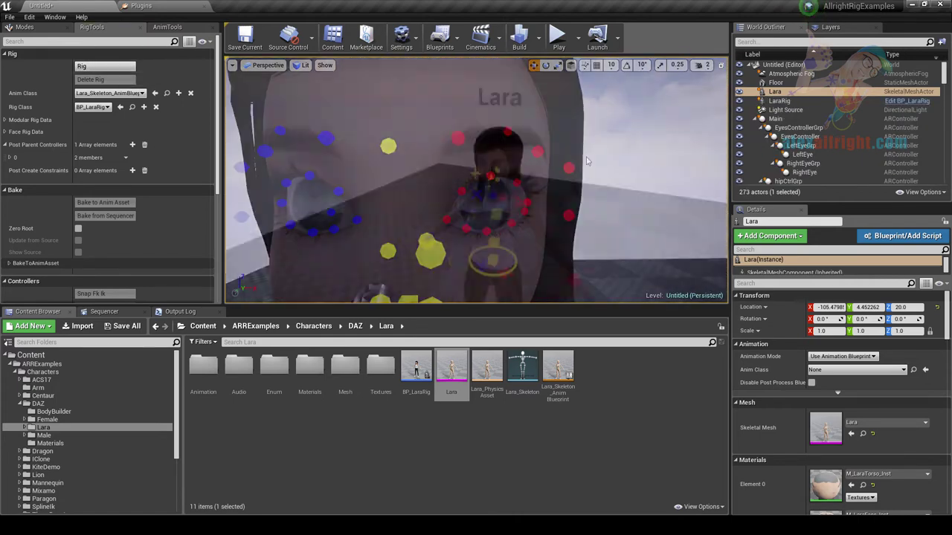
Try moving Lara's left inner, outer and mid brow controls down separately to test the unconstrained eyebrow.
{"action": "left_click", "coordinate": [458, 140]}
{"action": "left_click_drag", "start_coordinate": [457, 140], "coordinate": [448, 161]}
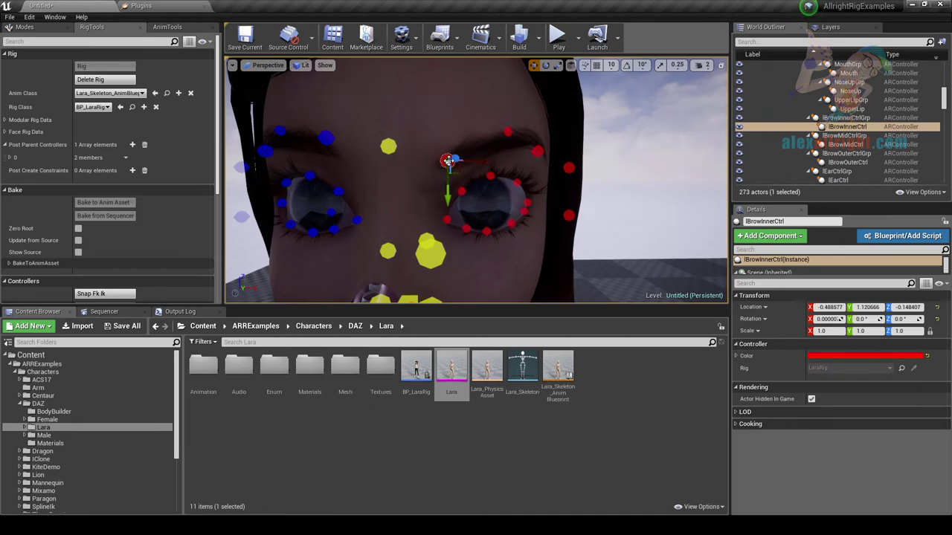
{"action": "left_click", "coordinate": [538, 152]}
{"action": "left_click_drag", "start_coordinate": [537, 152], "coordinate": [537, 166]}
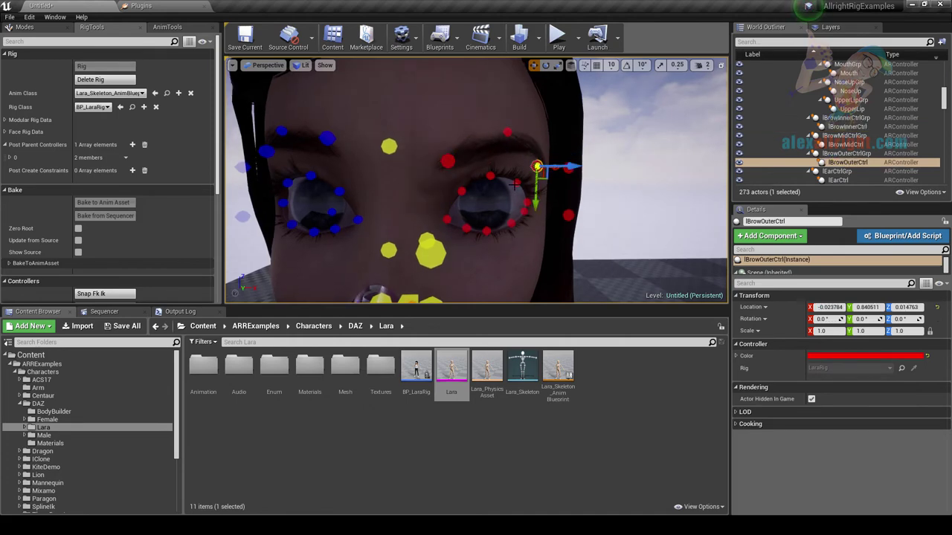
{"action": "left_click", "coordinate": [510, 132]}
{"action": "left_click_drag", "start_coordinate": [510, 132], "coordinate": [496, 157]}
Undo the test moves of the left brow controls.
{"action": "key", "text": "ctrl+z"}
{"action": "key", "text": "ctrl+z"}
{"action": "key", "text": "ctrl+z"}
{"action": "key", "text": "ctrl+z"}
{"action": "key", "text": "ctrl+z"}
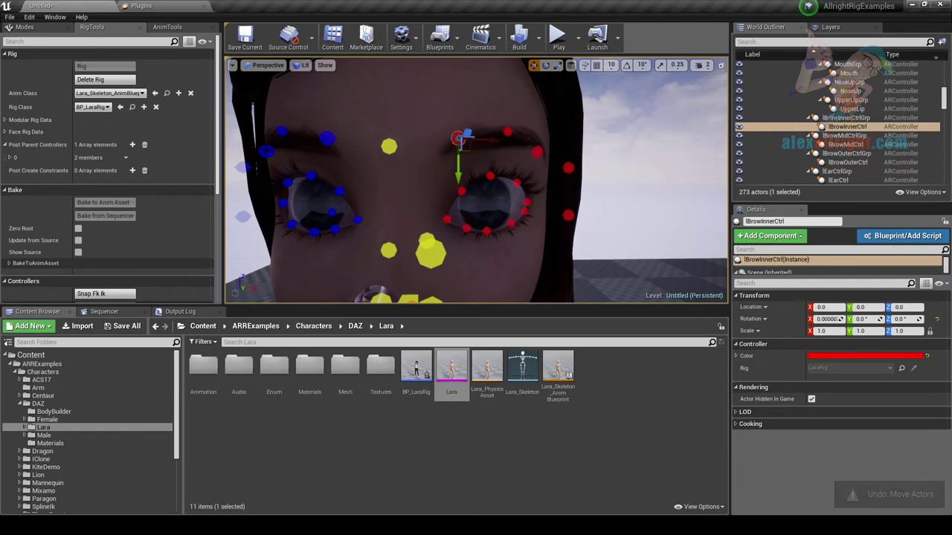
Select the right, center and left brow controls in turn to examine how the eyebrow rig is laid out.
{"action": "left_click", "coordinate": [281, 133]}
{"action": "left_click", "coordinate": [325, 139]}
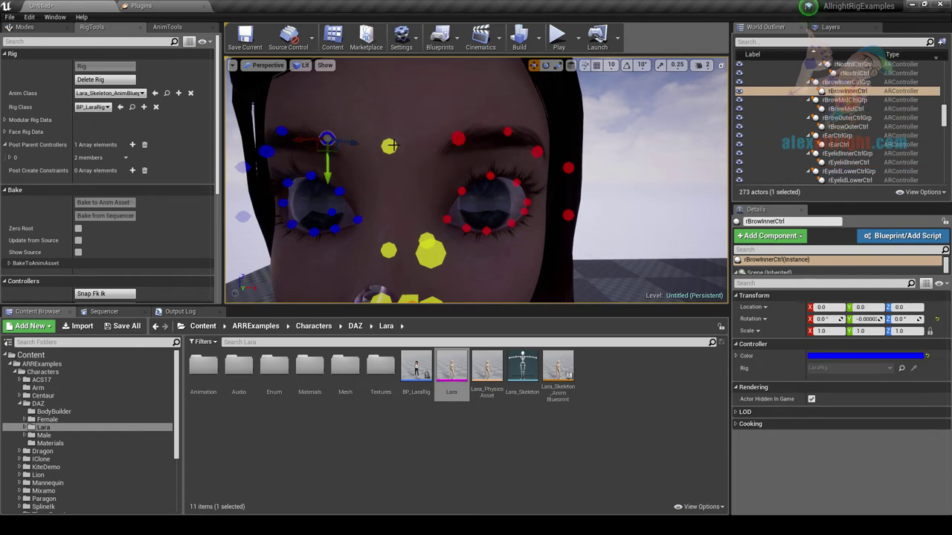
{"action": "left_click", "coordinate": [389, 145]}
{"action": "left_click", "coordinate": [460, 138]}
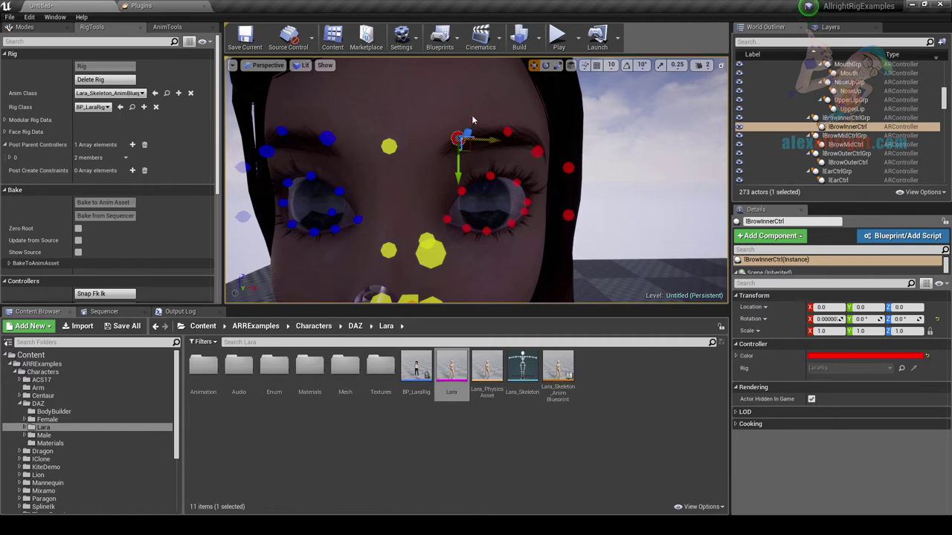
Add a Post Create Constraints element and set its constraint class to ParentConstraint.
{"action": "left_click", "coordinate": [132, 170]}
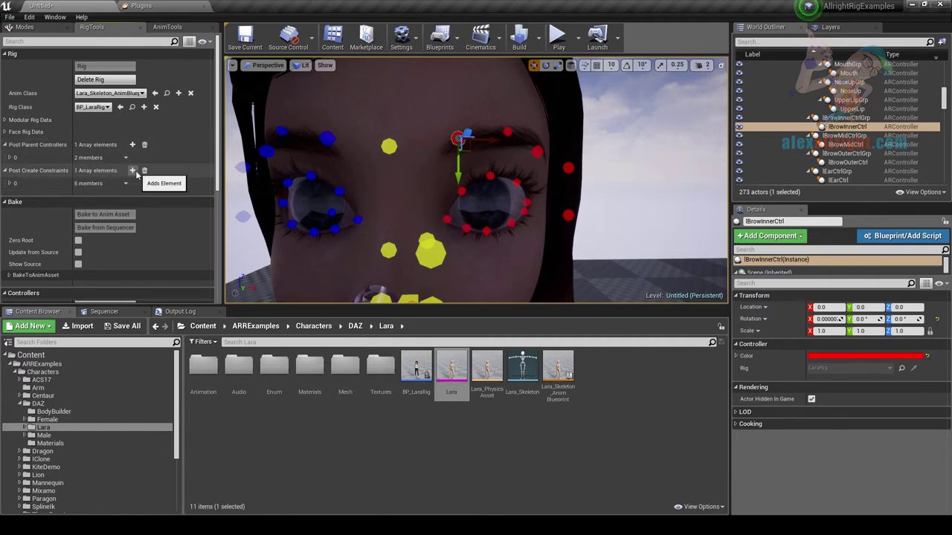
{"action": "left_click", "coordinate": [10, 183]}
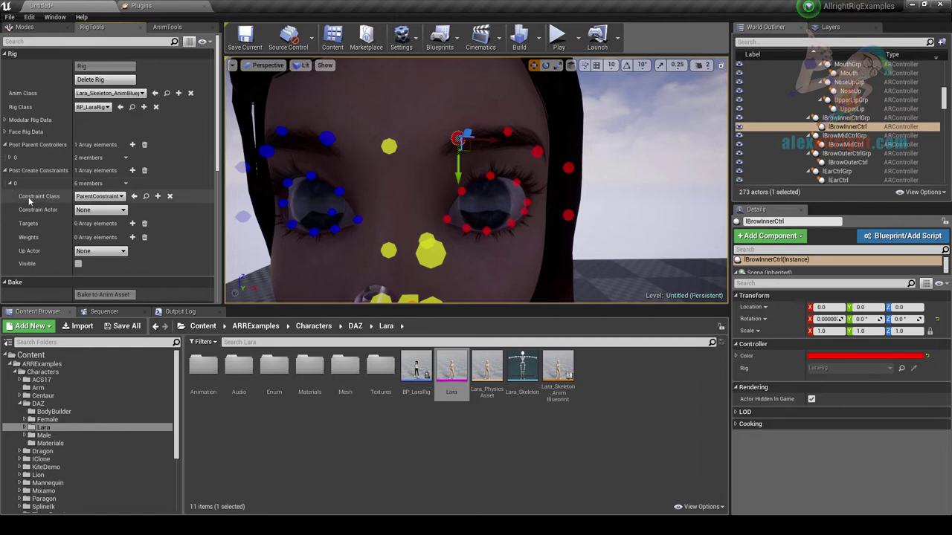
{"action": "left_click", "coordinate": [113, 198]}
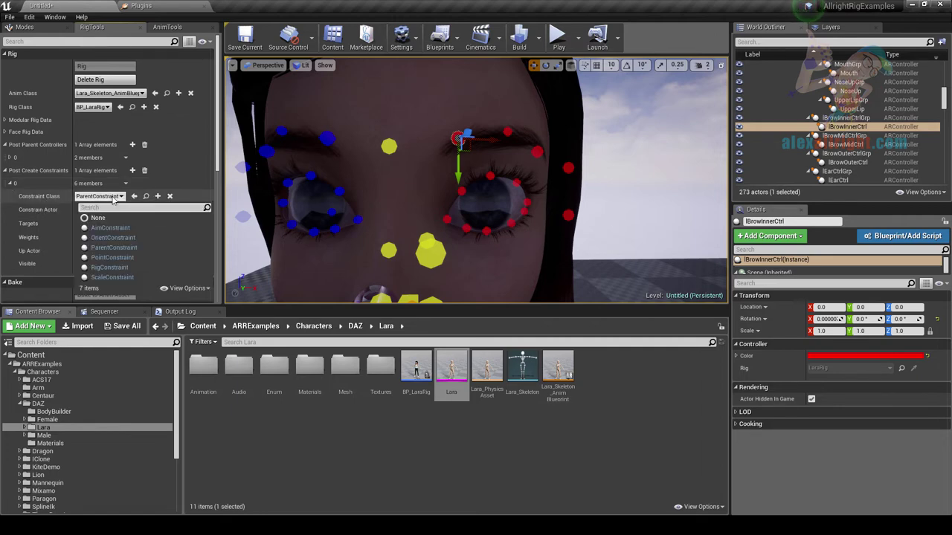
{"action": "left_click", "coordinate": [117, 248]}
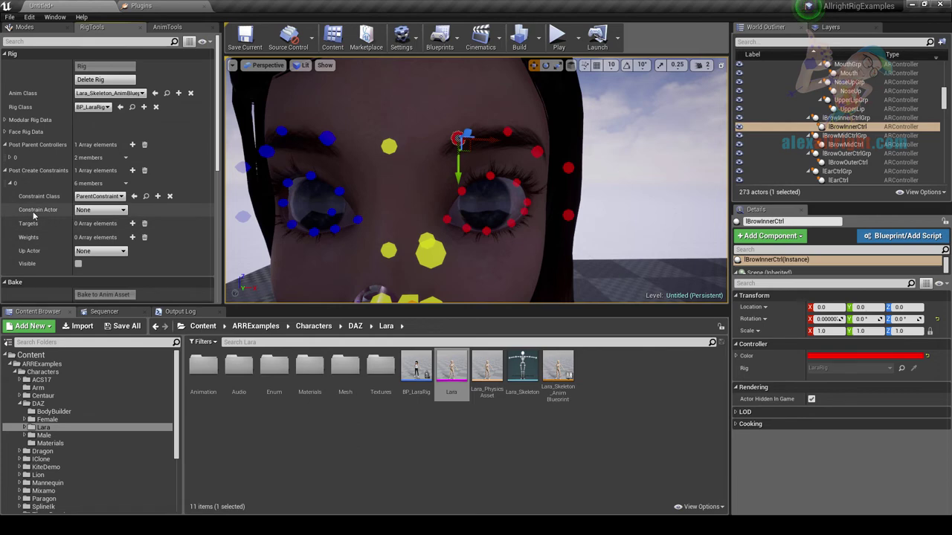
Set the new constraint's Constrain Actor to lBrowMidCtrlGrp, the group of the left mid brow control.
{"action": "left_click", "coordinate": [507, 132]}
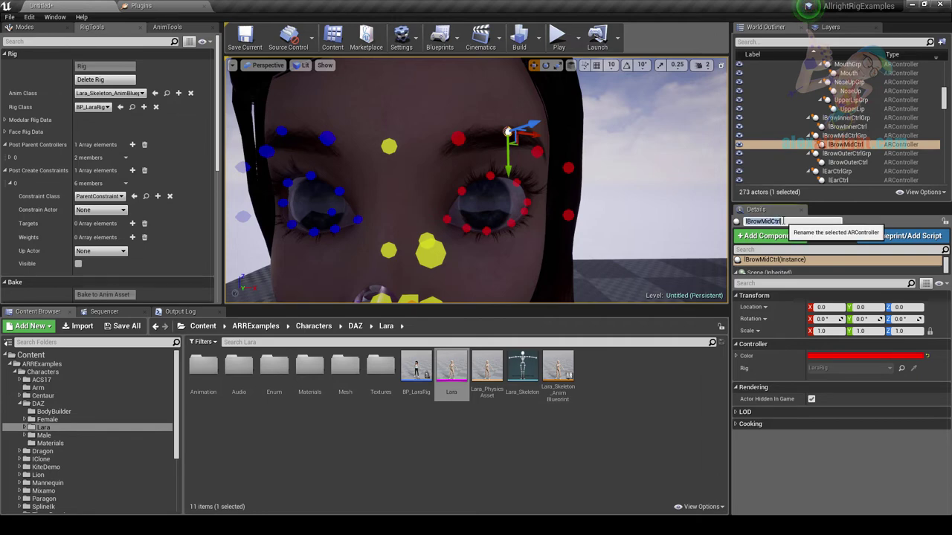
{"action": "left_click", "coordinate": [101, 210]}
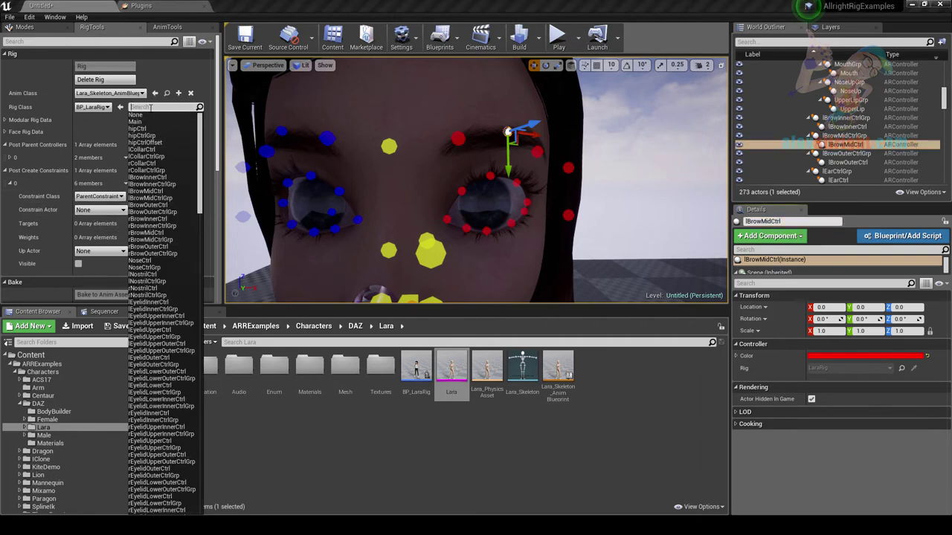
{"action": "type", "text": "lBrowMidCtrl"}
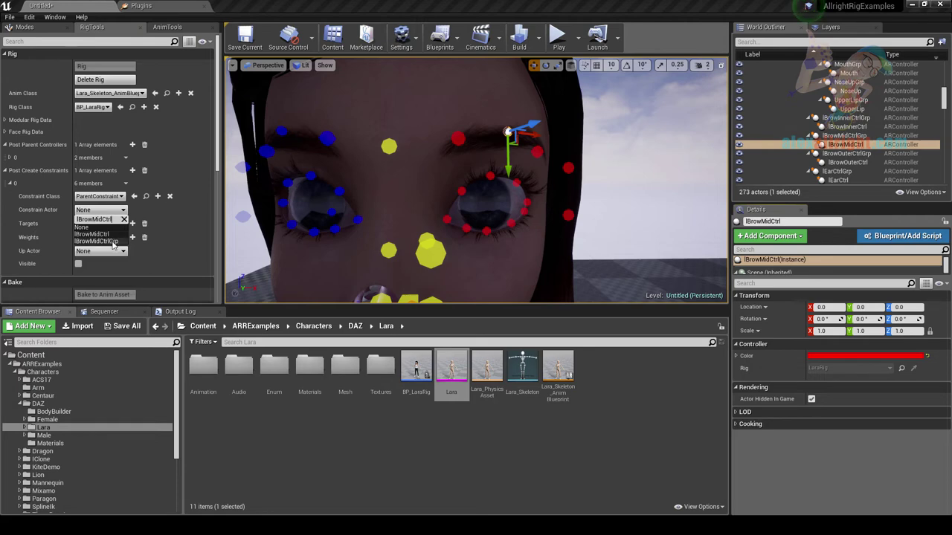
{"action": "left_click", "coordinate": [104, 241]}
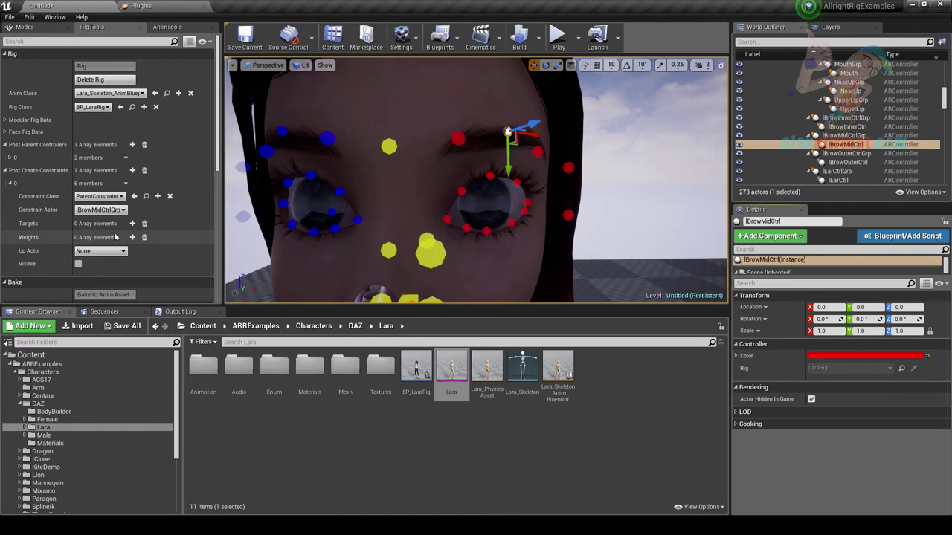
Add two targets to the mid brow group's parent constraint and set the first target to lBrowInnerCtrl.
{"action": "left_click", "coordinate": [458, 138]}
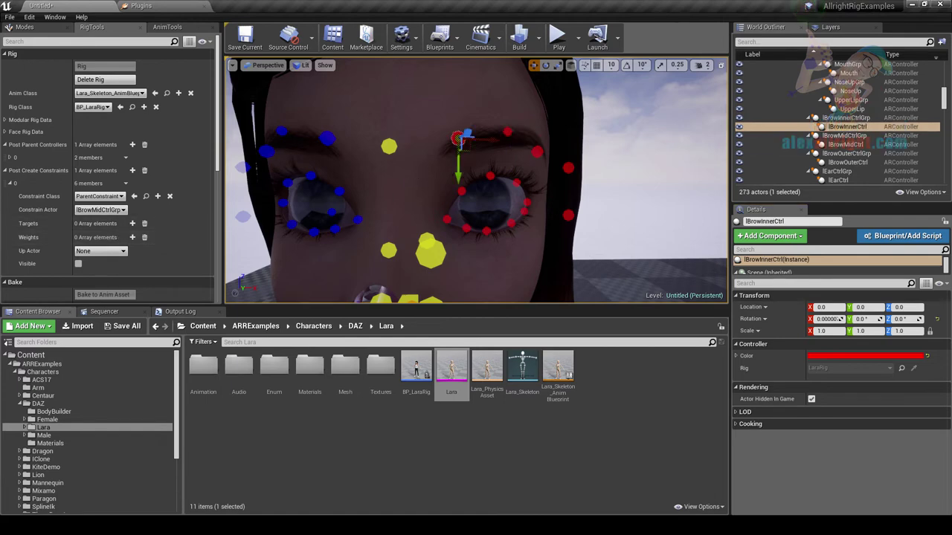
{"action": "left_click", "coordinate": [537, 153], "text": "ctrl"}
{"action": "left_click_drag", "start_coordinate": [534, 172], "coordinate": [536, 156]}
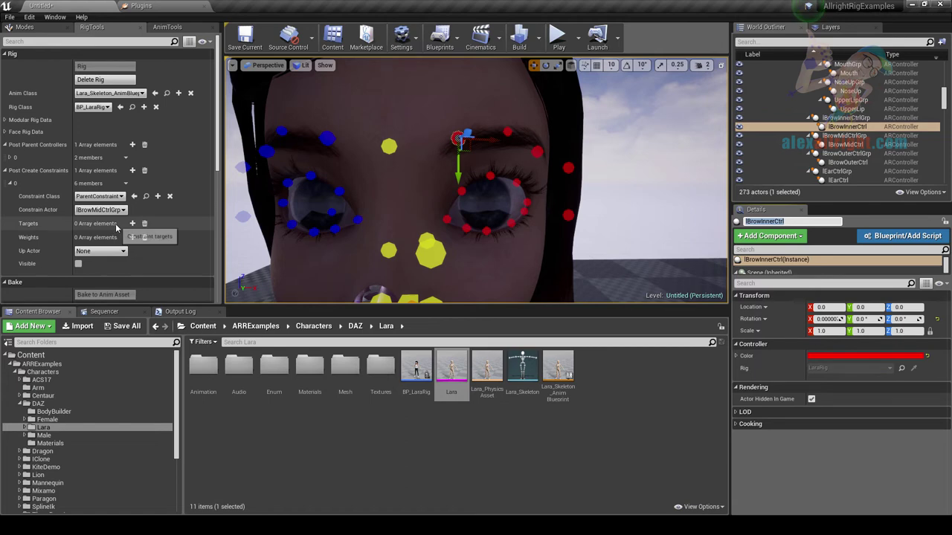
{"action": "left_click", "coordinate": [132, 223]}
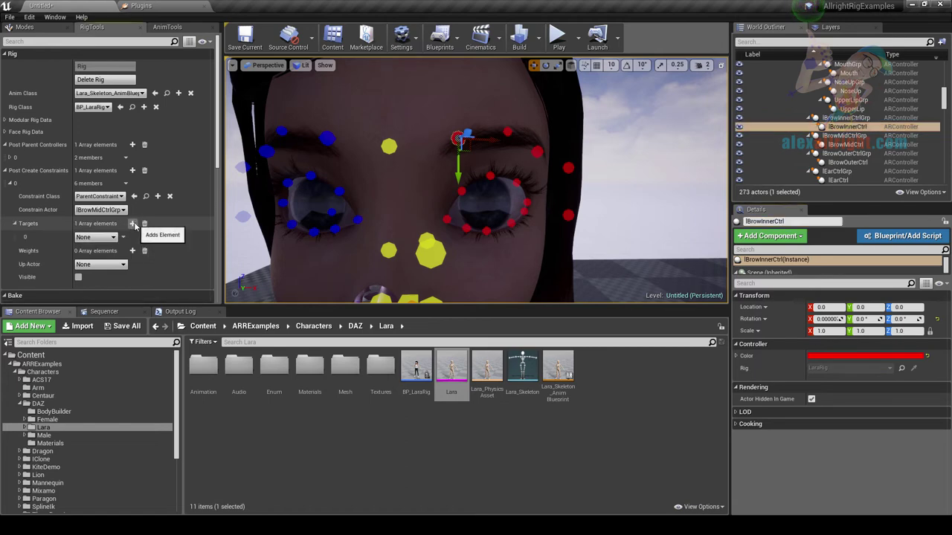
{"action": "left_click", "coordinate": [132, 223]}
{"action": "left_click", "coordinate": [109, 238]}
{"action": "type", "text": "lBrowInnerCtrl"}
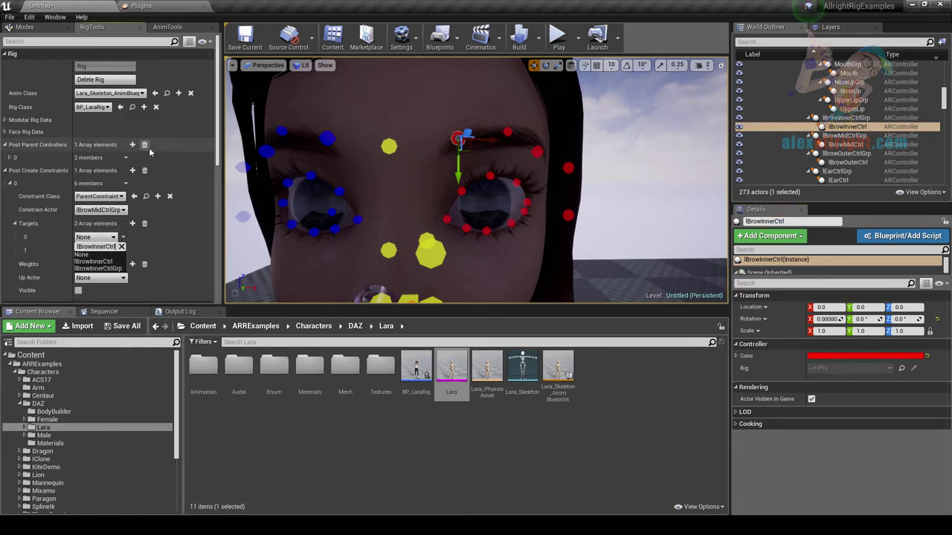
{"action": "left_click", "coordinate": [94, 261]}
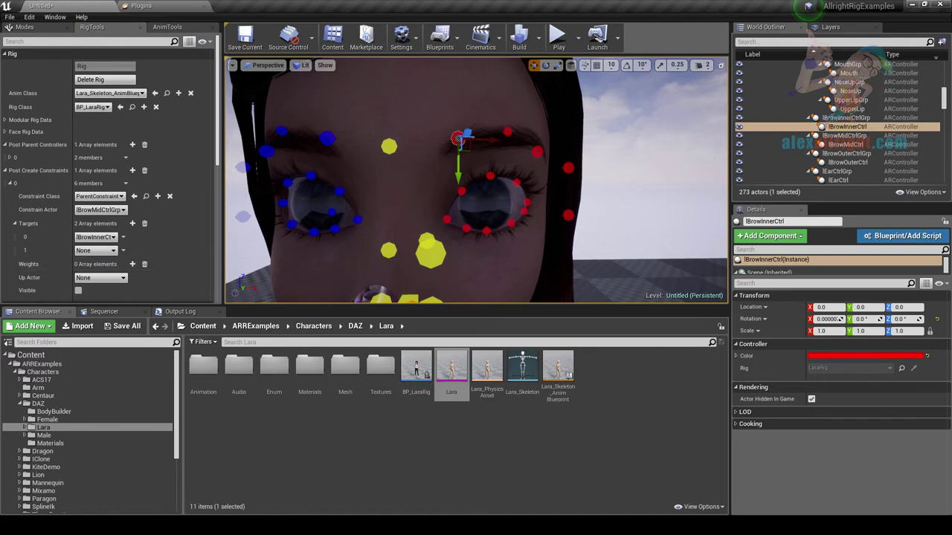
Set the constraint's second target to lBrowOuterCtrl, the left outer brow control.
{"action": "left_click", "coordinate": [537, 151]}
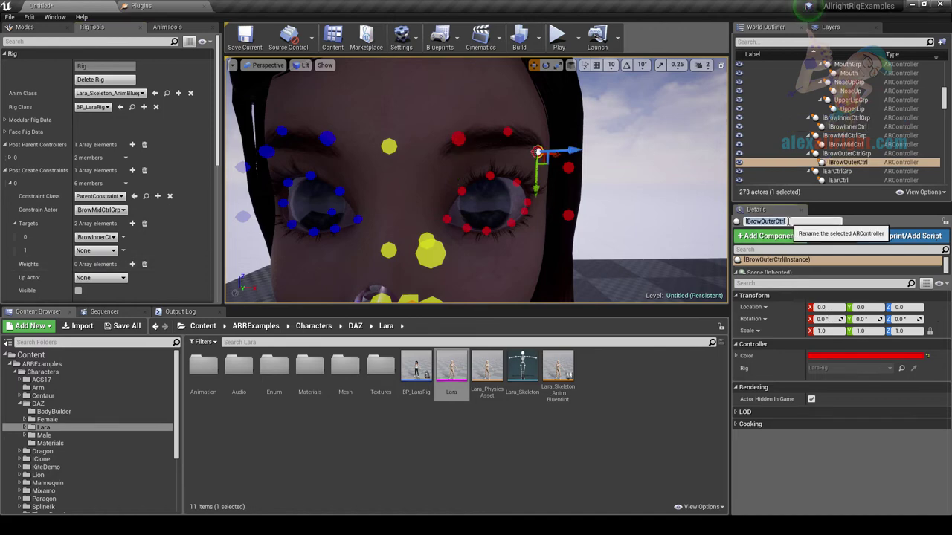
{"action": "left_click", "coordinate": [95, 250]}
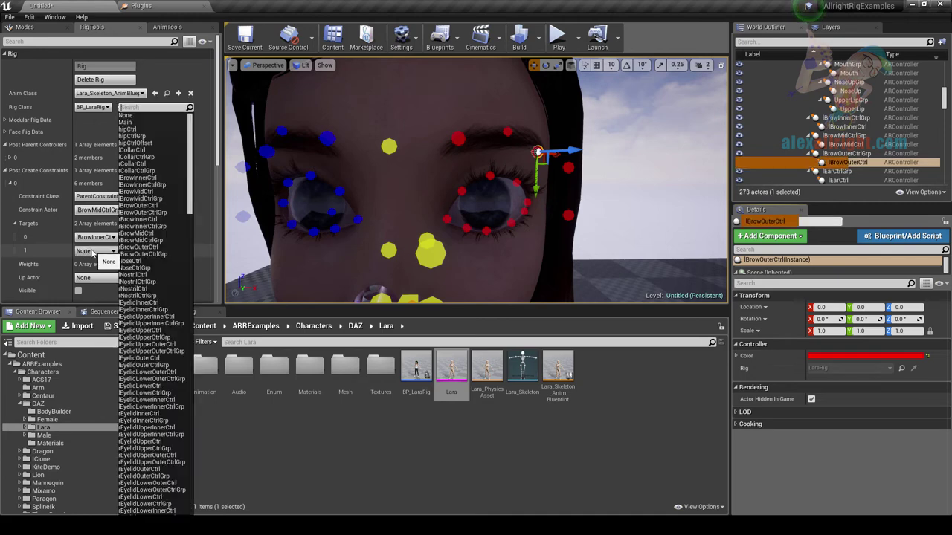
{"action": "type", "text": "lBrowOuterCtrl"}
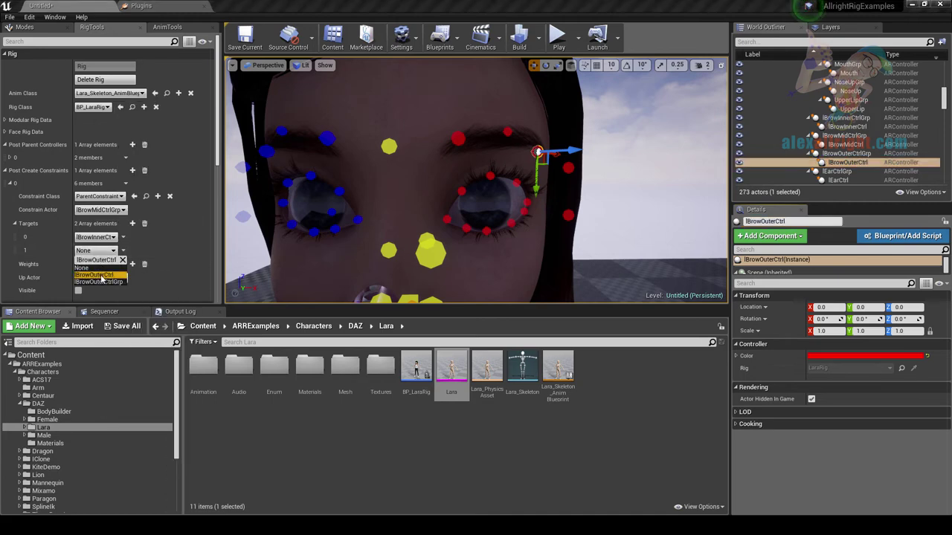
{"action": "left_click", "coordinate": [95, 276]}
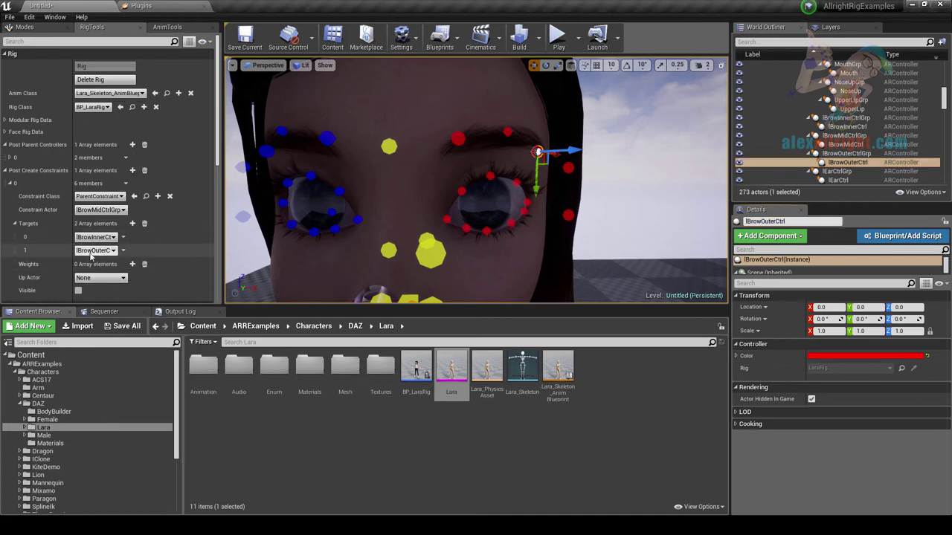
Test-move the left inner brow control, undo the move, and locate the left mid brow control's group.
{"action": "left_click", "coordinate": [455, 139]}
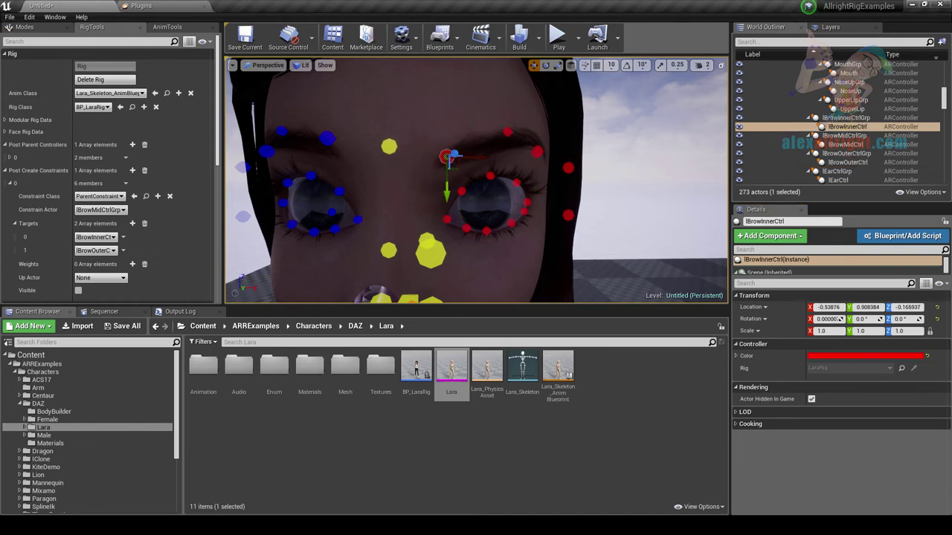
{"action": "key", "text": "ctrl+z"}
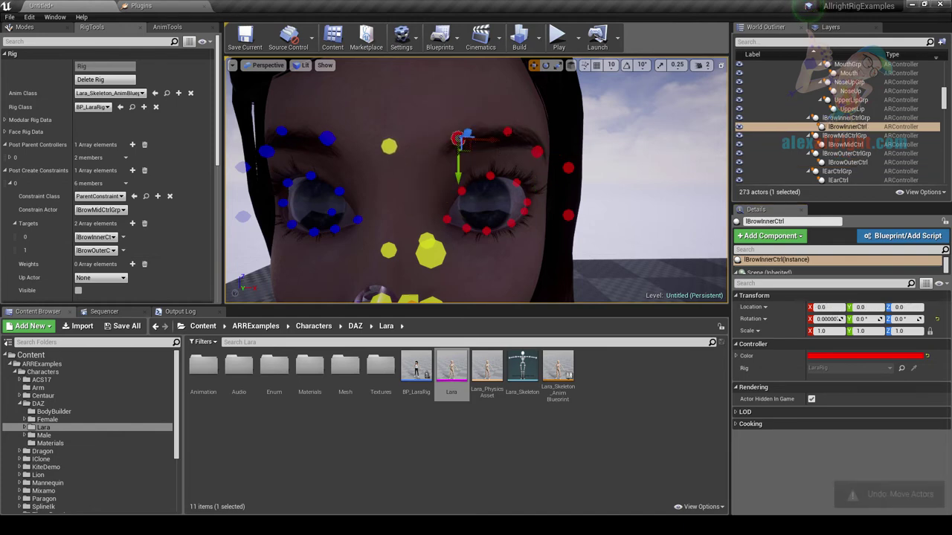
{"action": "left_click", "coordinate": [505, 131]}
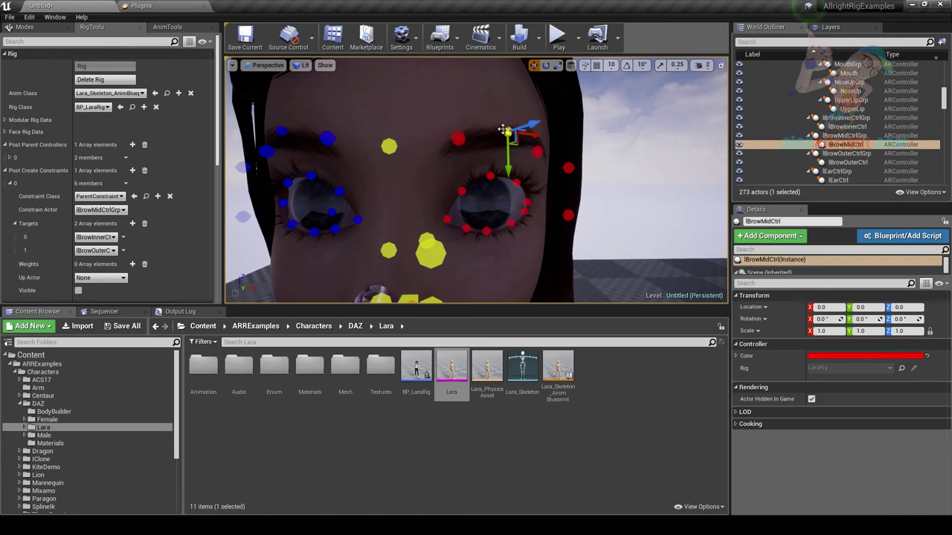
{"action": "right_click", "coordinate": [823, 135]}
{"action": "left_click", "coordinate": [823, 135]}
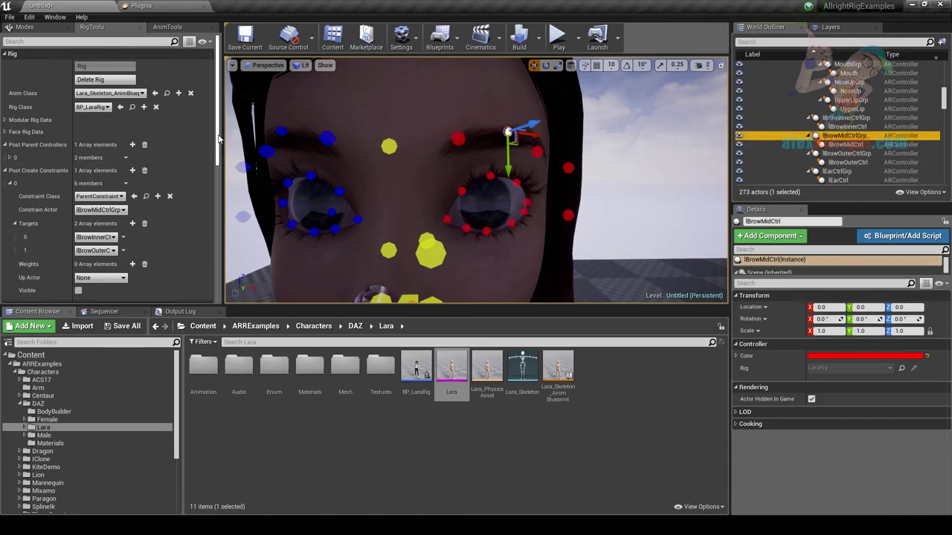
Try adding two weight entries to the parent constraint, and clear the weights again.
{"action": "scroll", "coordinate": [45, 231], "scroll_direction": "down", "scroll_amount": 2}
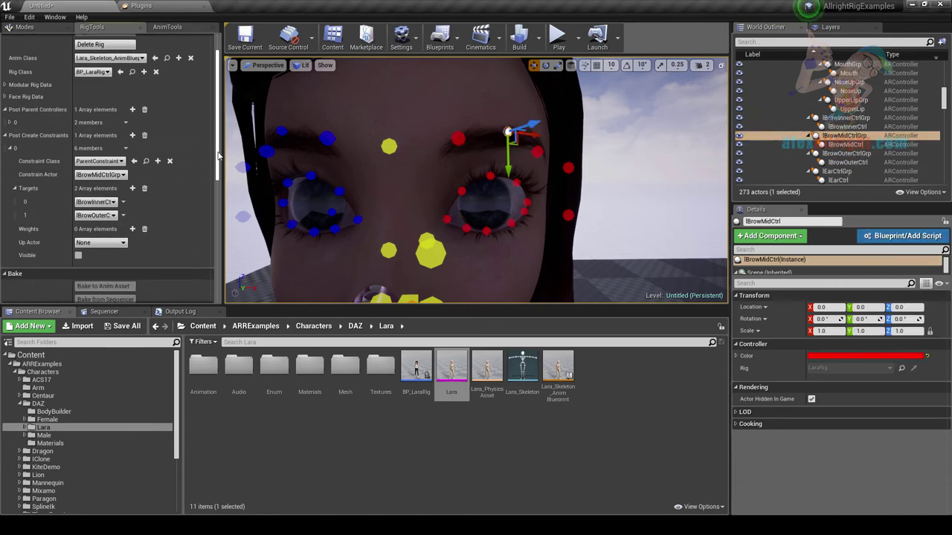
{"action": "left_click", "coordinate": [133, 225]}
{"action": "left_click", "coordinate": [134, 224]}
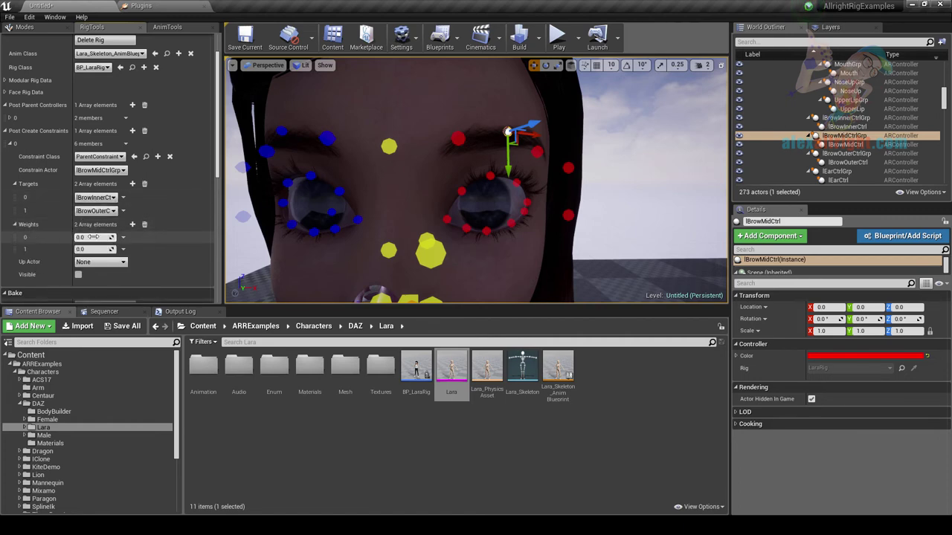
{"action": "left_click", "coordinate": [145, 225]}
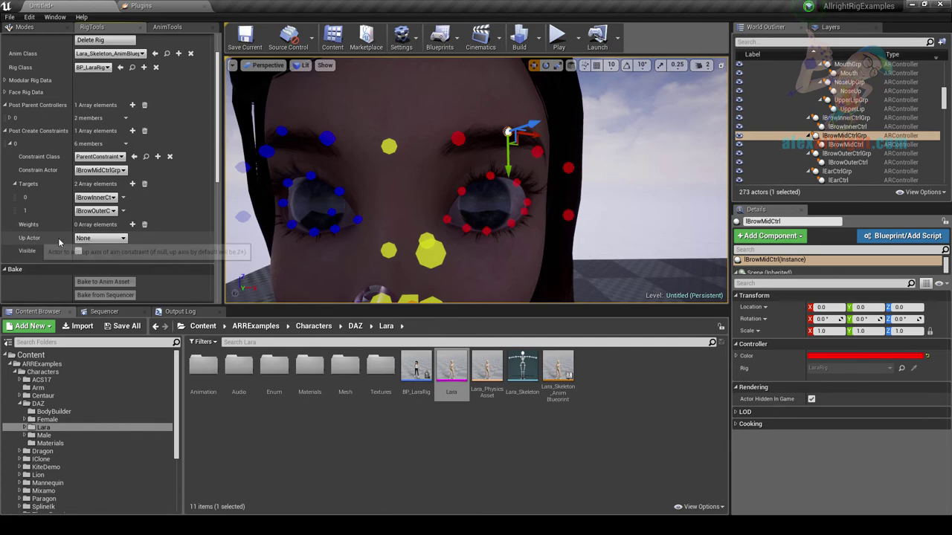
{"action": "left_click", "coordinate": [87, 238]}
{"action": "left_click", "coordinate": [87, 238]}
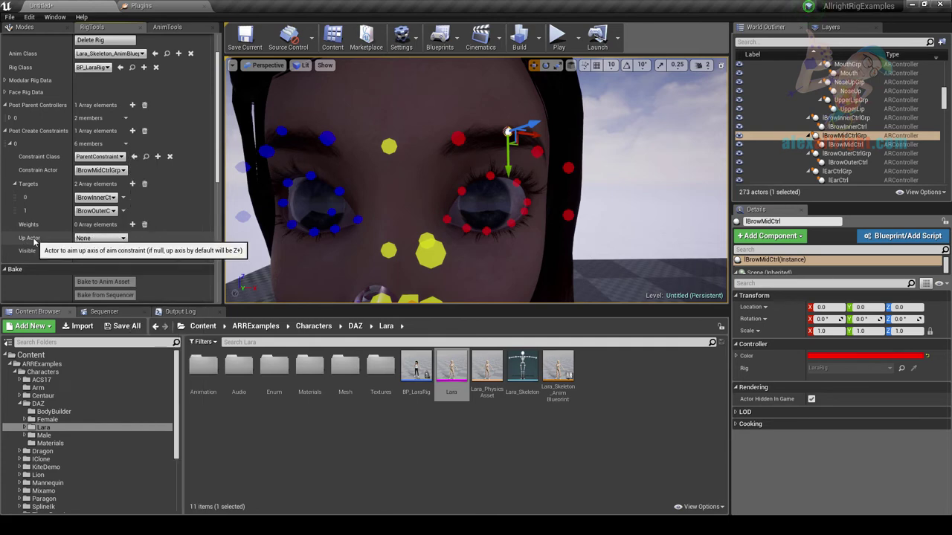
Delete the Lara rig and rebuild it with the new post create constraint.
{"action": "scroll", "coordinate": [173, 251], "scroll_direction": "up", "scroll_amount": 2}
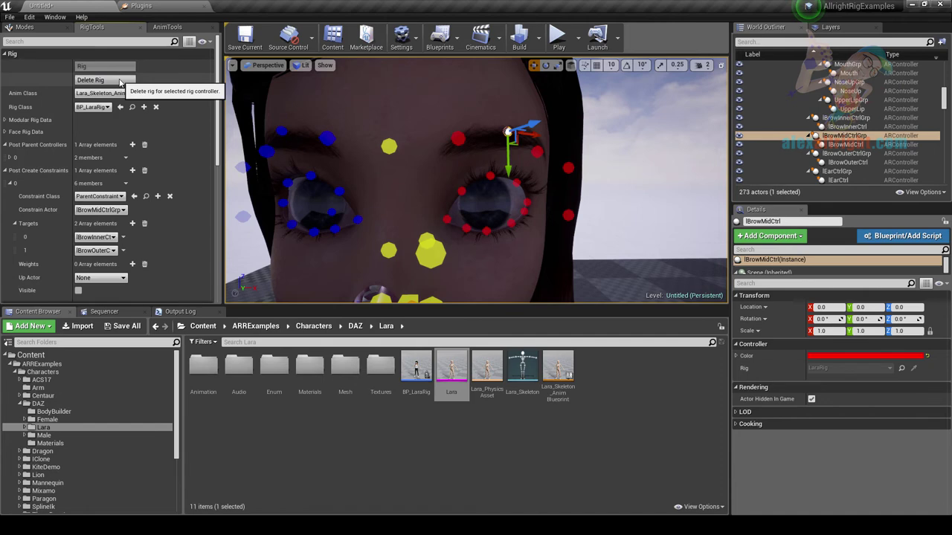
{"action": "left_click", "coordinate": [120, 80]}
{"action": "left_click", "coordinate": [120, 69]}
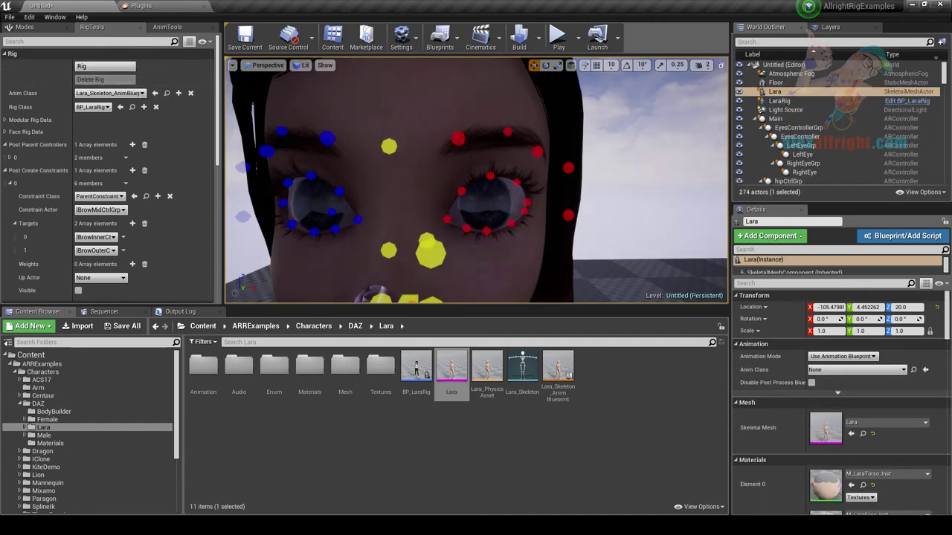
Test the new constraint by lowering the left inner brow control and raising the left outer brow control.
{"action": "left_click", "coordinate": [458, 139]}
{"action": "left_click_drag", "start_coordinate": [459, 139], "coordinate": [449, 161]}
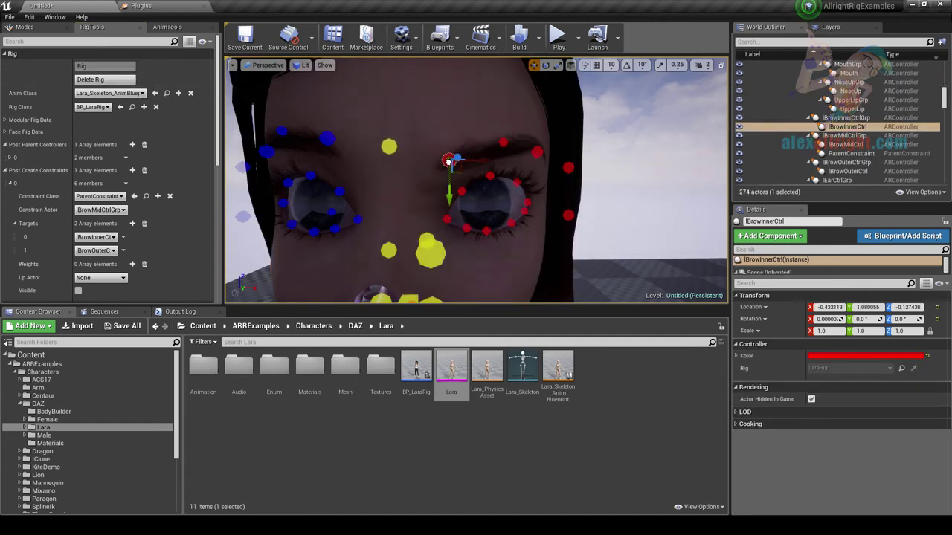
{"action": "key", "text": "e"}
{"action": "left_click_drag", "start_coordinate": [504, 170], "coordinate": [543, 119]}
{"action": "left_click", "coordinate": [537, 152]}
{"action": "key", "text": "w"}
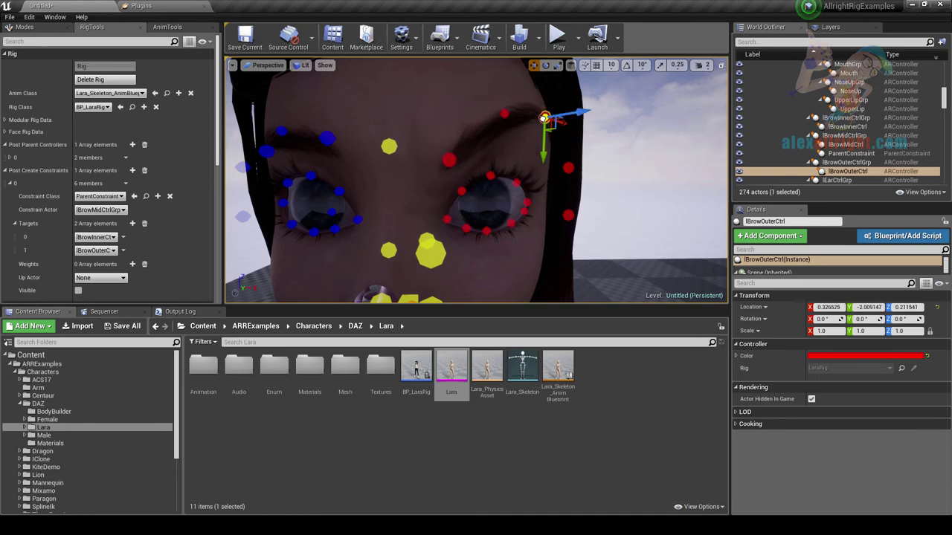
Move the left mid brow control down onto the upper eyelid, and select the generated ParentConstraint to inspect its settings.
{"action": "left_click", "coordinate": [504, 113]}
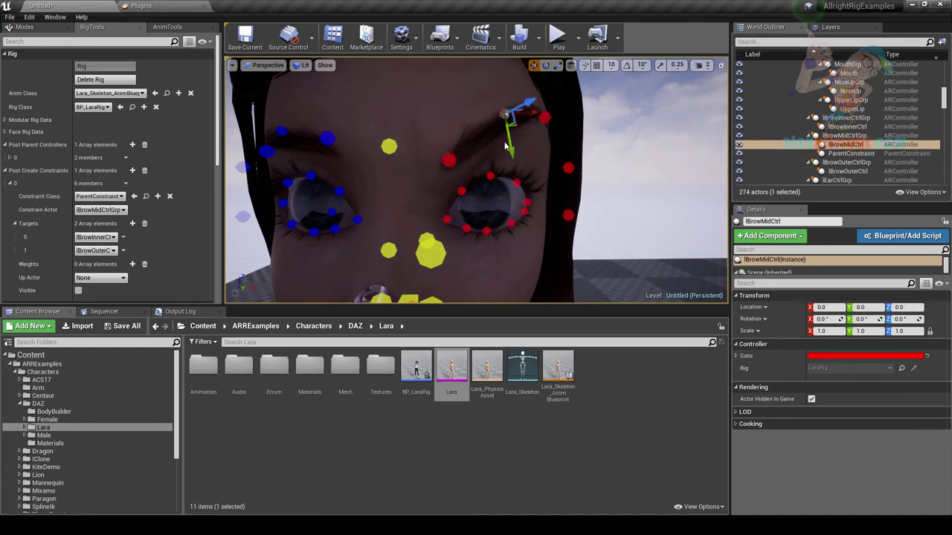
{"action": "left_click_drag", "start_coordinate": [504, 113], "coordinate": [506, 180]}
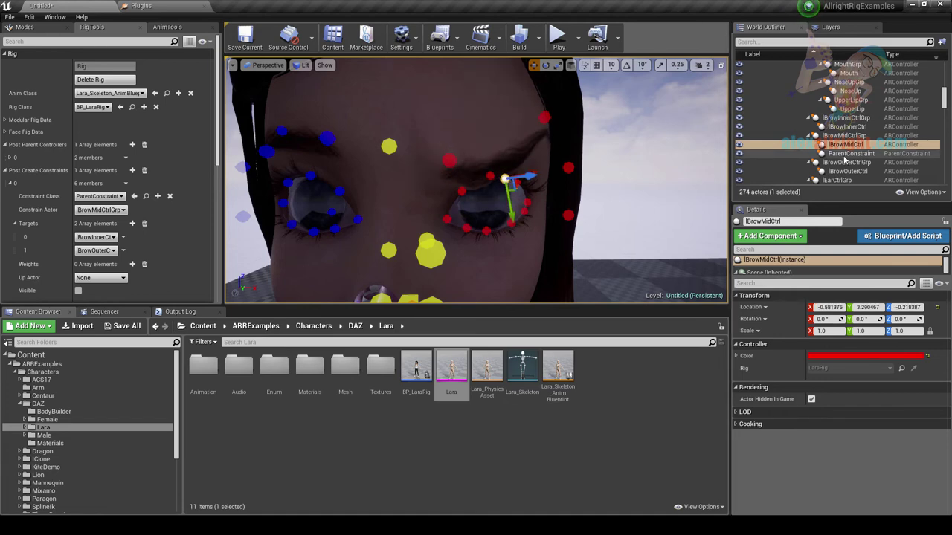
{"action": "left_click", "coordinate": [847, 153]}
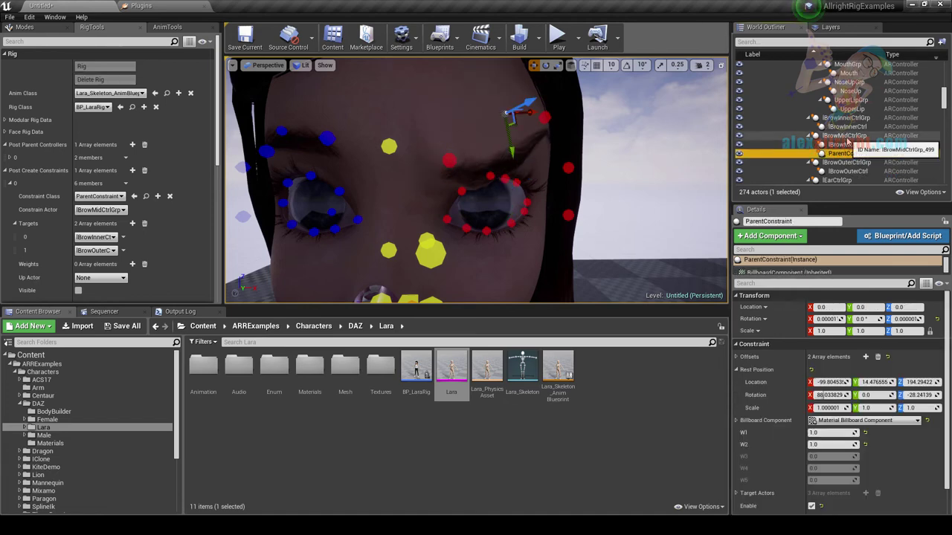
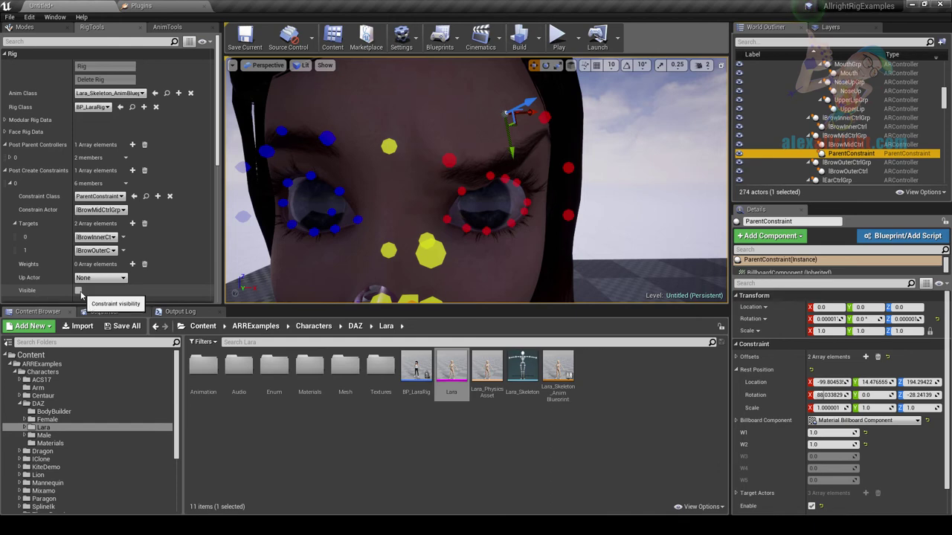
Select the Floor and toggle its viewport selectability with the animation tools.
{"action": "left_click", "coordinate": [167, 27]}
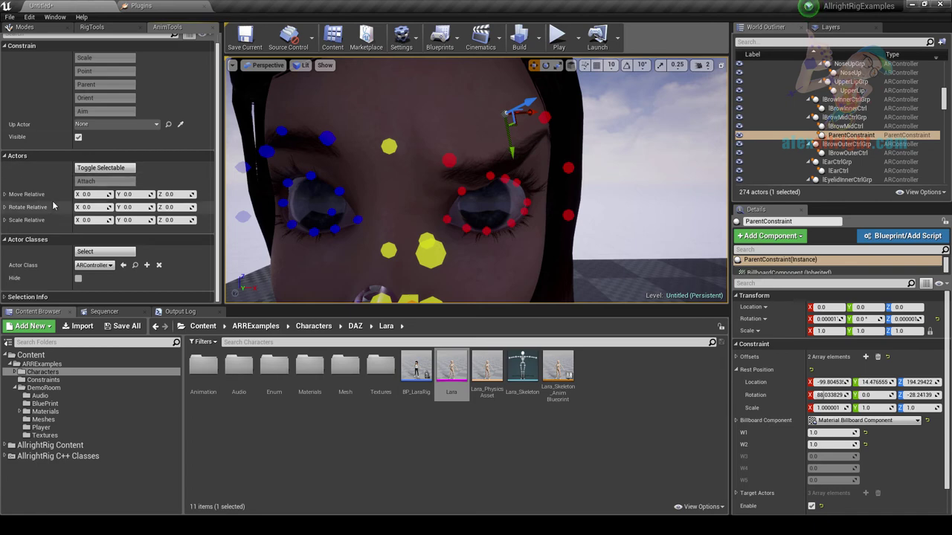
{"action": "left_click", "coordinate": [606, 281]}
{"action": "key", "text": "f"}
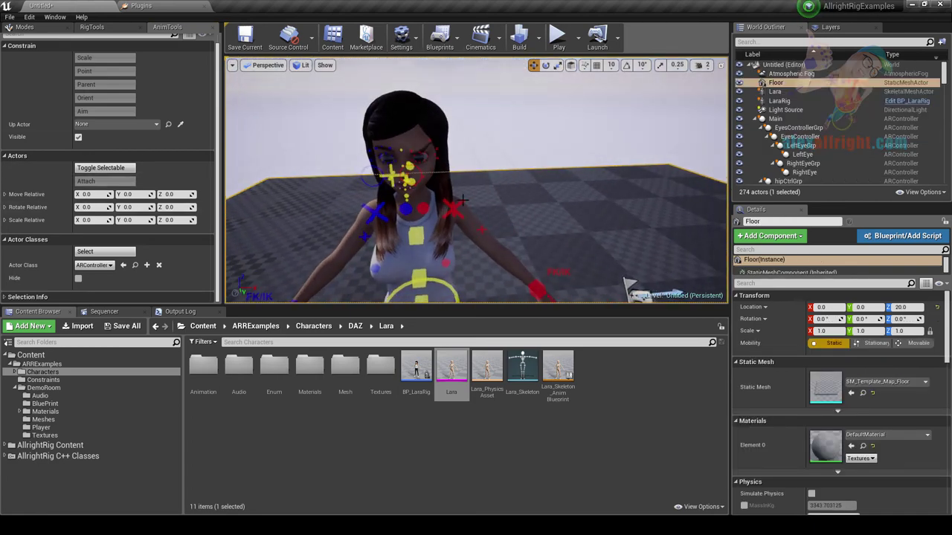
{"action": "left_click", "coordinate": [116, 168]}
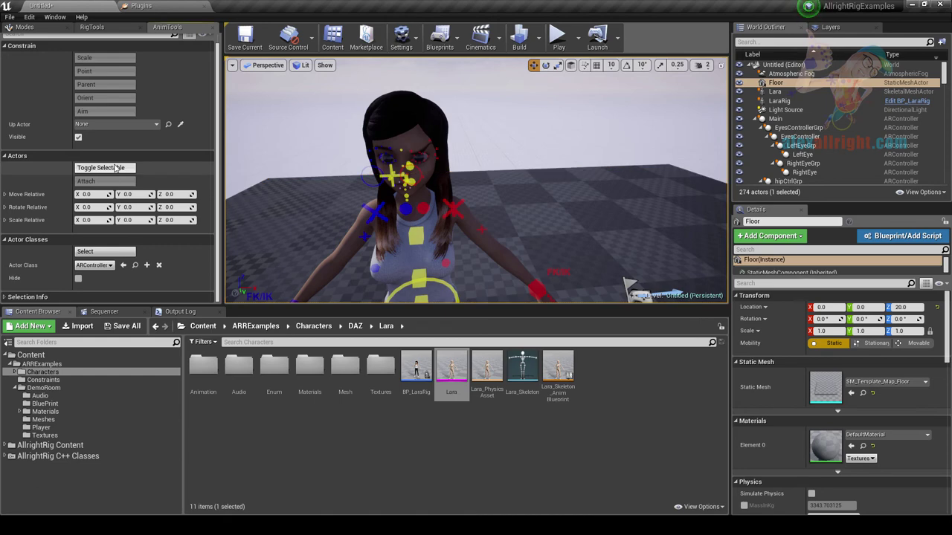
Check selection by picking the sky in the viewport, and select the Floor and its StaticMeshComponent by name.
{"action": "left_click", "coordinate": [566, 153]}
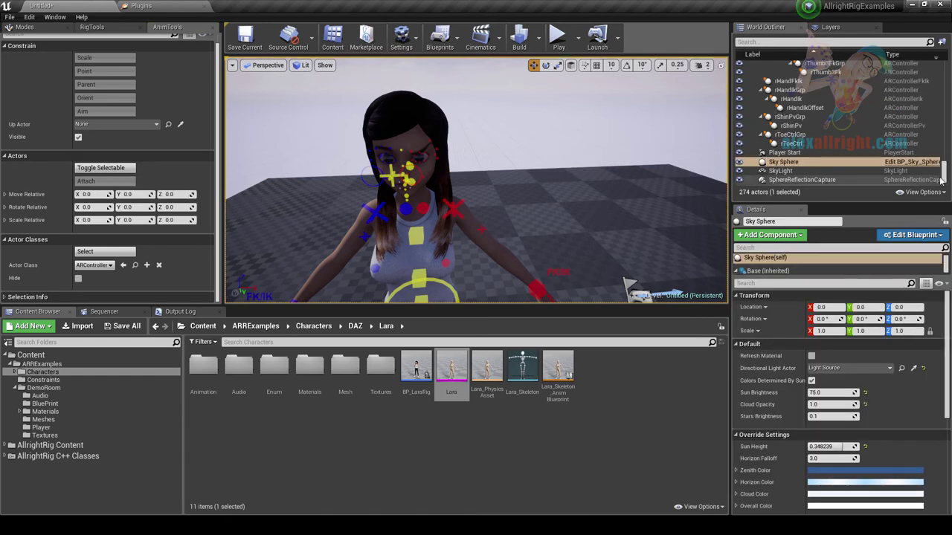
{"action": "left_click_drag", "start_coordinate": [945, 171], "coordinate": [945, 67]}
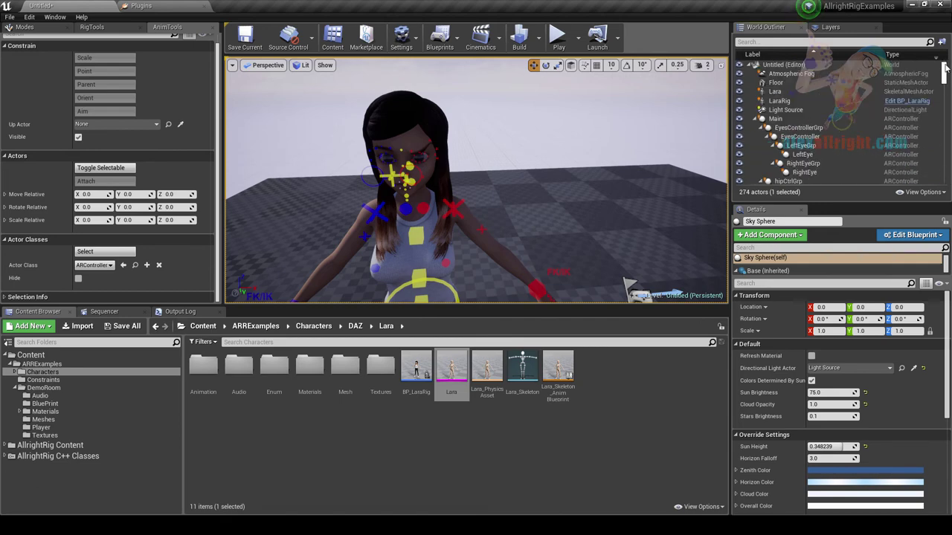
{"action": "left_click", "coordinate": [776, 83]}
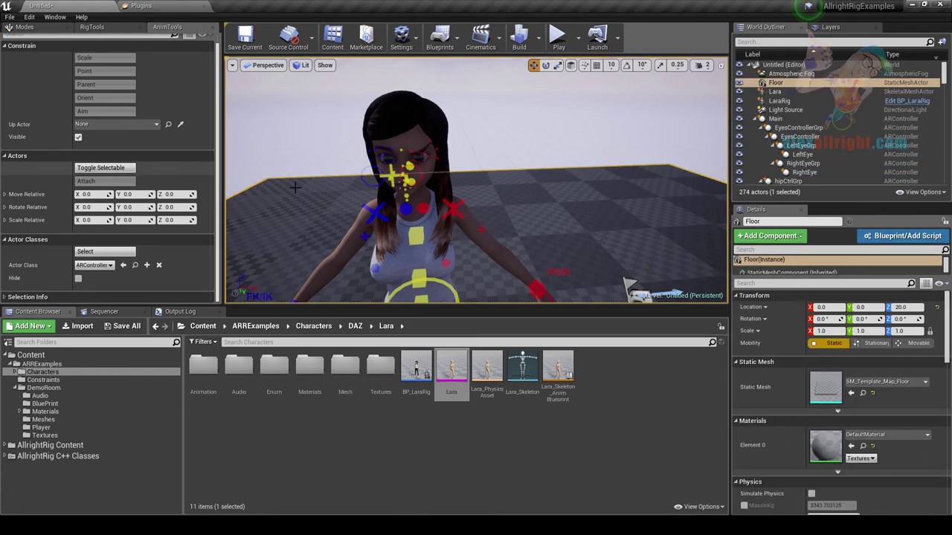
{"action": "left_click", "coordinate": [792, 274]}
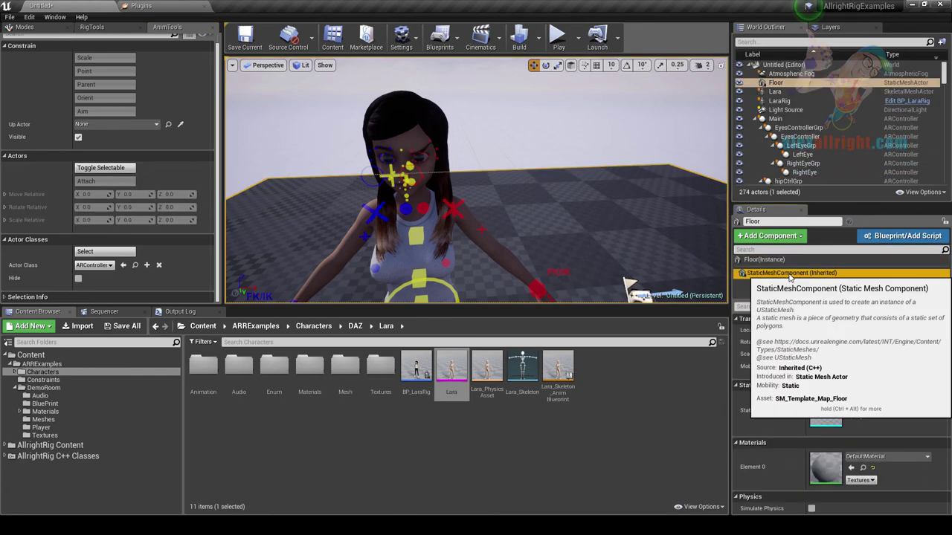
Select the Sky Sphere in the viewport and toggle its selectability.
{"action": "left_click", "coordinate": [521, 110]}
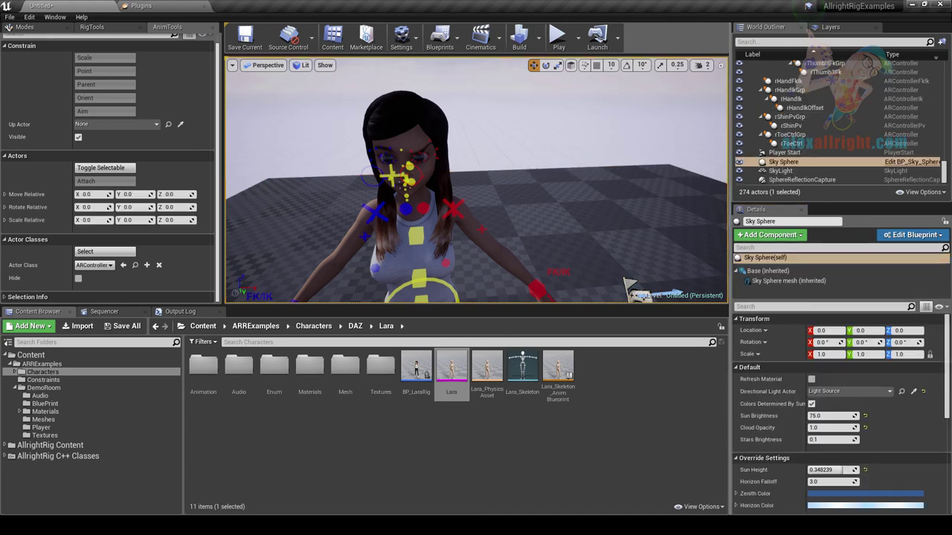
{"action": "right_click_drag", "start_coordinate": [531, 134], "coordinate": [572, 58]}
{"action": "scroll", "coordinate": [530, 134], "scroll_direction": "down", "scroll_amount": 2}
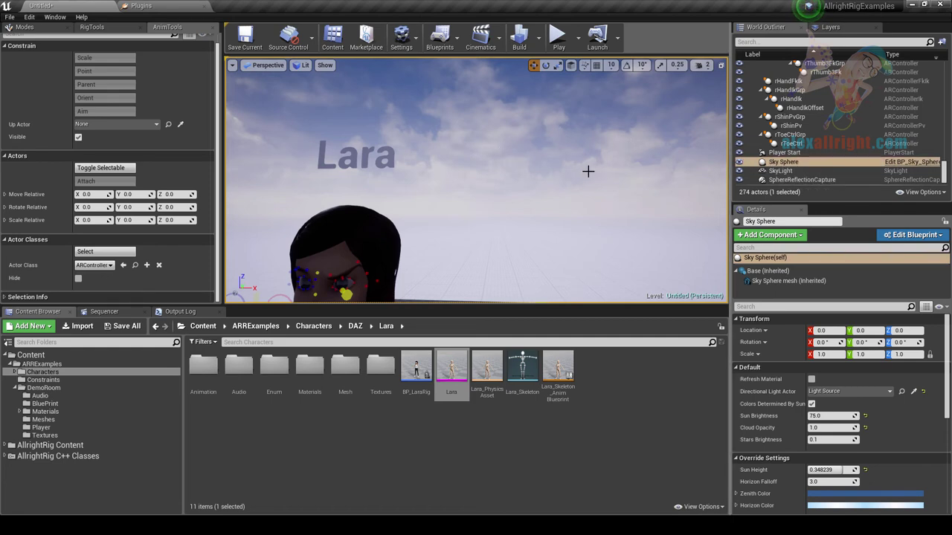
{"action": "left_click", "coordinate": [93, 170]}
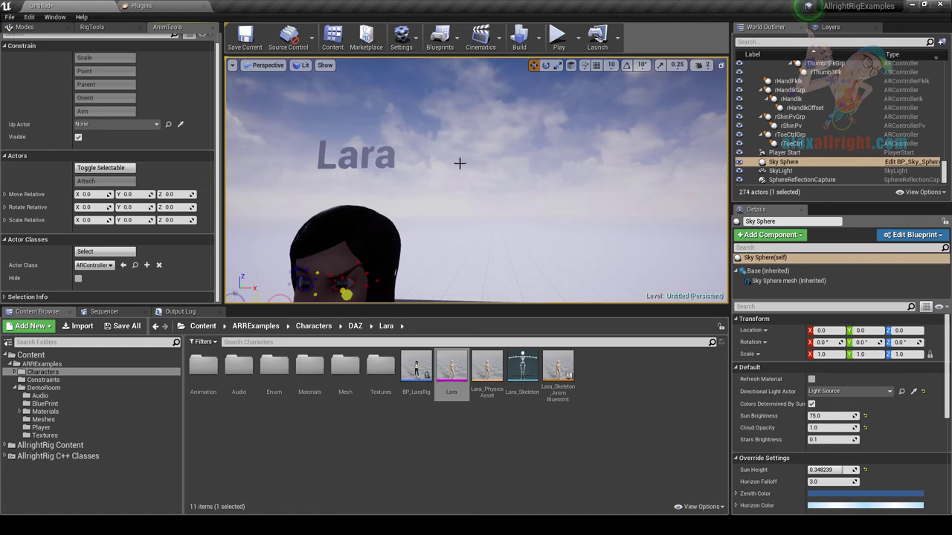
Open the BP_Sky_Sphere blueprint and add a SetSelectable node fed by the Sky Sphere mesh component to its Construction Script.
{"action": "left_click", "coordinate": [901, 164]}
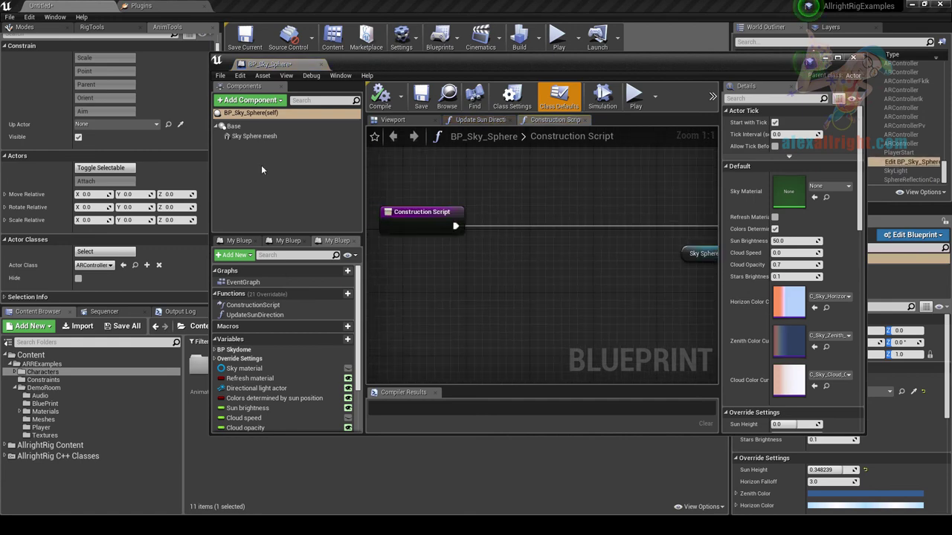
{"action": "left_click_drag", "start_coordinate": [254, 136], "coordinate": [445, 272]}
{"action": "left_click_drag", "start_coordinate": [505, 277], "coordinate": [538, 246]}
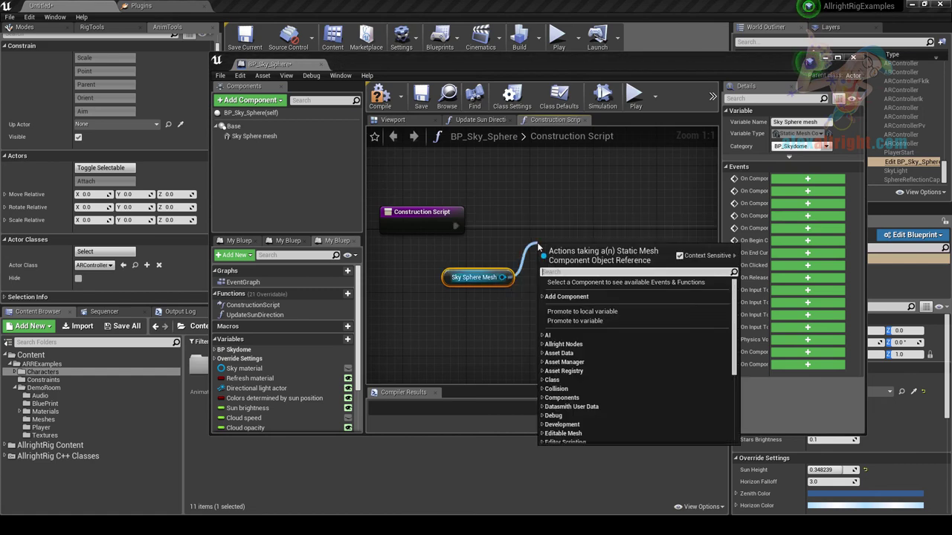
{"action": "type", "text": "selec"}
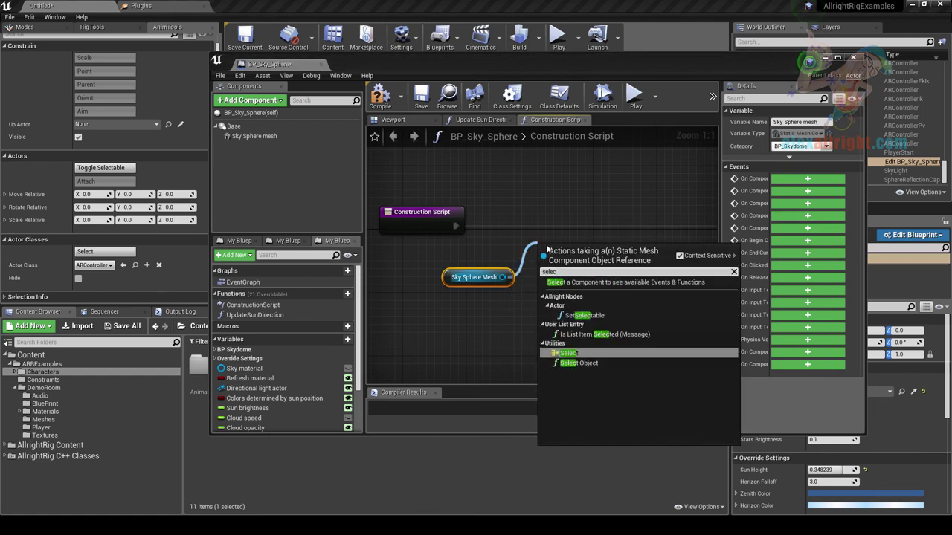
{"action": "left_click", "coordinate": [584, 315]}
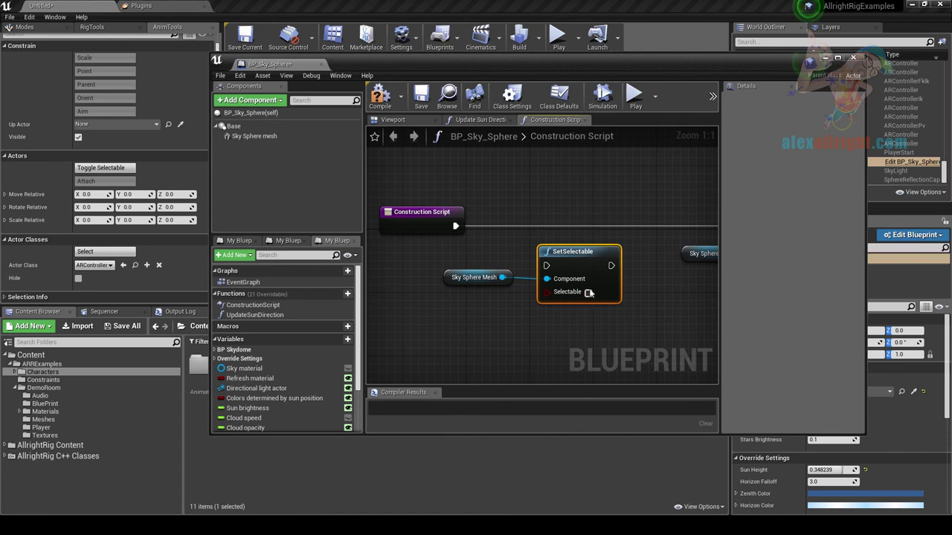
Wire SetSelectable, with Selectable off, directly after the Construction Script entry node, then compile and close the blueprint.
{"action": "left_click_drag", "start_coordinate": [583, 256], "coordinate": [590, 225]}
{"action": "left_click_drag", "start_coordinate": [454, 226], "coordinate": [554, 233]}
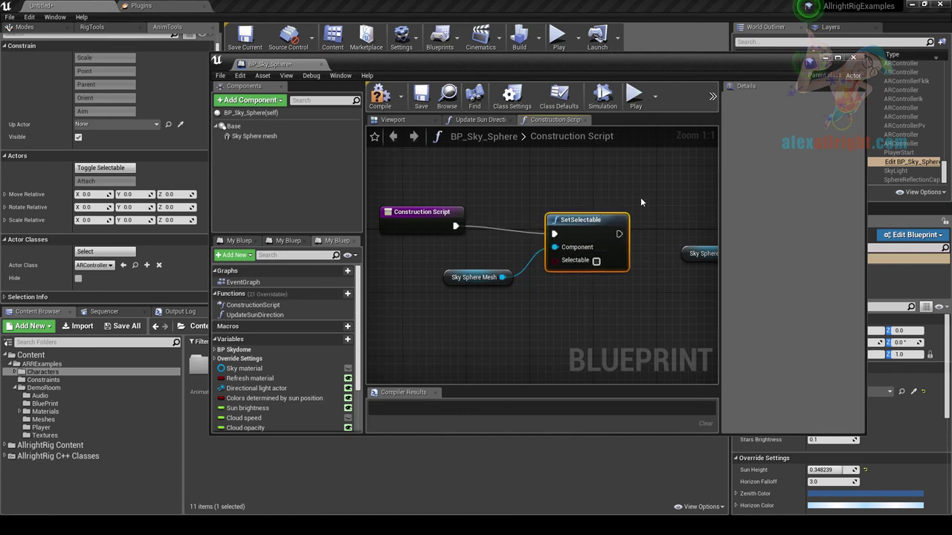
{"action": "right_click_drag", "start_coordinate": [640, 197], "coordinate": [529, 201]}
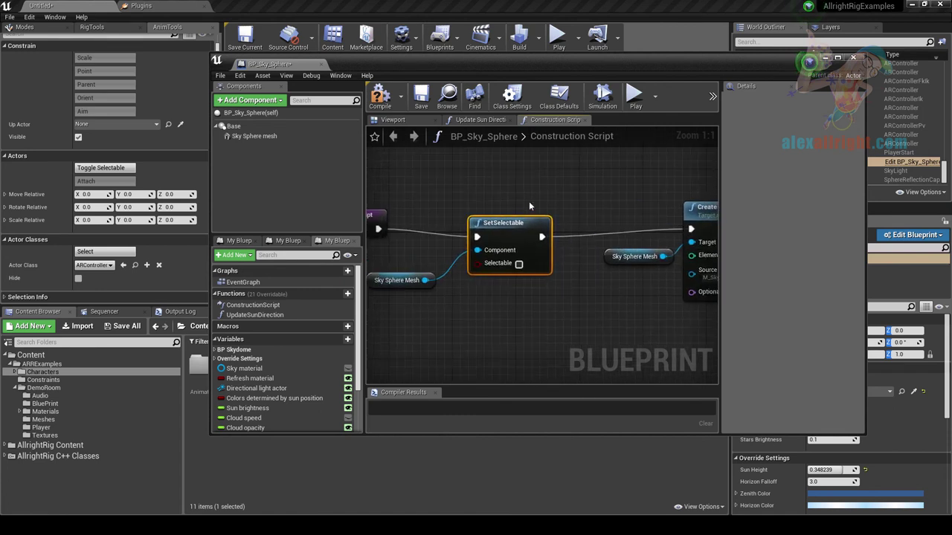
{"action": "left_click", "coordinate": [381, 96]}
{"action": "left_click", "coordinate": [321, 65]}
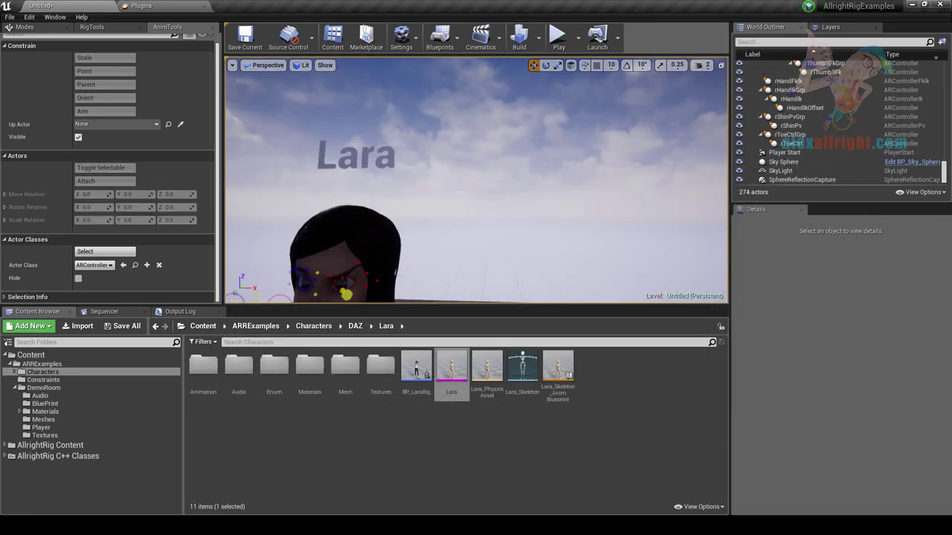
Try to reattach rRing1Fk to rPinky3FkGrp in the actor hierarchy, and clear the selection.
{"action": "mouse_move", "coordinate": [566, 129]}
{"action": "right_mouse_down"}
{"action": "mouse_move", "coordinate": [599, 164]}
{"action": "mouse_move", "coordinate": [566, 130]}
{"action": "right_mouse_up"}
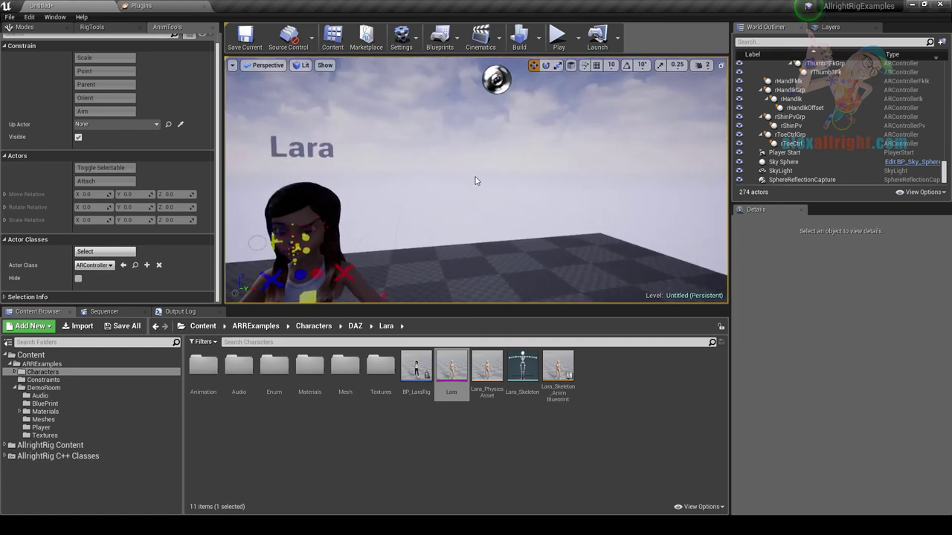
{"action": "right_click_drag", "start_coordinate": [476, 181], "coordinate": [538, 221]}
{"action": "left_click", "coordinate": [785, 132]}
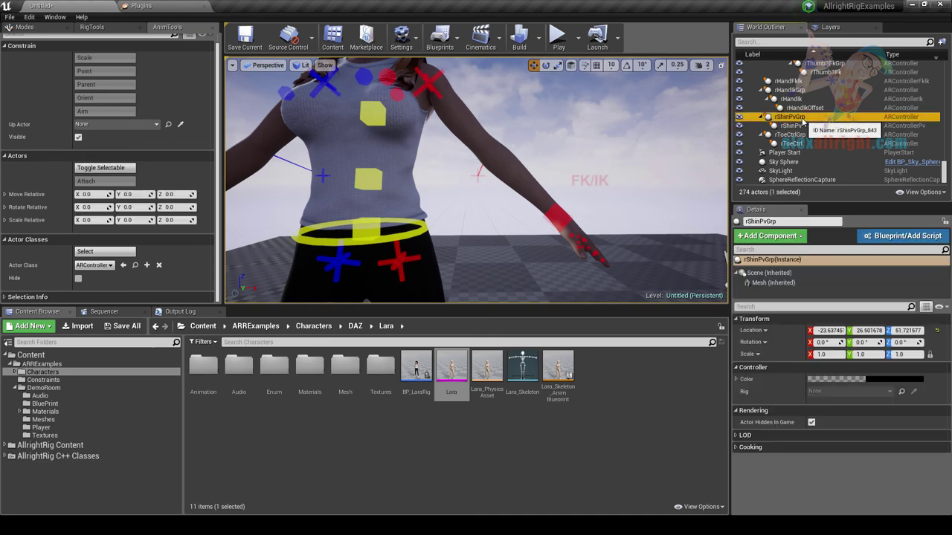
{"action": "scroll", "coordinate": [789, 127], "scroll_direction": "up", "scroll_amount": 5}
{"action": "left_click", "coordinate": [809, 113]}
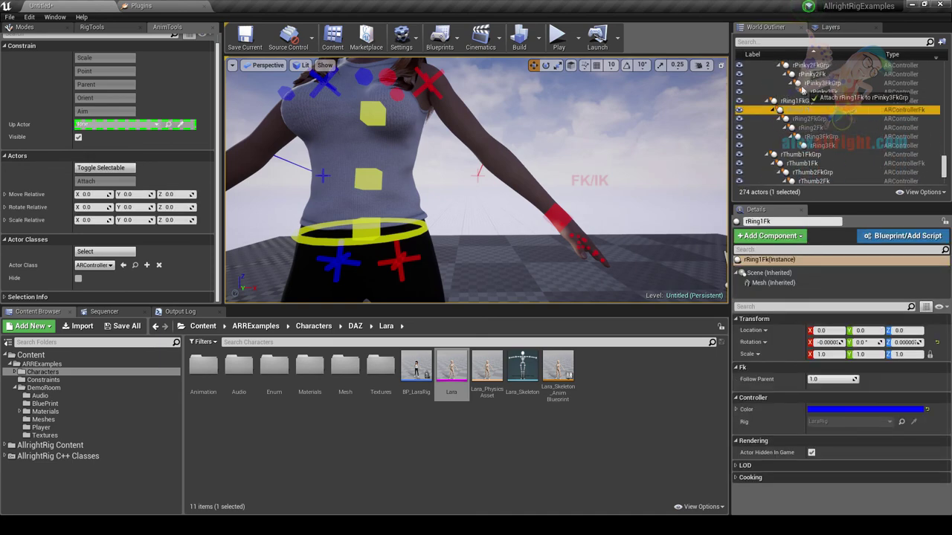
{"action": "left_click", "coordinate": [810, 102]}
{"action": "left_click", "coordinate": [810, 110]}
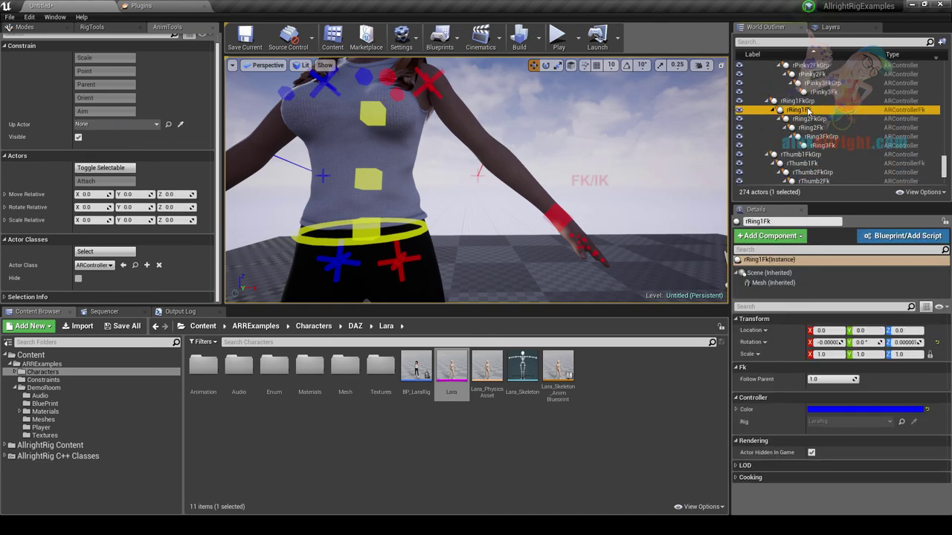
{"action": "left_click", "coordinate": [609, 145]}
Attach the left hand IK control lHandIk to hipCtrl, and move hipCtrl to about X -4.5, Z -5.8.
{"action": "left_click", "coordinate": [563, 215]}
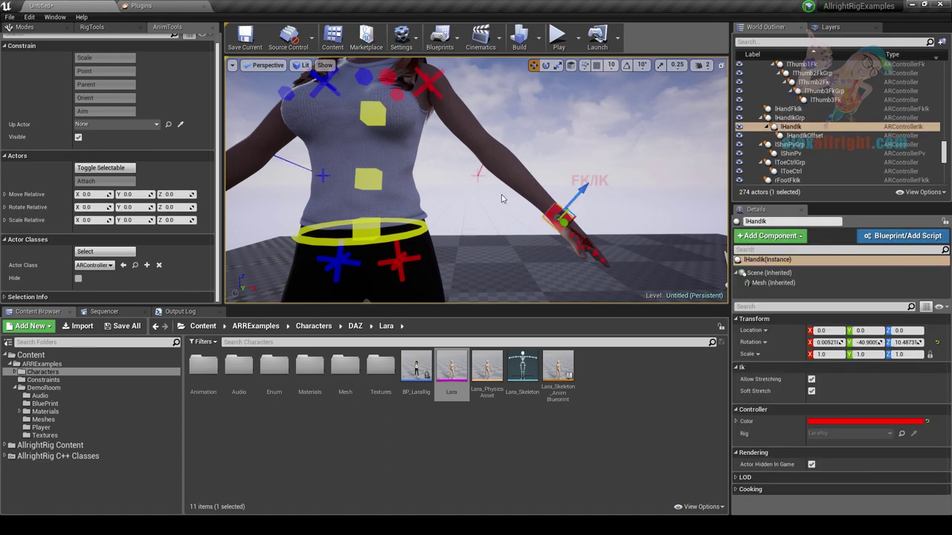
{"action": "left_click", "coordinate": [424, 229], "text": "ctrl"}
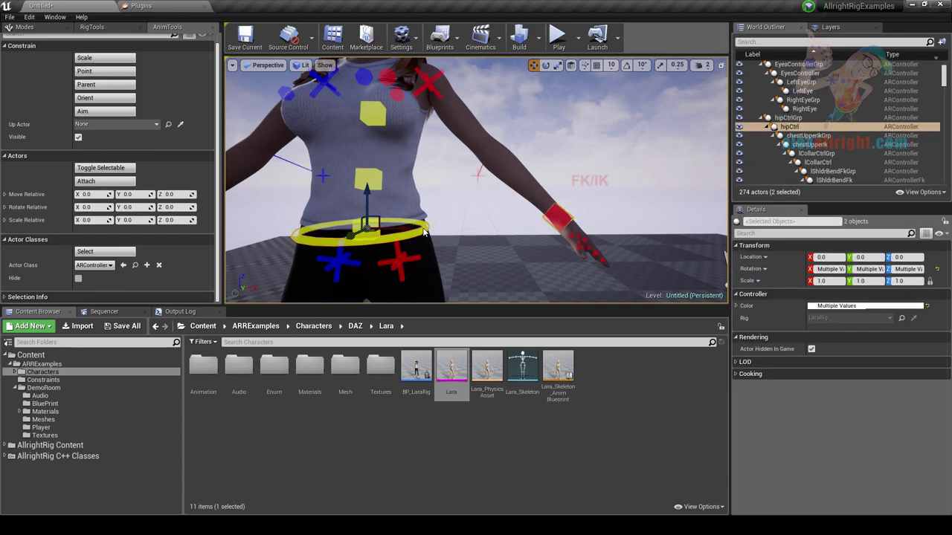
{"action": "left_click", "coordinate": [111, 182]}
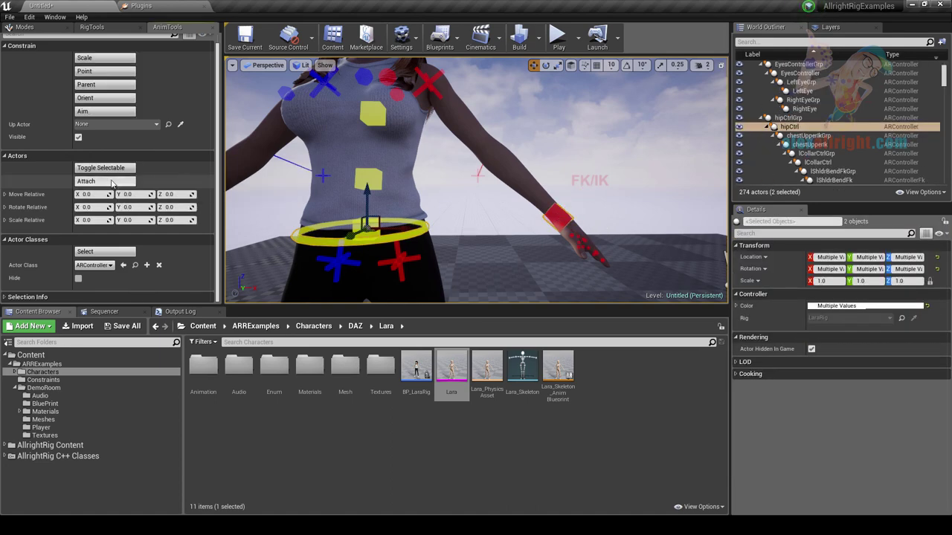
{"action": "left_click", "coordinate": [313, 235]}
{"action": "mouse_move", "coordinate": [376, 222]}
{"action": "left_mouse_down"}
{"action": "mouse_move", "coordinate": [368, 251]}
{"action": "mouse_move", "coordinate": [366, 222]}
{"action": "mouse_move", "coordinate": [369, 238]}
{"action": "left_mouse_up"}
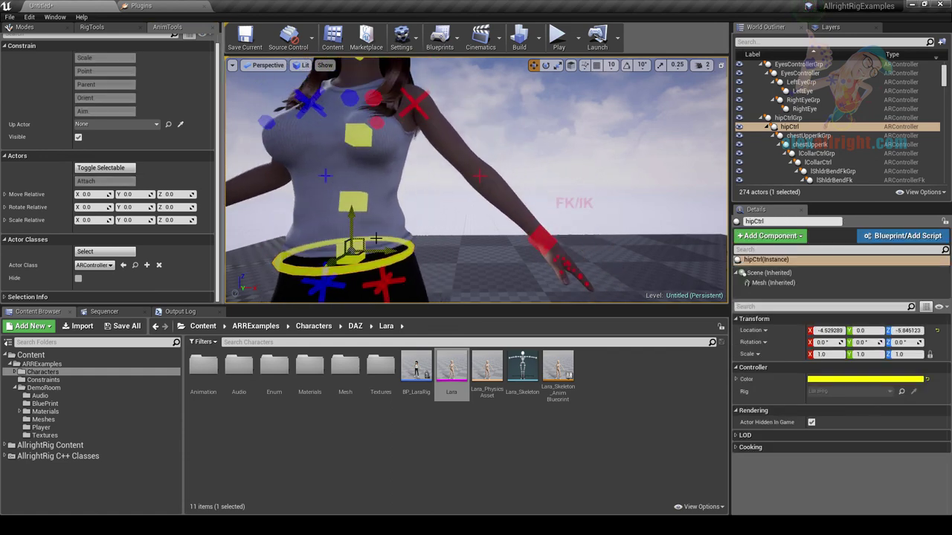
Attach both hand IK controls to hipIk together, and move hipIk to about X 3.1, Y -5.5, Z -0.8.
{"action": "right_click_drag", "start_coordinate": [372, 238], "coordinate": [230, 286]}
{"action": "left_click", "coordinate": [435, 165]}
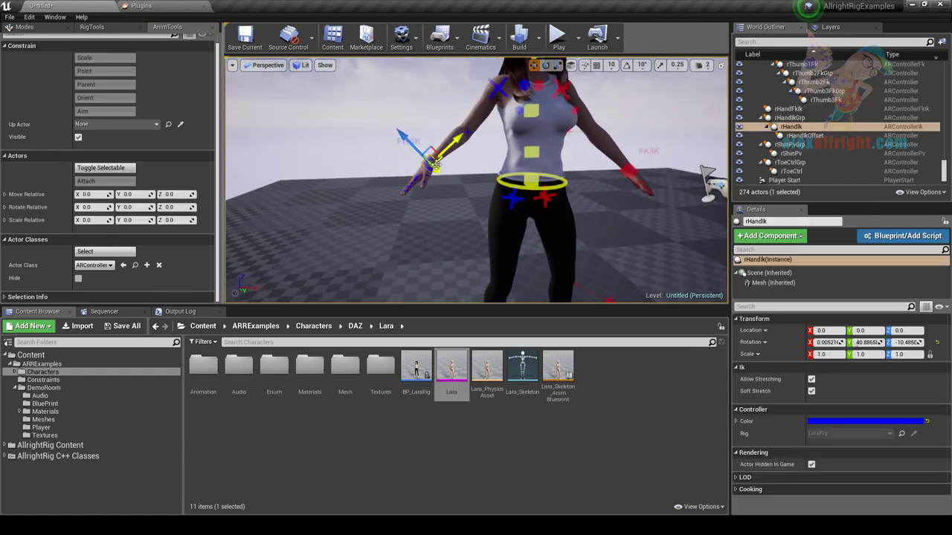
{"action": "left_click", "coordinate": [631, 173], "text": "ctrl"}
{"action": "left_click", "coordinate": [529, 180], "text": "ctrl"}
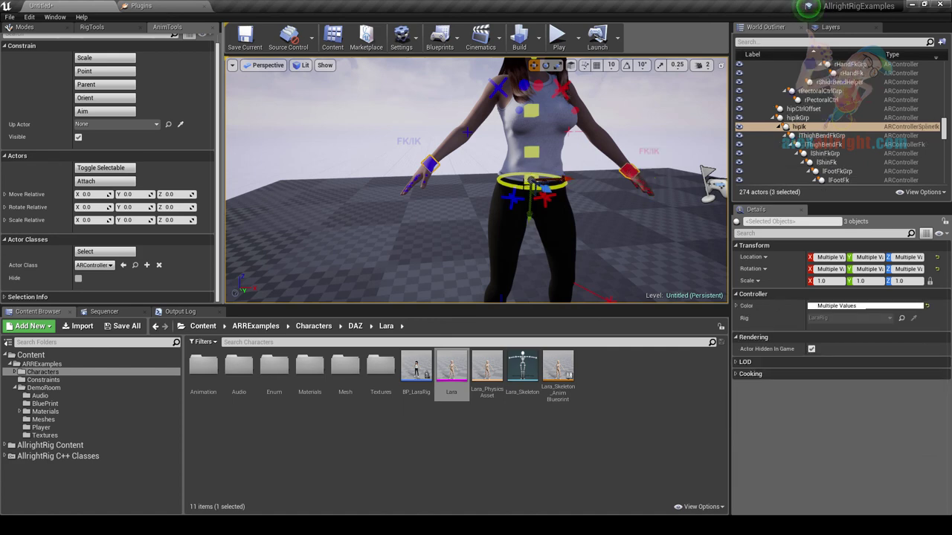
{"action": "left_click", "coordinate": [105, 181]}
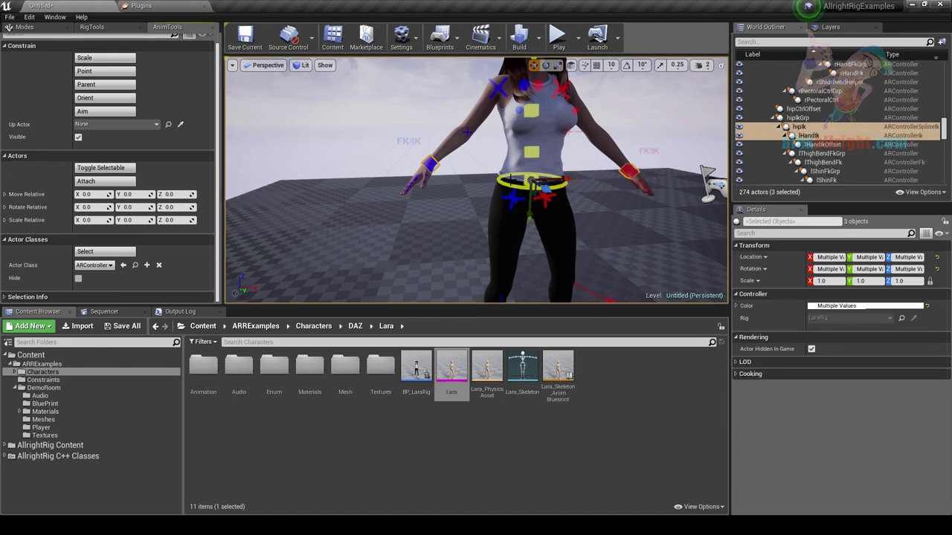
{"action": "left_click_drag", "start_coordinate": [530, 181], "coordinate": [521, 209]}
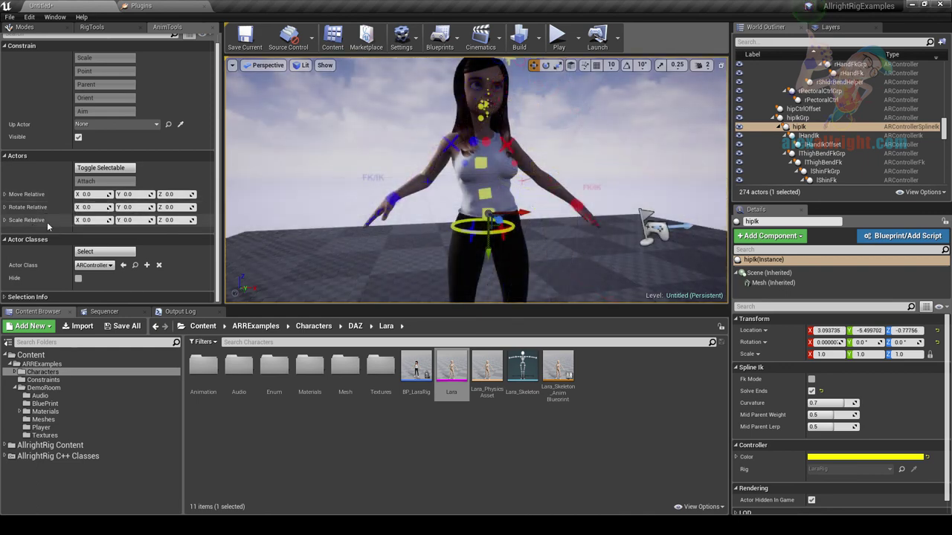
Select the twelve left-hand finger controls, excluding the thumb, and curl them with a relative Z rotation of about 51.2.
{"action": "right_click_drag", "start_coordinate": [522, 223], "coordinate": [613, 260]}
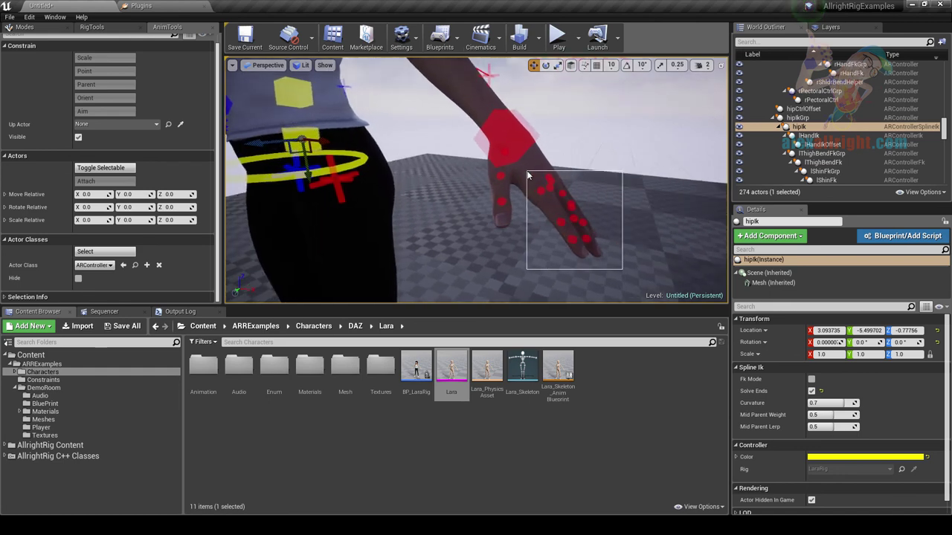
{"action": "left_click_drag", "start_coordinate": [528, 175], "coordinate": [527, 176], "text": "ctrl+alt"}
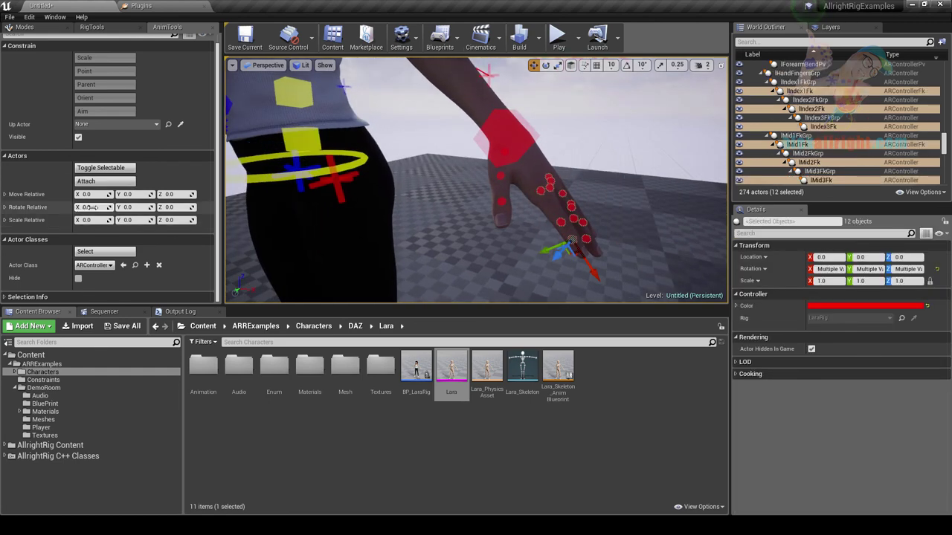
{"action": "left_click_drag", "start_coordinate": [175, 207], "coordinate": [234, 207]}
{"action": "scroll", "coordinate": [631, 169], "scroll_direction": "up", "scroll_amount": 5}
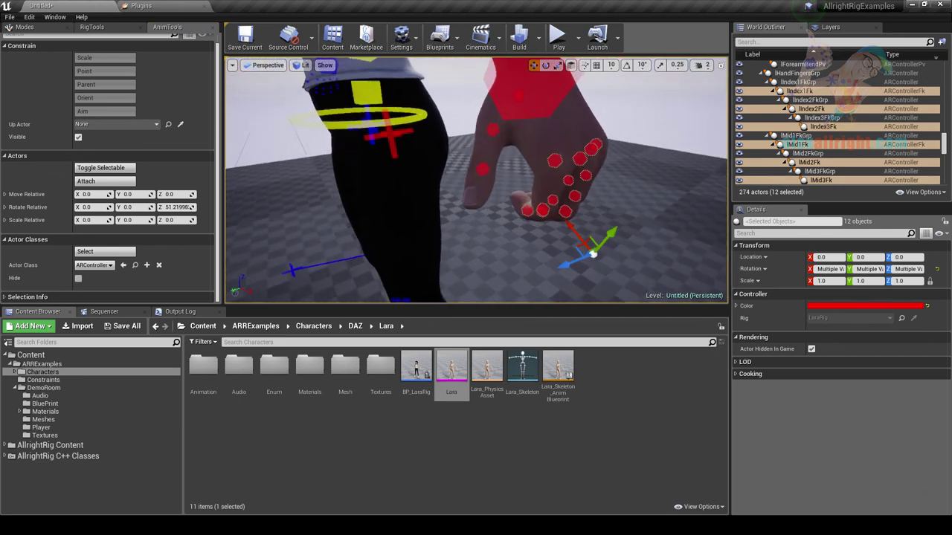
Bend the left thumb by rotating lThumb2Fk and lThumb3Fk relatively by about 33 in Z.
{"action": "left_click", "coordinate": [496, 125]}
{"action": "left_click", "coordinate": [483, 171], "text": "ctrl"}
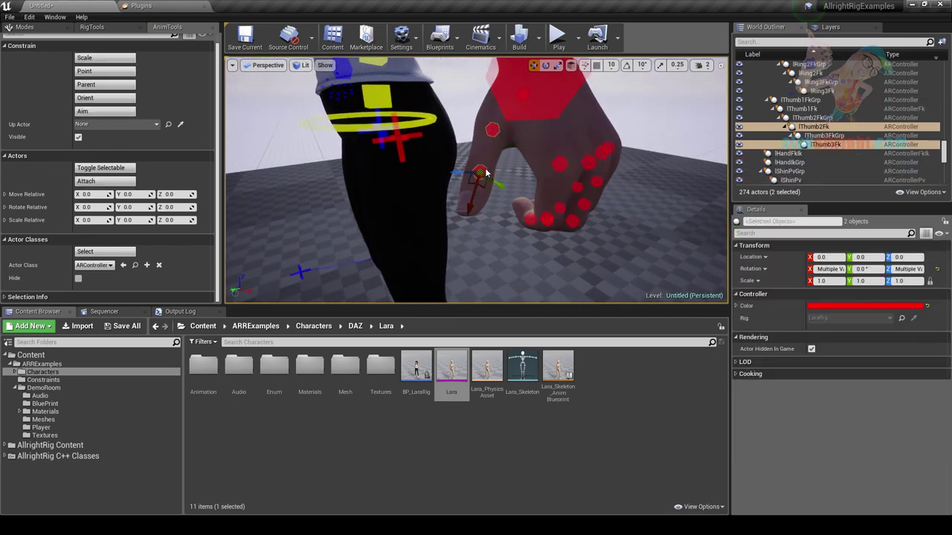
{"action": "left_click_drag", "start_coordinate": [174, 207], "coordinate": [209, 207]}
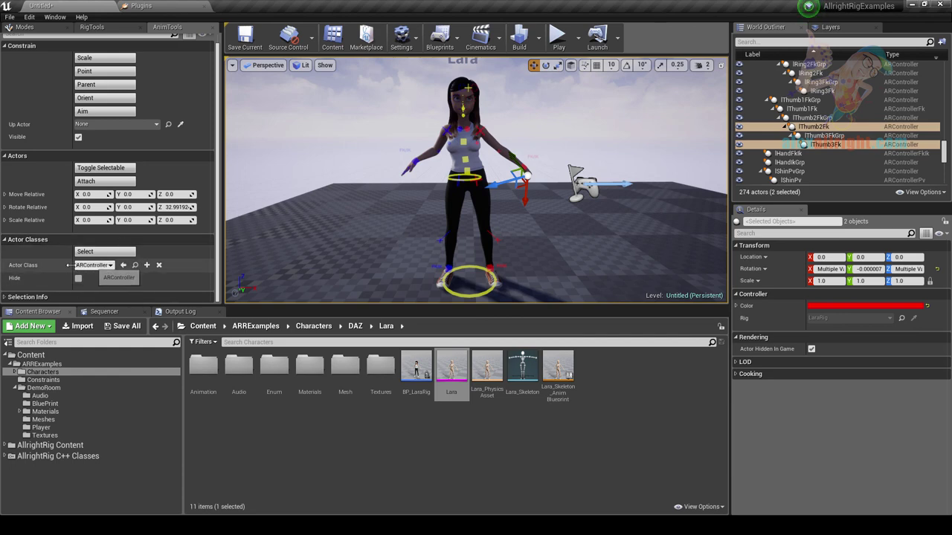
Set the actor class to ParentConstraint, select all actors of that class, and inspect the selection on the face.
{"action": "left_click", "coordinate": [98, 266]}
{"action": "left_click", "coordinate": [98, 266]}
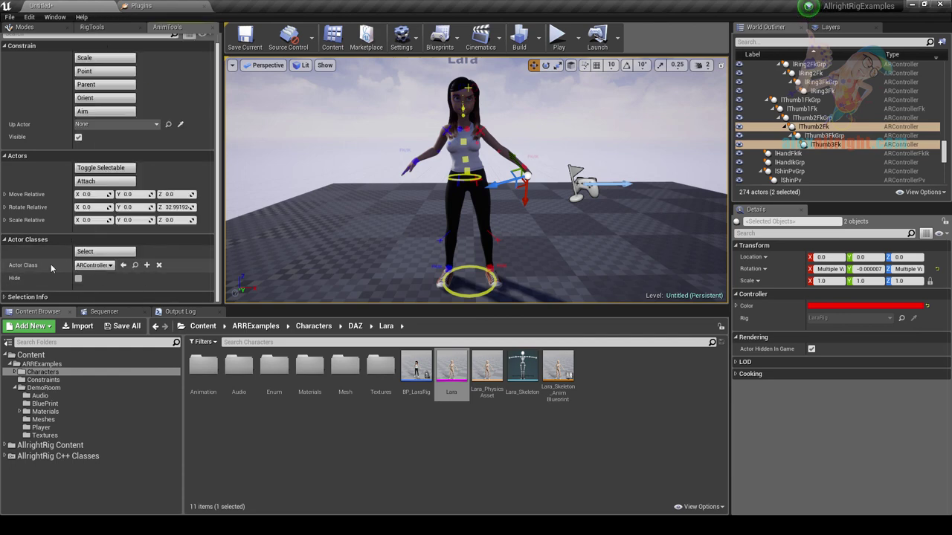
{"action": "left_click", "coordinate": [100, 266]}
{"action": "type", "text": "parent"}
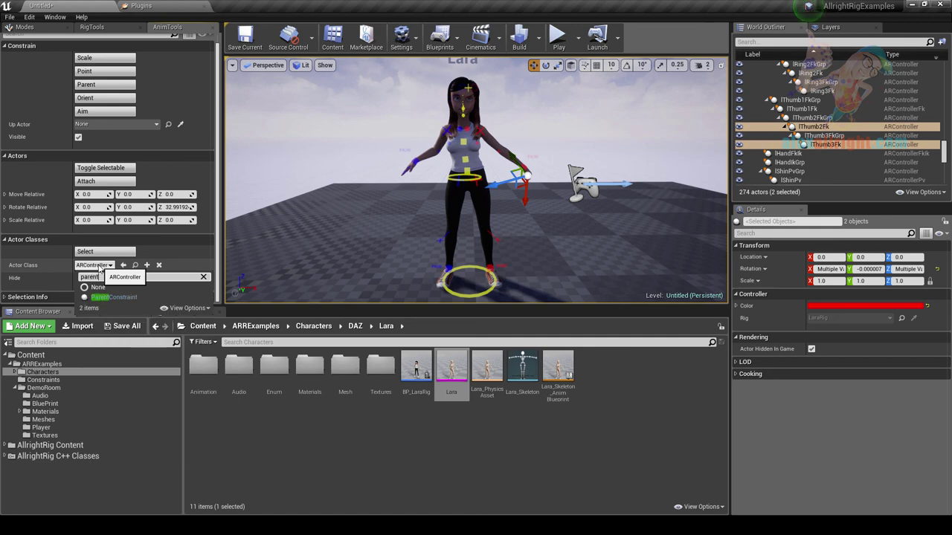
{"action": "left_click", "coordinate": [131, 296]}
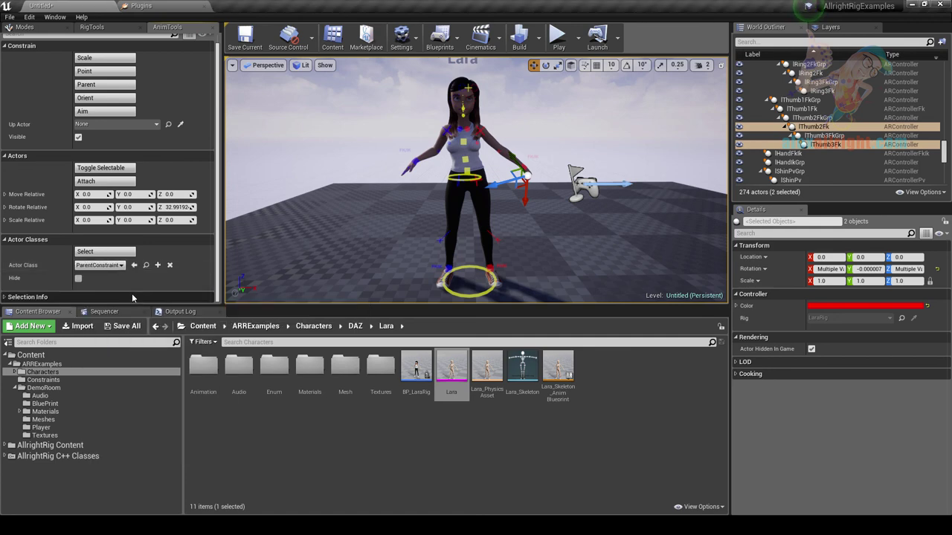
{"action": "left_click", "coordinate": [113, 256]}
{"action": "key", "text": "w"}
{"action": "right_click_drag", "start_coordinate": [494, 200], "coordinate": [494, 108]}
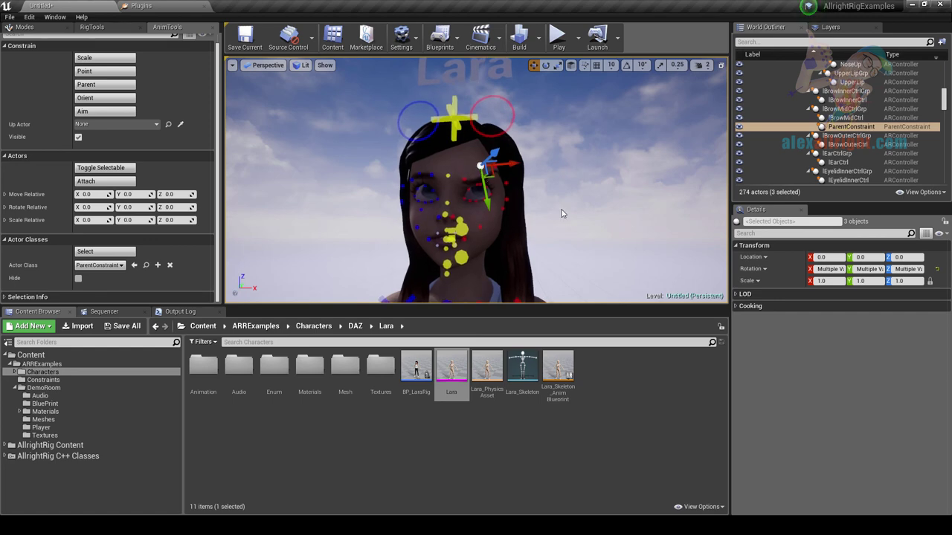
{"action": "key", "text": "s"}
{"action": "right_click_drag", "start_coordinate": [548, 205], "coordinate": [548, 272]}
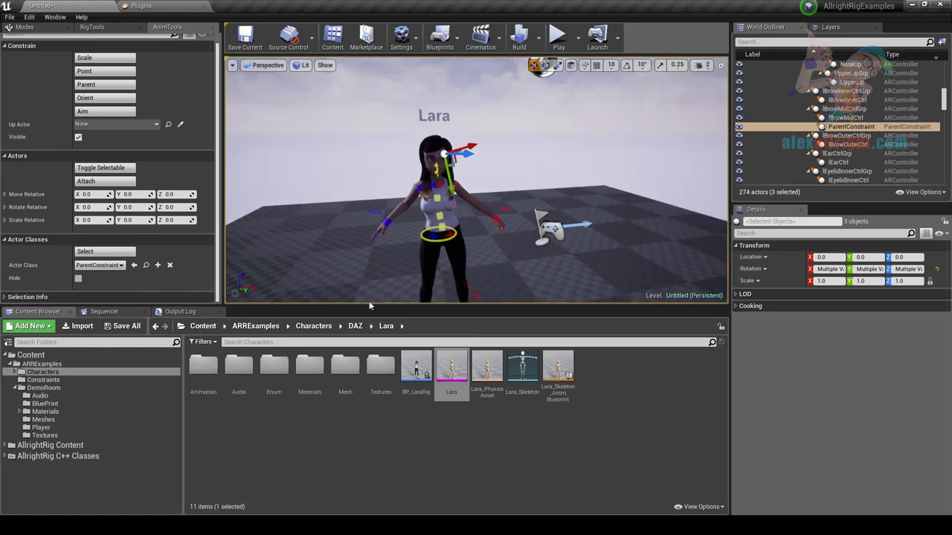
Set the actor class to ARController, then hide all controllers of that class and show them again.
{"action": "left_click", "coordinate": [116, 266]}
{"action": "type", "text": "arcontr"}
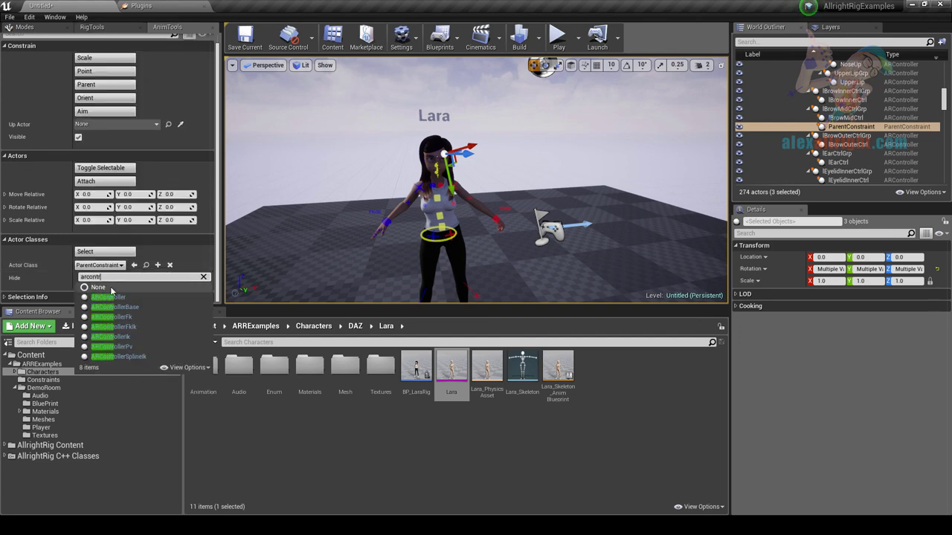
{"action": "left_click", "coordinate": [110, 297]}
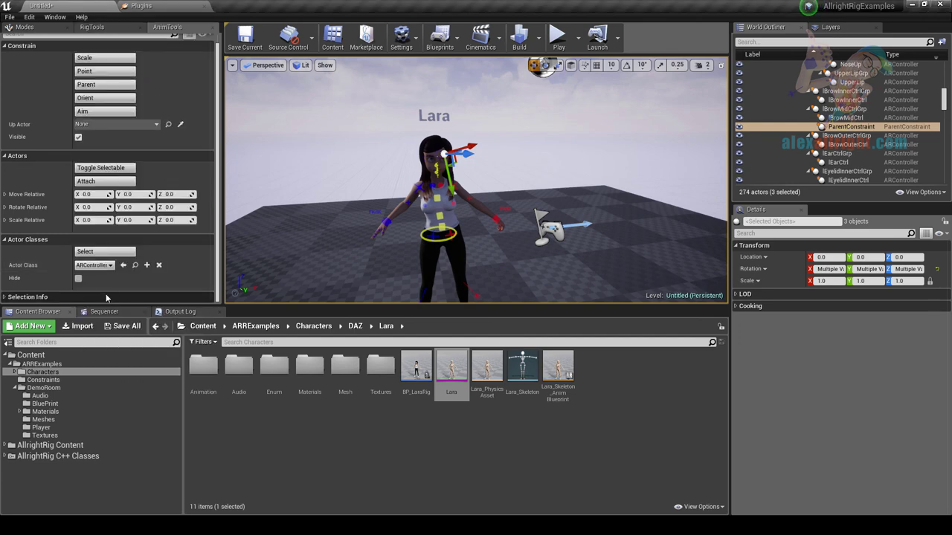
{"action": "left_click", "coordinate": [77, 280]}
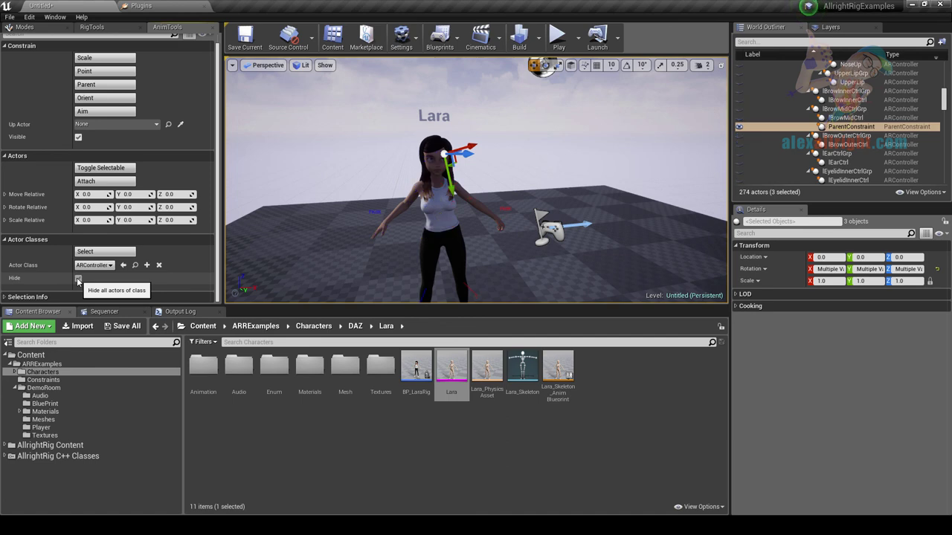
{"action": "right_click_drag", "start_coordinate": [357, 245], "coordinate": [386, 290]}
{"action": "right_click_drag", "start_coordinate": [446, 178], "coordinate": [431, 178]}
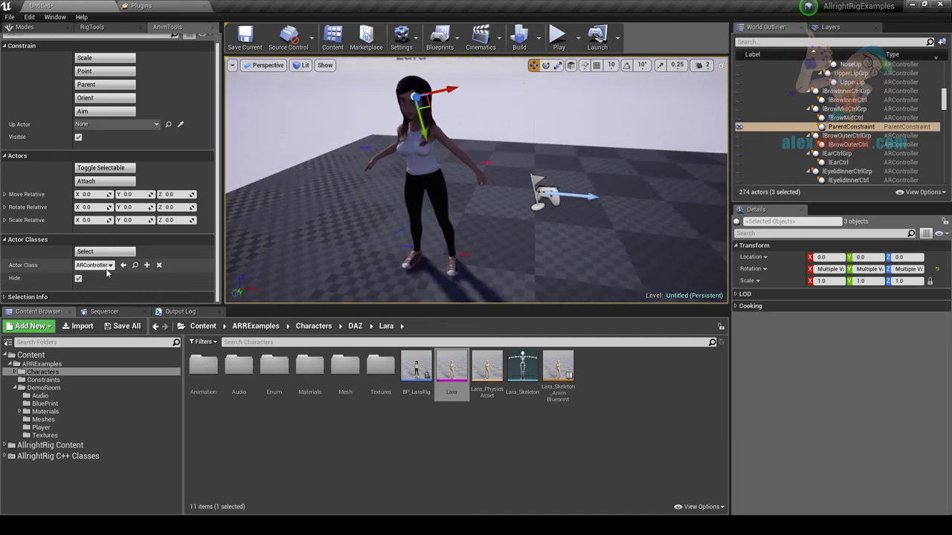
{"action": "left_click", "coordinate": [78, 278]}
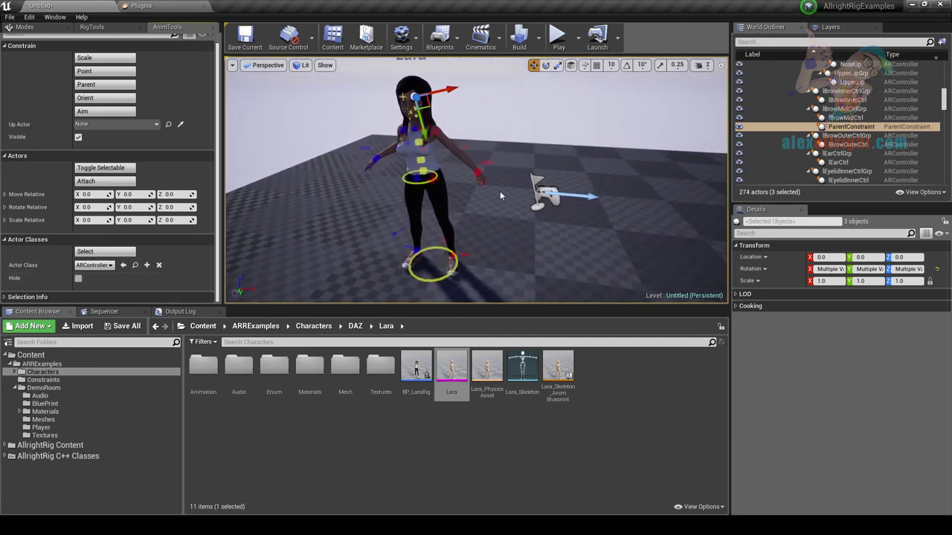
{"action": "right_click_drag", "start_coordinate": [519, 198], "coordinate": [494, 164]}
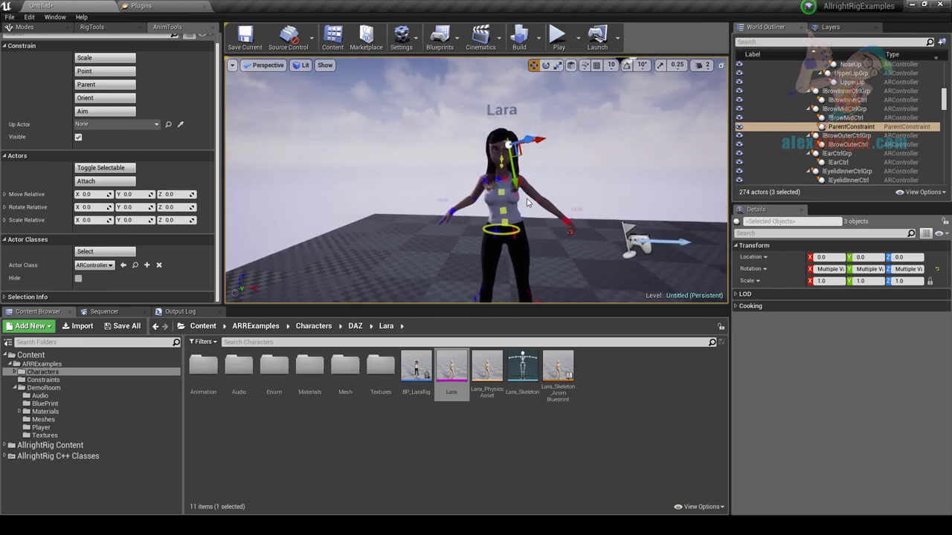